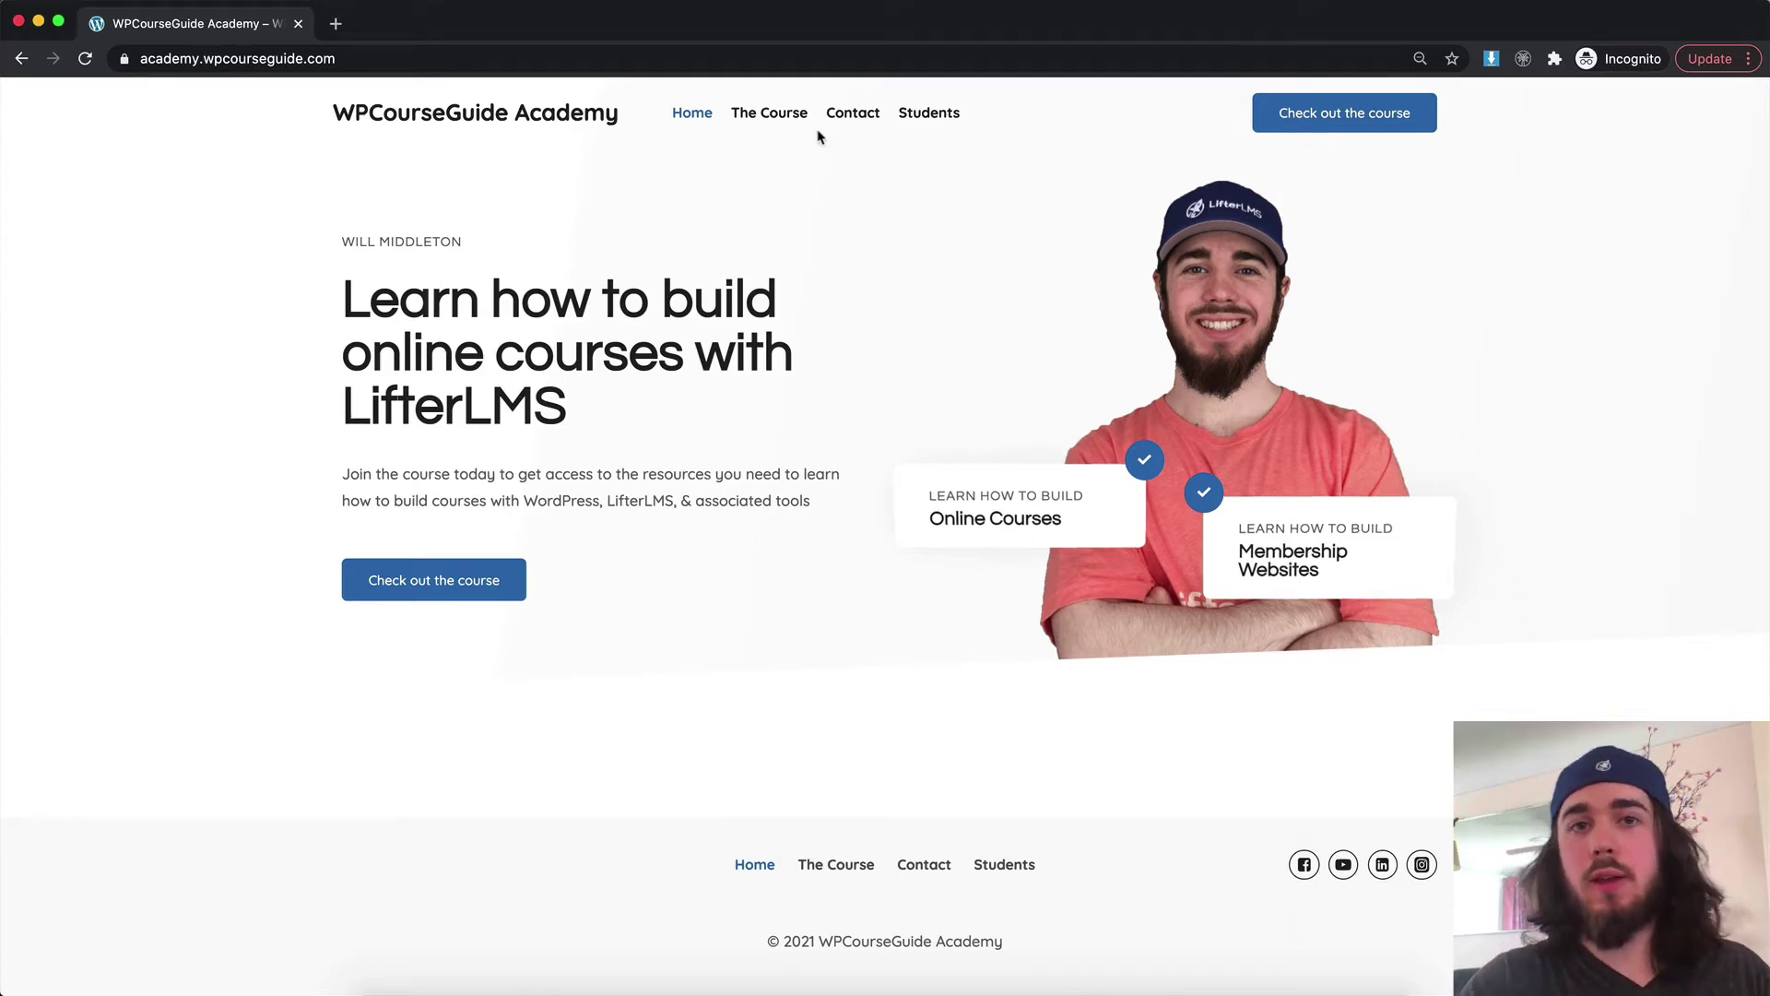
# Open the course page on the current site
pyautogui.click(772, 120)
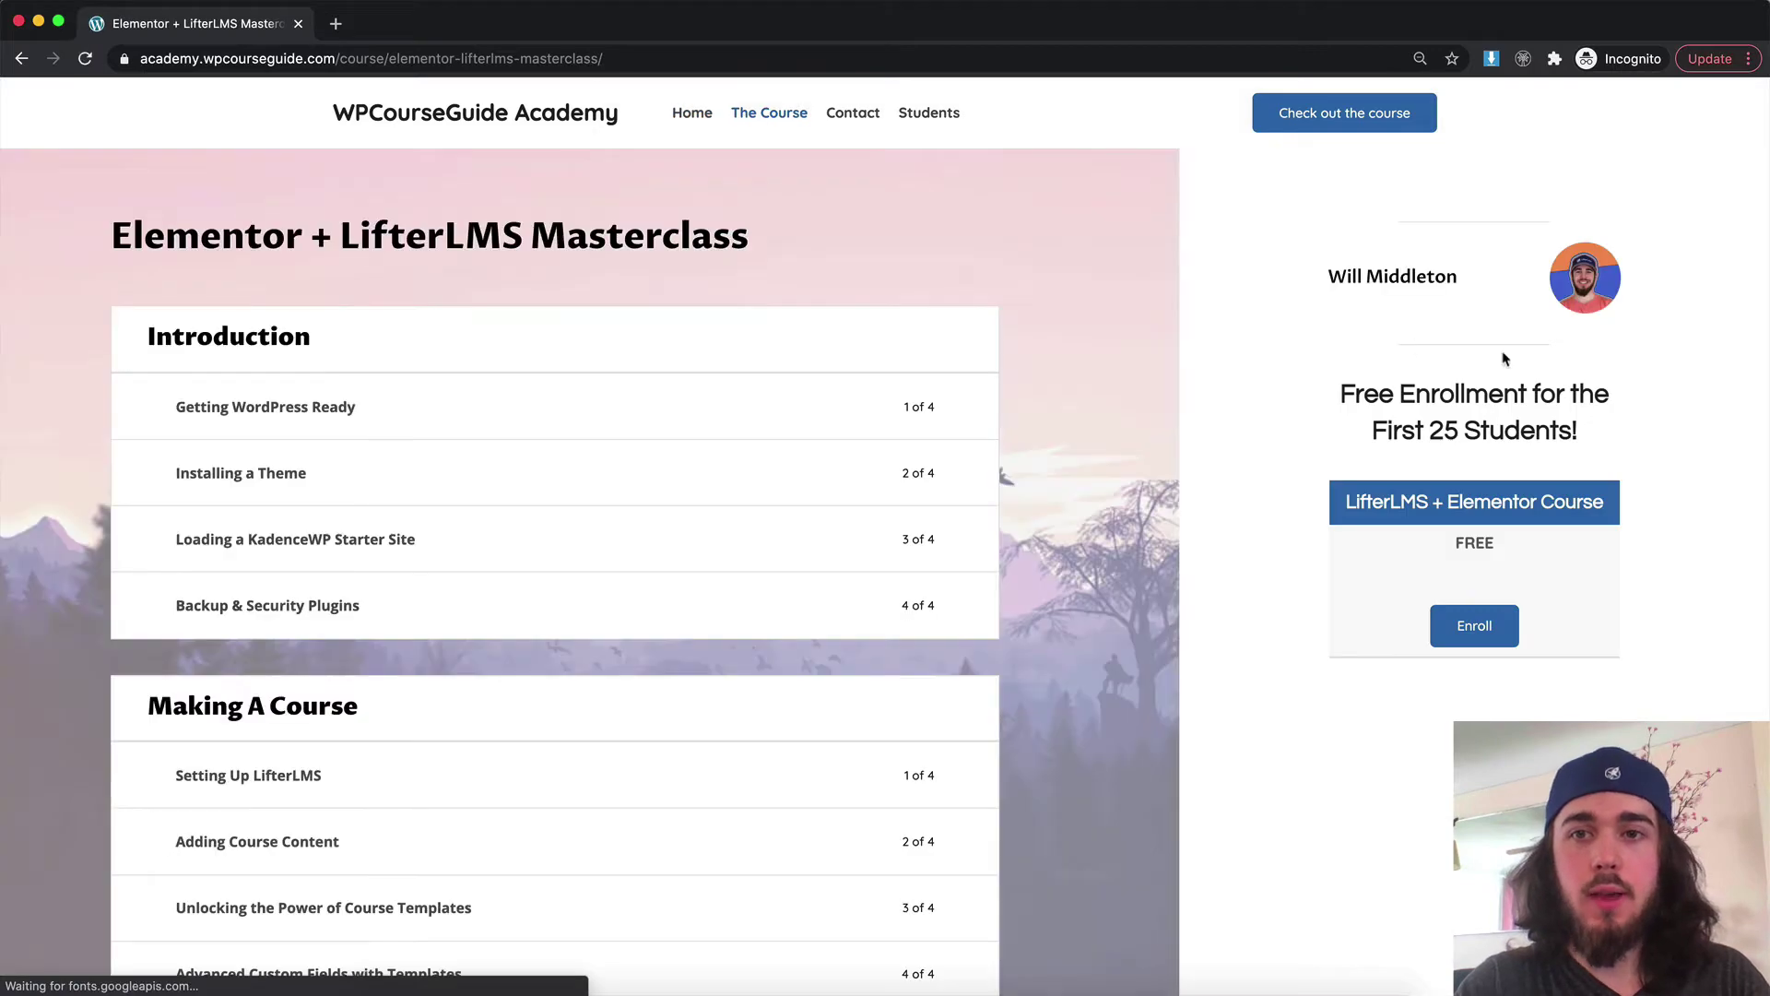
pyautogui.moveTo(1501, 358); pyautogui.dragTo(1541, 432)
pyautogui.click(1541, 432)
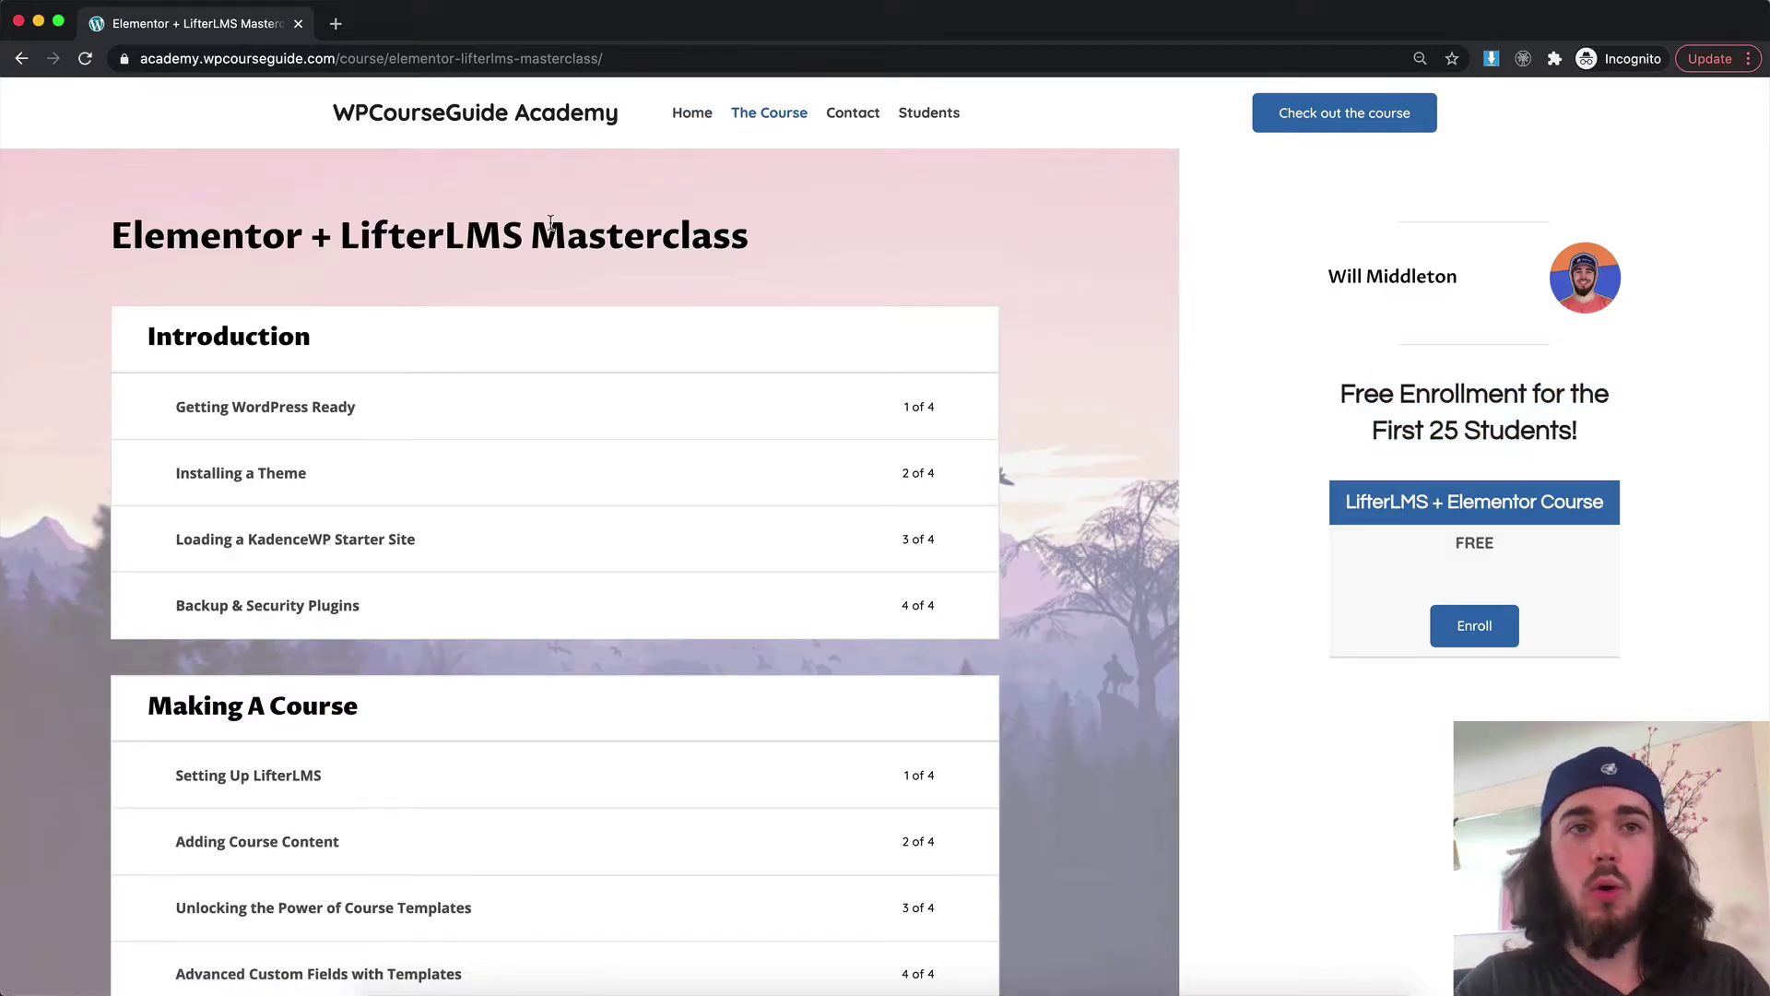
# In a new tab, reach the Elementor + LifterLMS Masterclass course via wpcourseguide.com's academy and browse its lessons
pyautogui.click(336, 24)
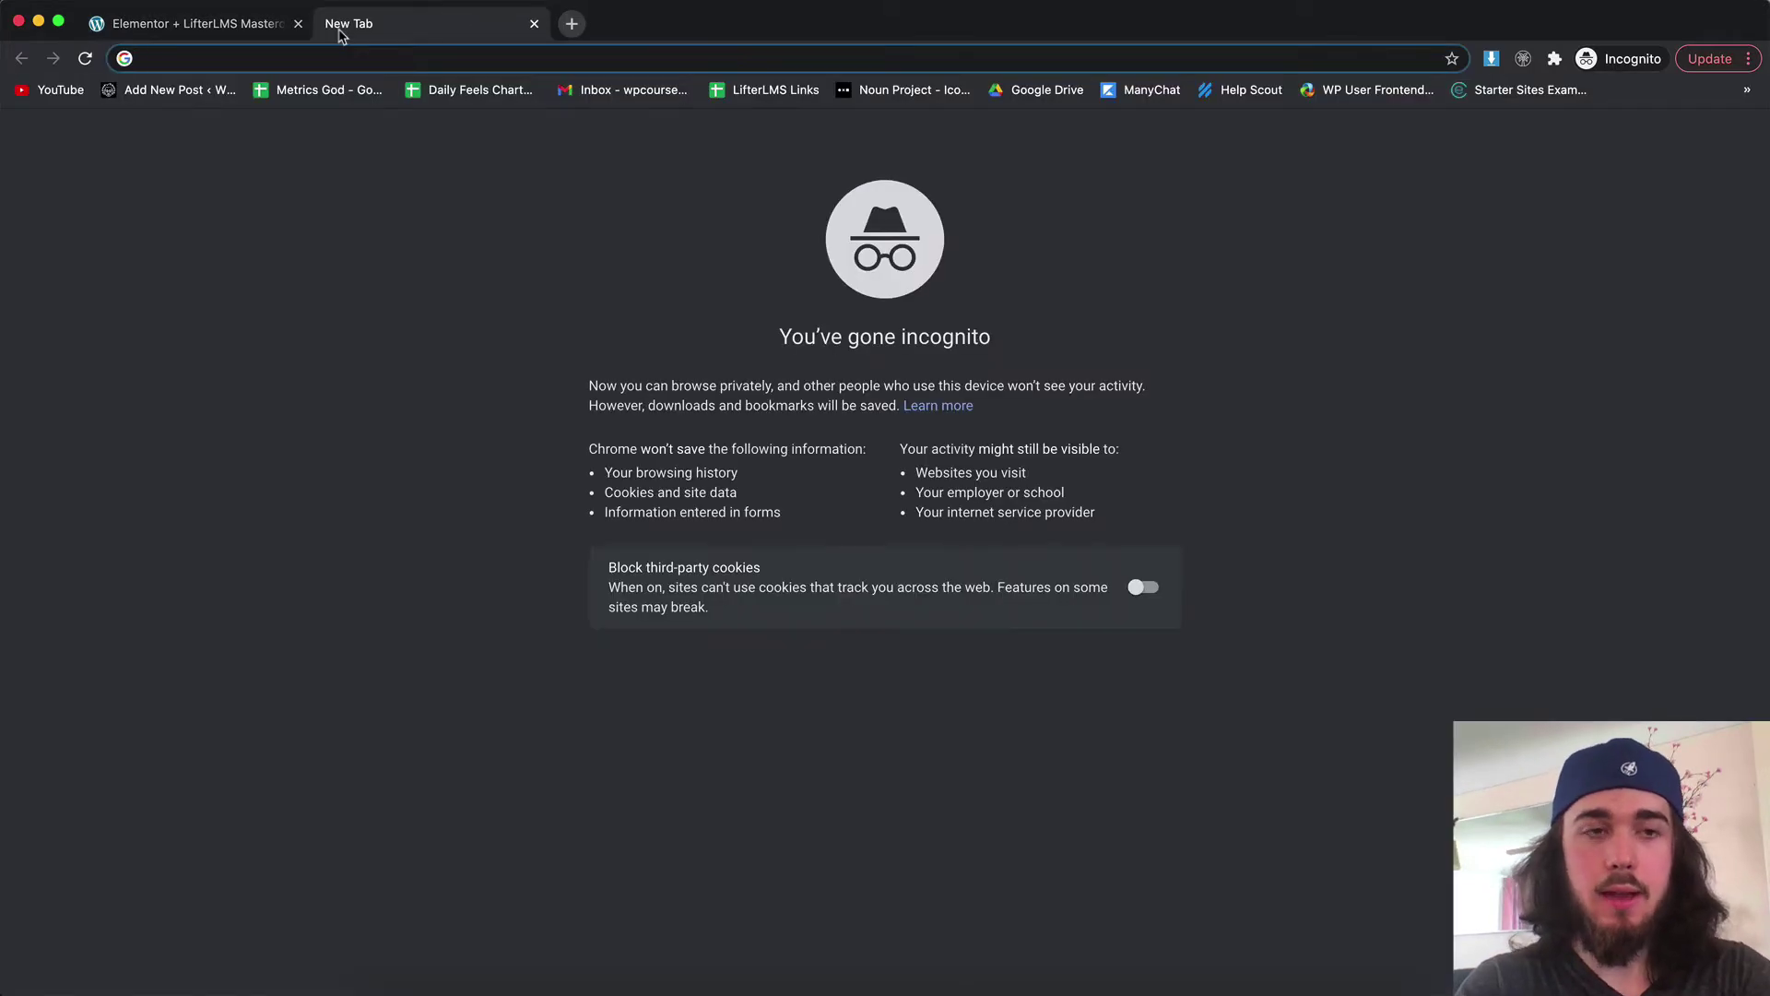
pyautogui.write('wpc')
pyautogui.press('Return')
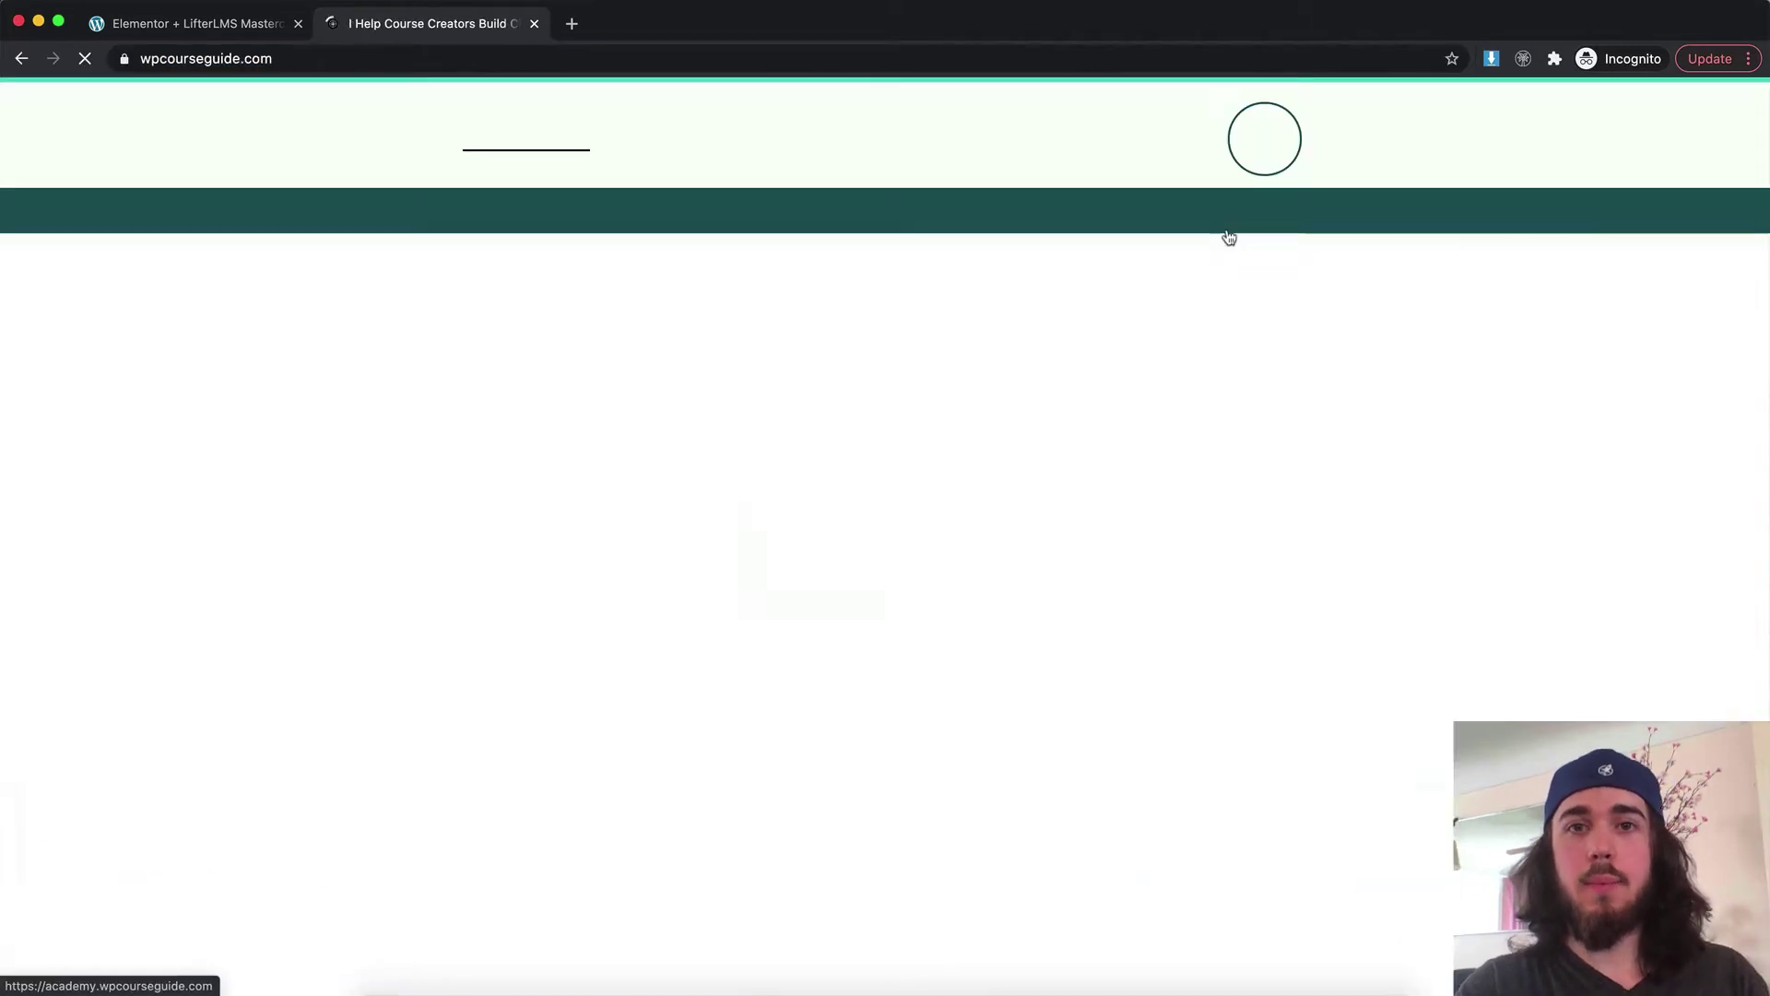
pyautogui.click(1229, 215)
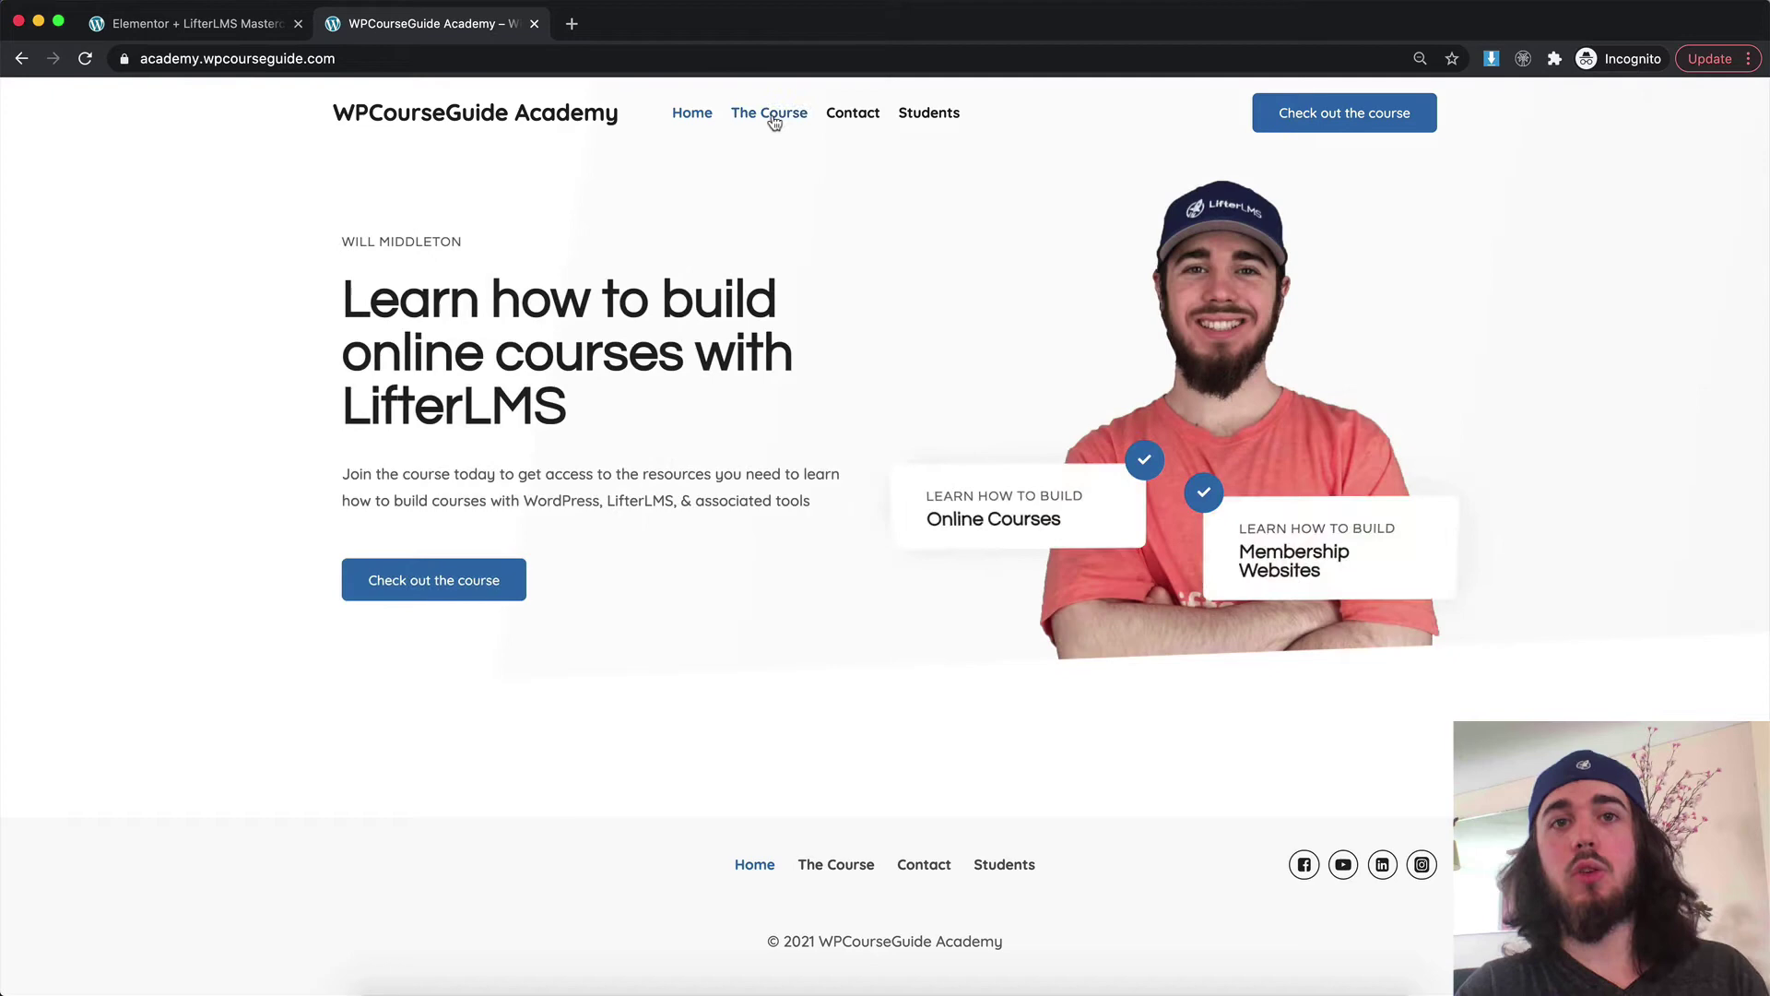
pyautogui.click(771, 114)
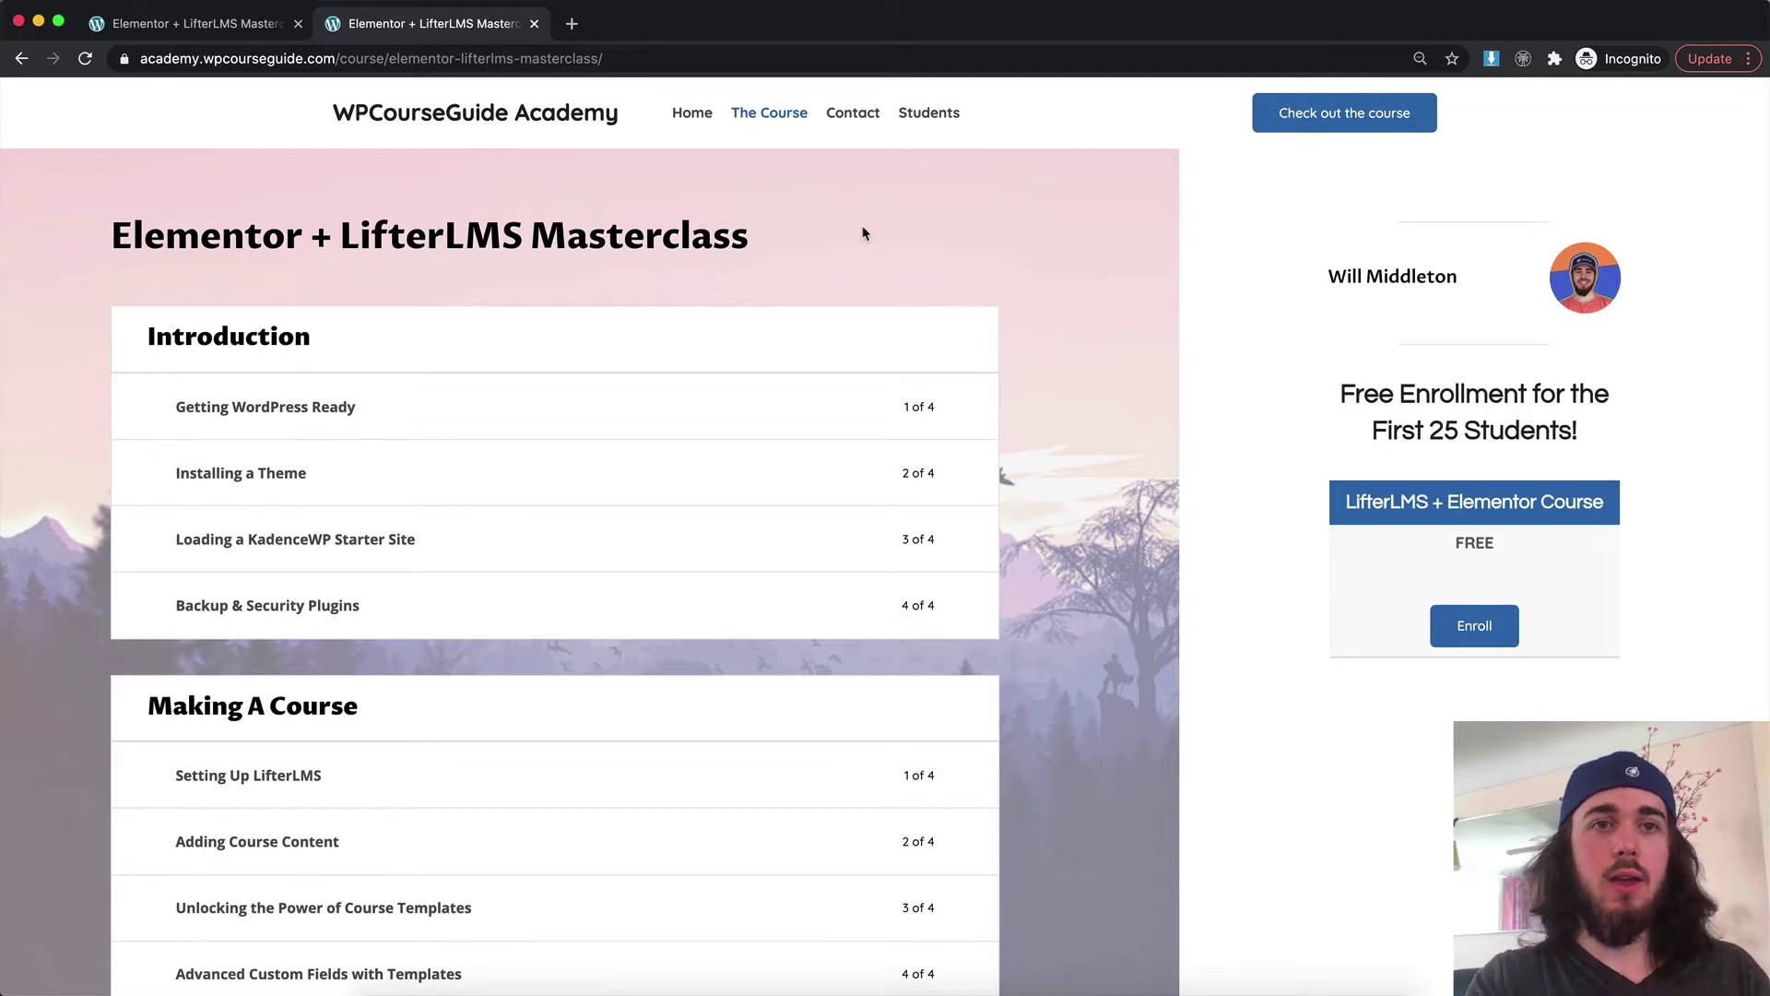
pyautogui.scroll(-7, 865, 234)
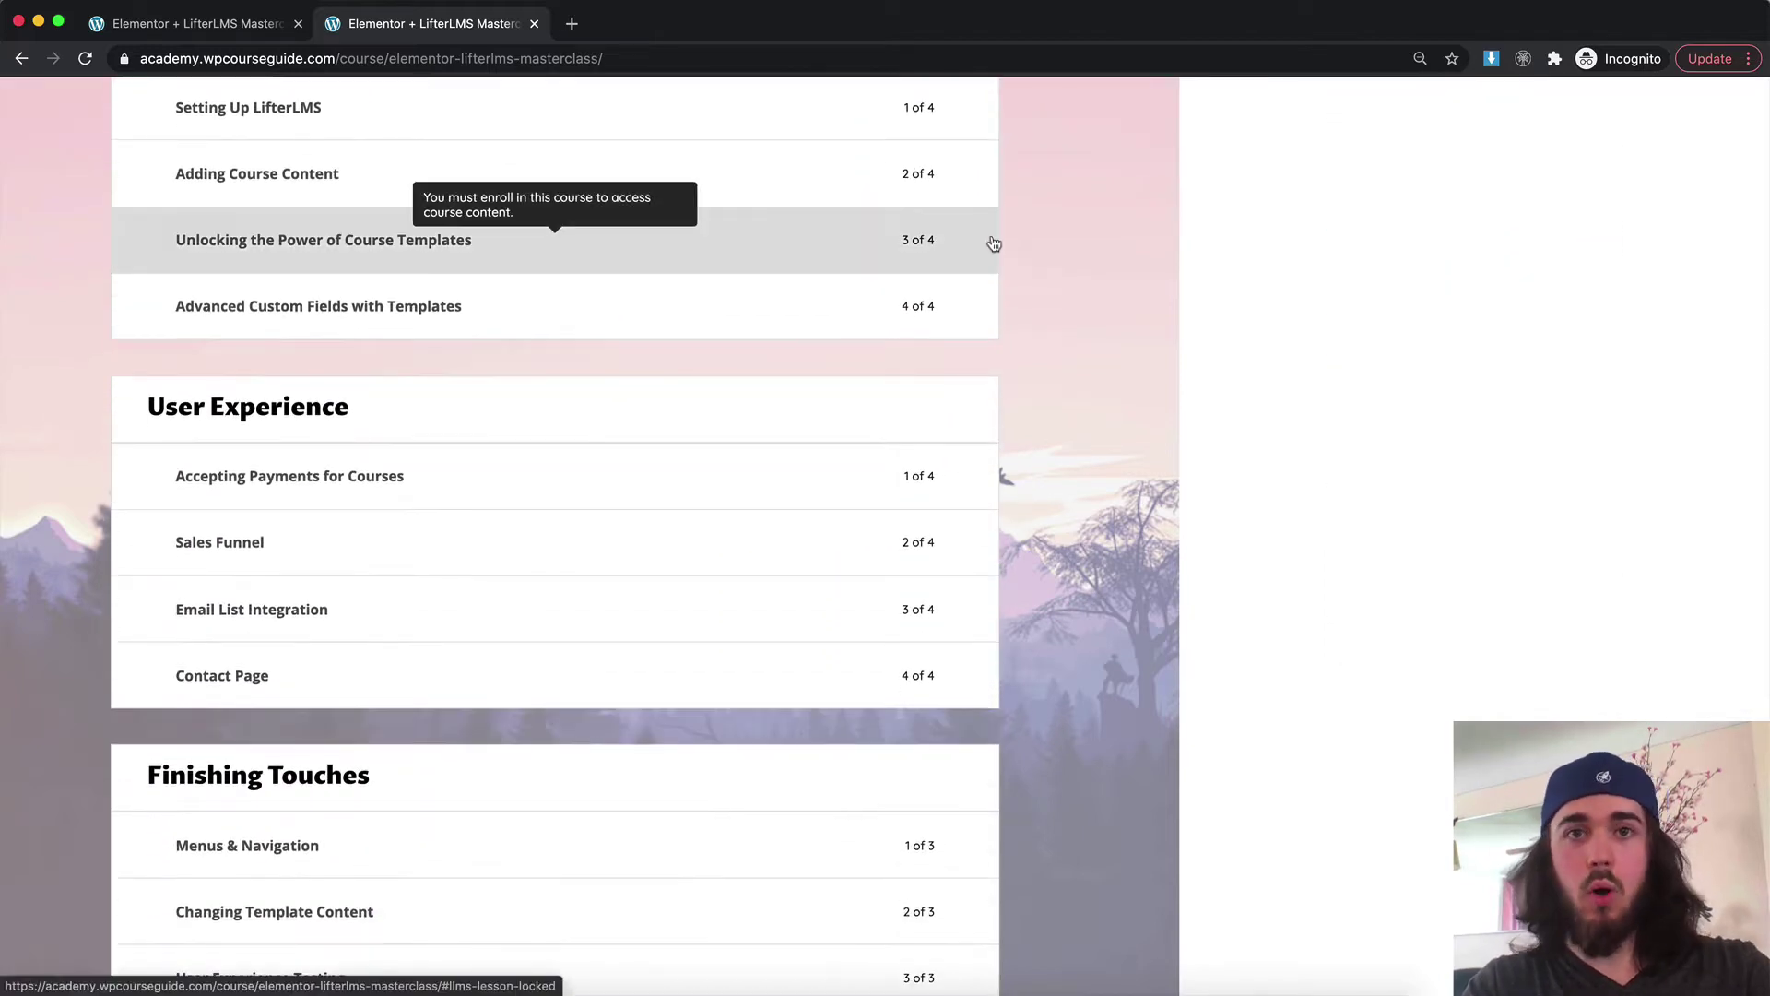
pyautogui.scroll(6, 994, 244)
pyautogui.scroll(-1, 358, 299)
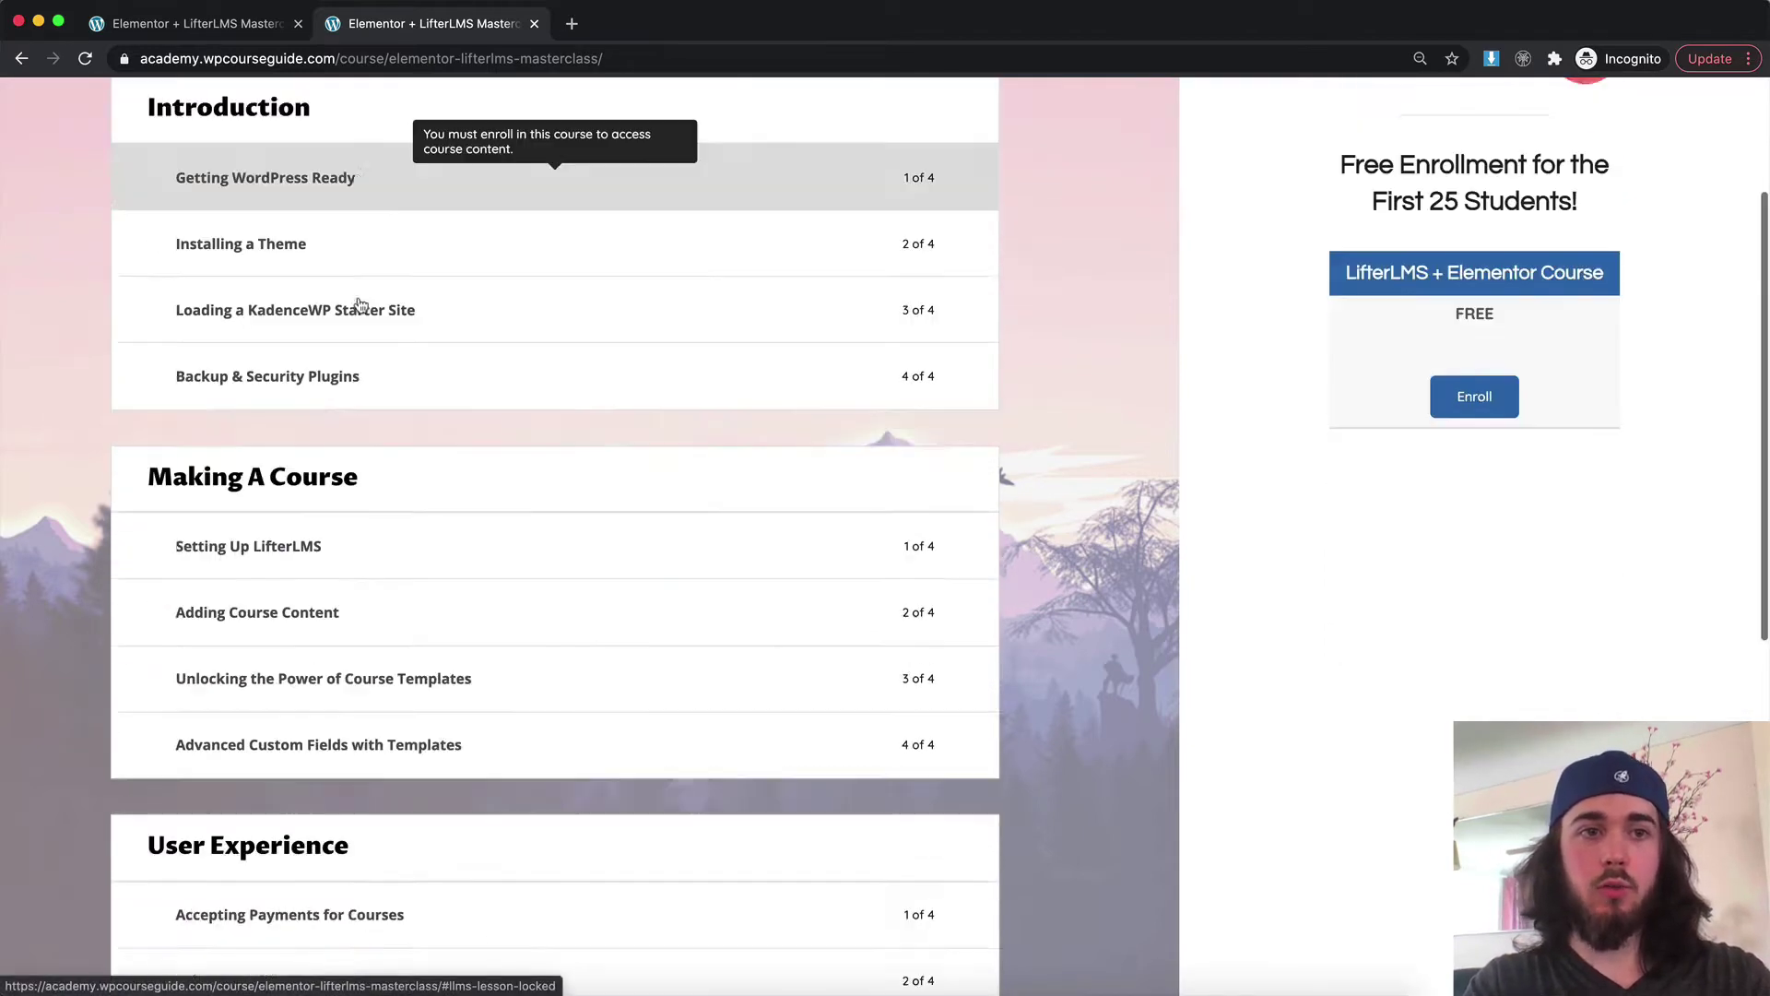
pyautogui.scroll(-8, 360, 304)
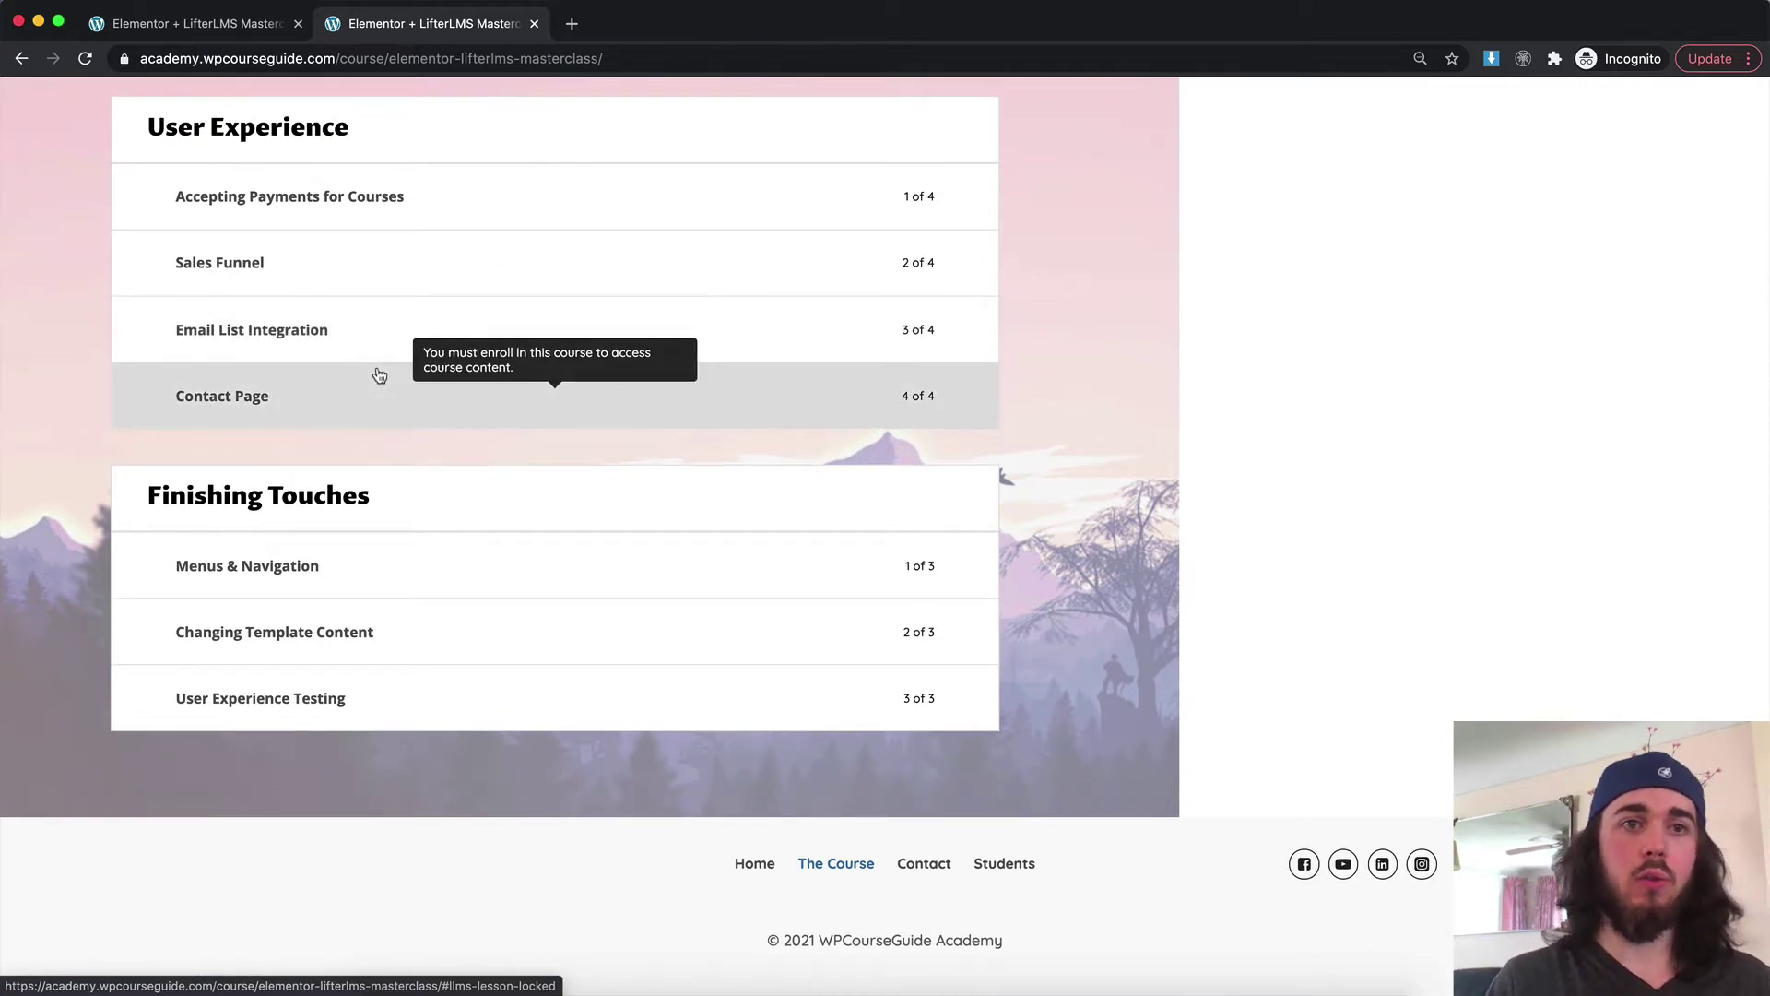
pyautogui.scroll(9, 379, 374)
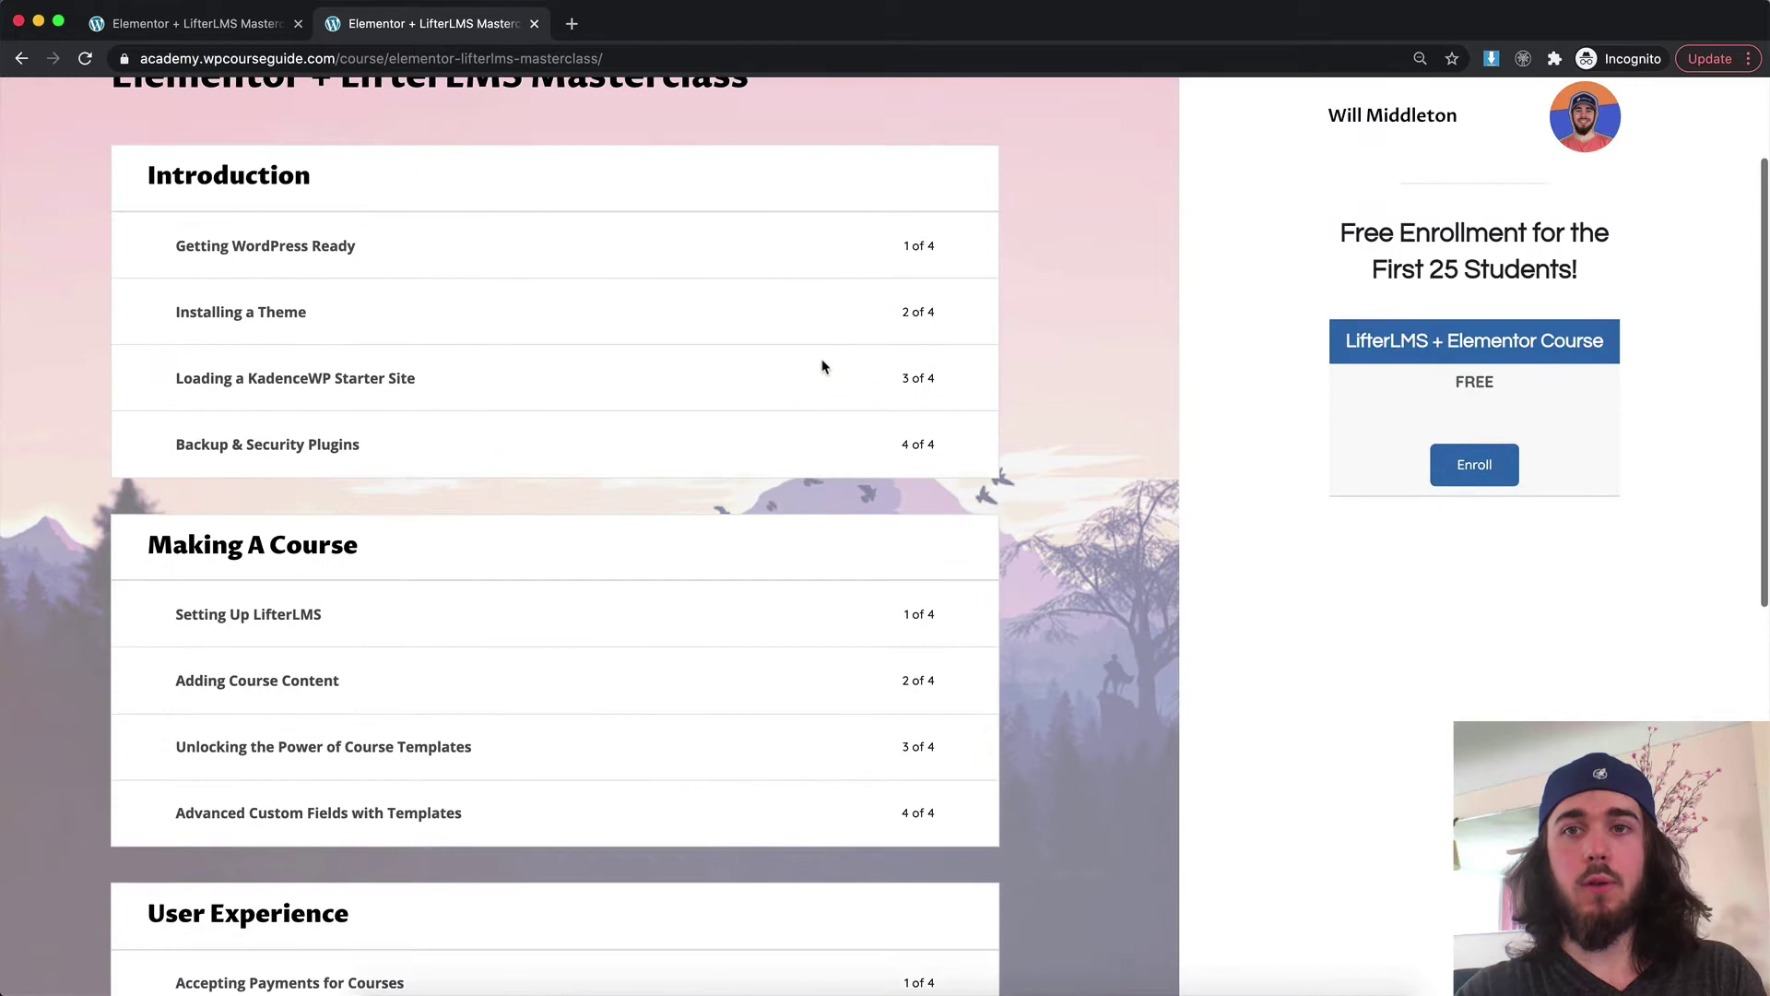
pyautogui.scroll(1, 1141, 326)
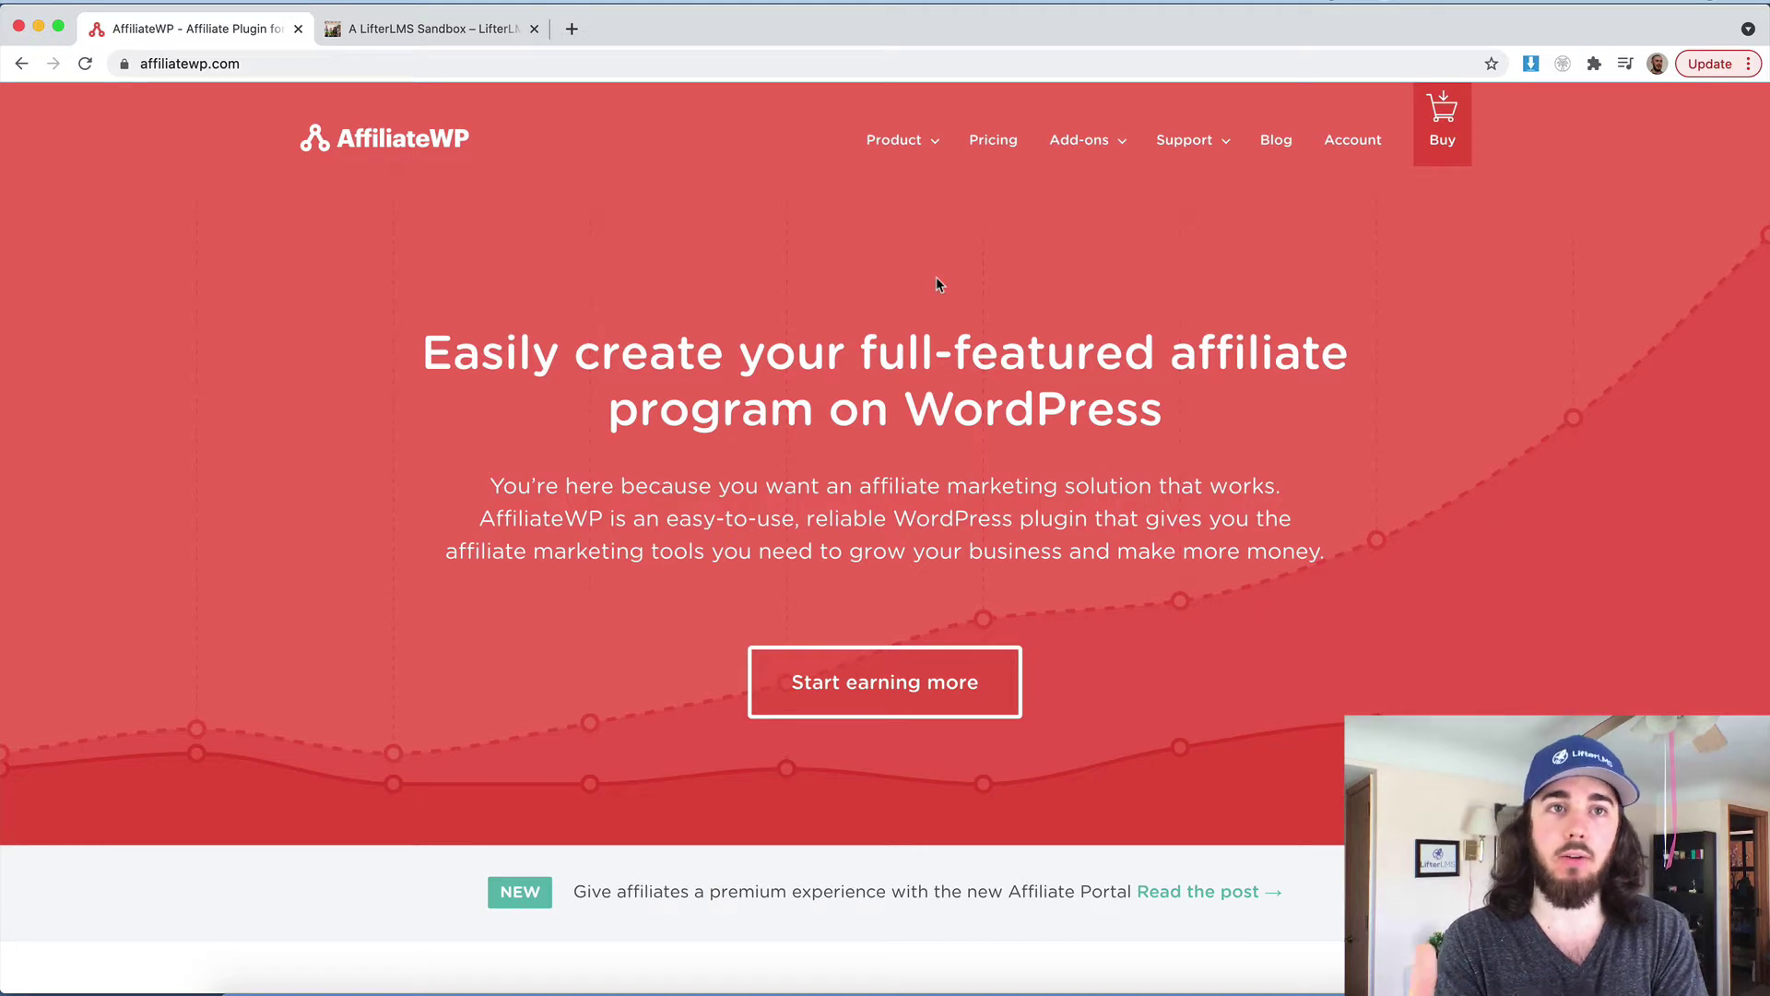
# View AffiliateWP's pricing plans: Professional, Plus, Personal and Custom
pyautogui.click(993, 140)
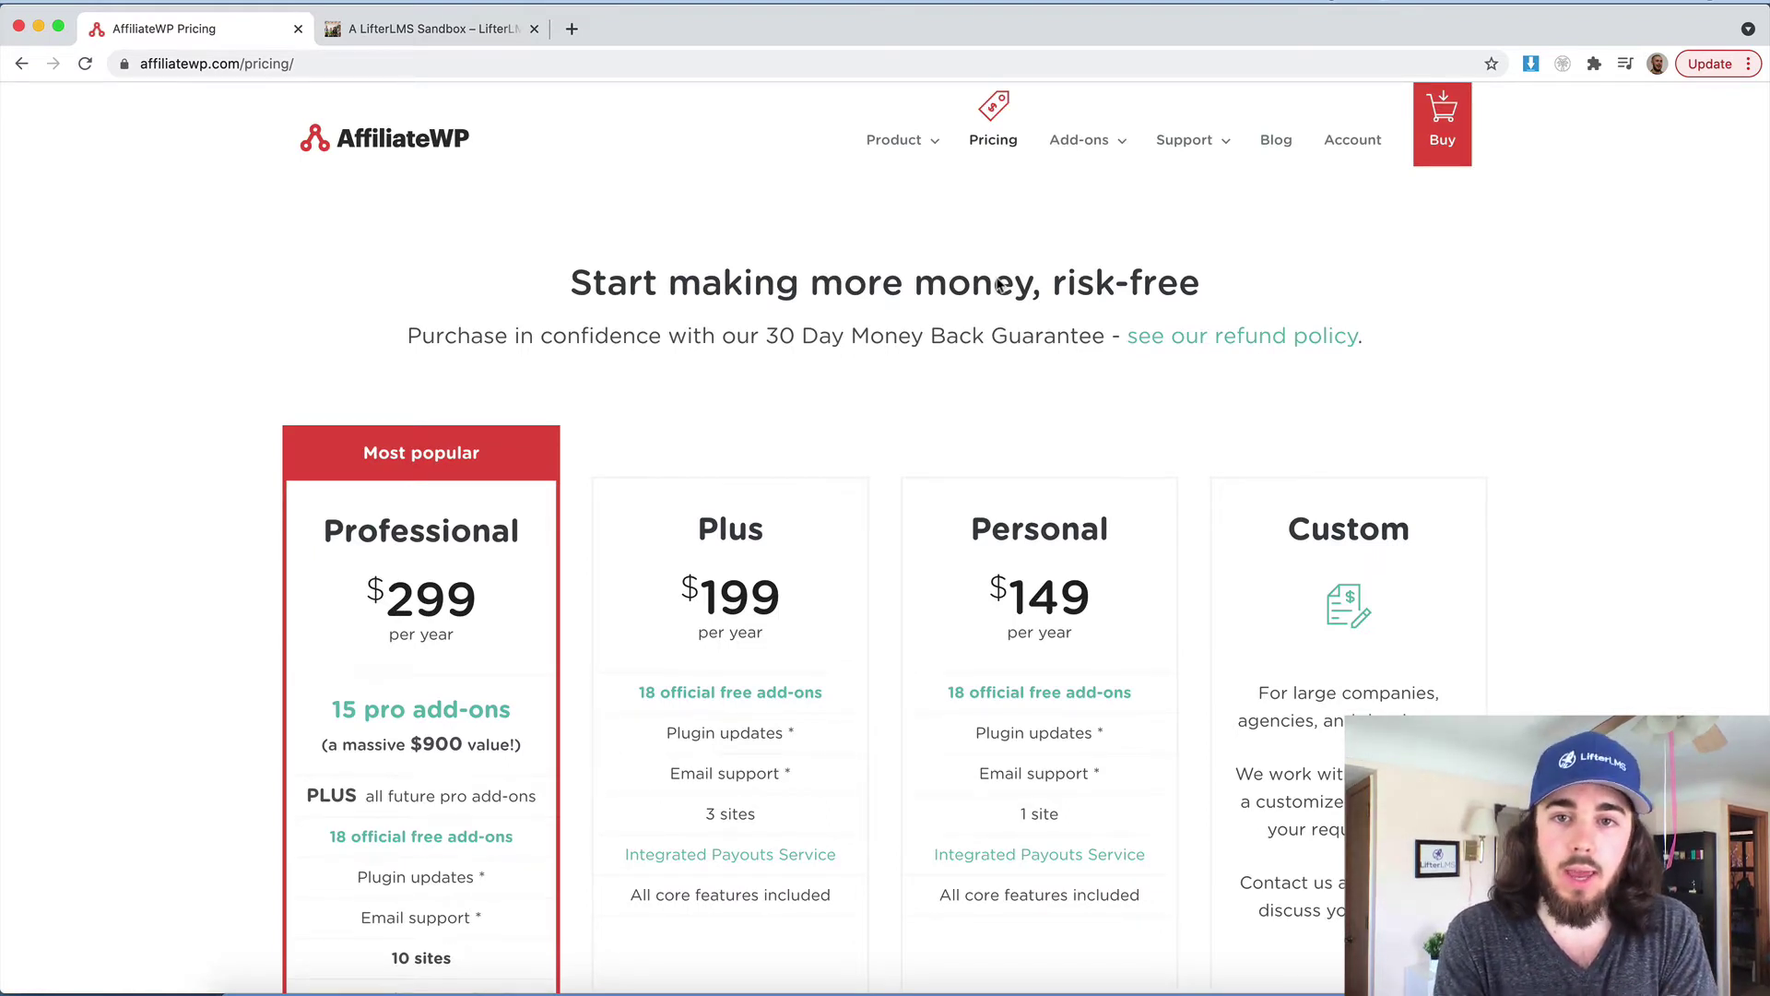
pyautogui.scroll(-3, 998, 284)
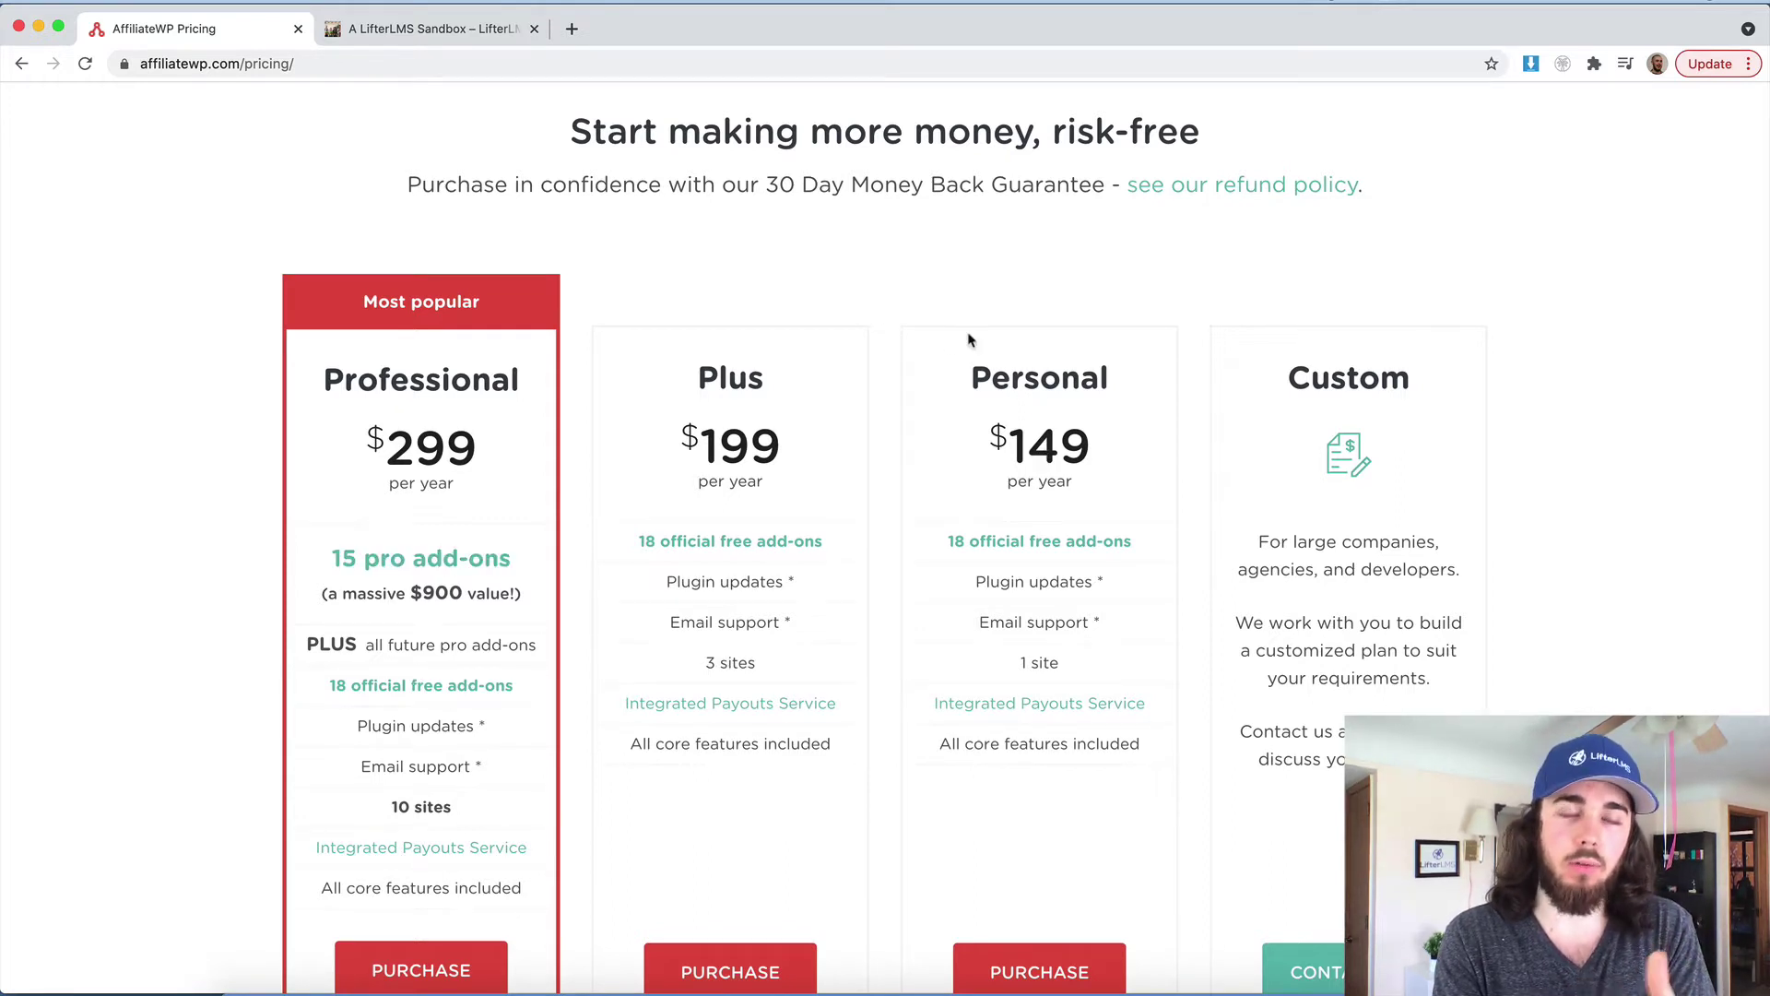
# Switch to the LifterLMS Sandbox site and open its admin dashboard and courses list
pyautogui.click(422, 26)
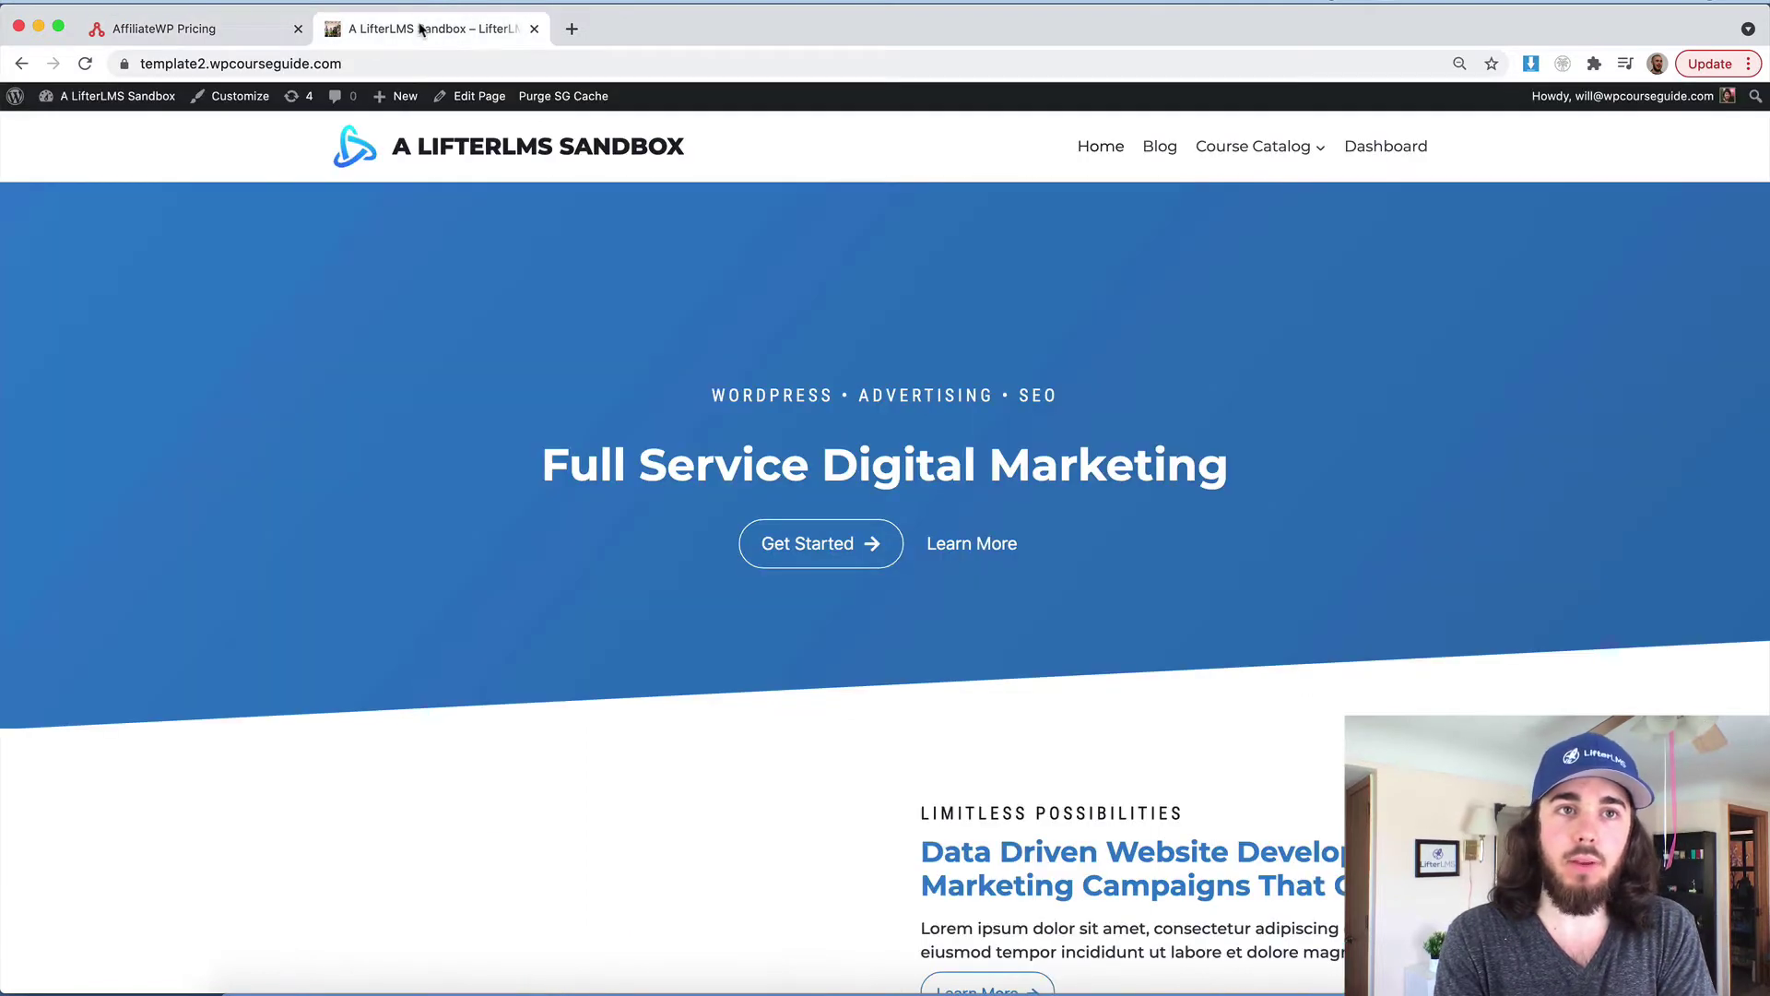
pyautogui.click(139, 99)
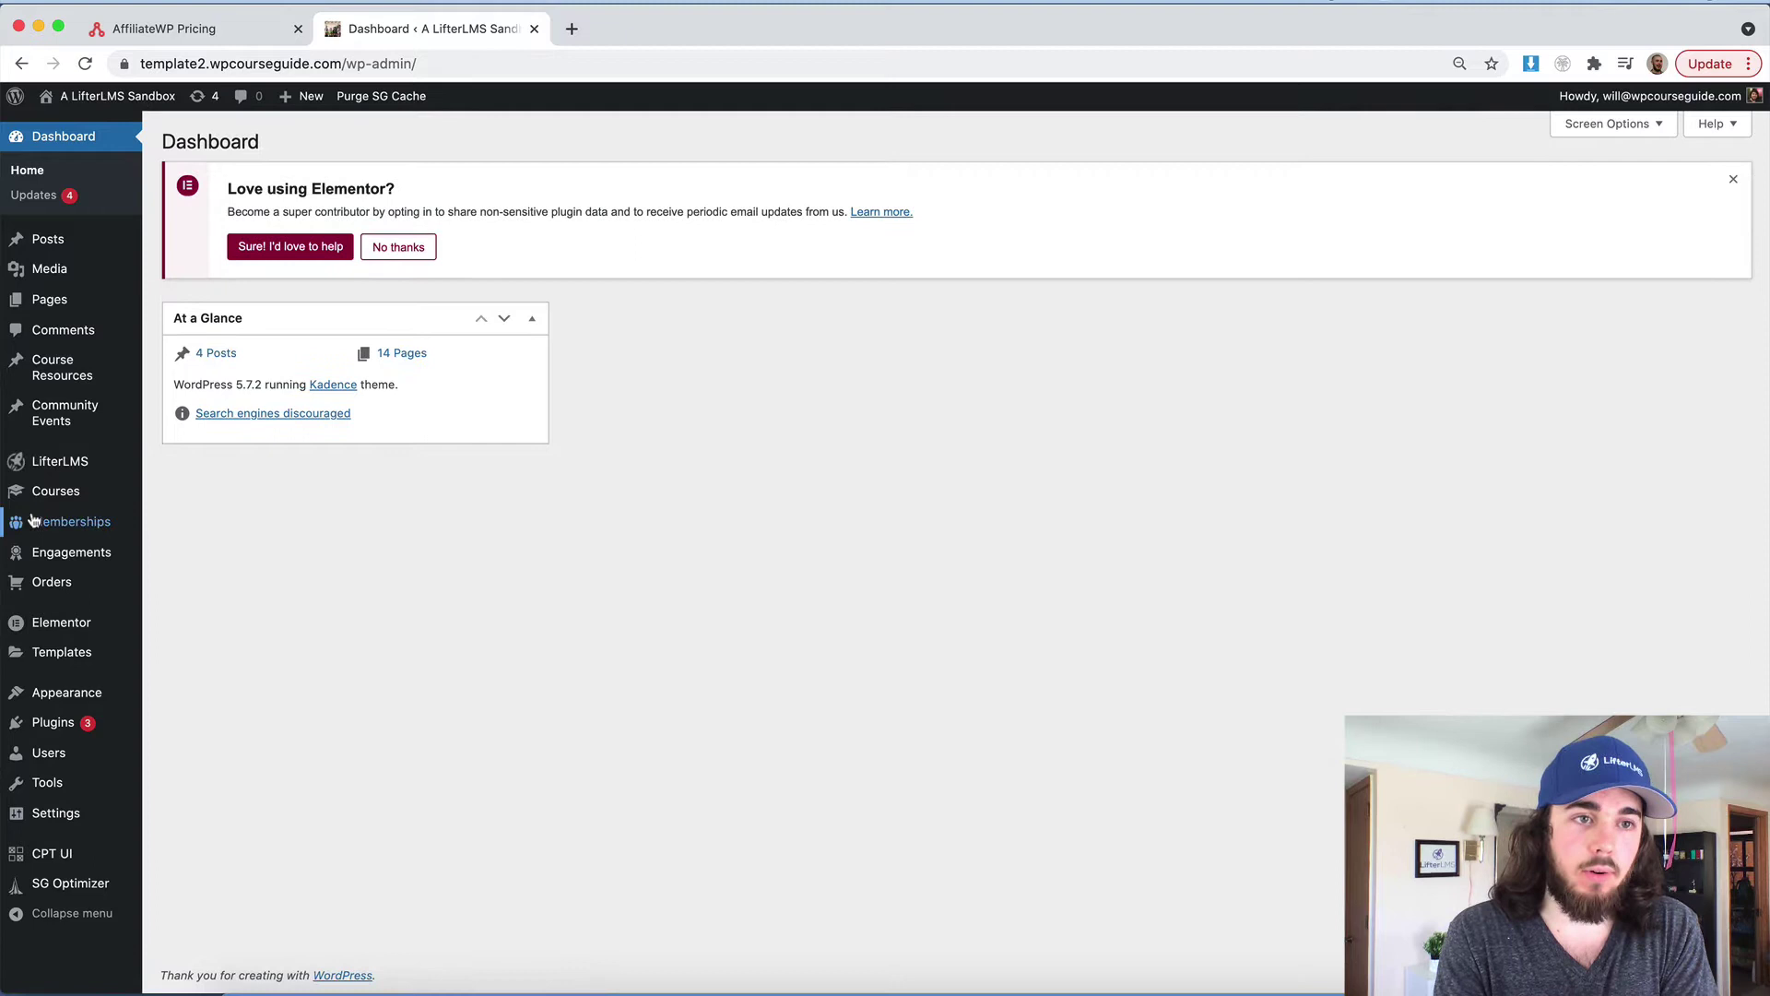
pyautogui.click(33, 494)
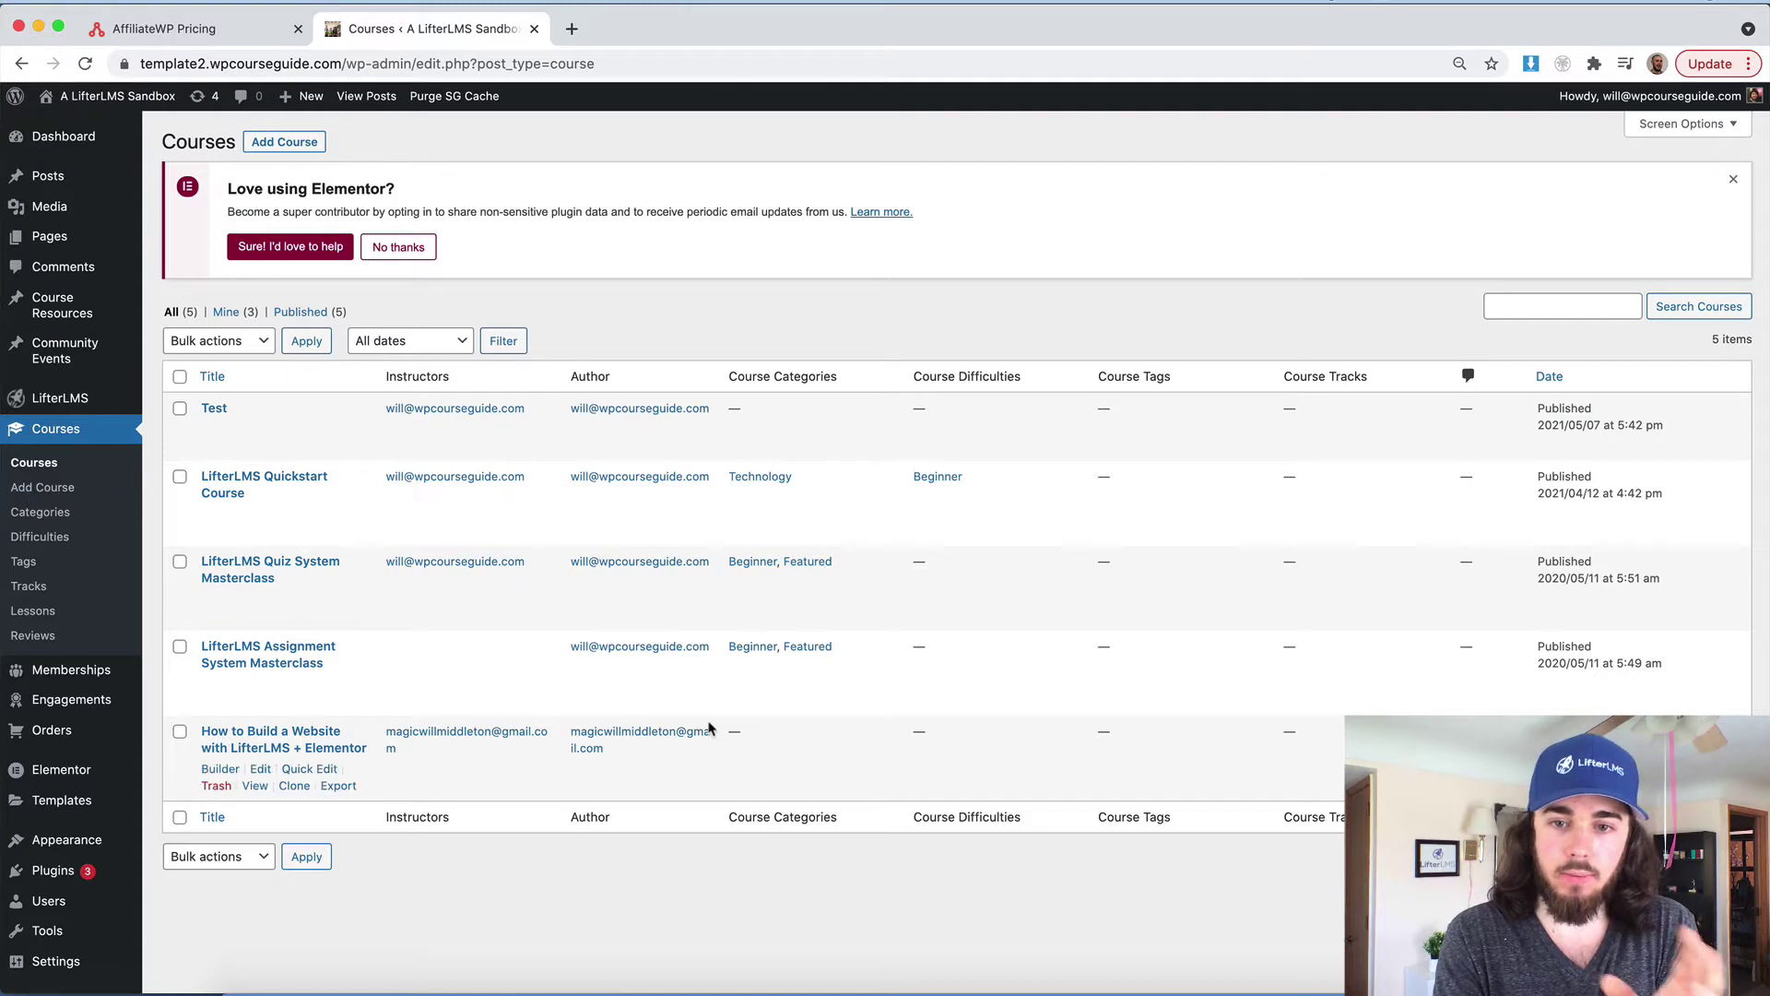
pyautogui.click(1171, 986)
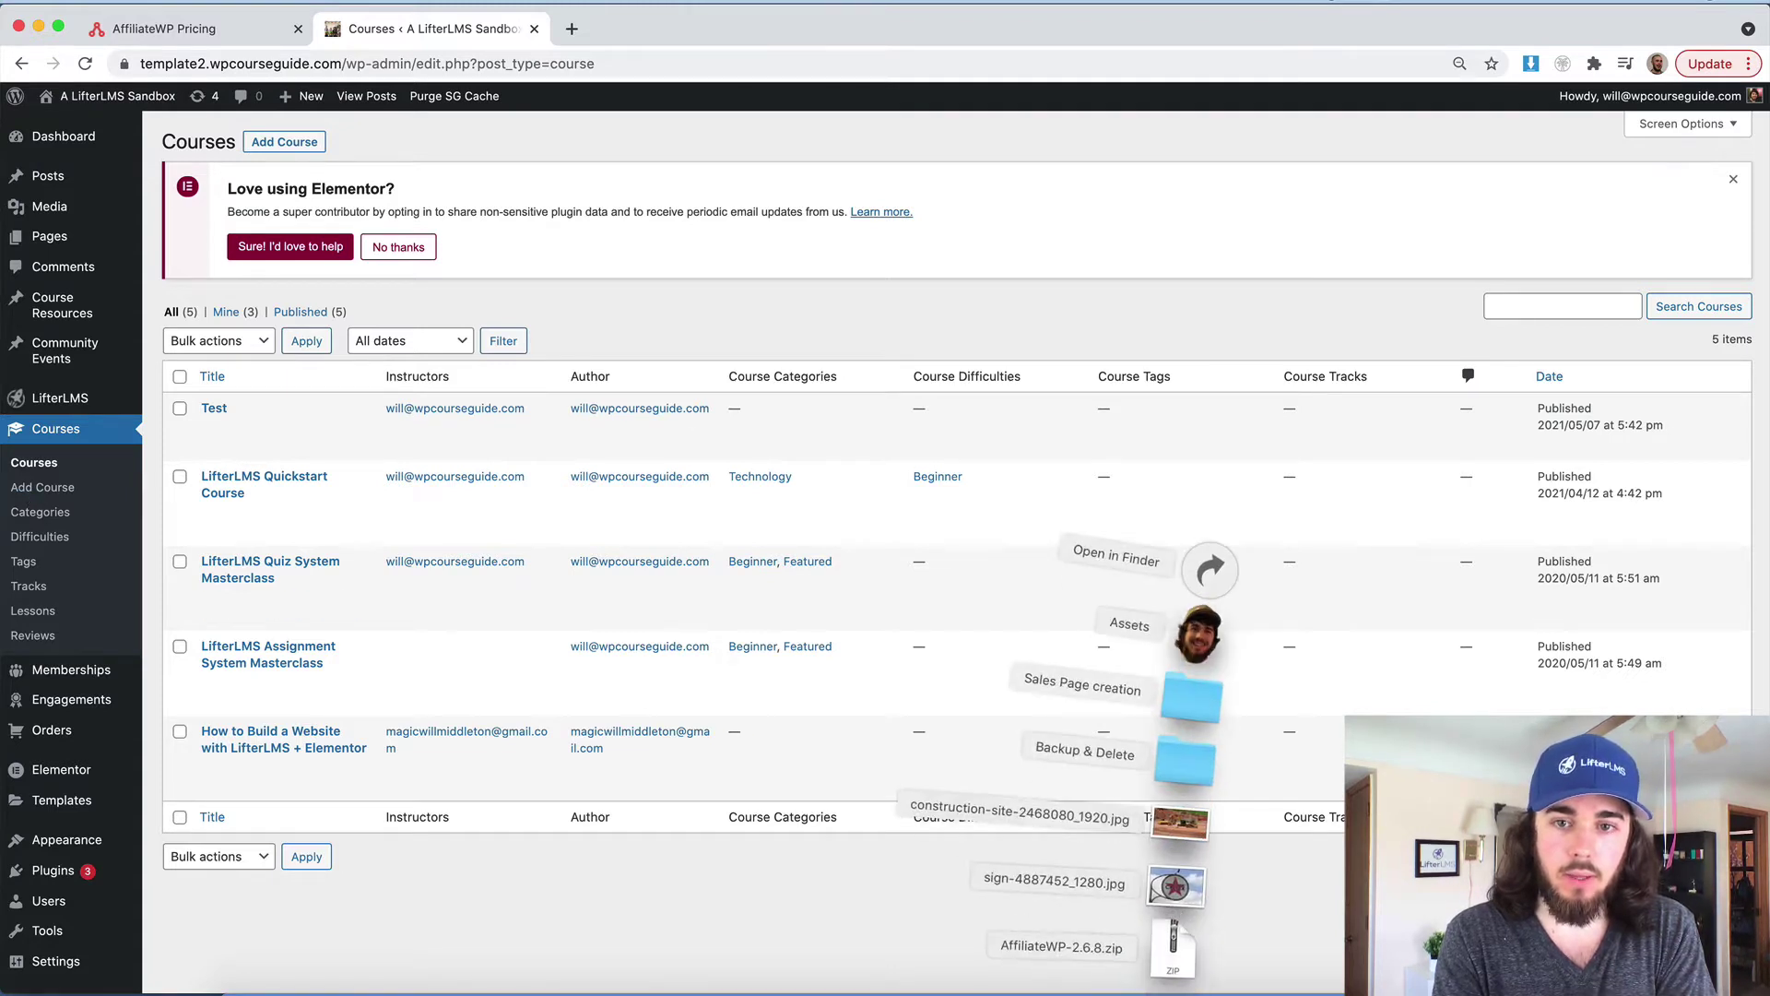
pyautogui.click(1171, 986)
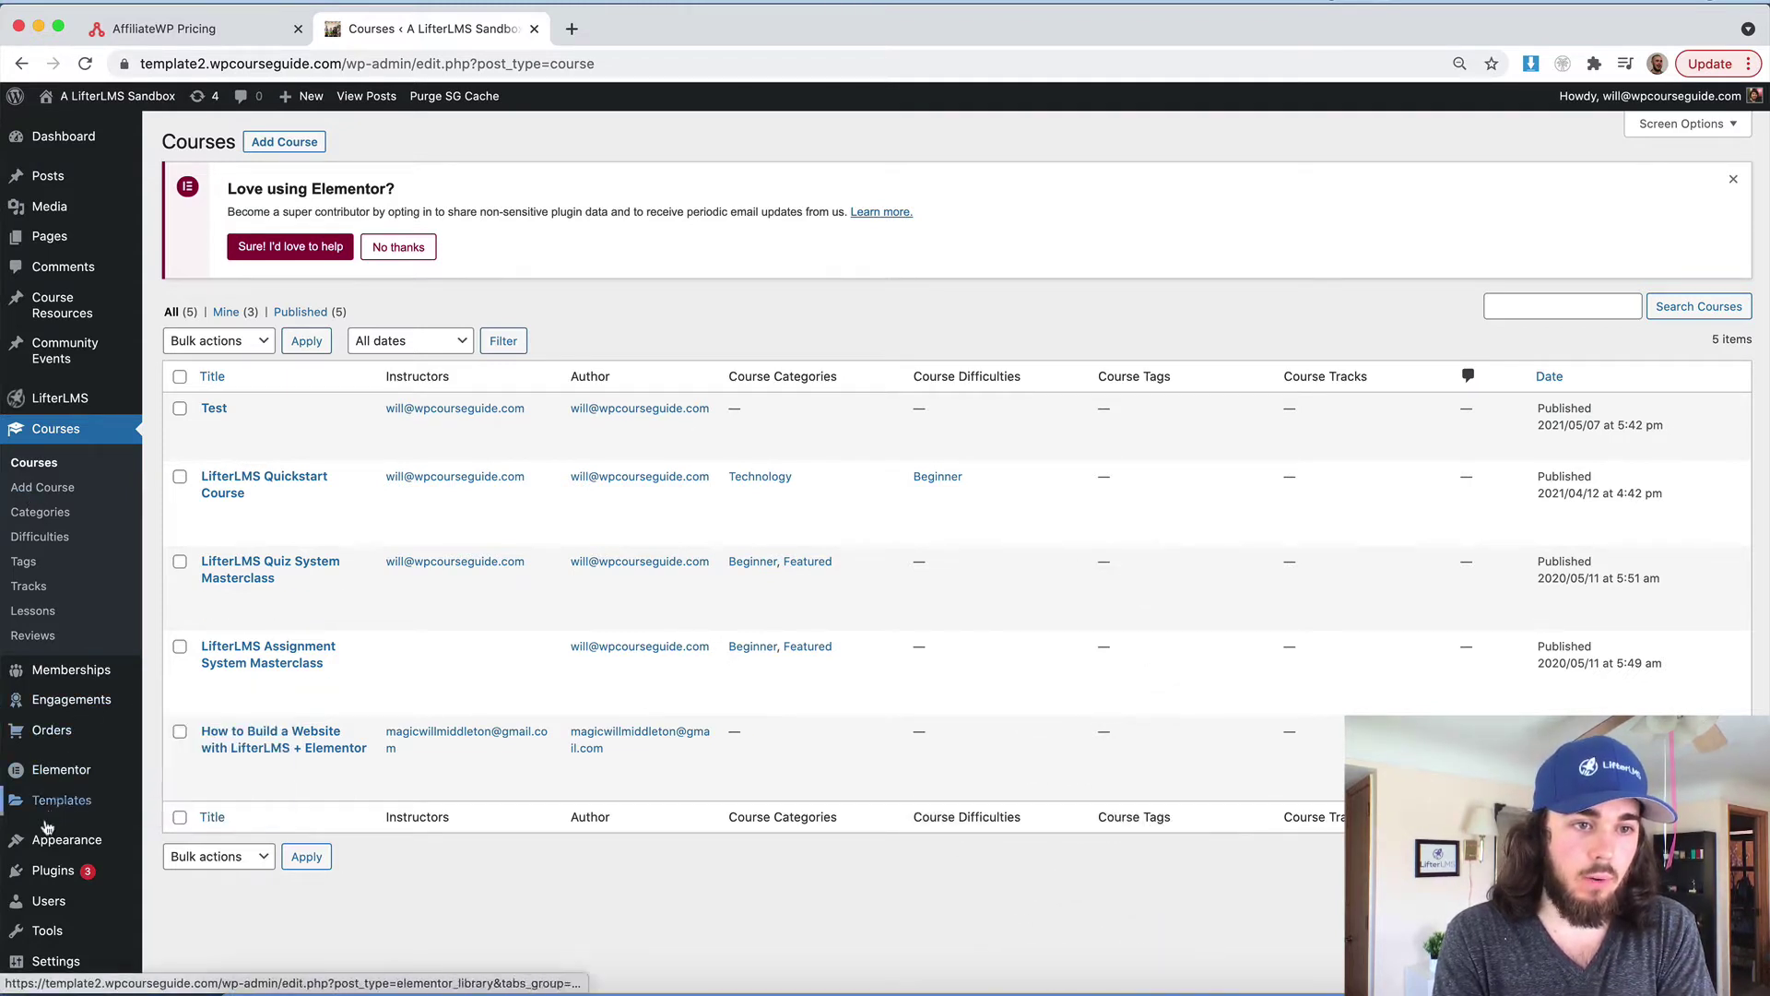
# Open Plugins > Add New, then go back to the AffiliateWP pricing page
pyautogui.click(33, 874)
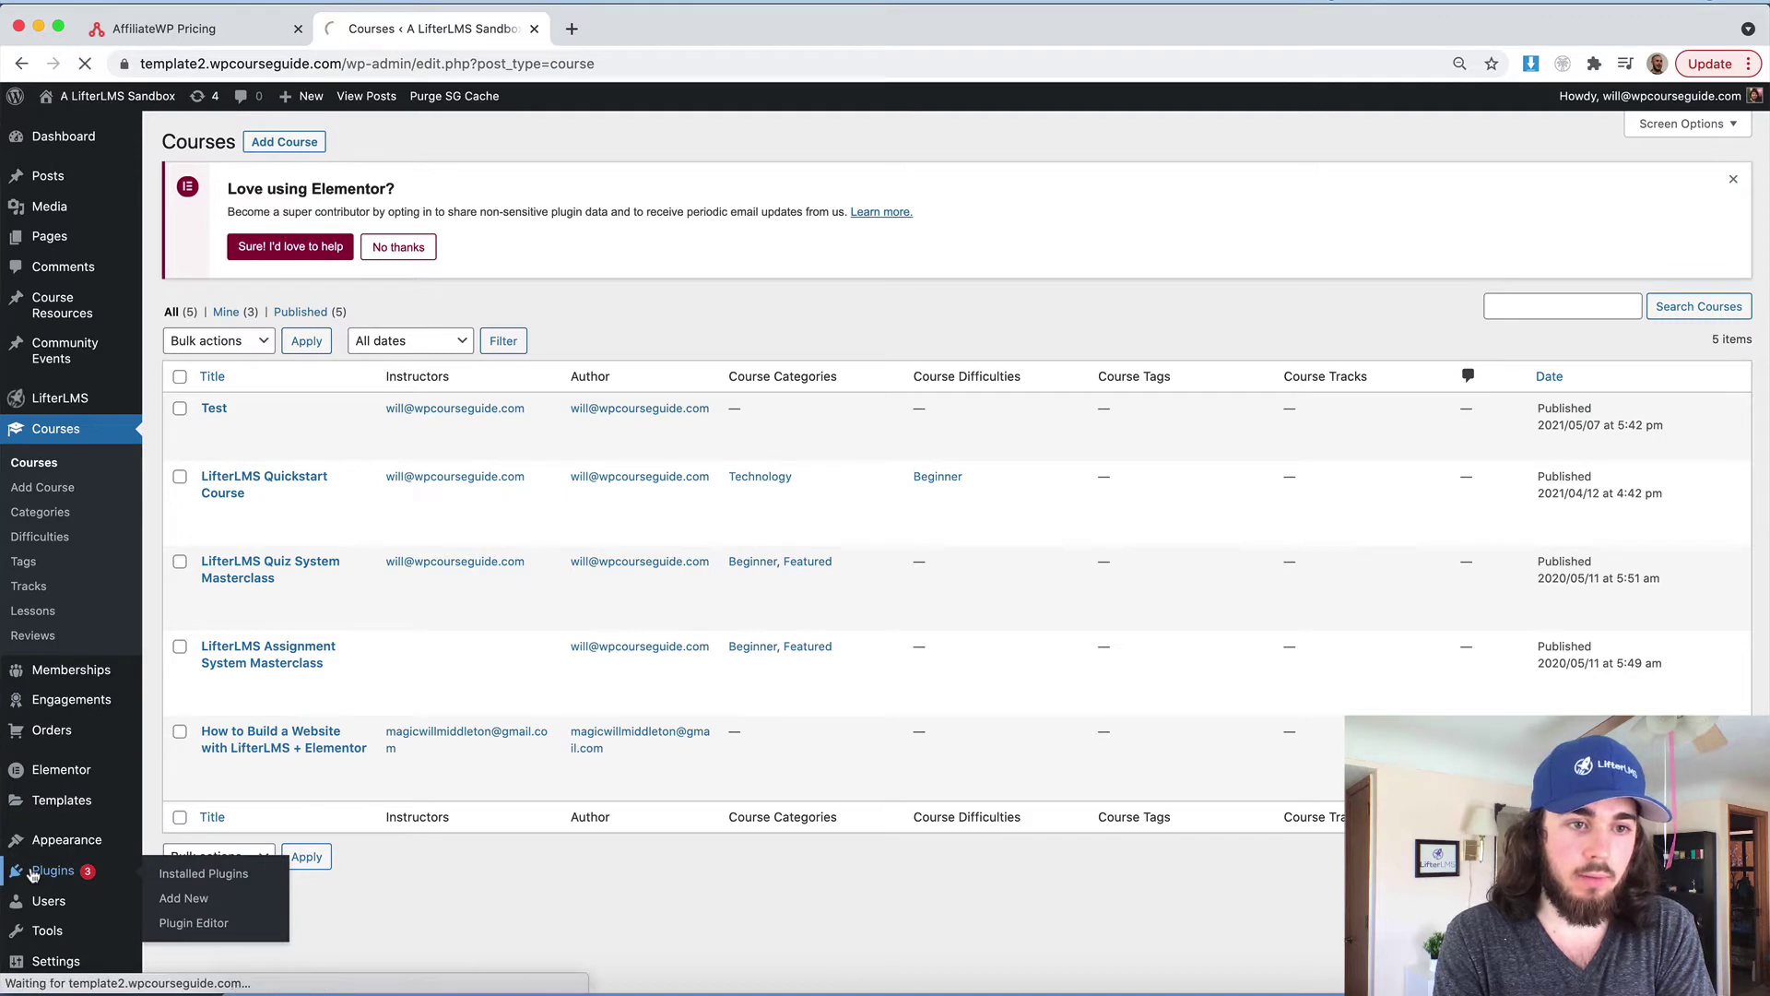
pyautogui.click(268, 142)
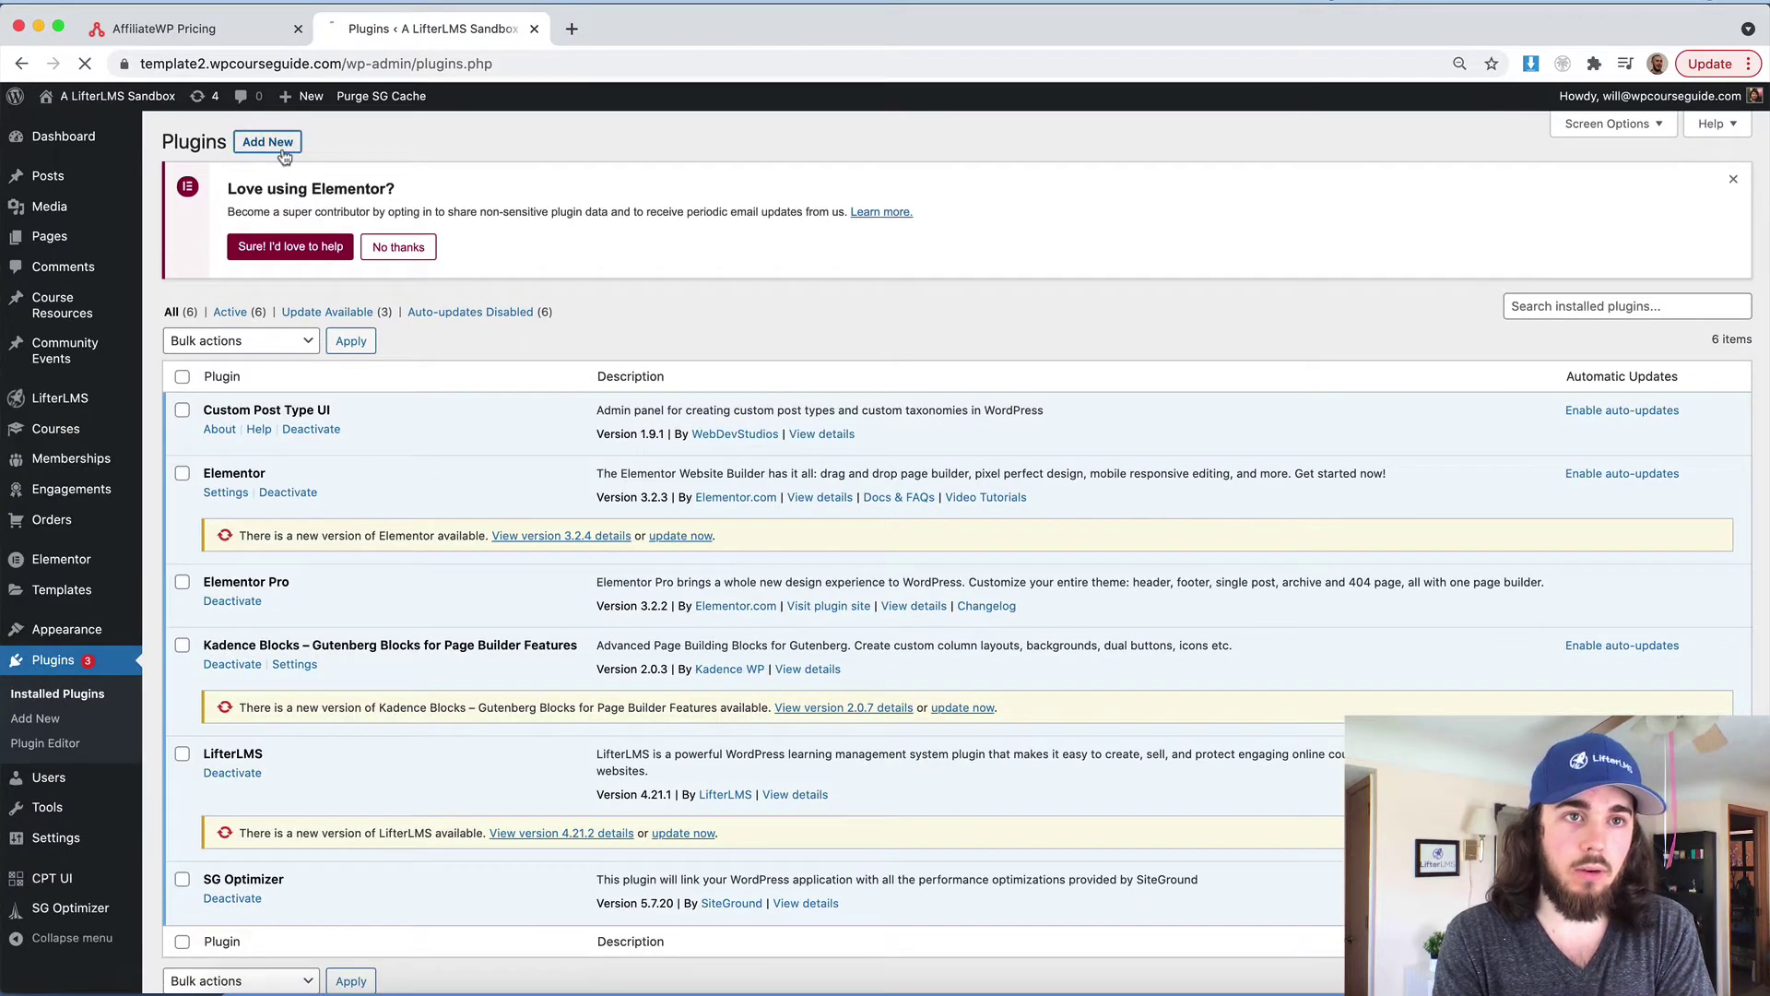
pyautogui.click(238, 35)
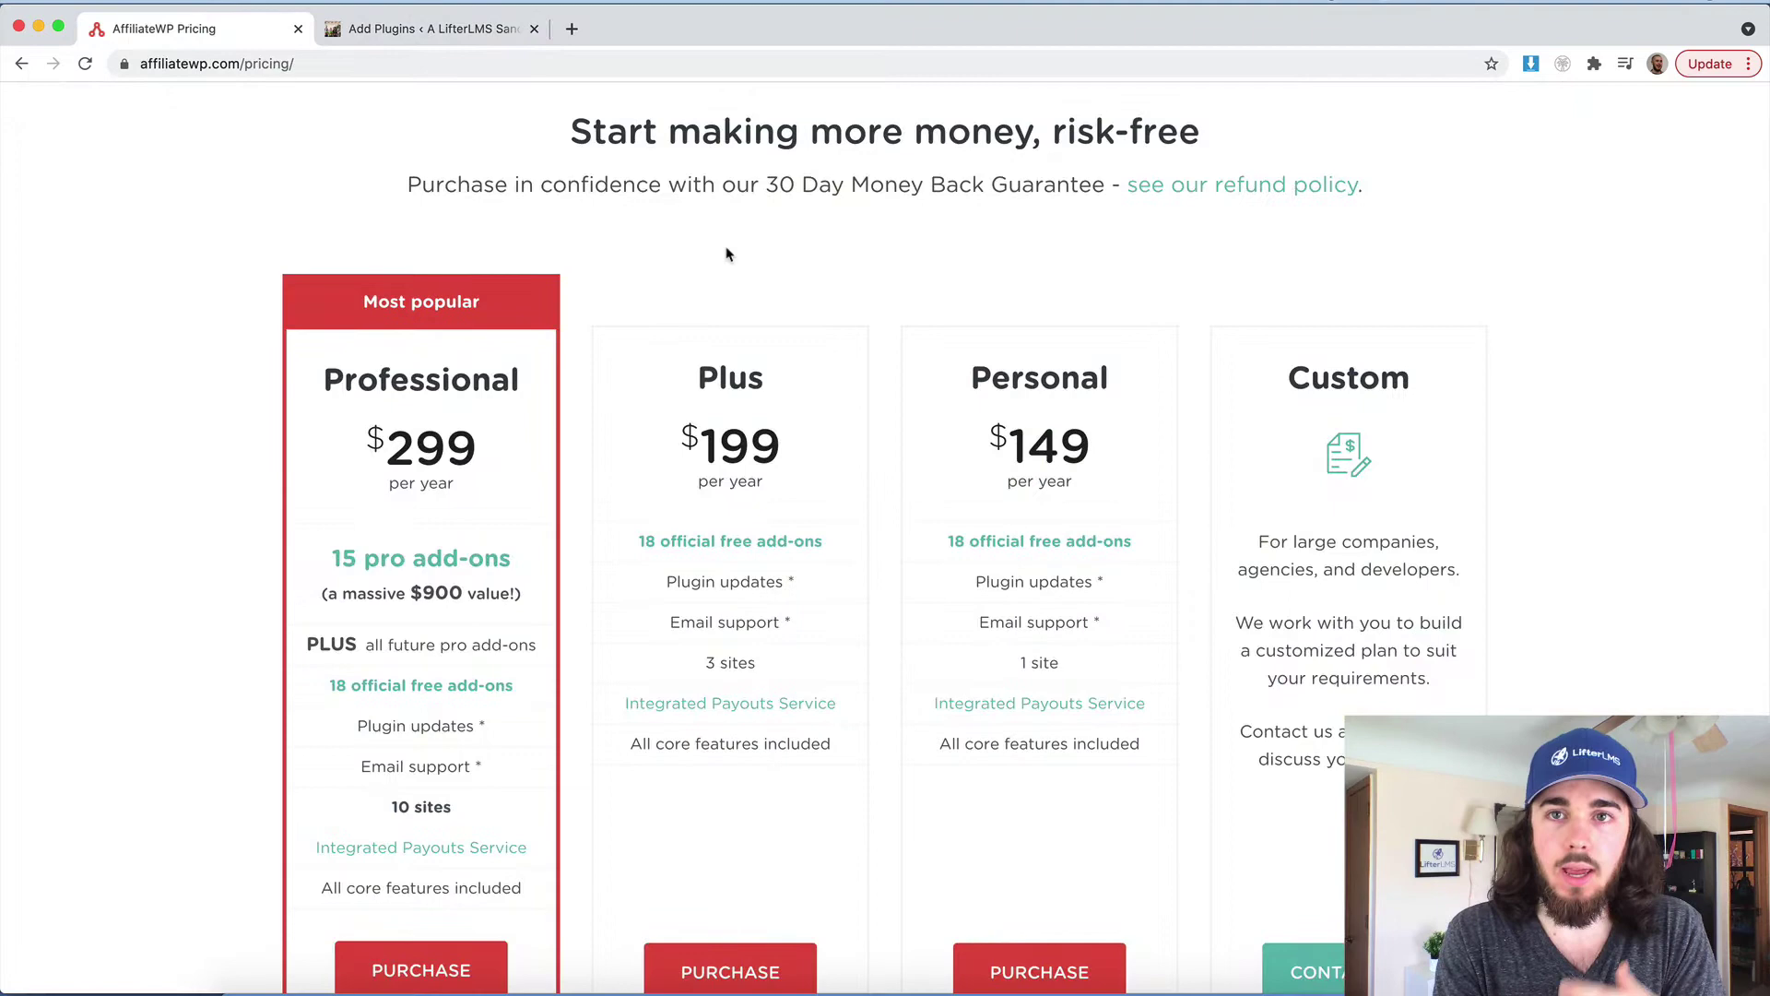
pyautogui.scroll(3, 888, 311)
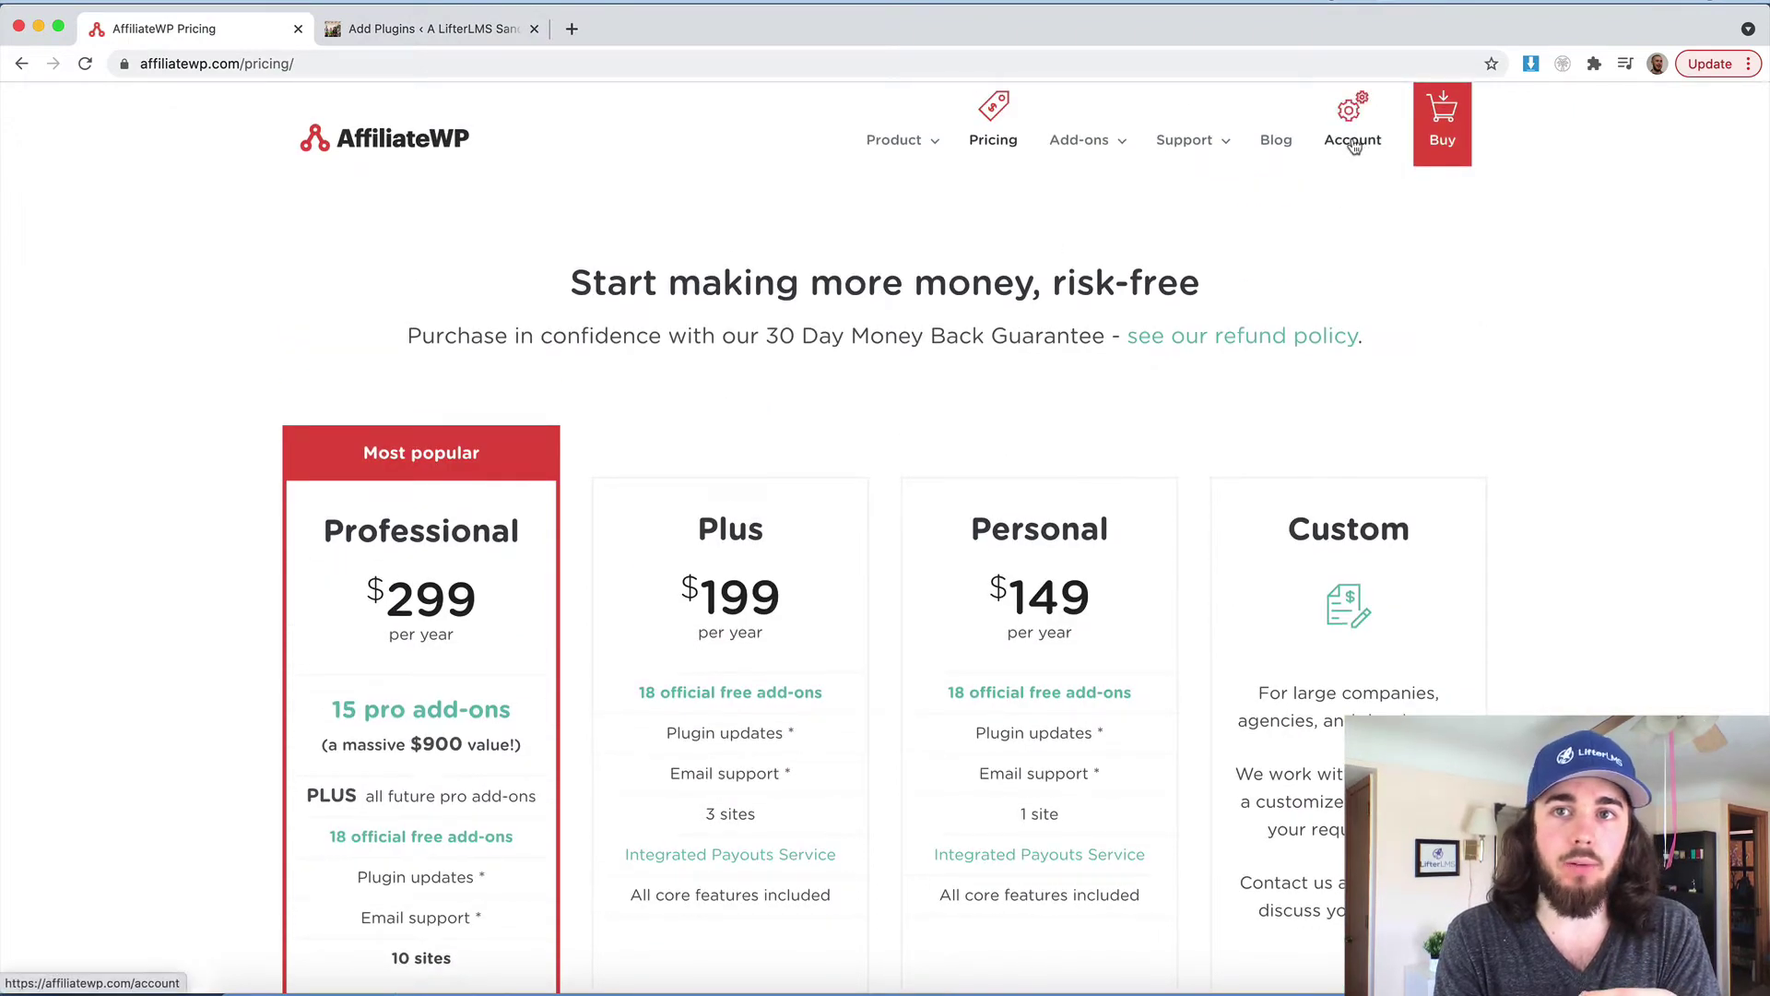
# Upload AffiliateWP-2.6.8.zip as a plugin, install it and activate it
pyautogui.click(446, 29)
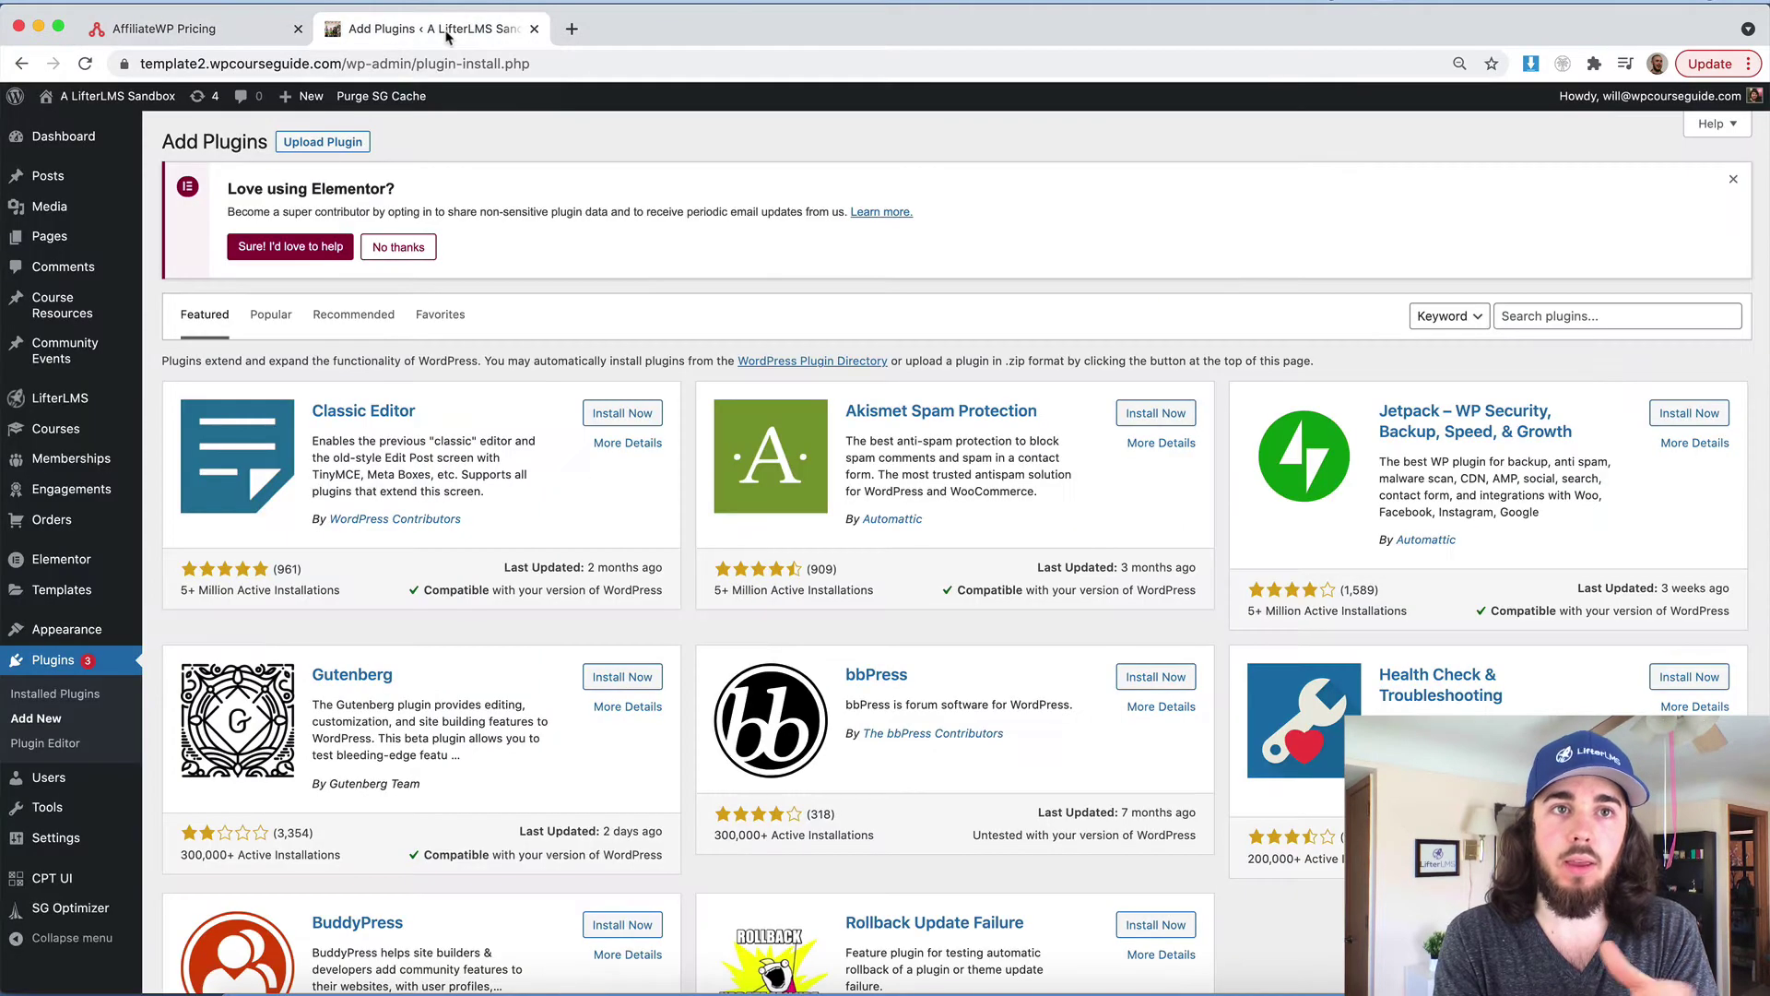
pyautogui.click(335, 142)
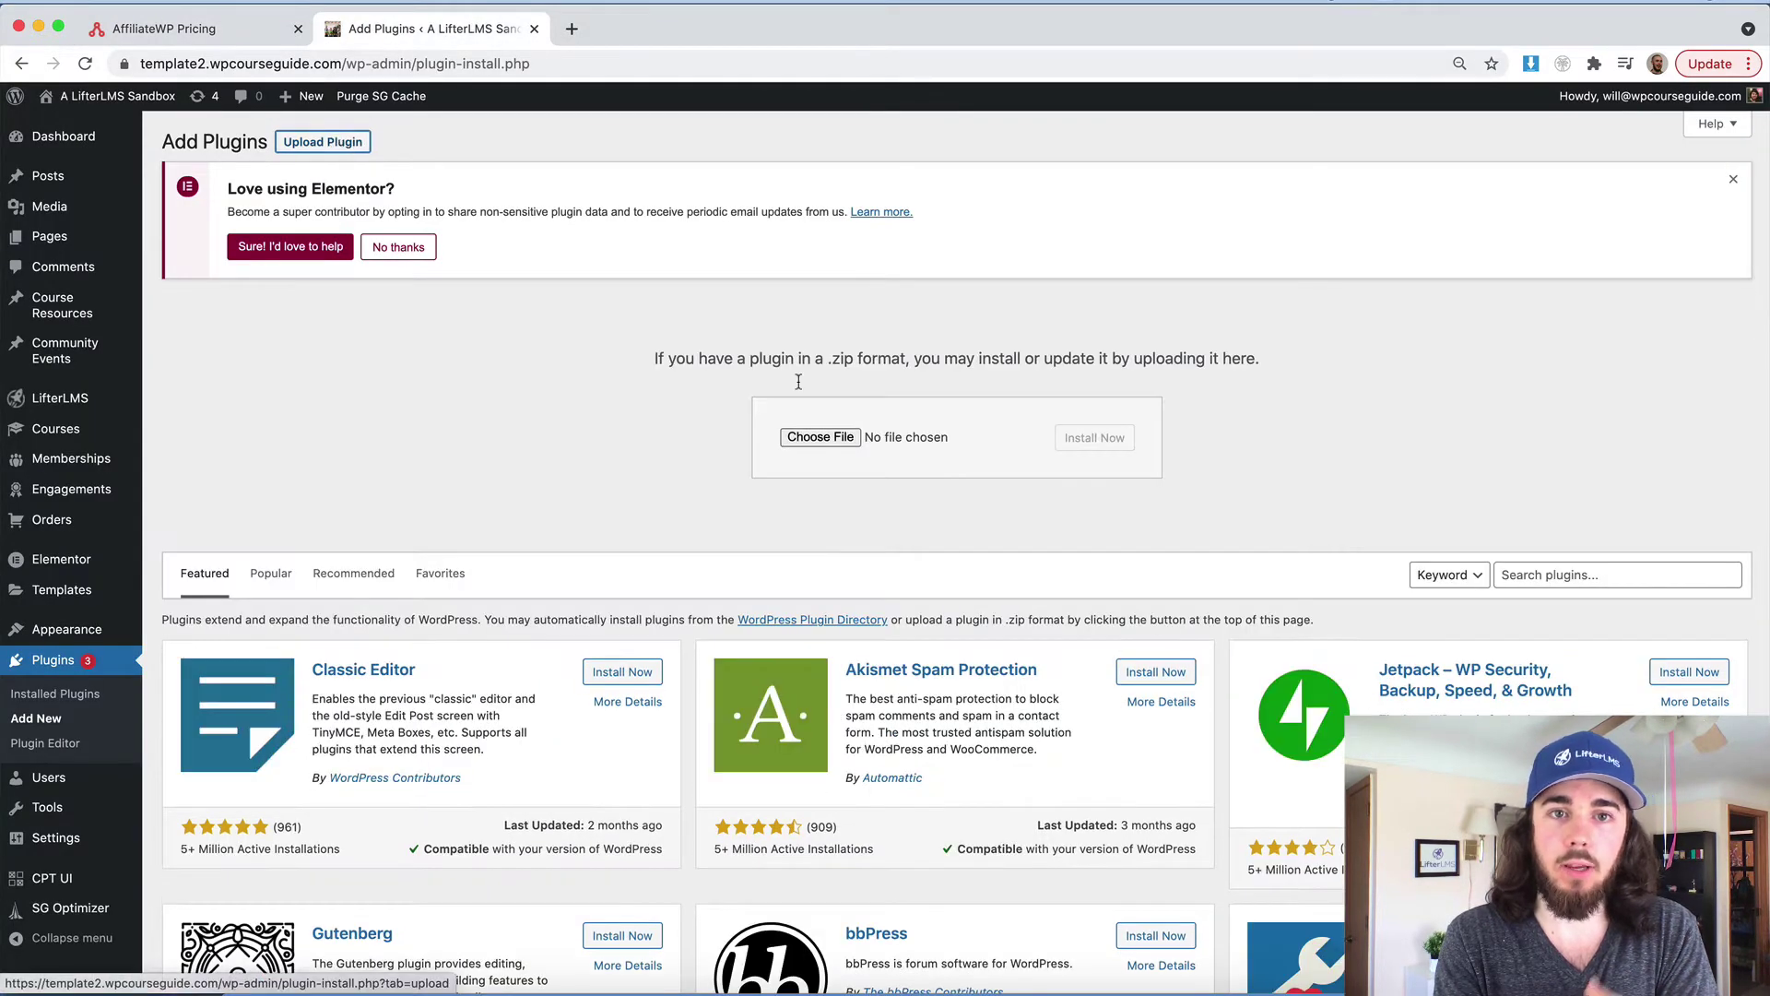
pyautogui.click(1171, 990)
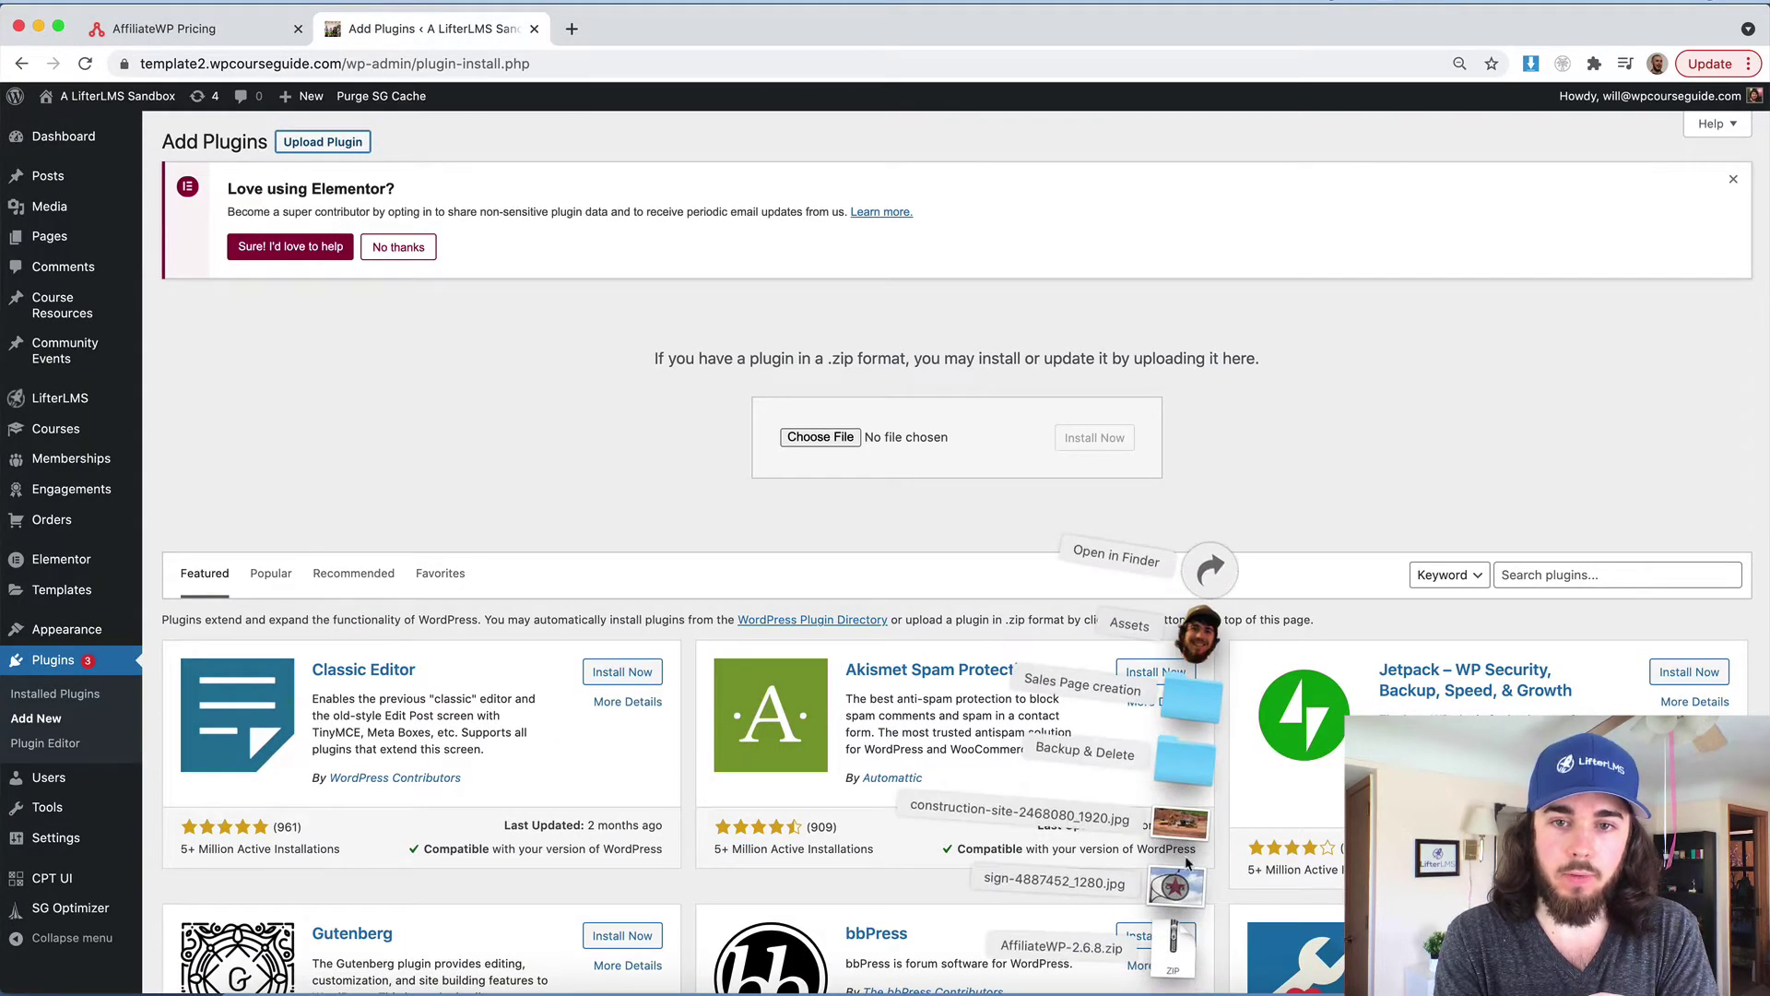
pyautogui.moveTo(1181, 976); pyautogui.dragTo(835, 441)
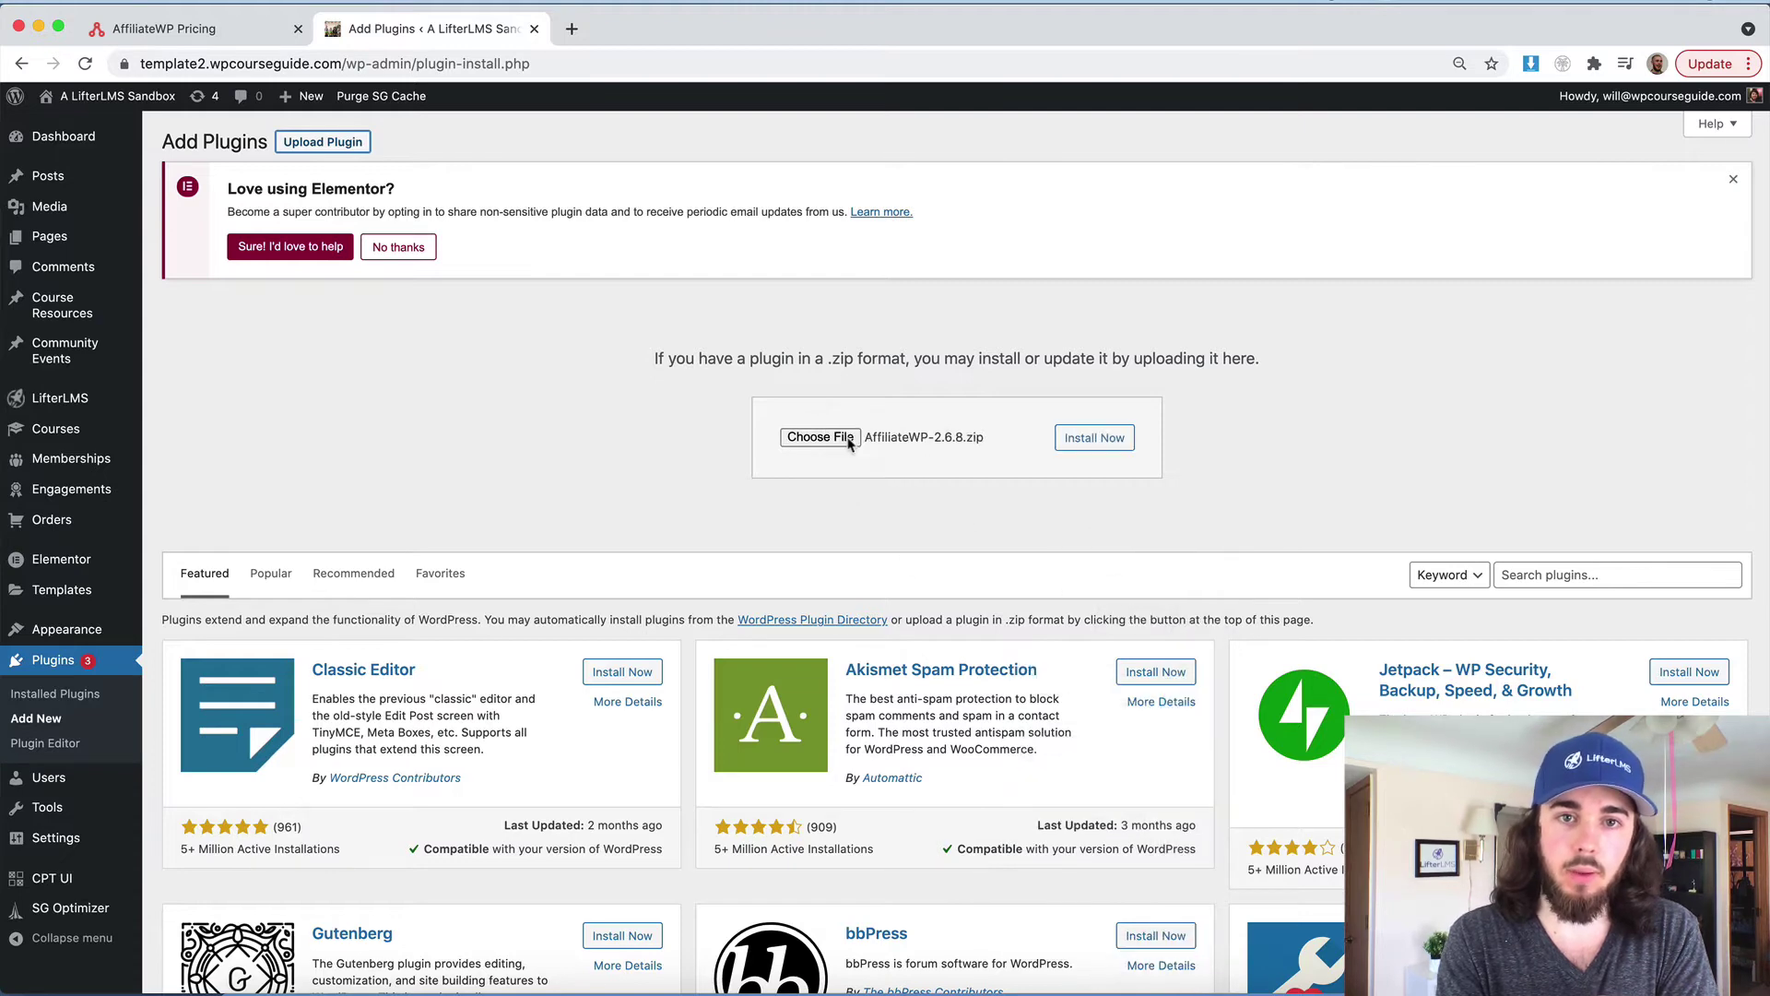
pyautogui.click(1097, 452)
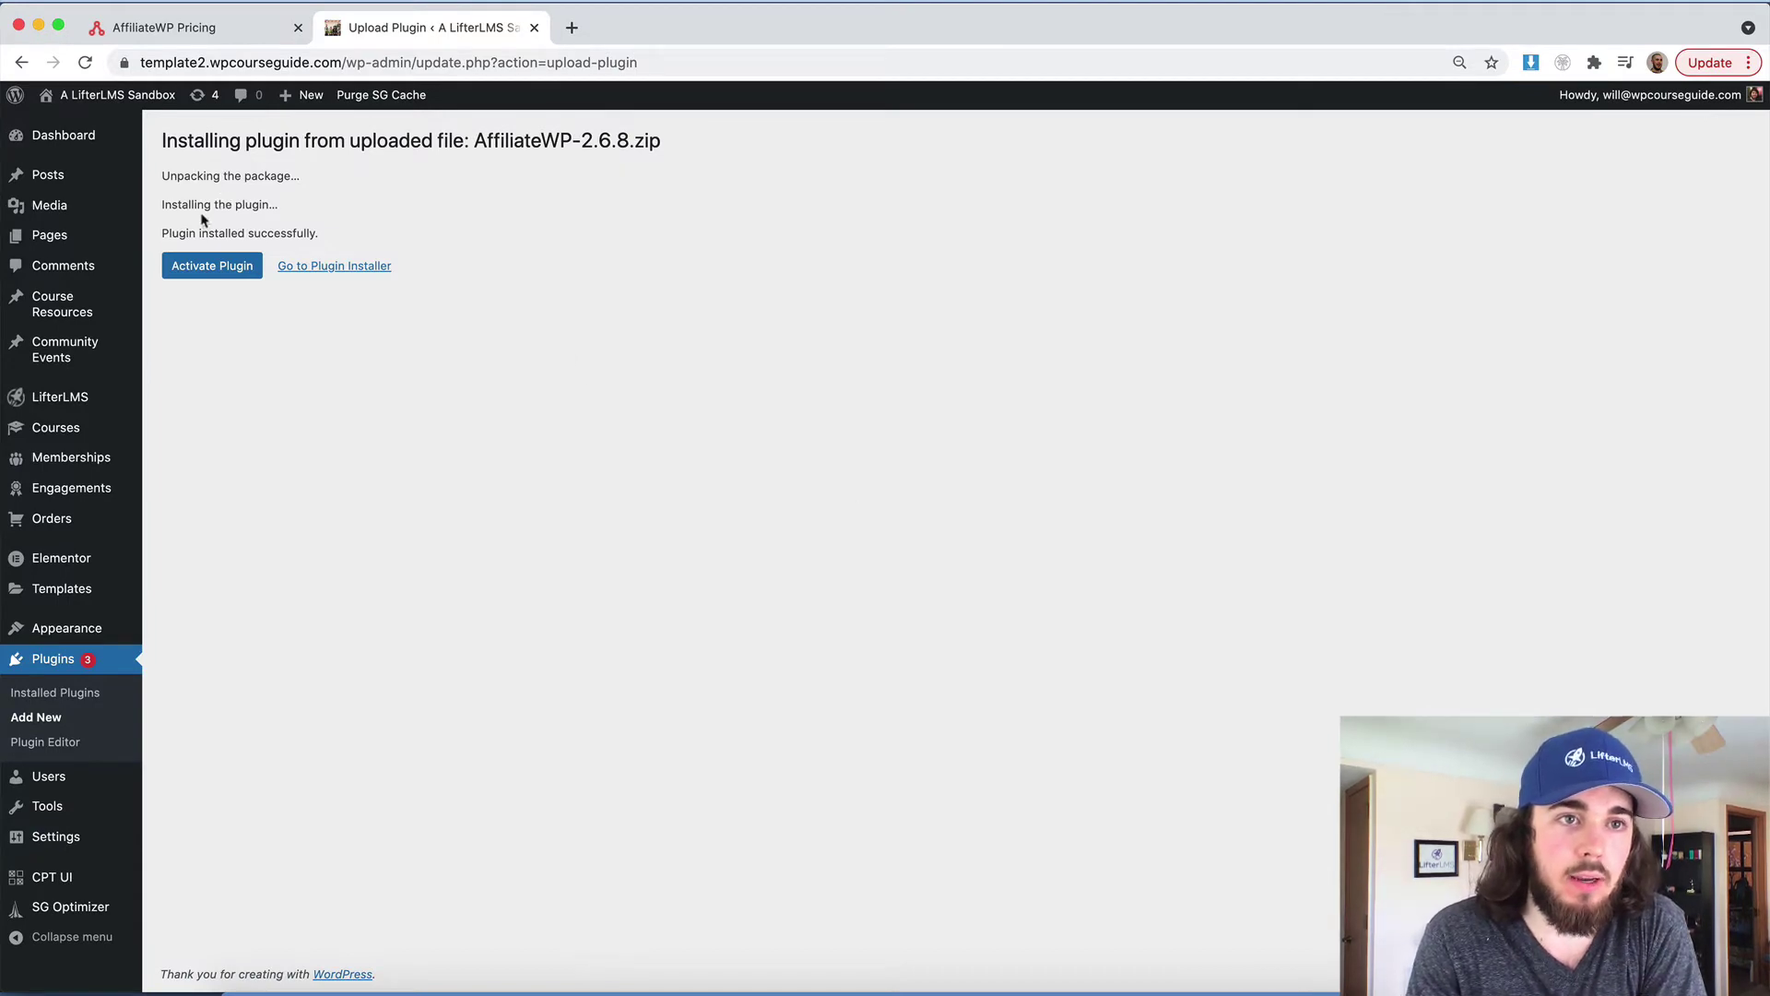
pyautogui.click(183, 266)
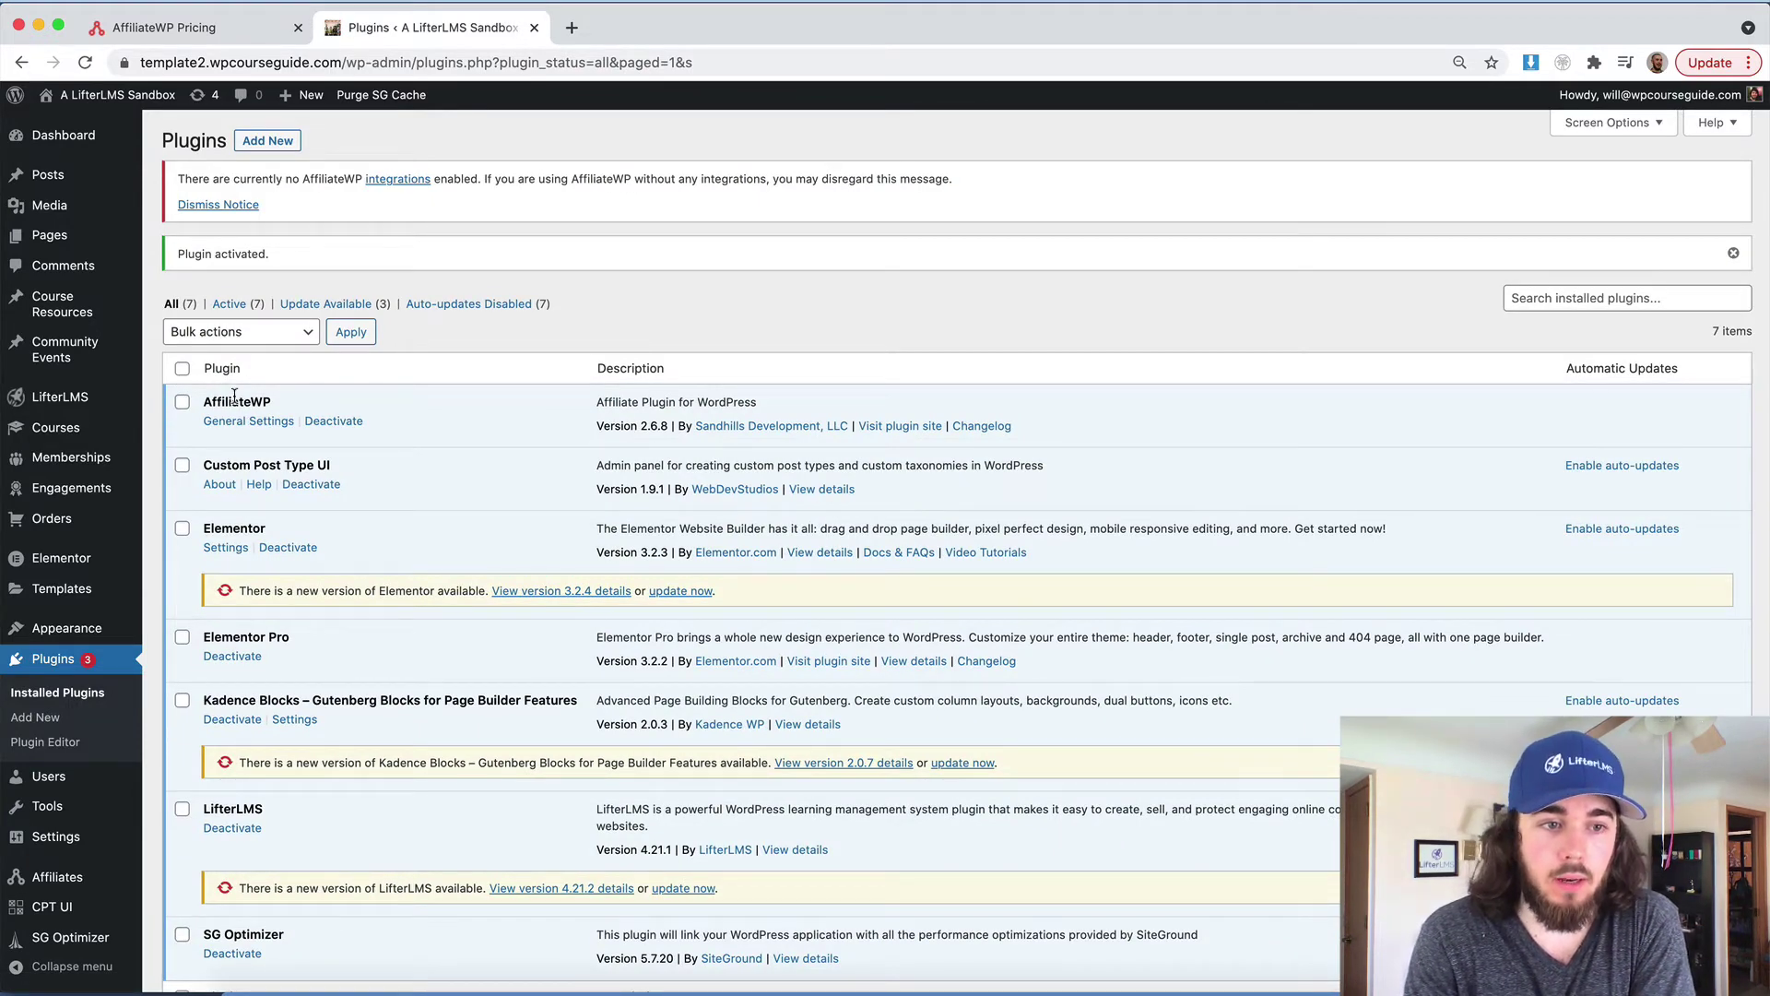
# Review the AffiliateWP Overview dashboard, then open Affiliates > Settings on the General tab
pyautogui.moveTo(61, 879)
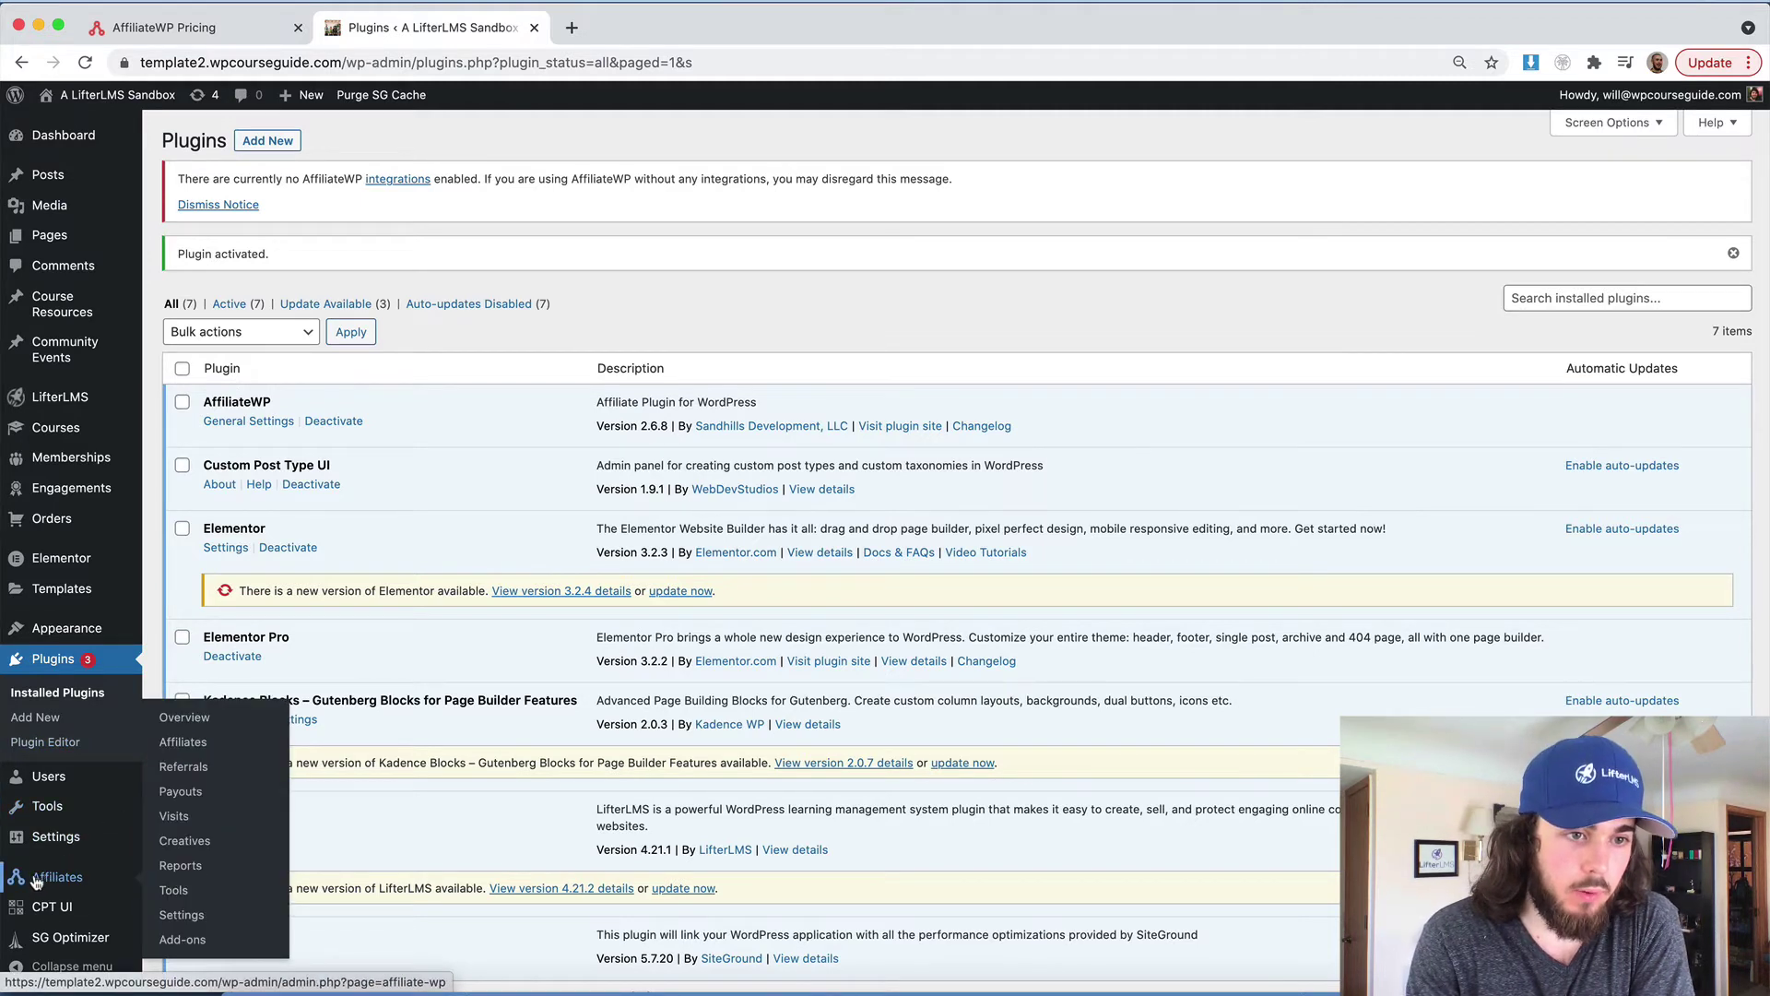
pyautogui.click(57, 877)
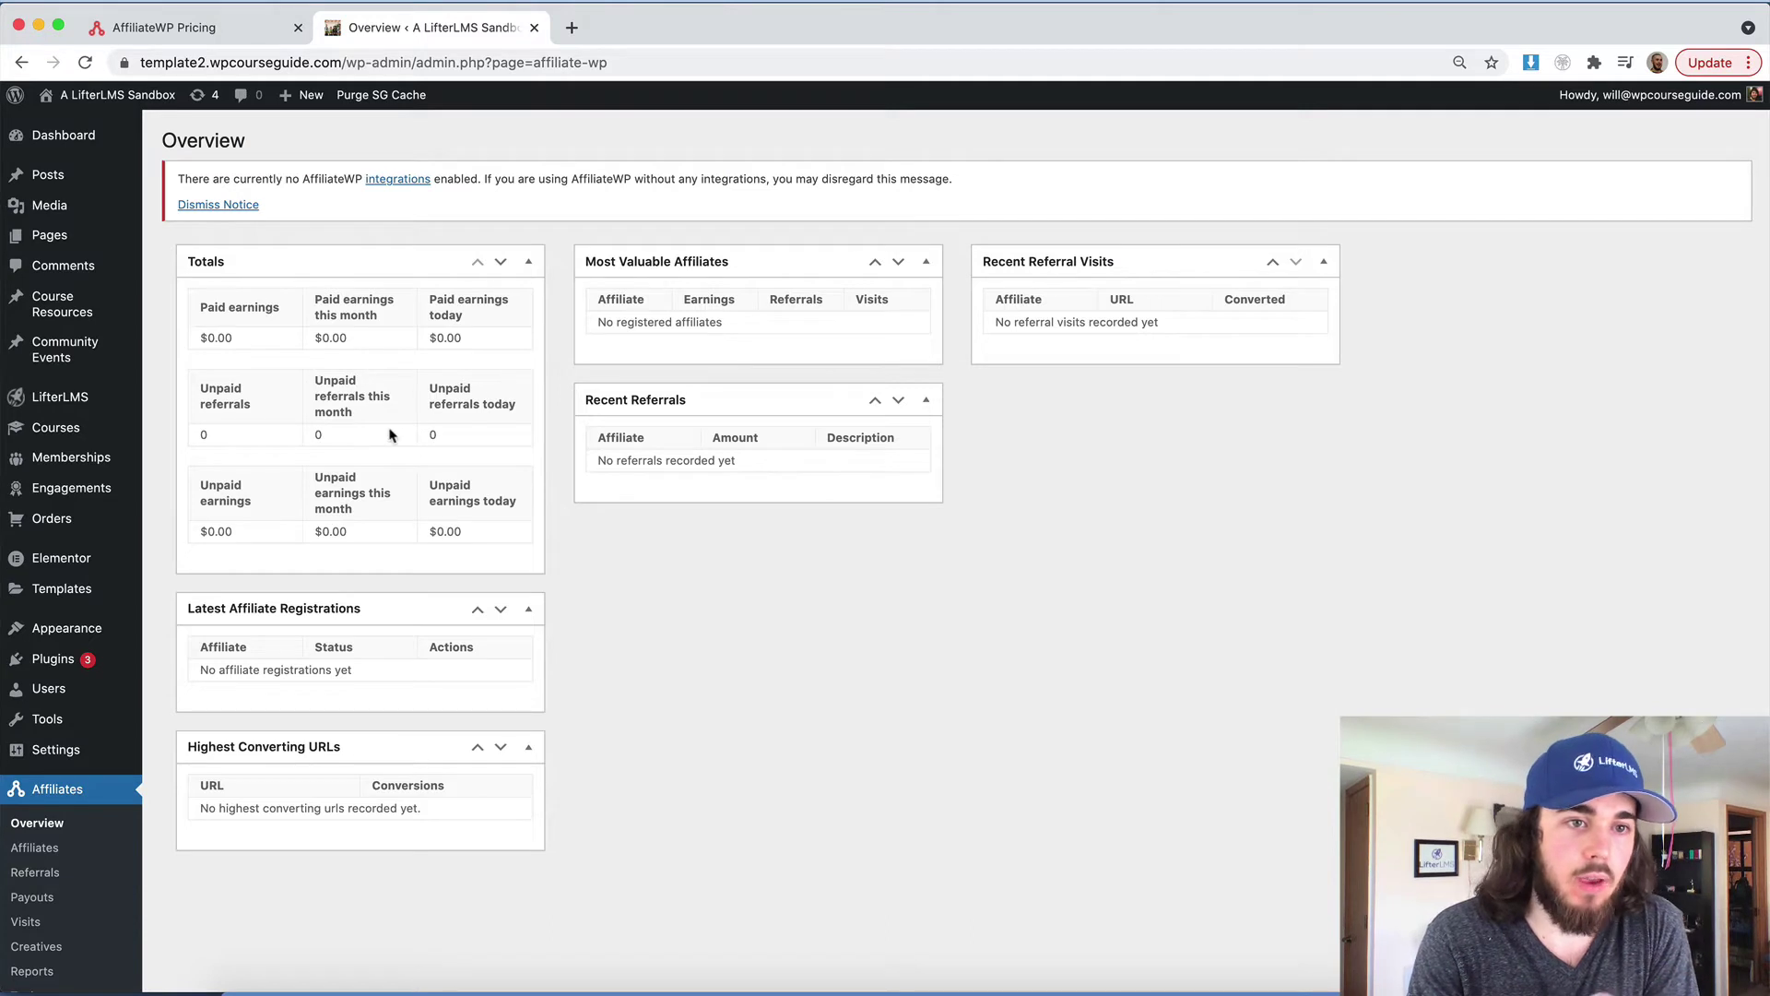
pyautogui.scroll(-4, 389, 433)
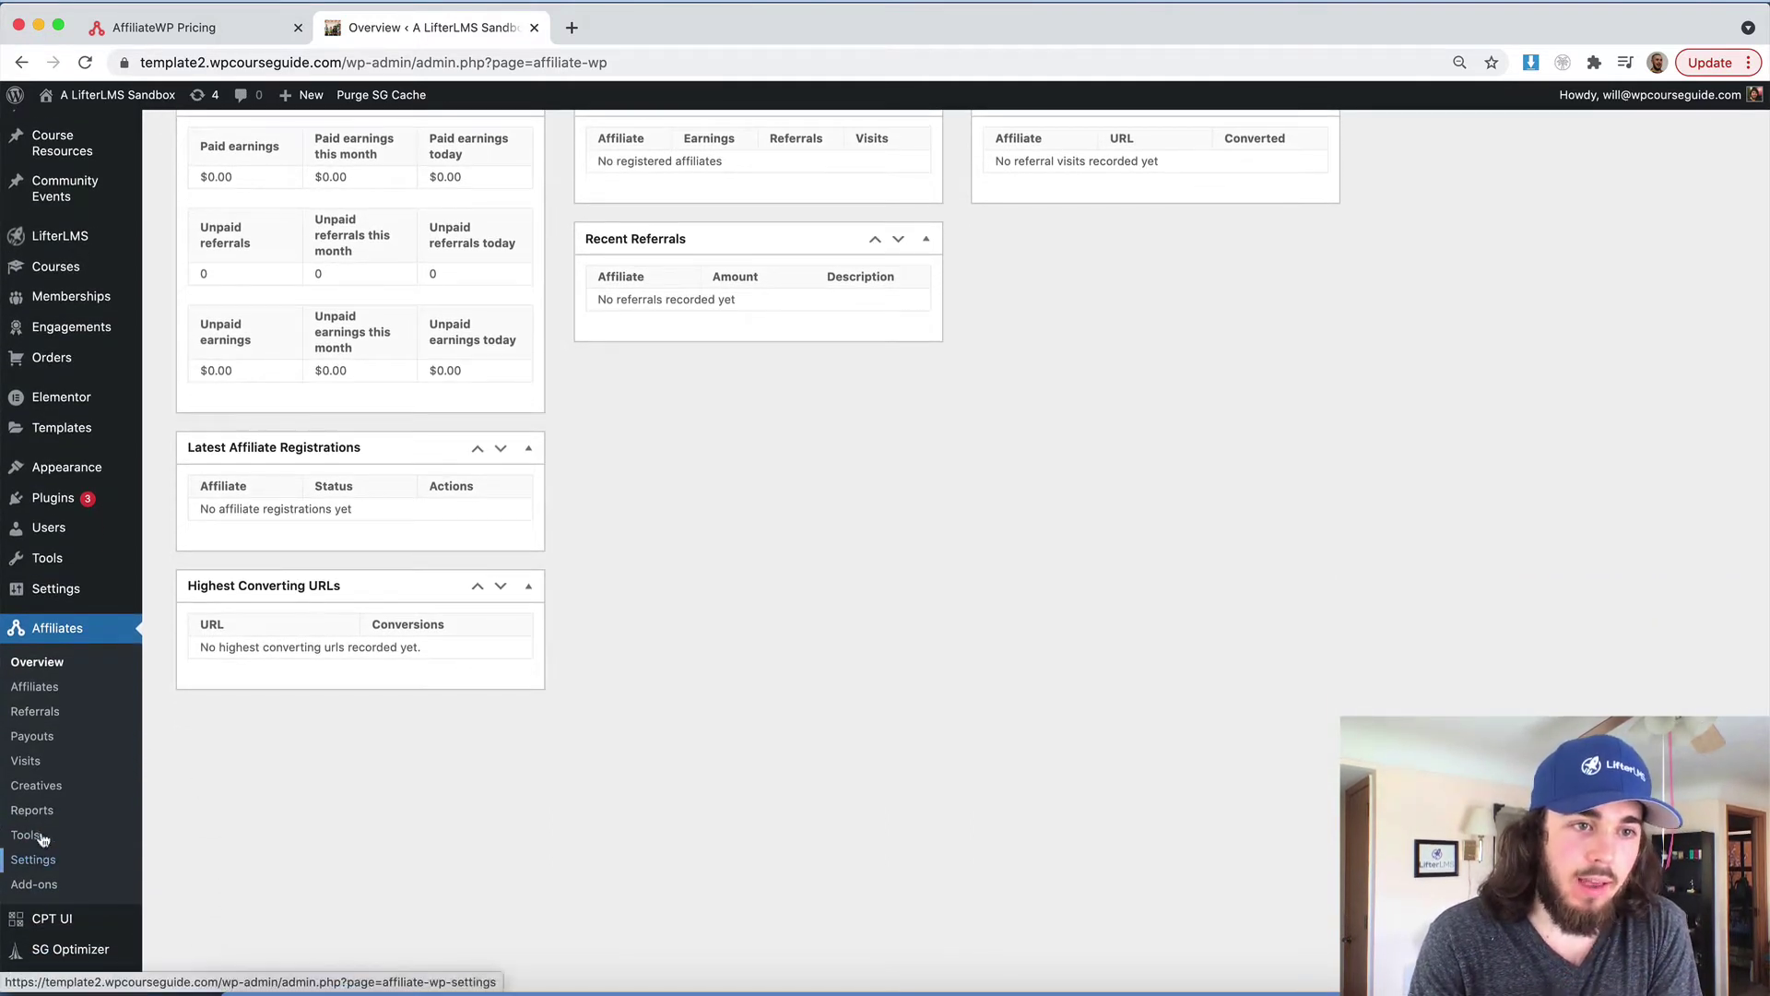
pyautogui.click(23, 865)
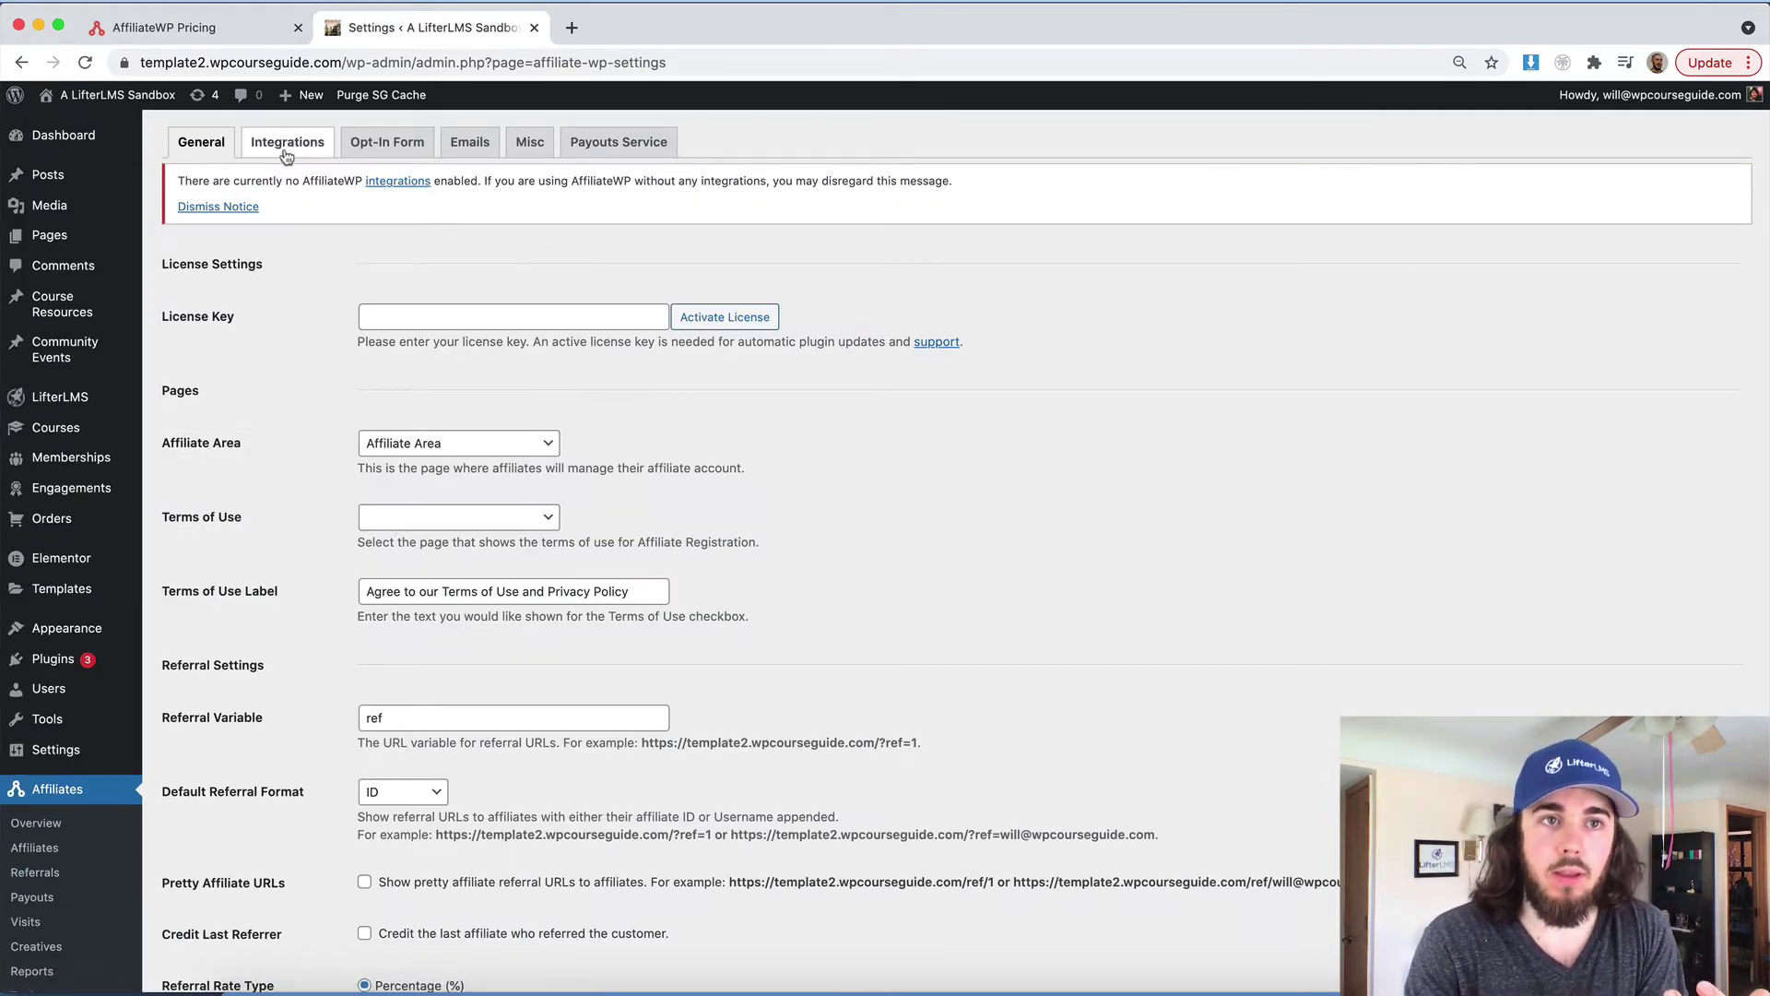
# Enable only the LifterLMS integration in AffiliateWP, save it, and open the Courses list
pyautogui.click(286, 152)
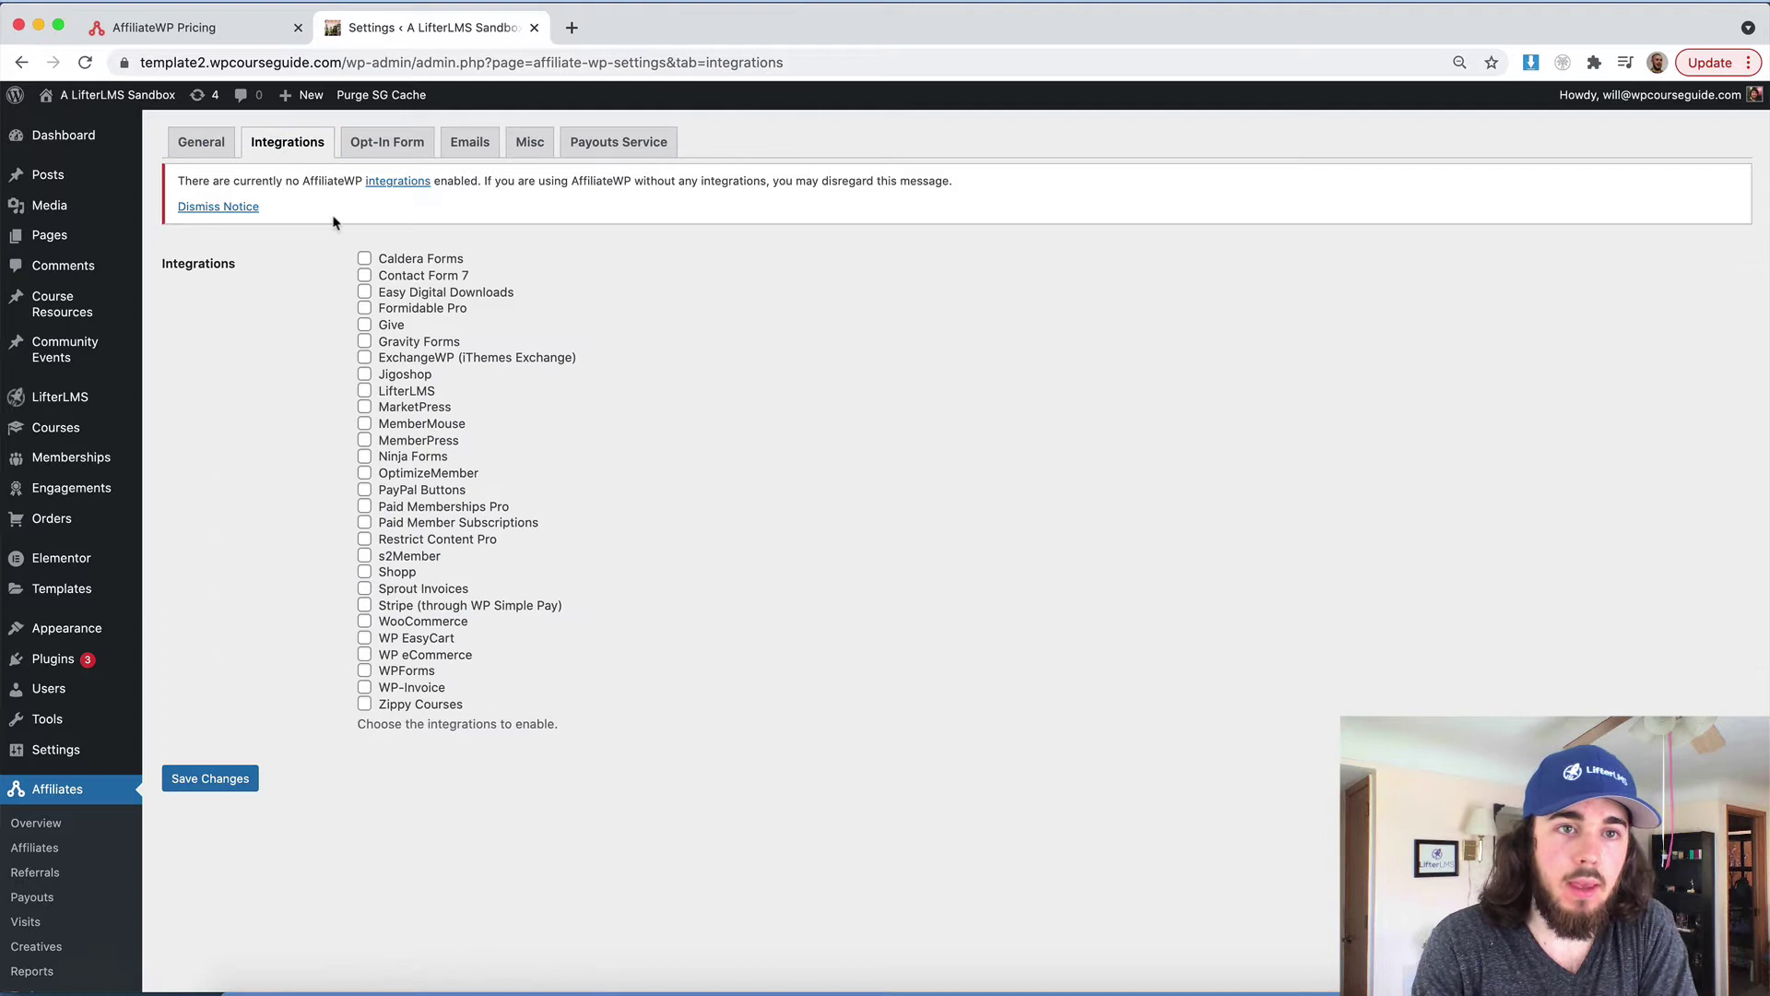
pyautogui.click(364, 391)
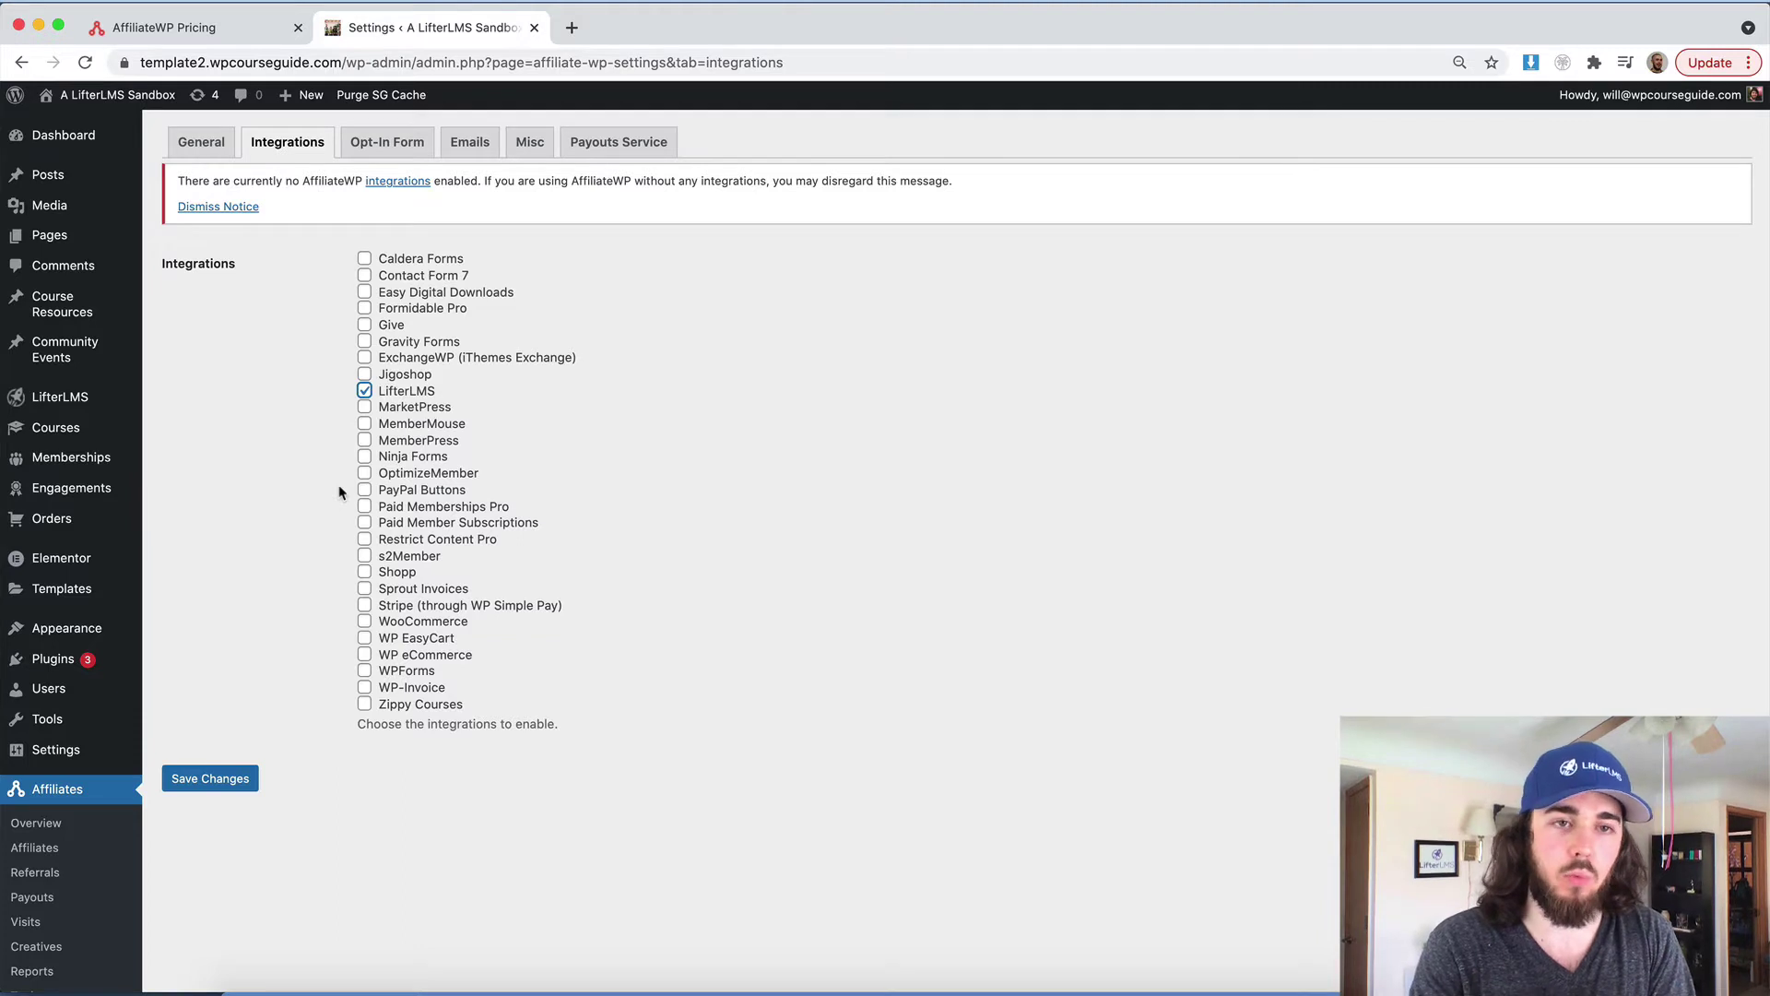
pyautogui.click(364, 622)
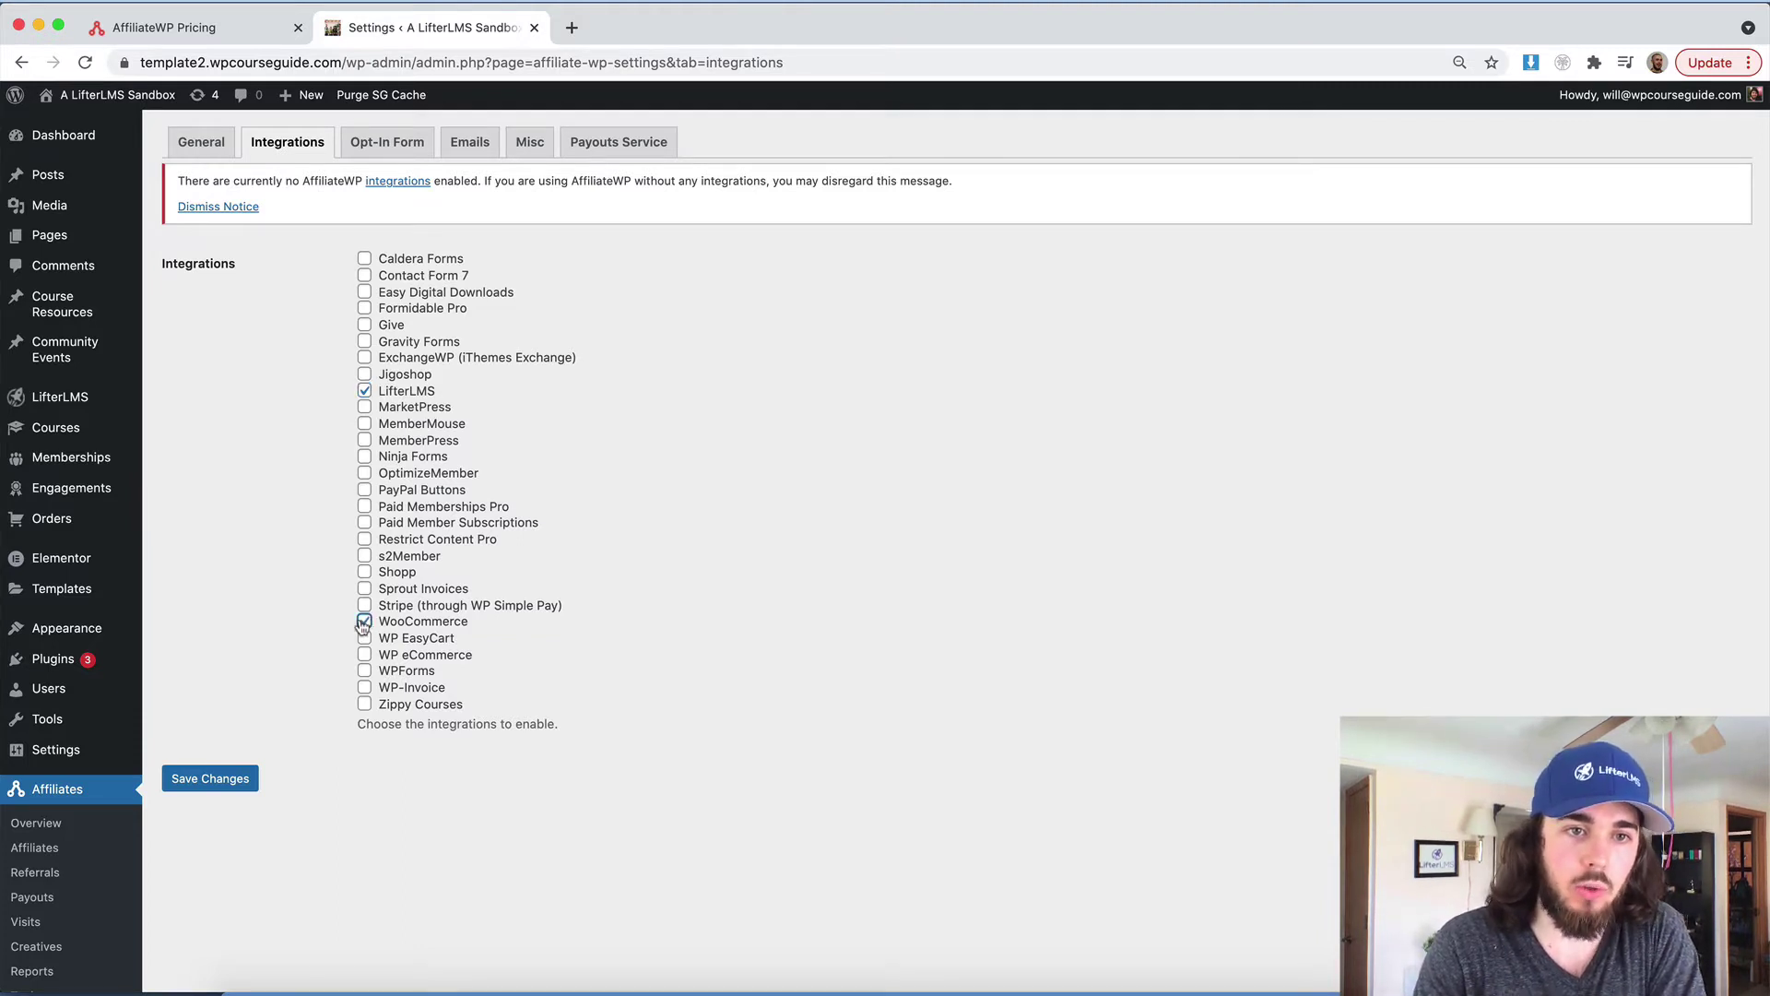
pyautogui.click(212, 778)
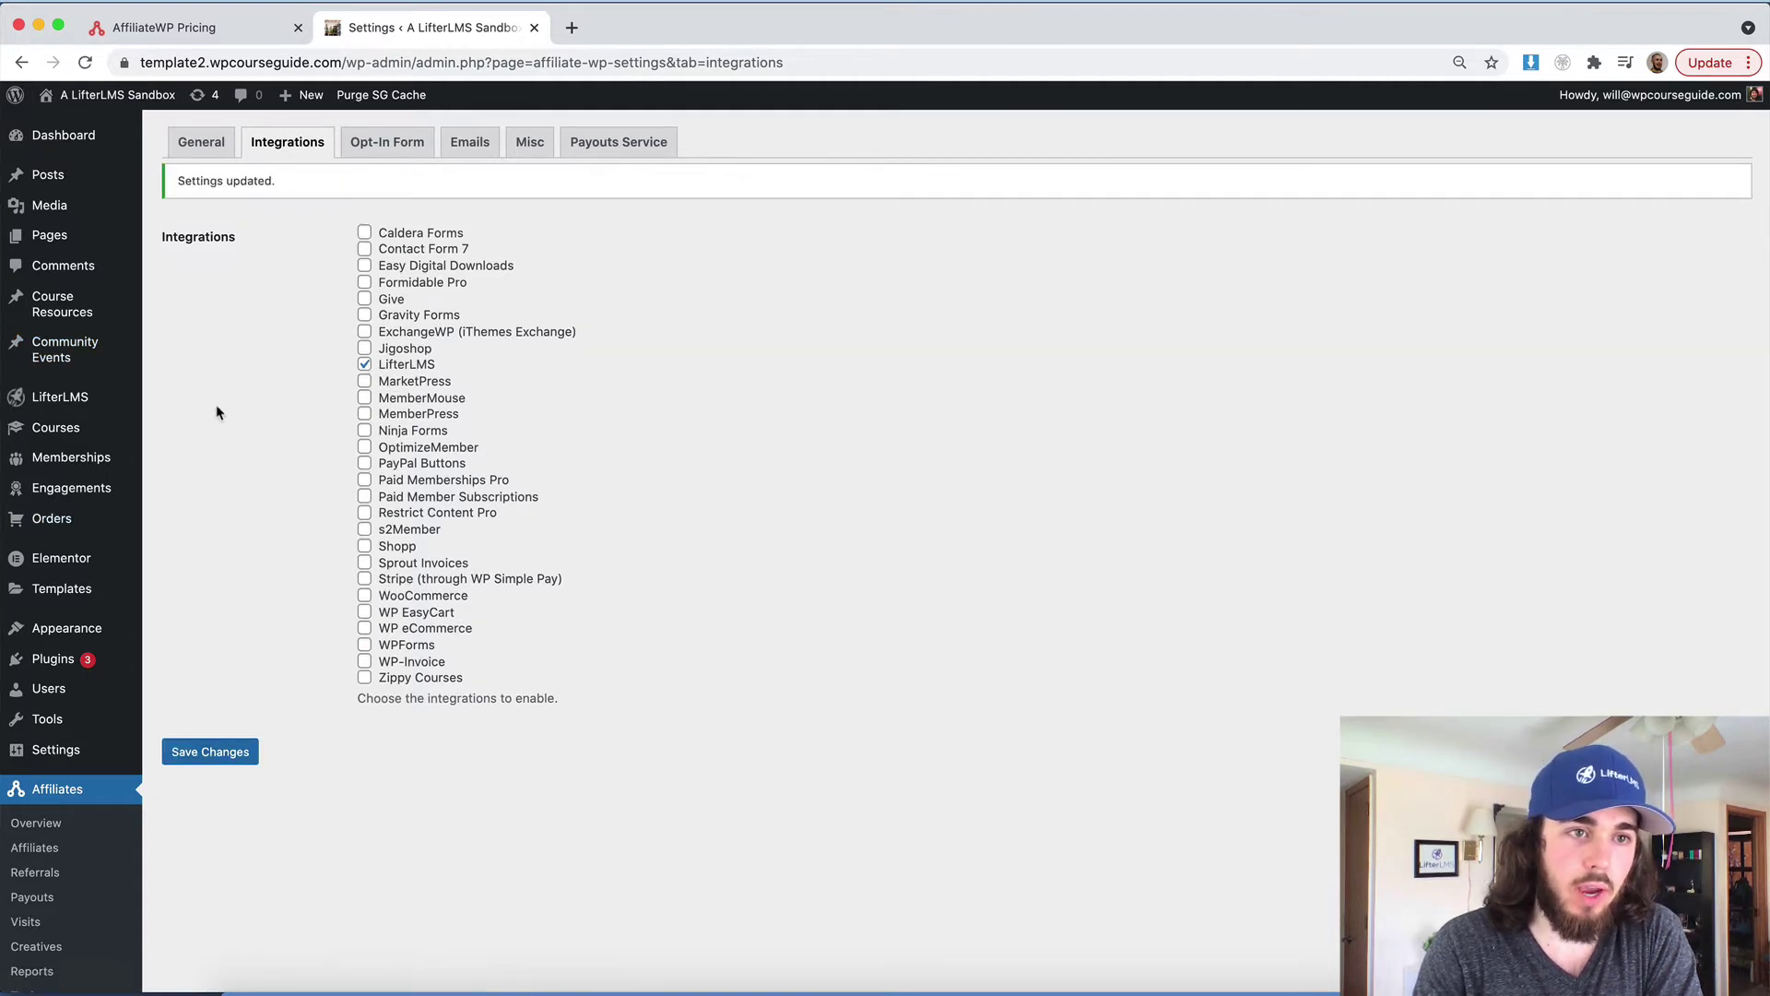
pyautogui.click(71, 428)
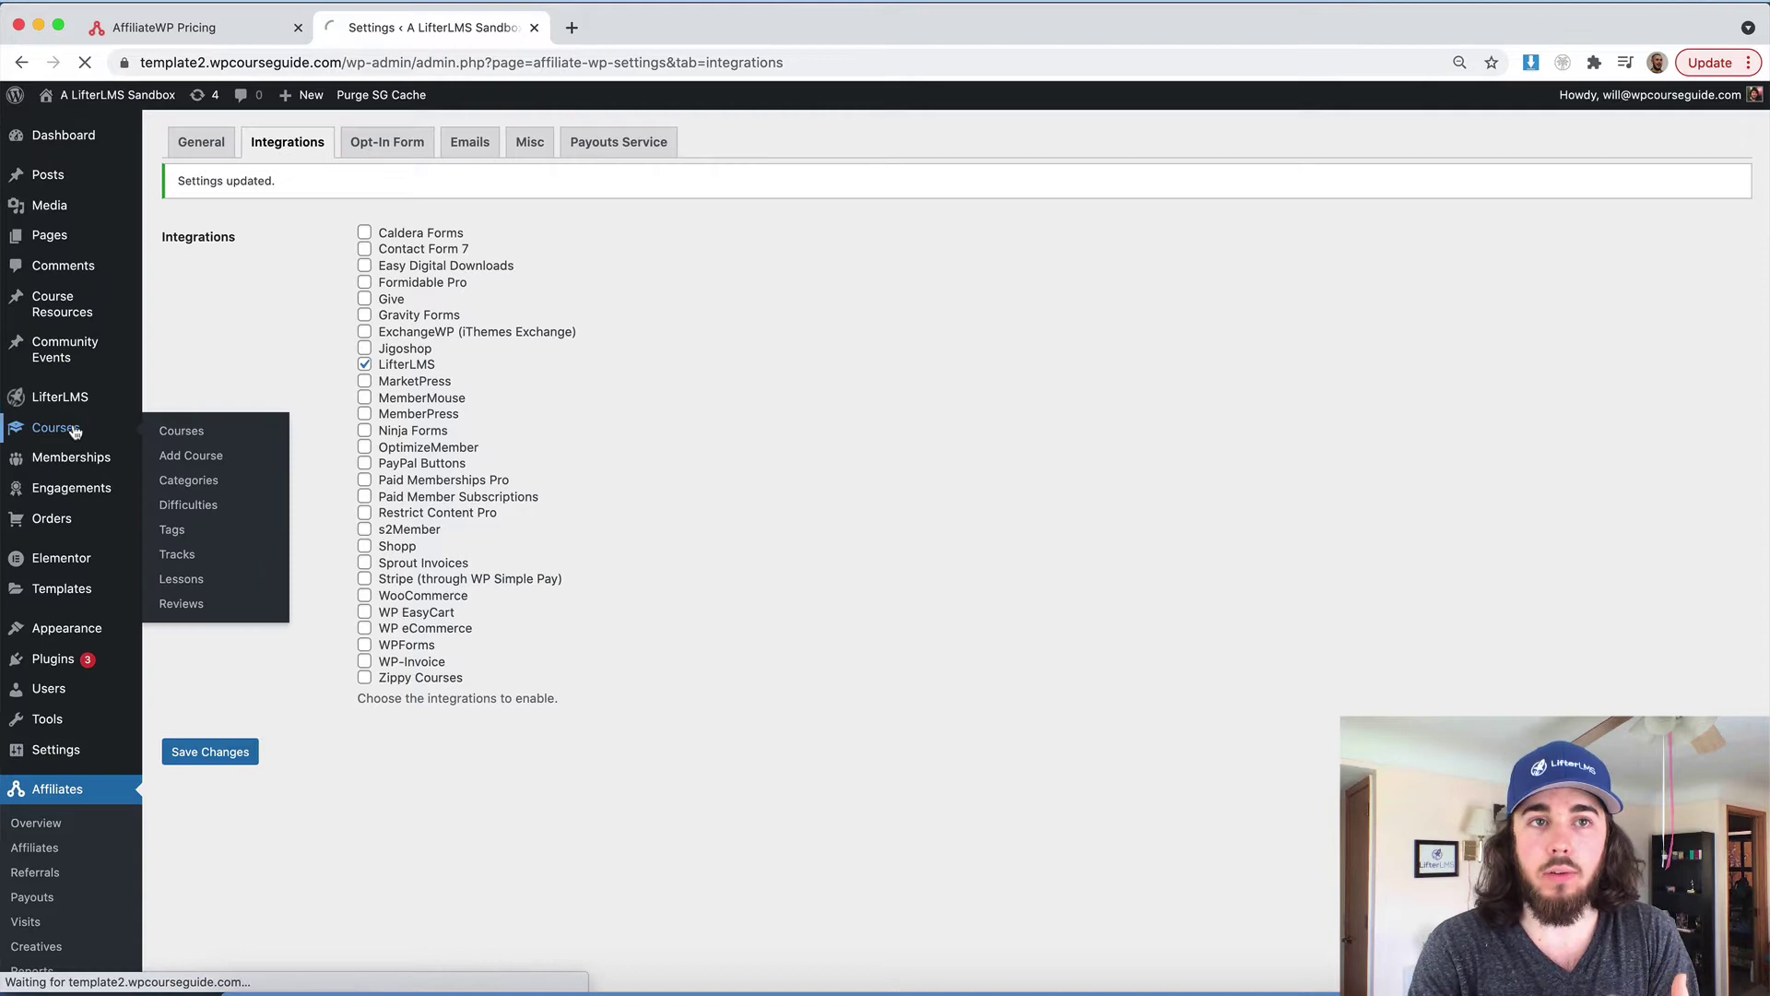
pyautogui.click(214, 270)
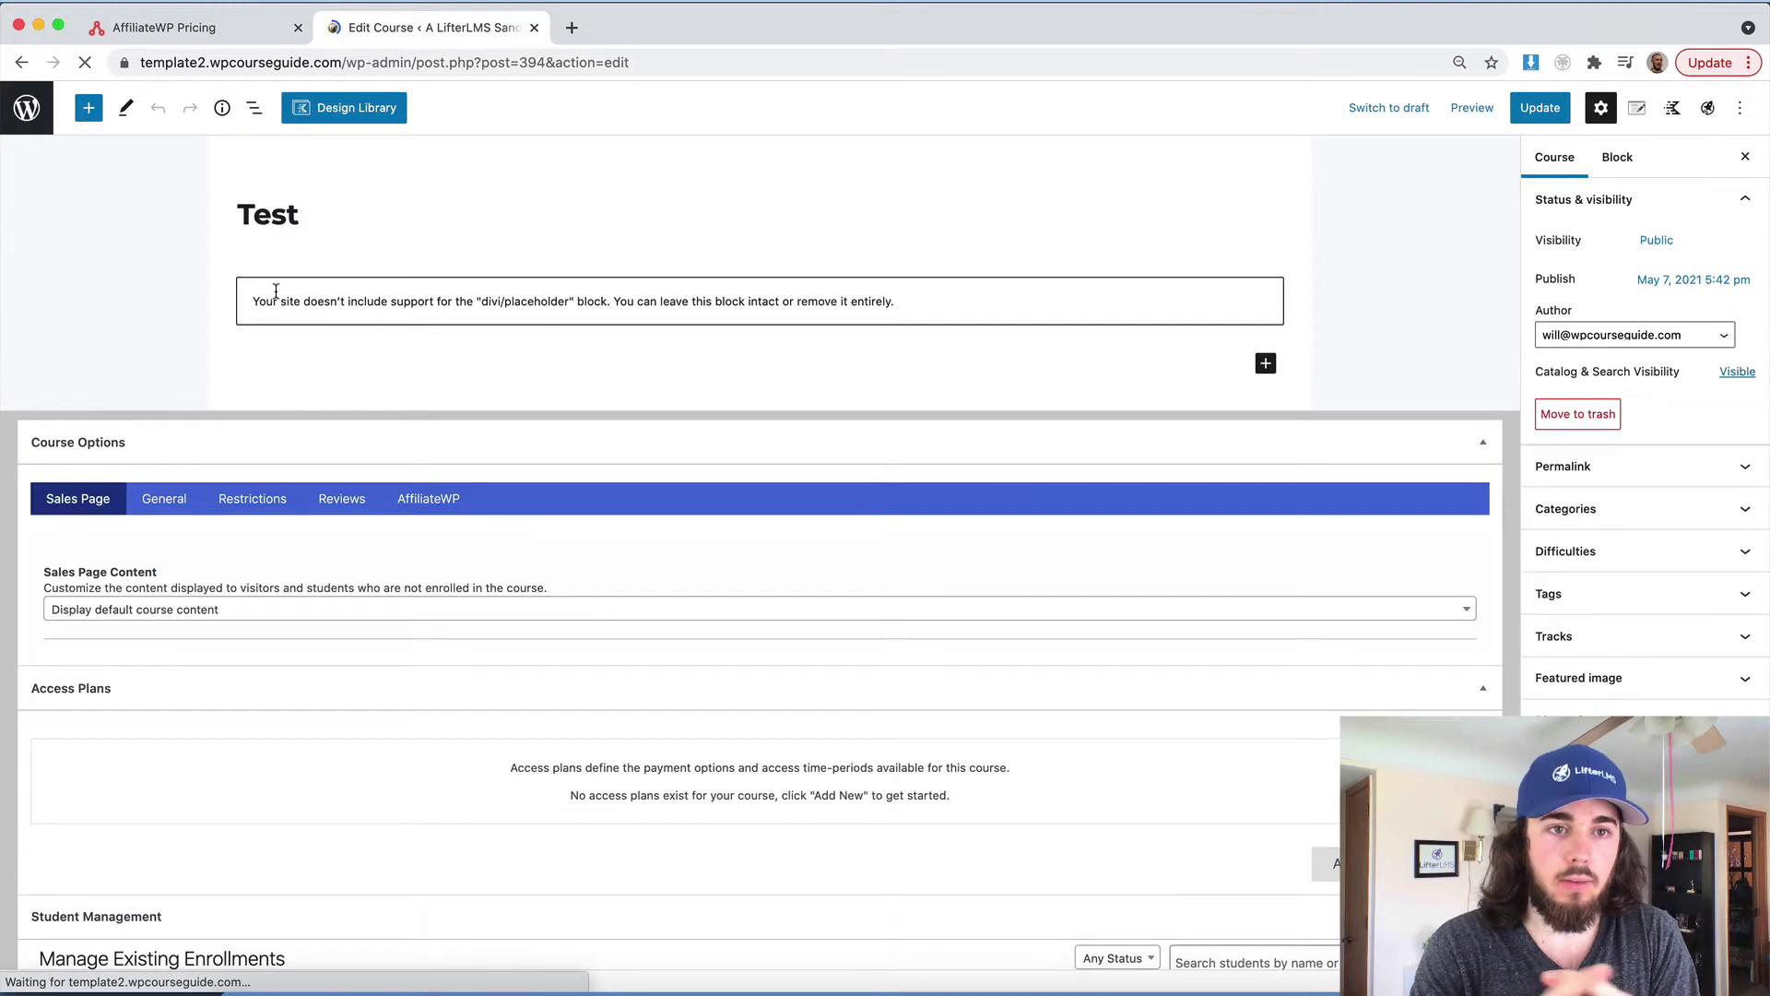
pyautogui.click(429, 500)
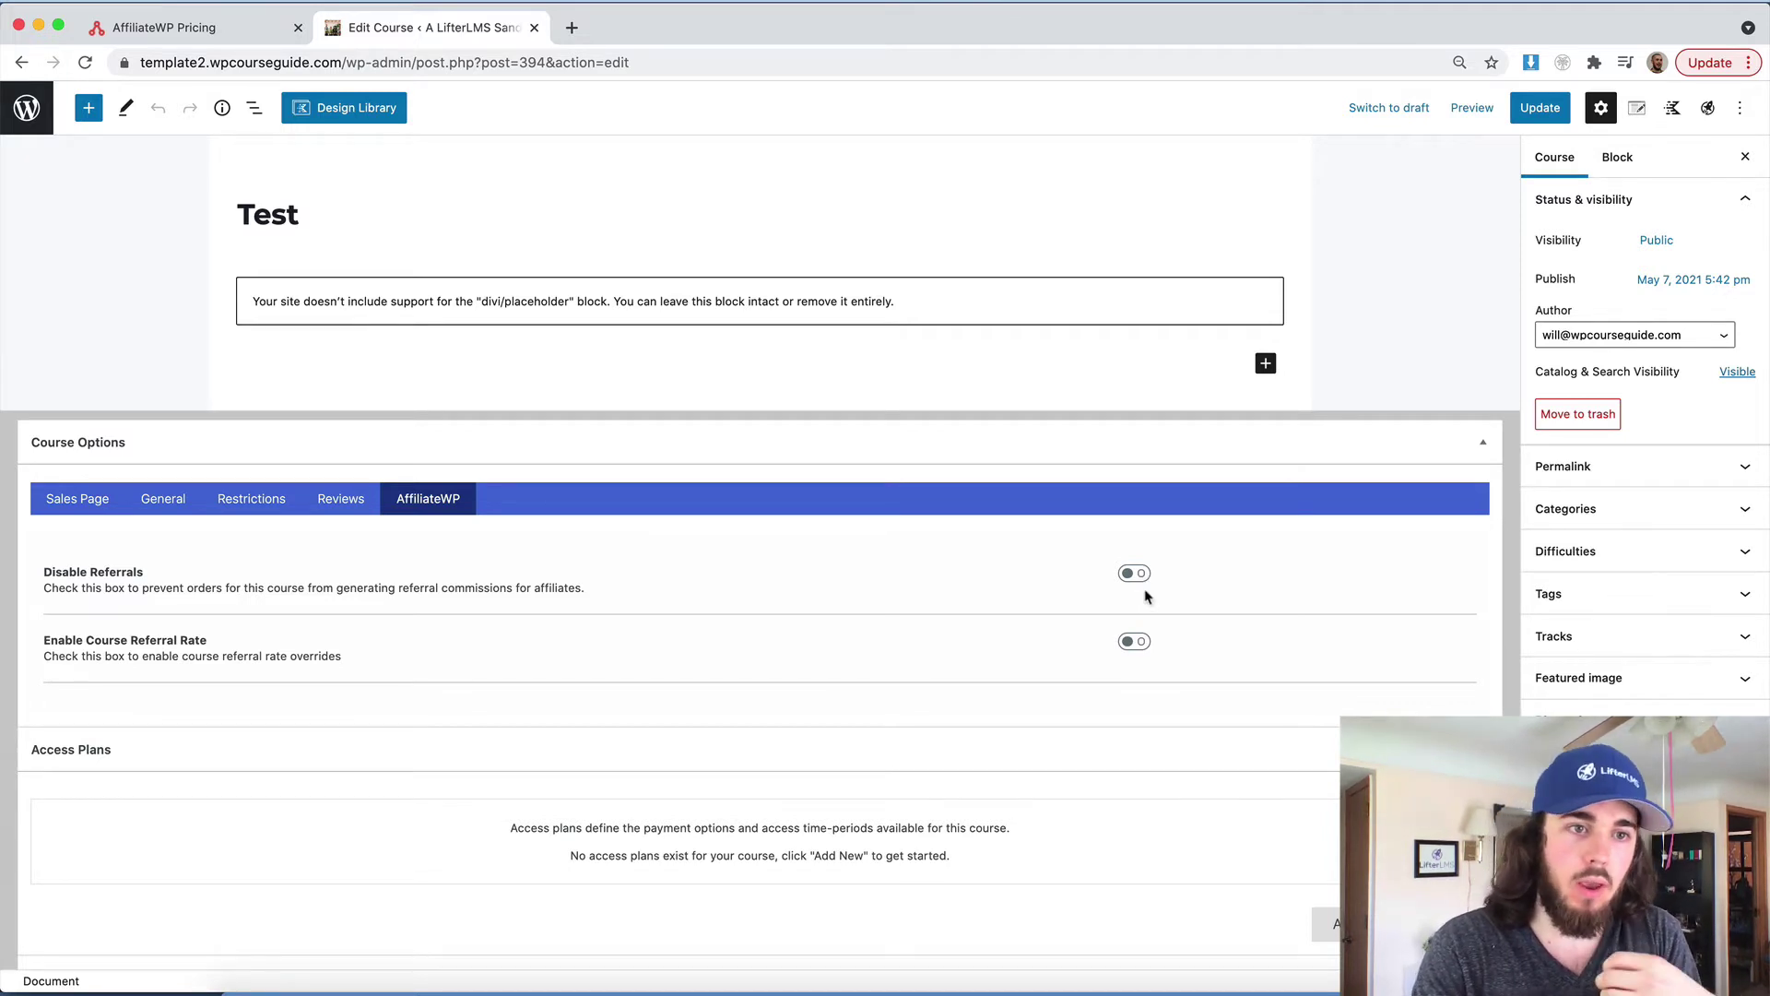
pyautogui.click(1137, 643)
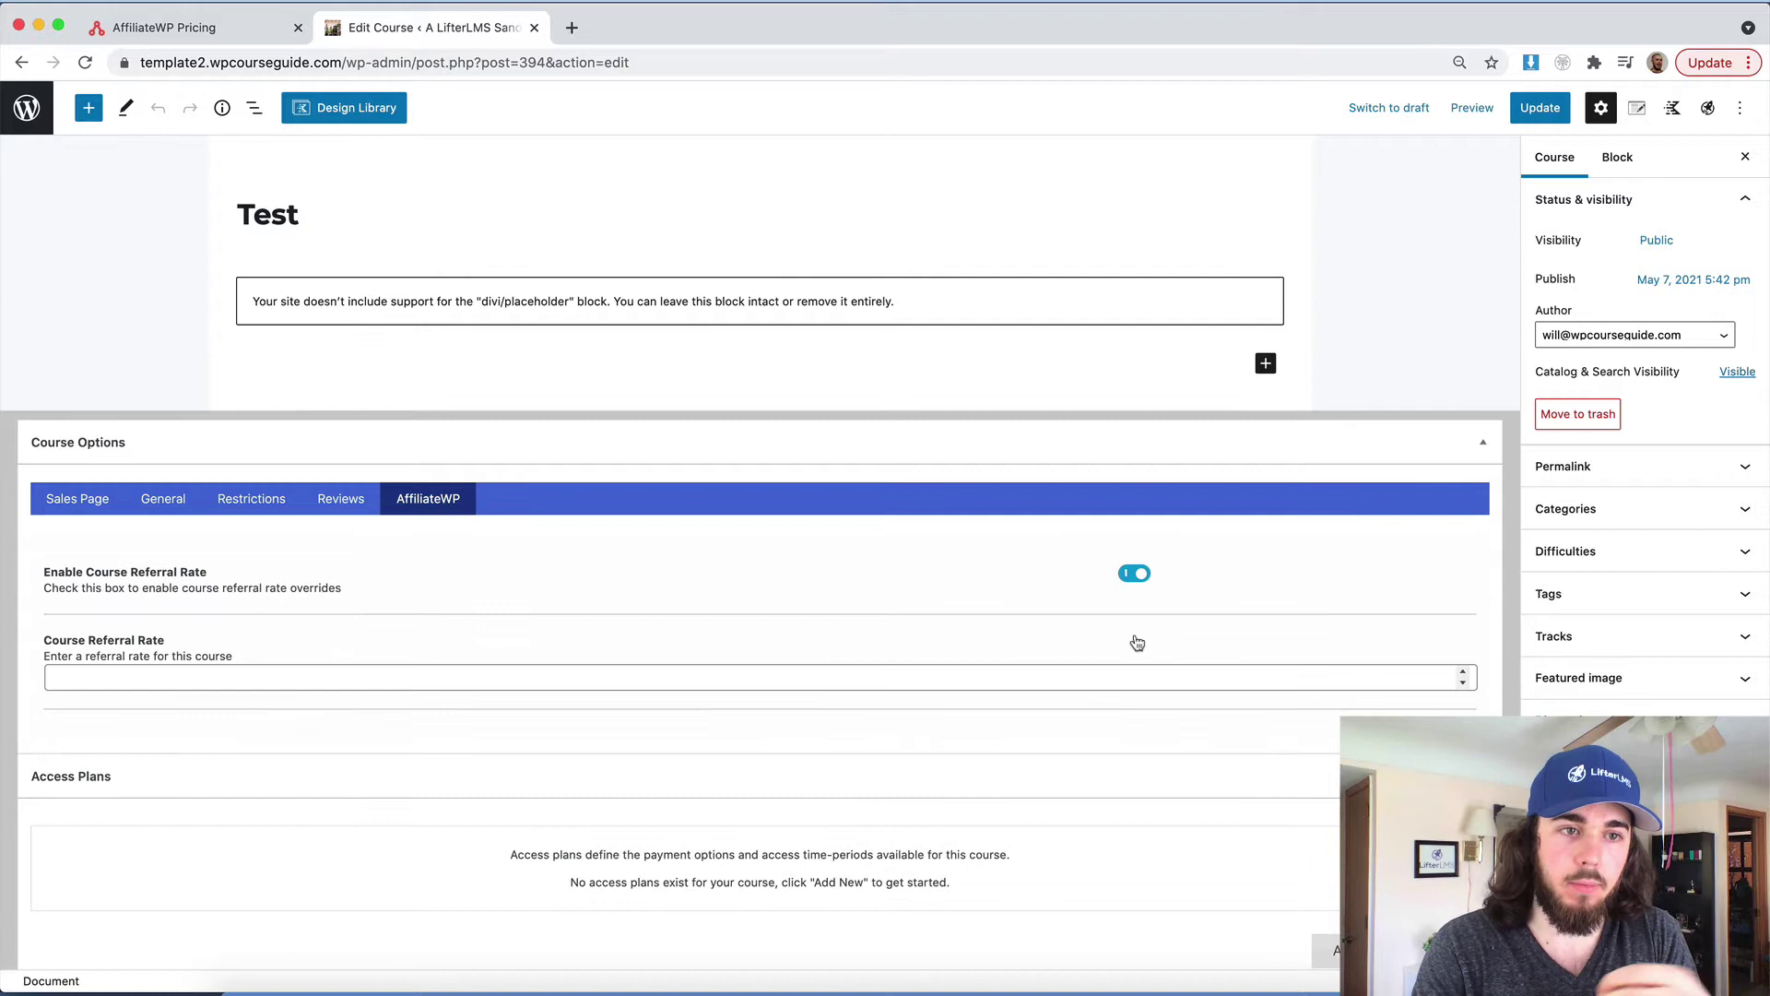
pyautogui.click(1134, 573)
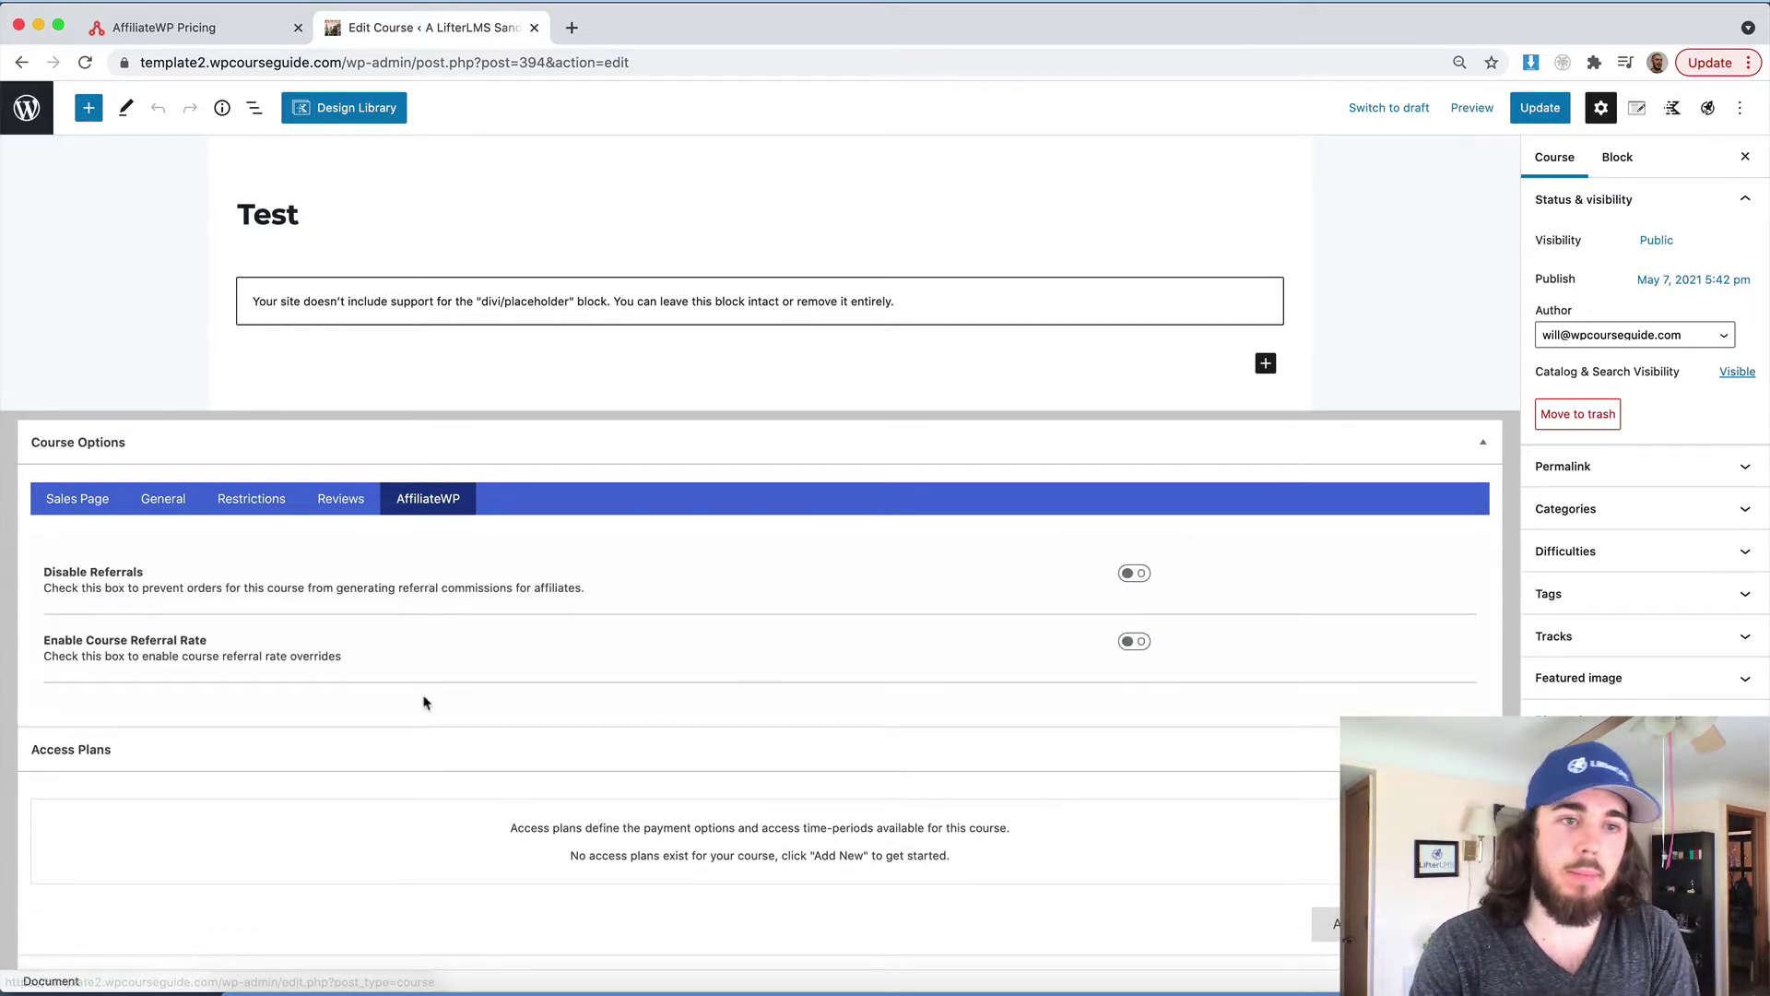
pyautogui.click(23, 124)
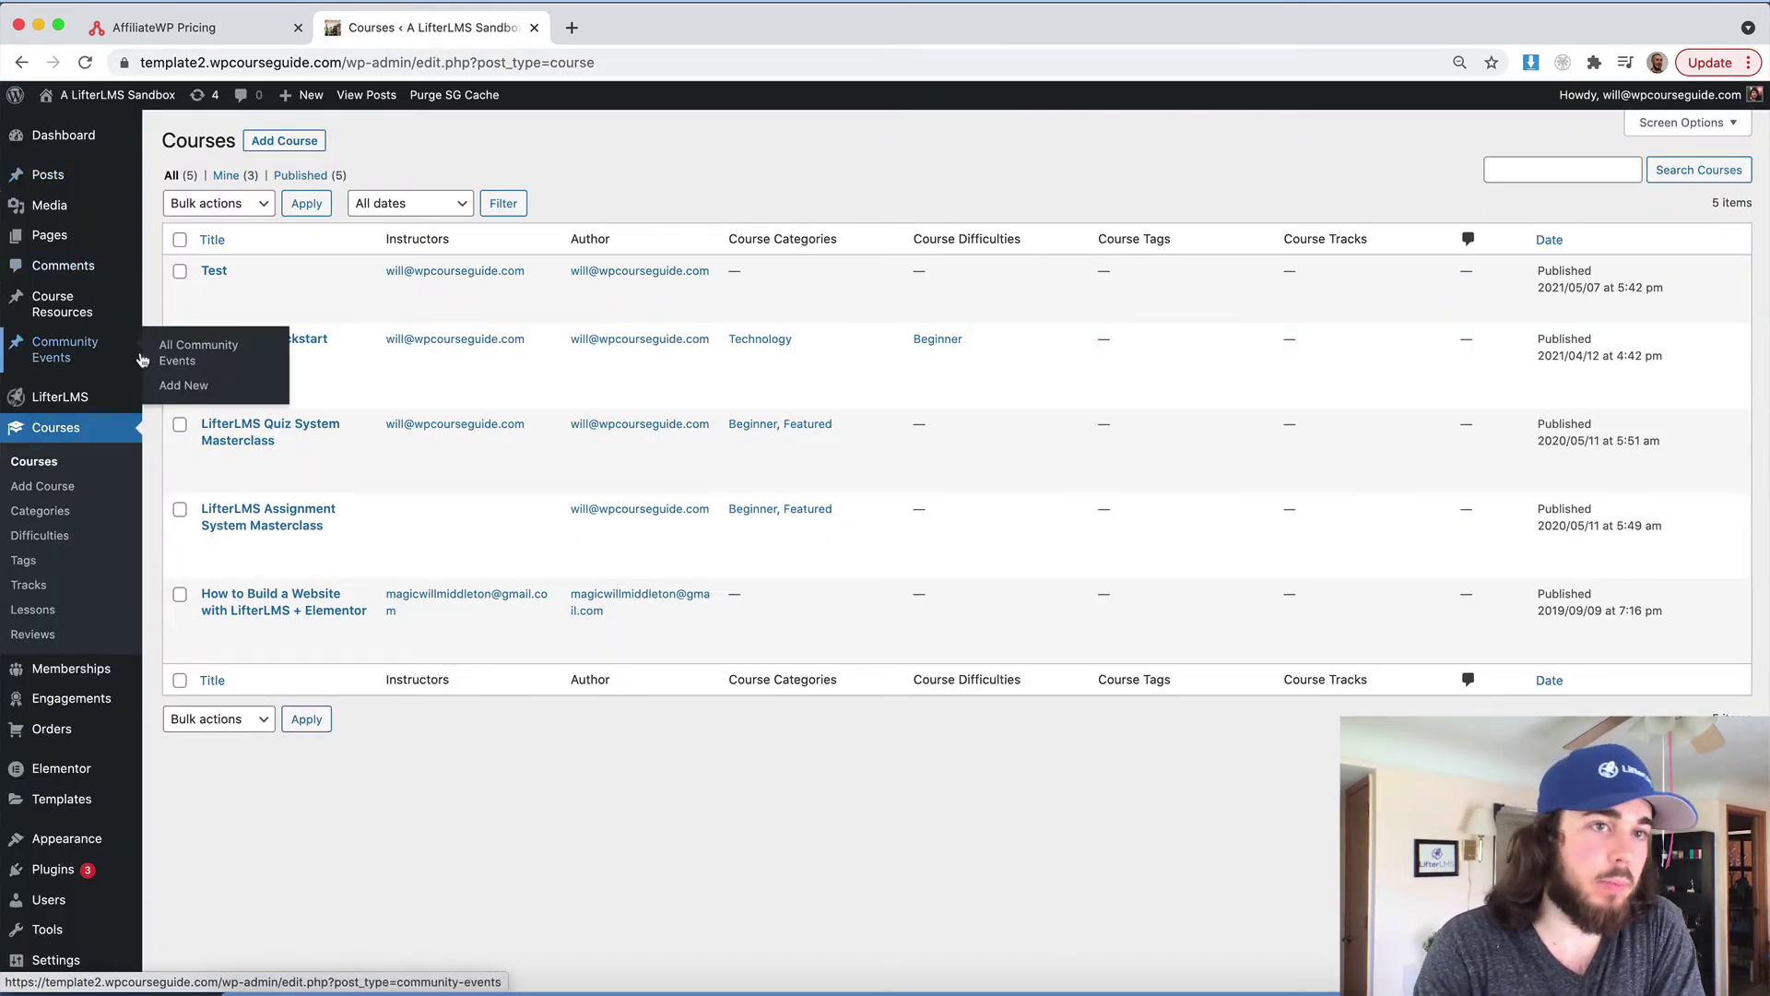
pyautogui.scroll(-3, 83, 645)
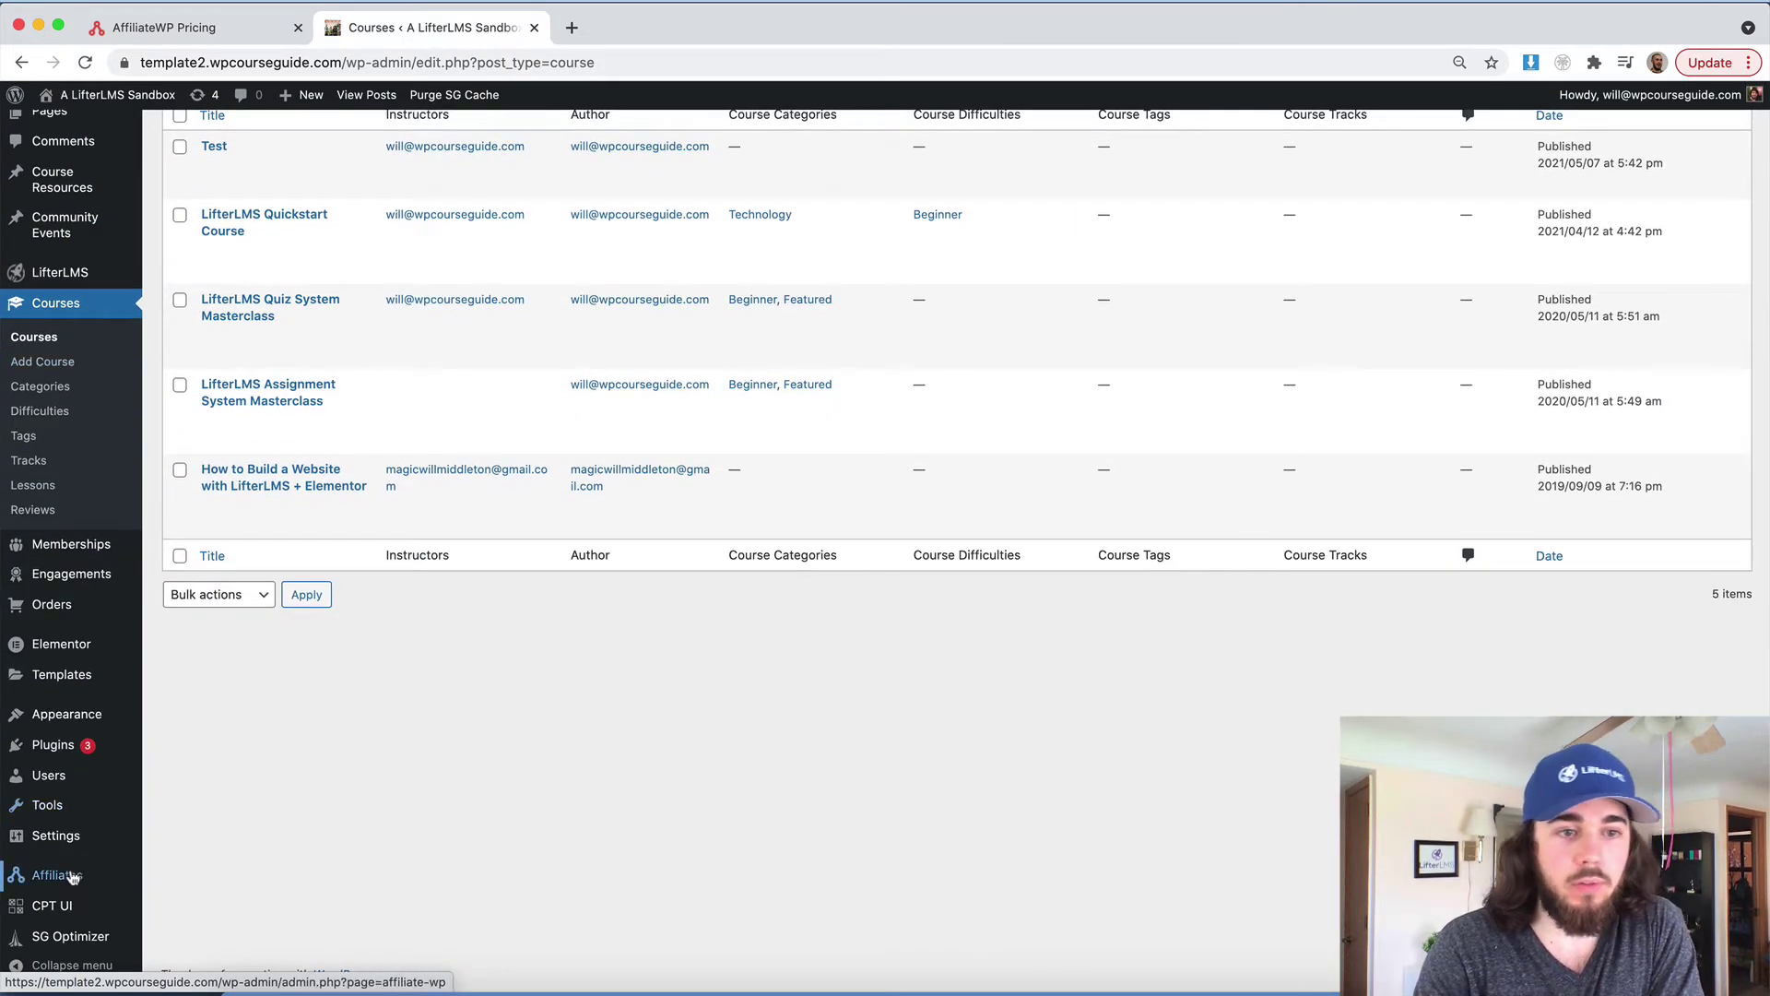
# Reopen AffiliateWP General settings and check the default referral rate of 20 and variable 'ref'
pyautogui.moveTo(72, 876)
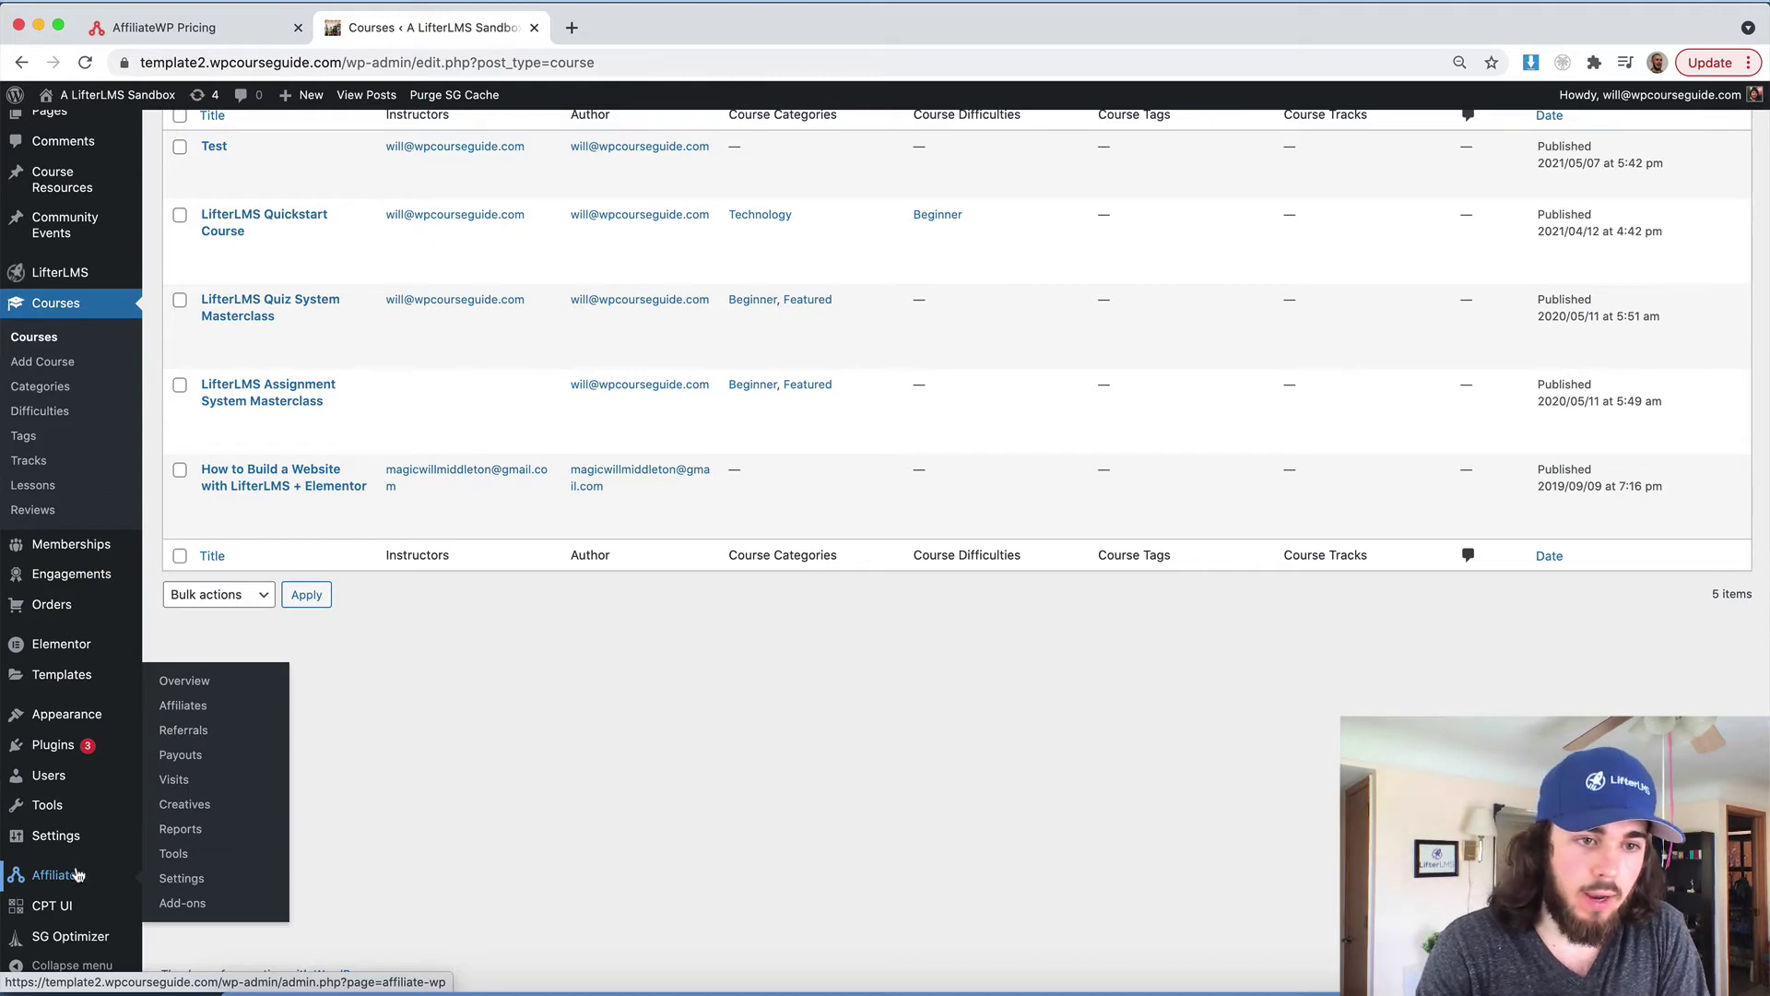
pyautogui.click(175, 878)
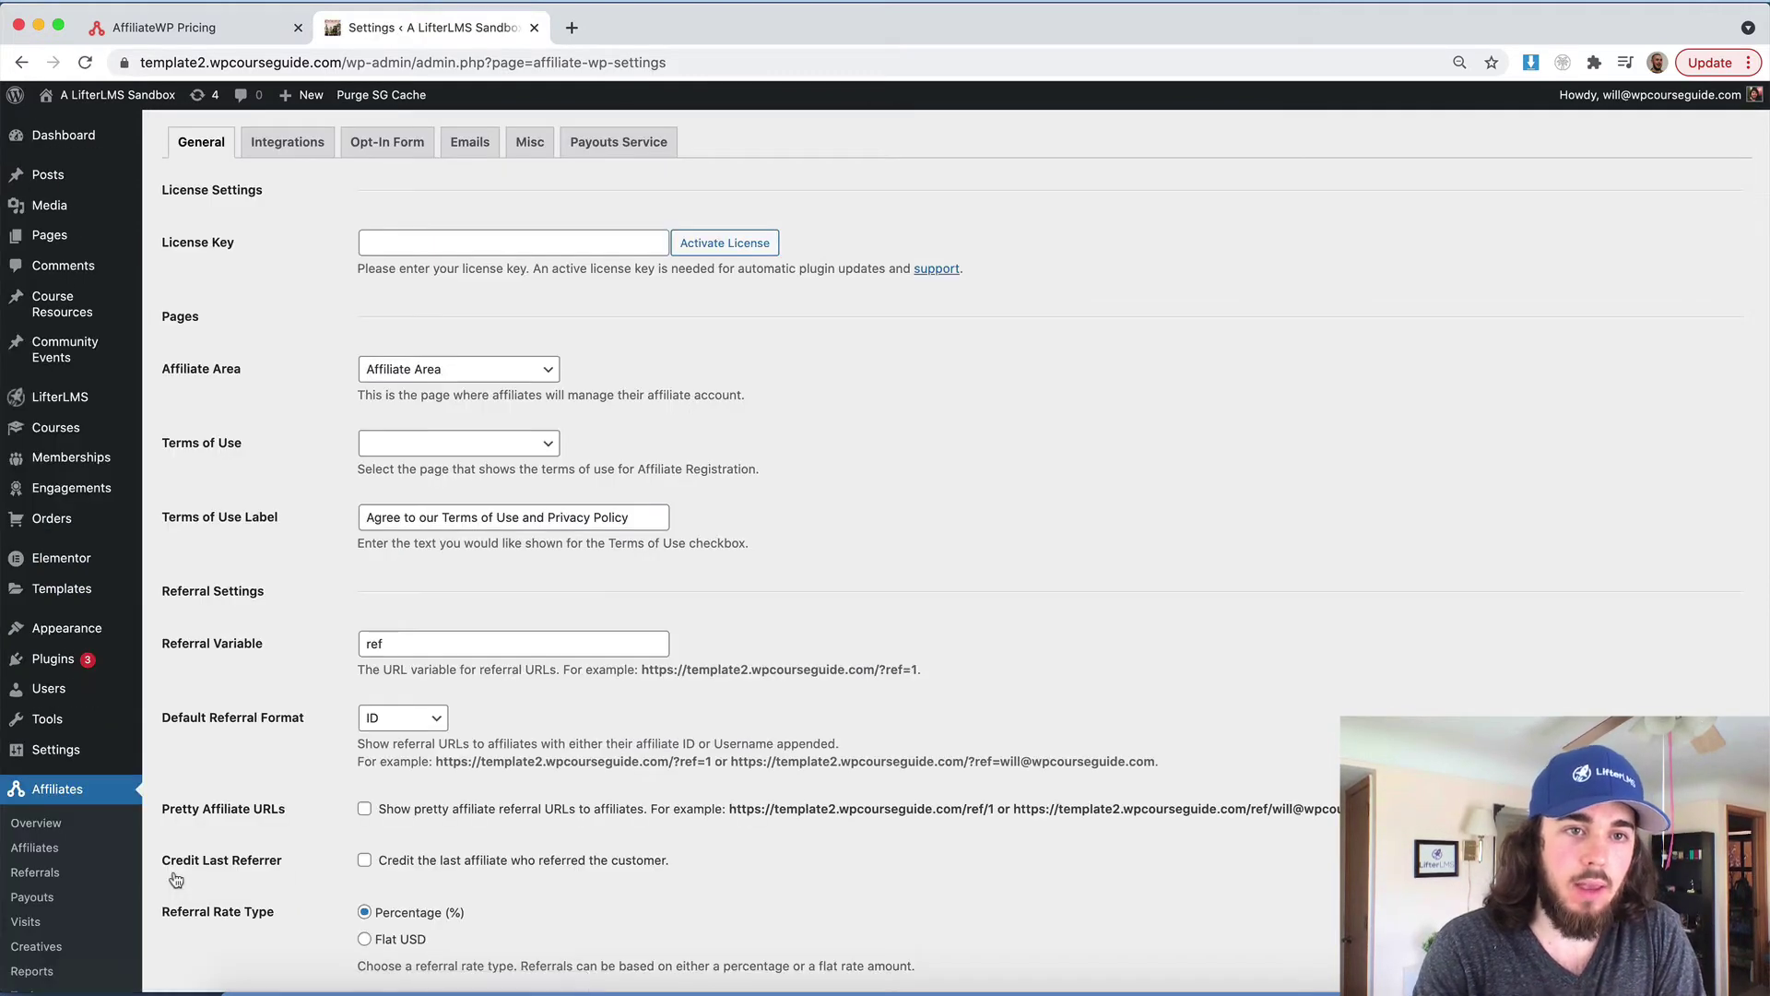
pyautogui.scroll(-3, 396, 648)
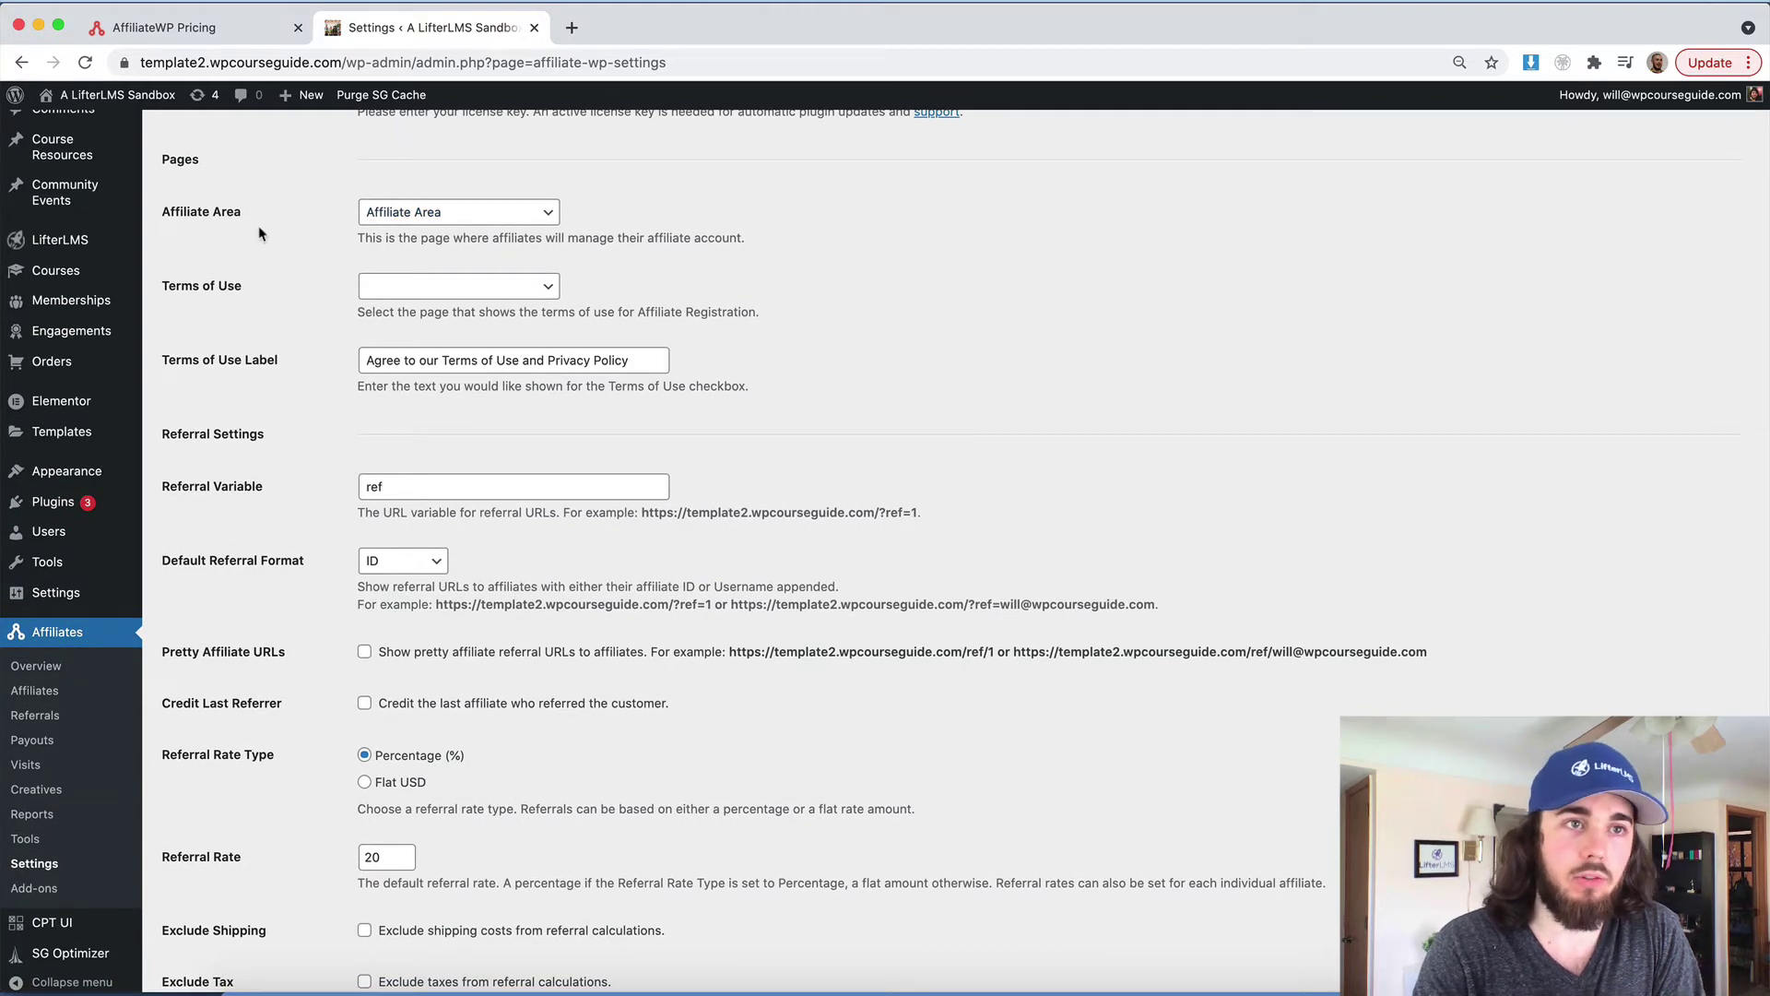
pyautogui.scroll(3, 406, 212)
# Open the Pages list, then the live Affiliate Area page, each in a new tab
pyautogui.rightClick(81, 233)
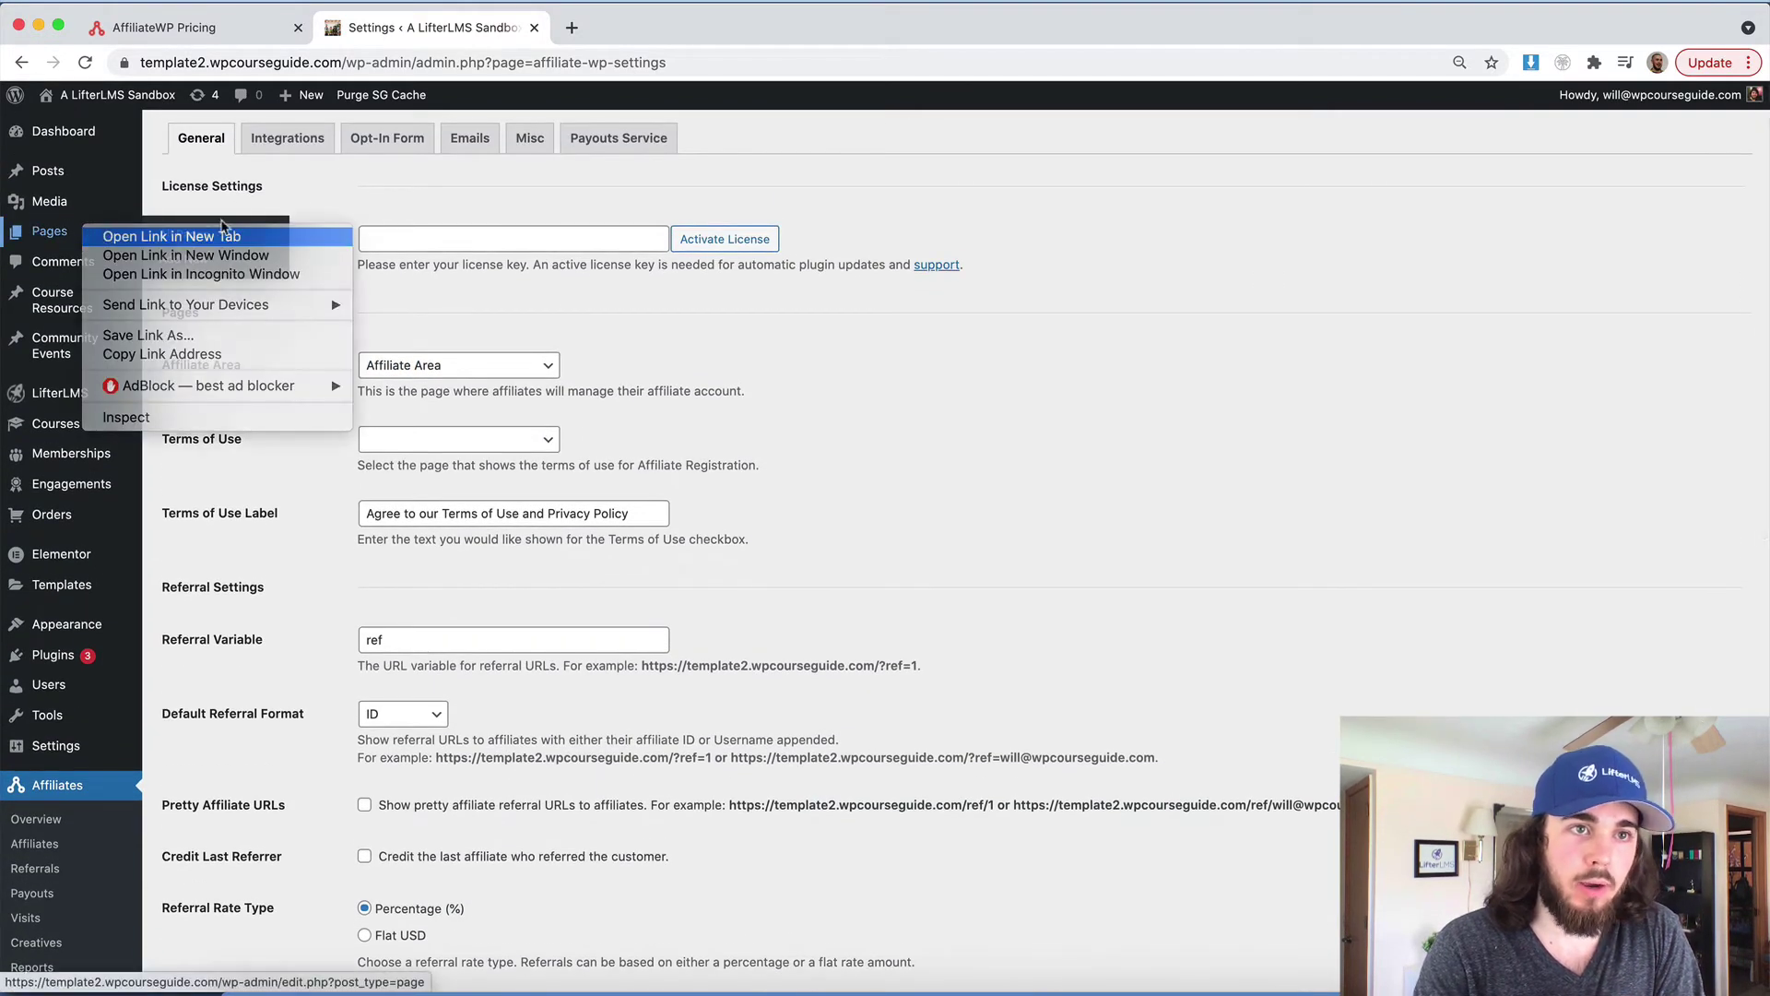
pyautogui.click(147, 237)
pyautogui.click(625, 30)
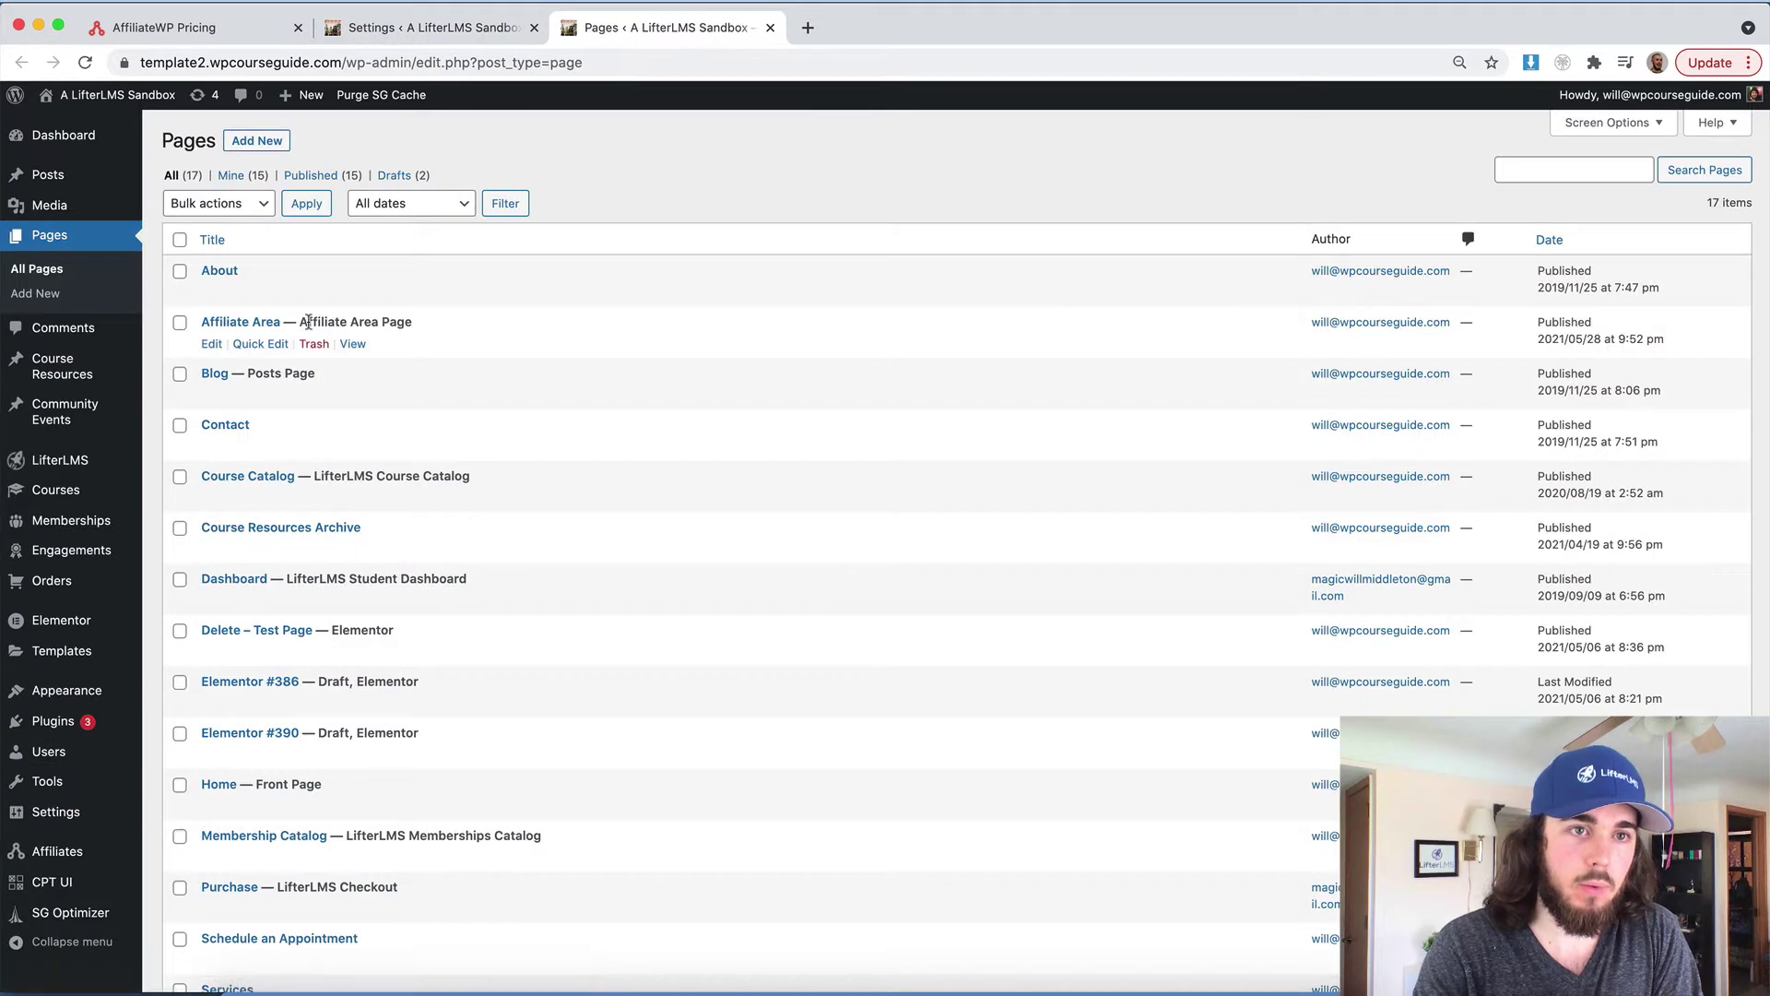
pyautogui.rightClick(353, 344)
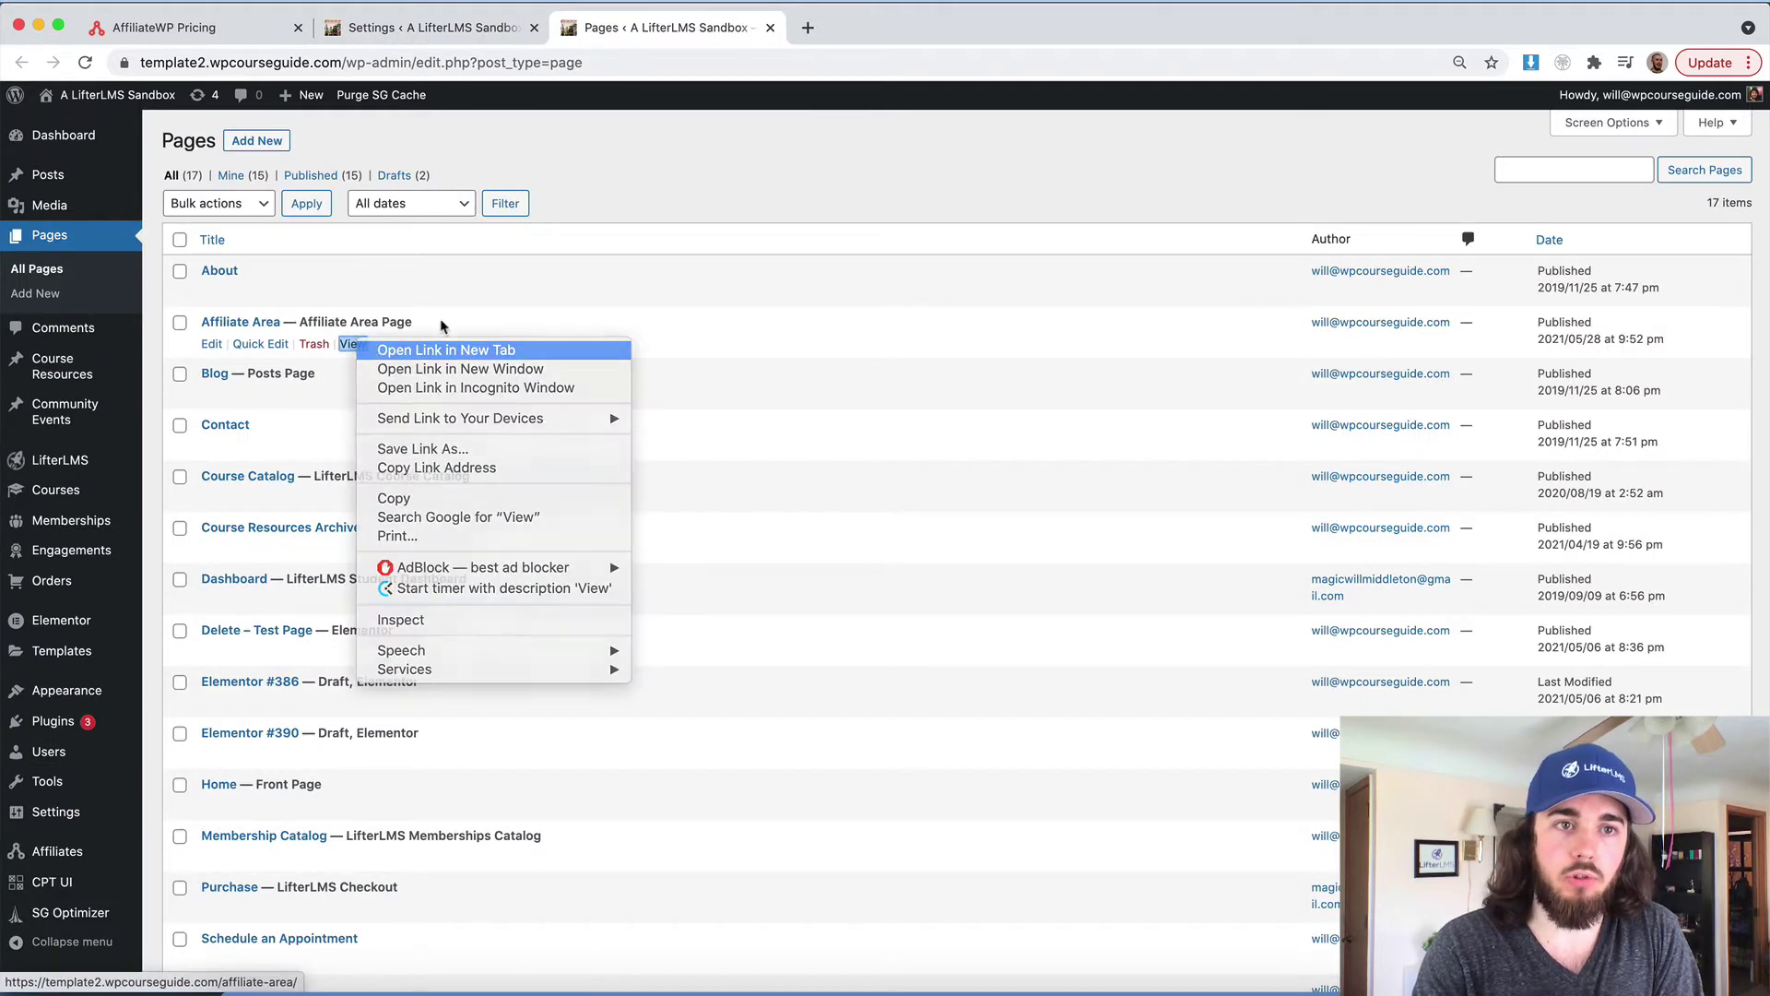
pyautogui.click(439, 348)
pyautogui.click(827, 30)
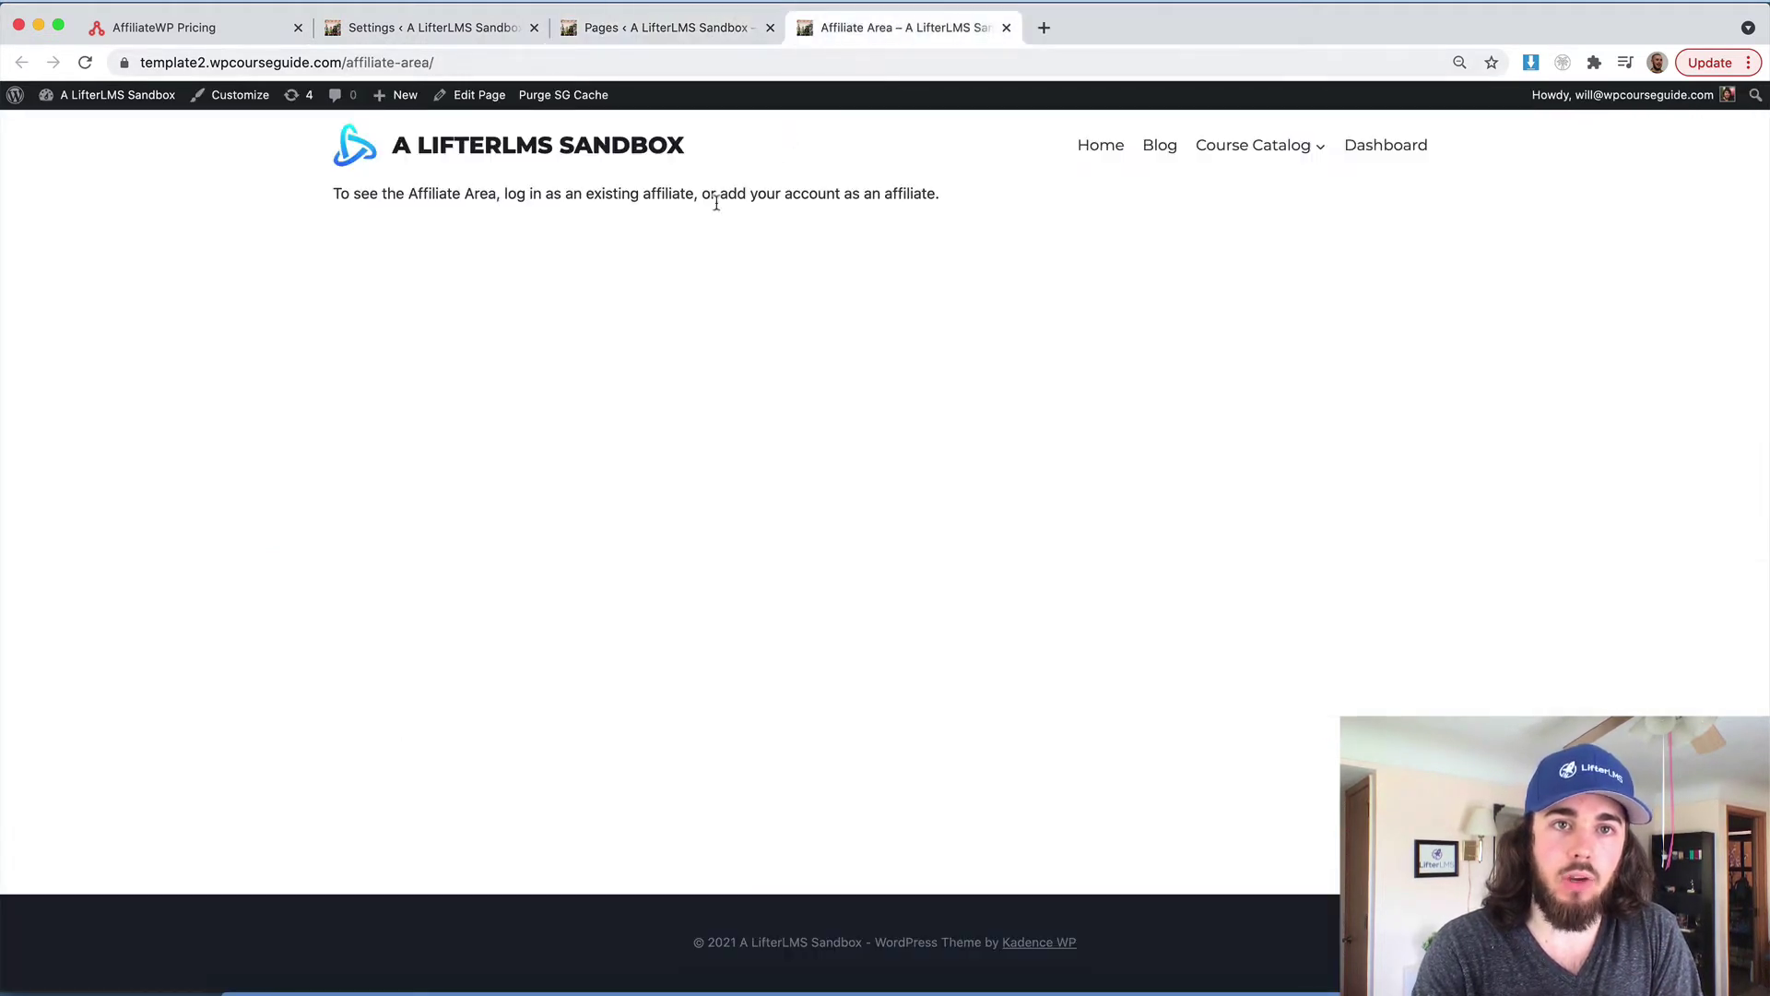
# Close the Affiliate Area page and reopen it in a fresh tab
pyautogui.moveTo(597, 195); pyautogui.dragTo(755, 195)
pyautogui.click(770, 197)
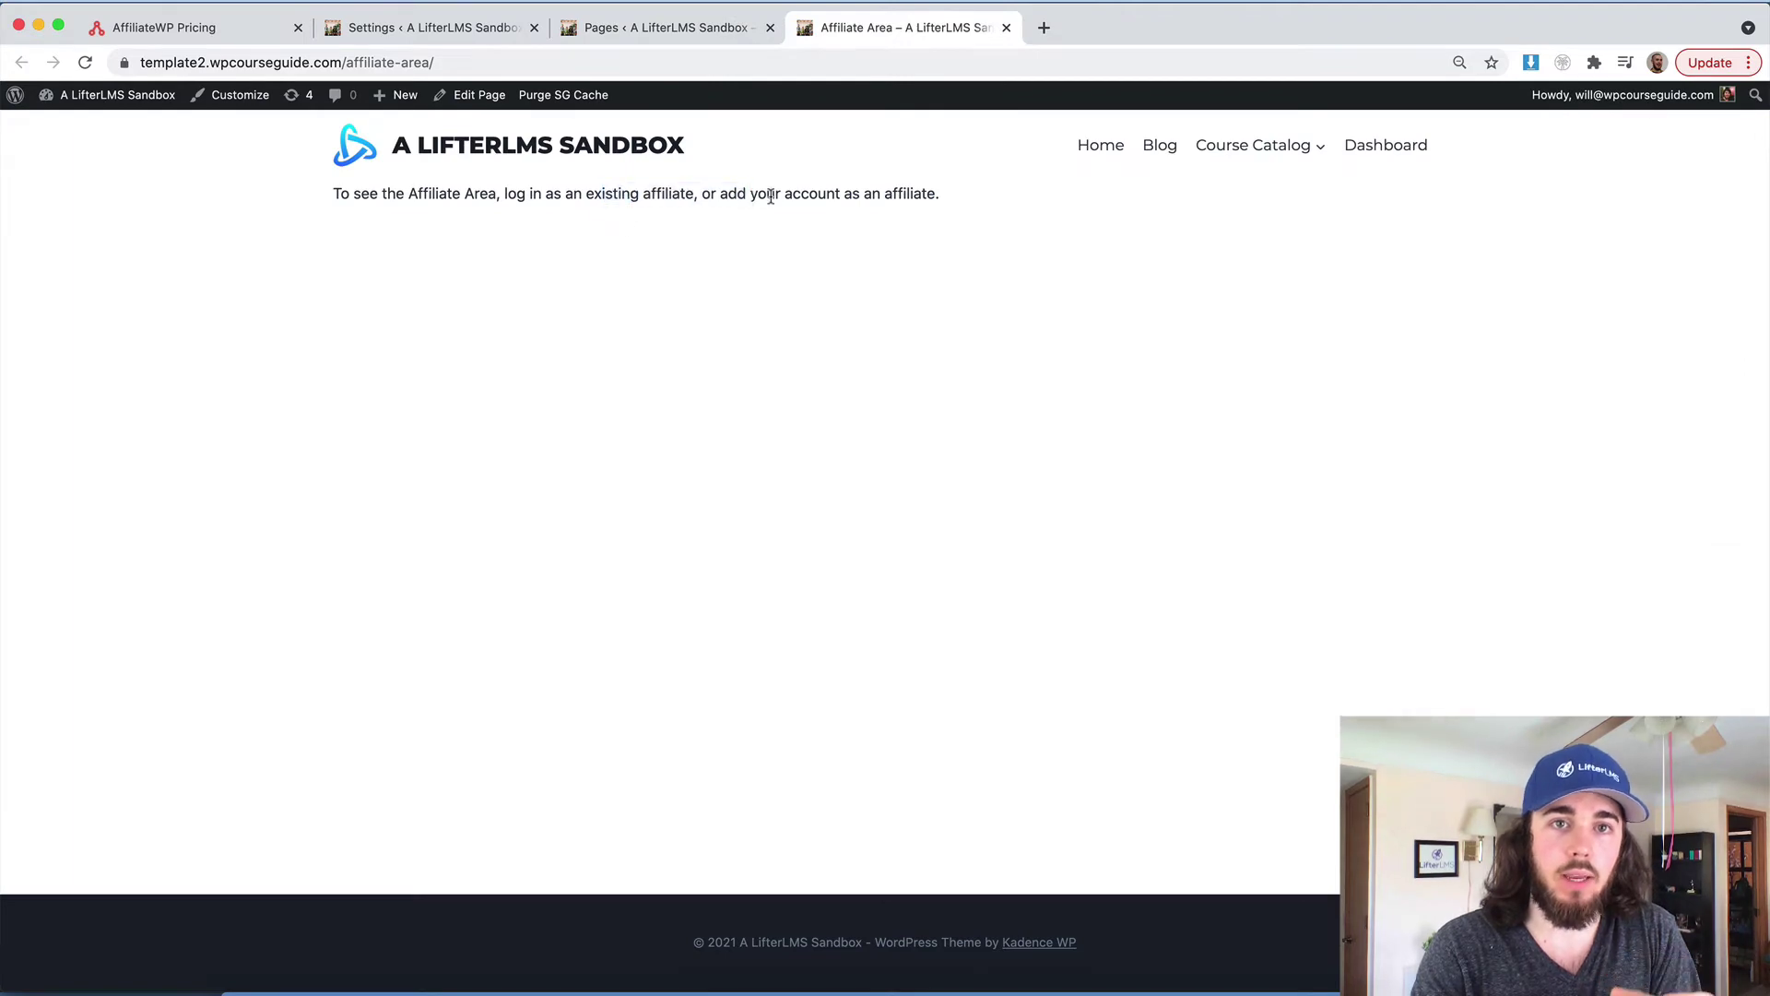
pyautogui.press('super+w')
pyautogui.rightClick(348, 344)
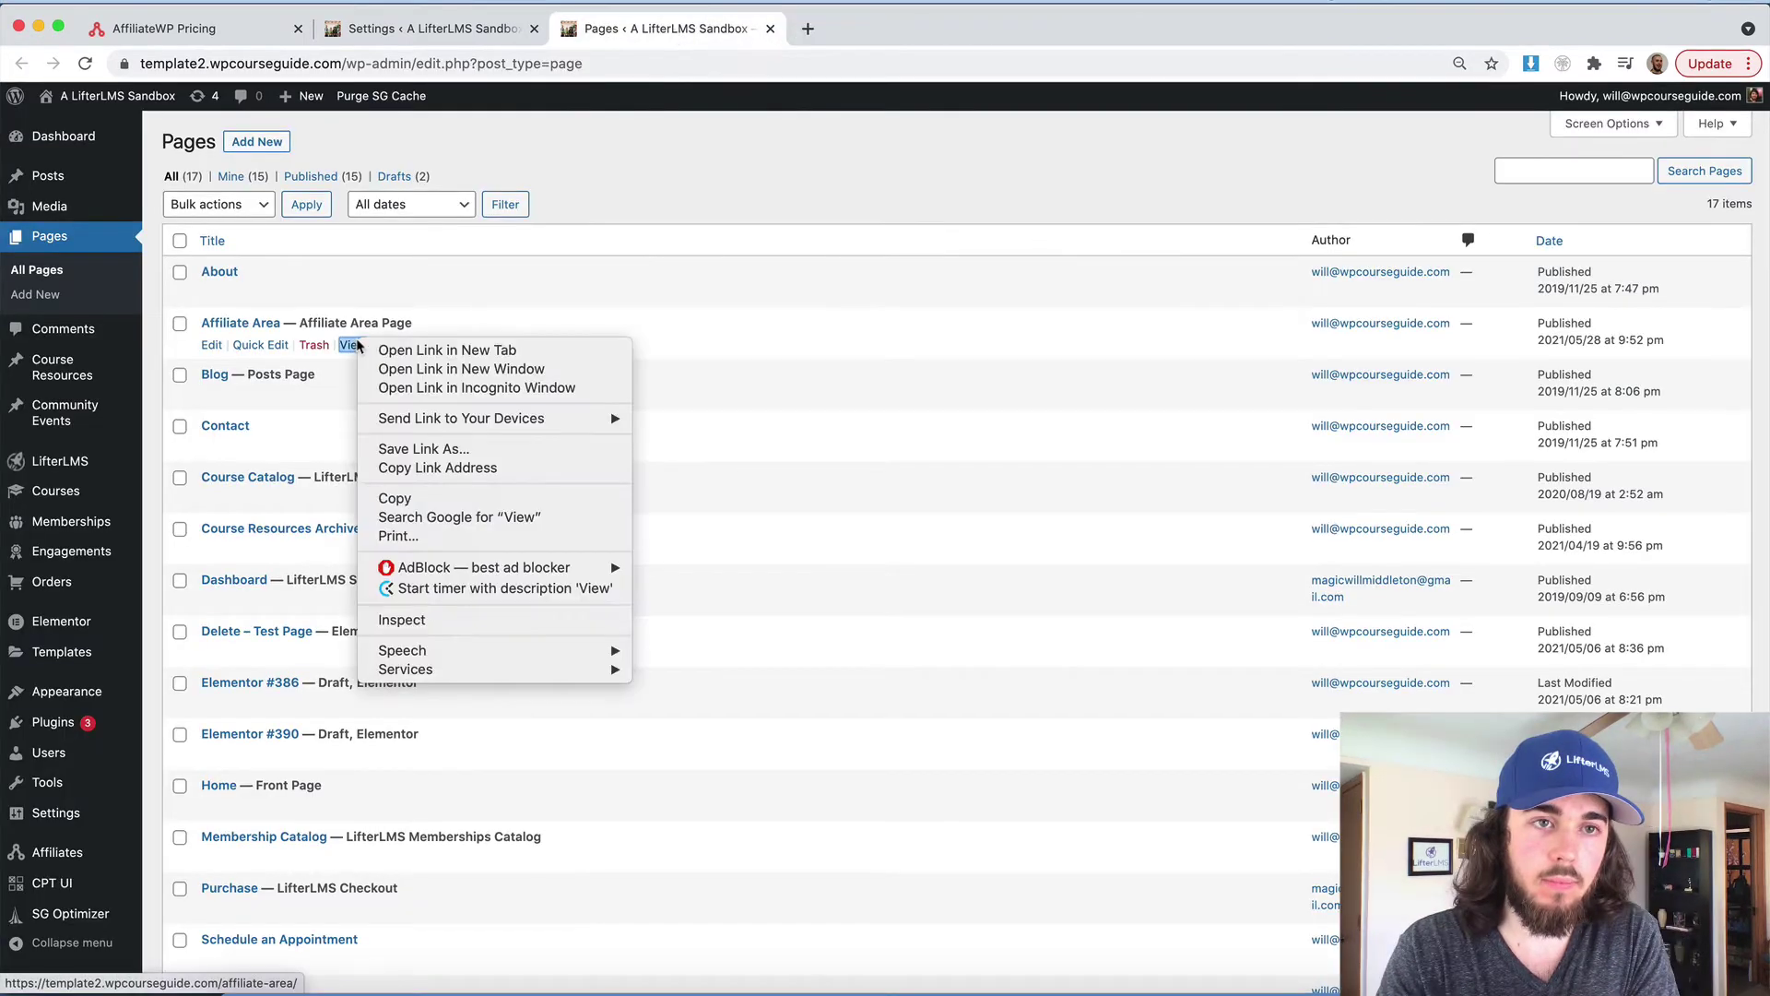
pyautogui.click(447, 350)
pyautogui.click(835, 30)
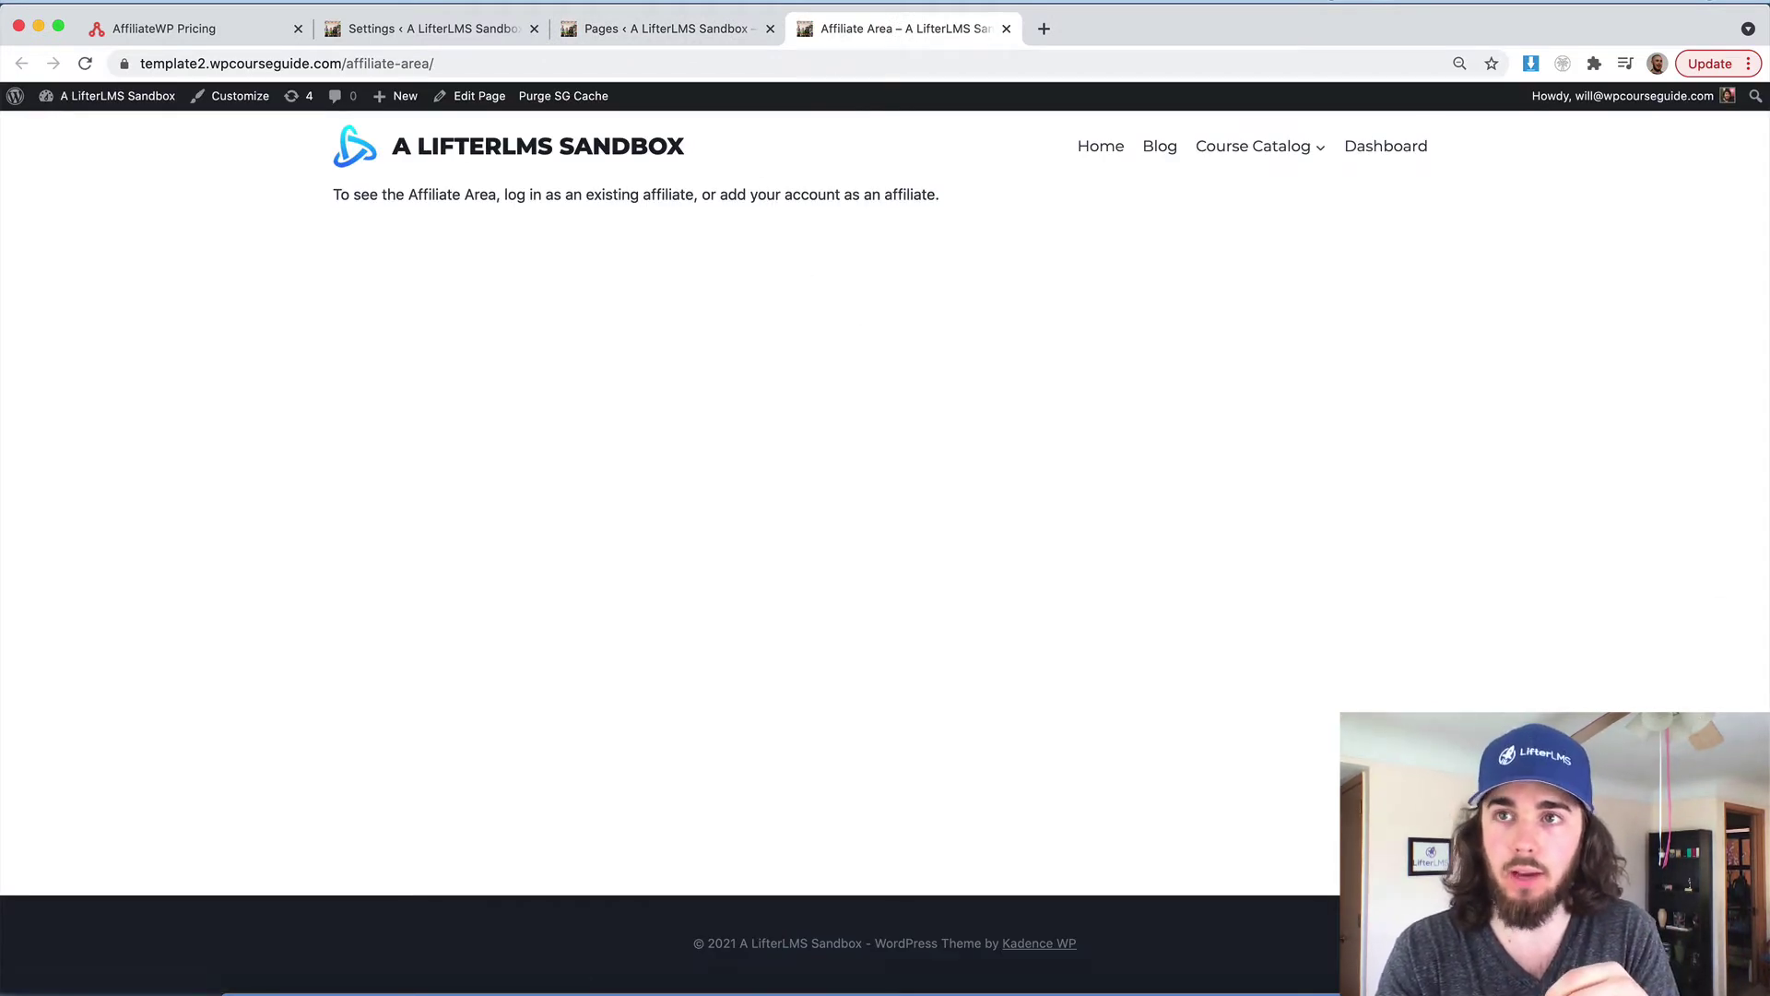
# Load the copied Affiliate Area URL in an incognito window, then bring back the Settings tab
pyautogui.click(1246, 56)
pyautogui.press('super+c')
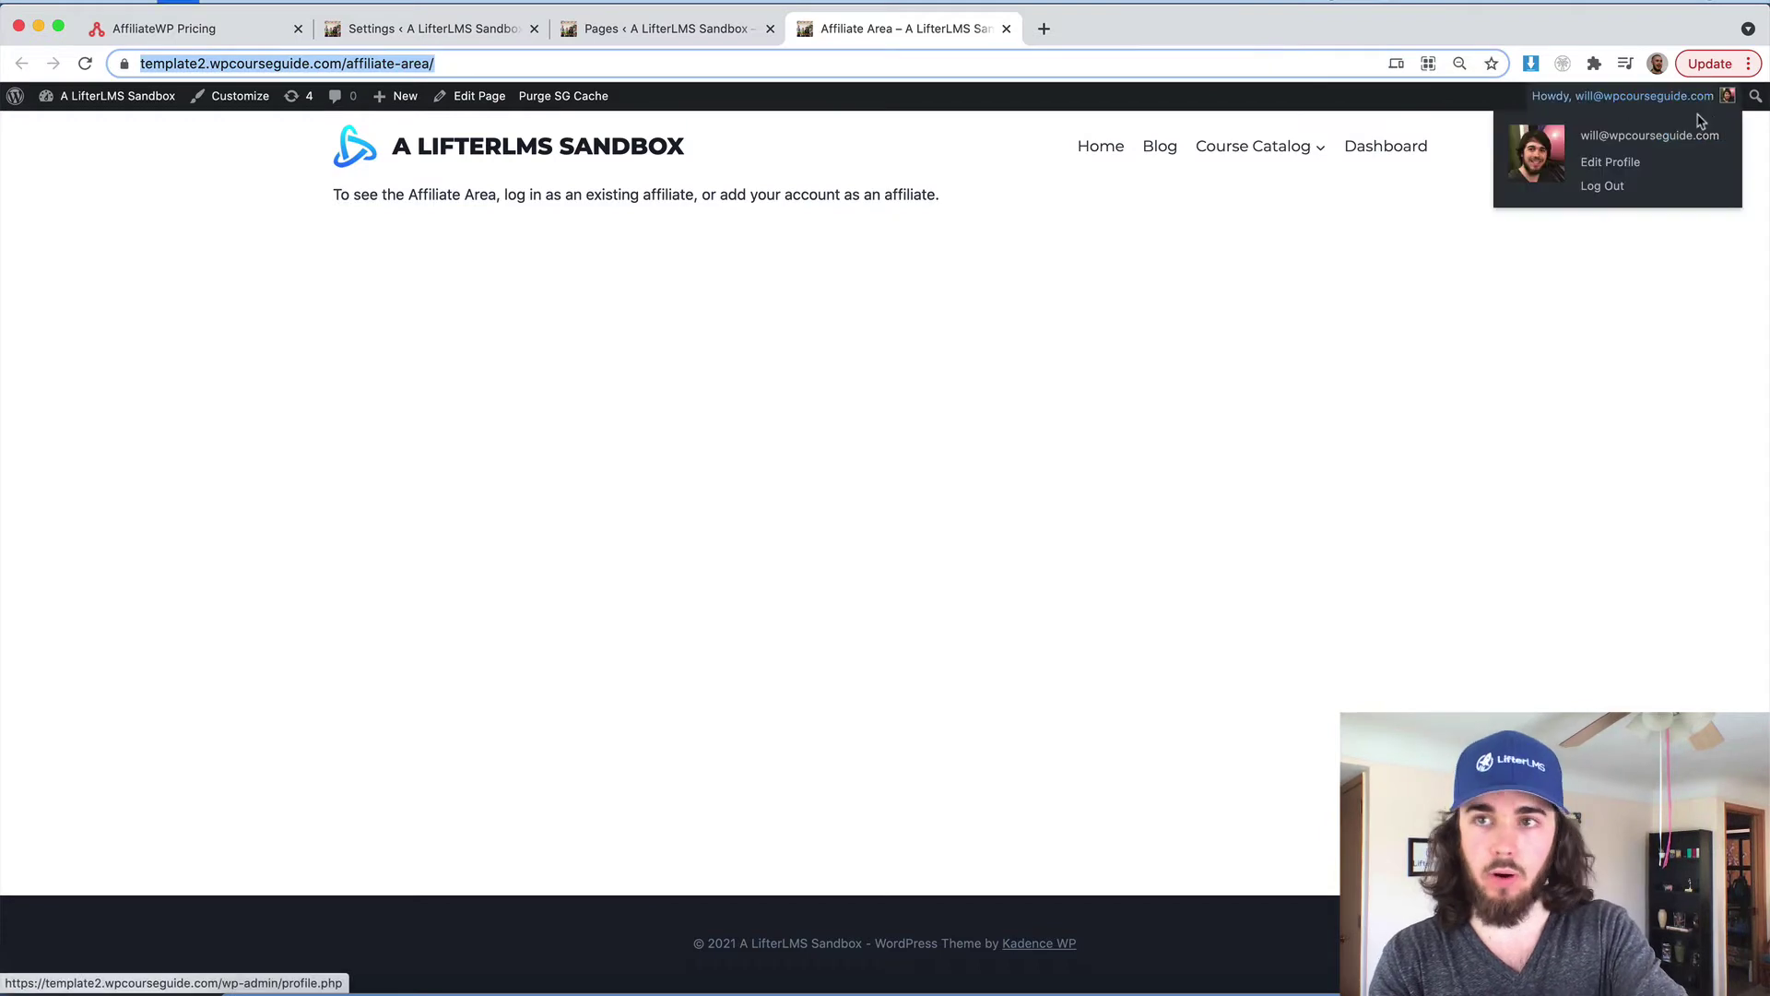
pyautogui.click(1742, 64)
pyautogui.click(1555, 191)
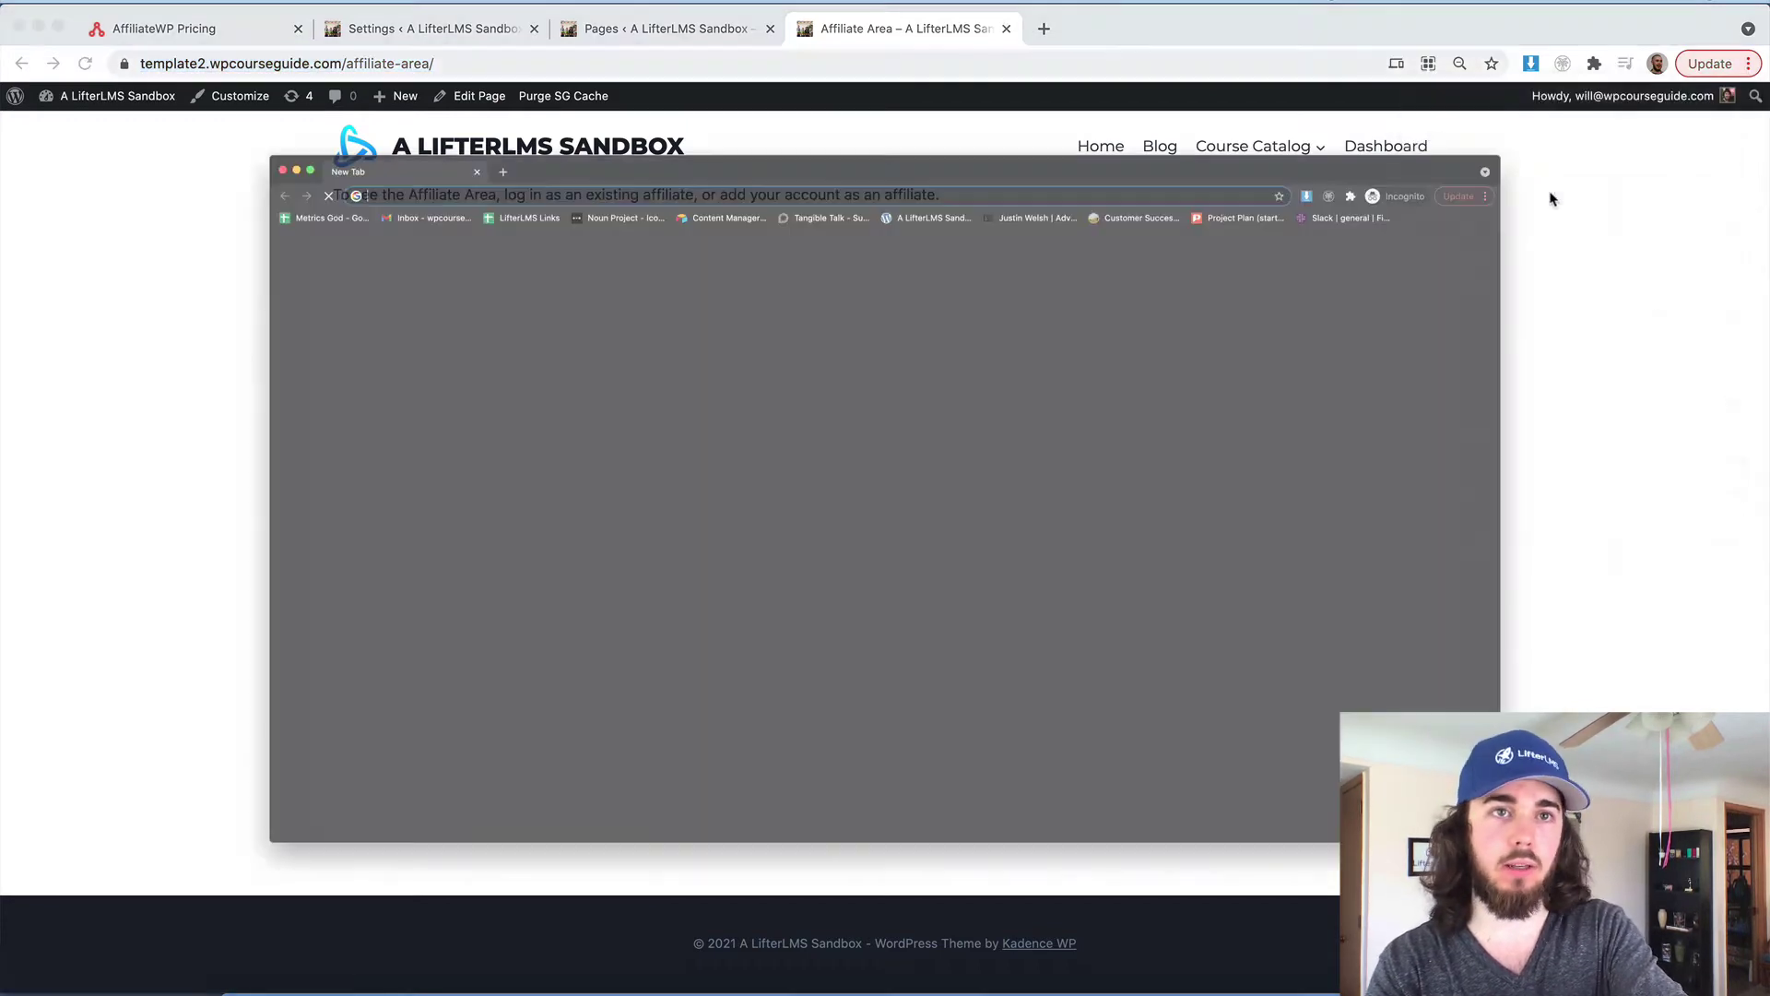
pyautogui.press('super+v')
pyautogui.press('Return')
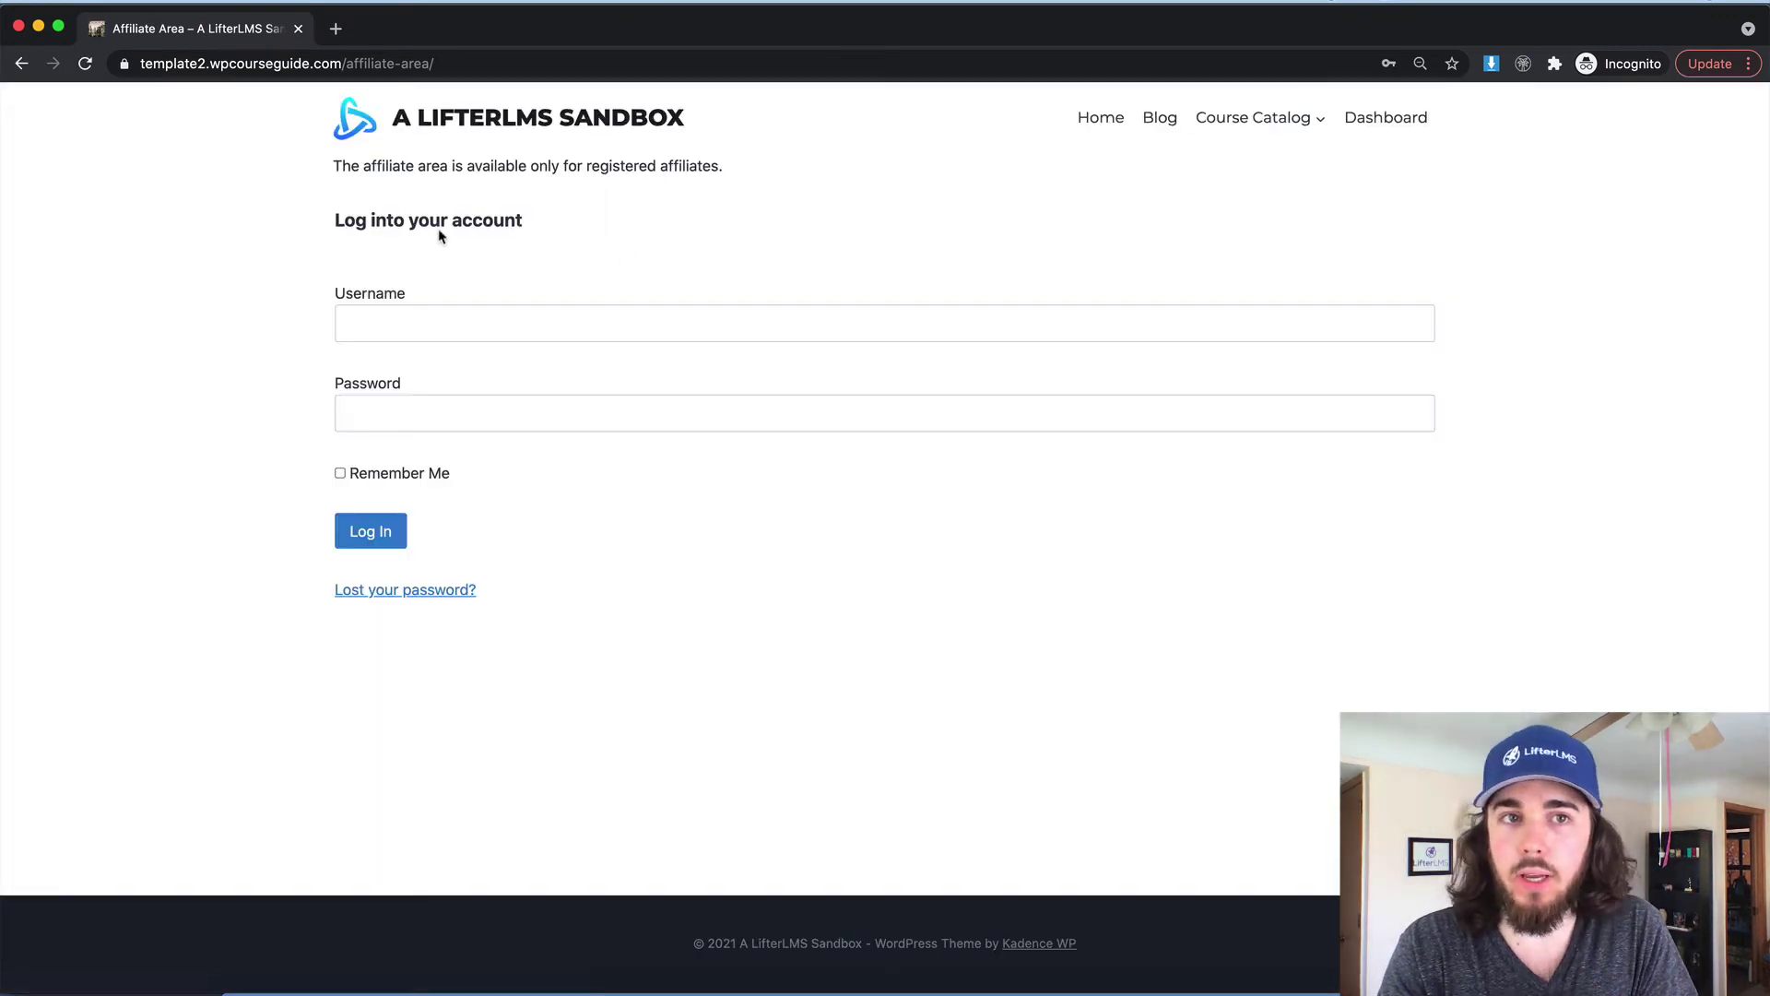
pyautogui.moveTo(447, 31); pyautogui.dragTo(436, 107)
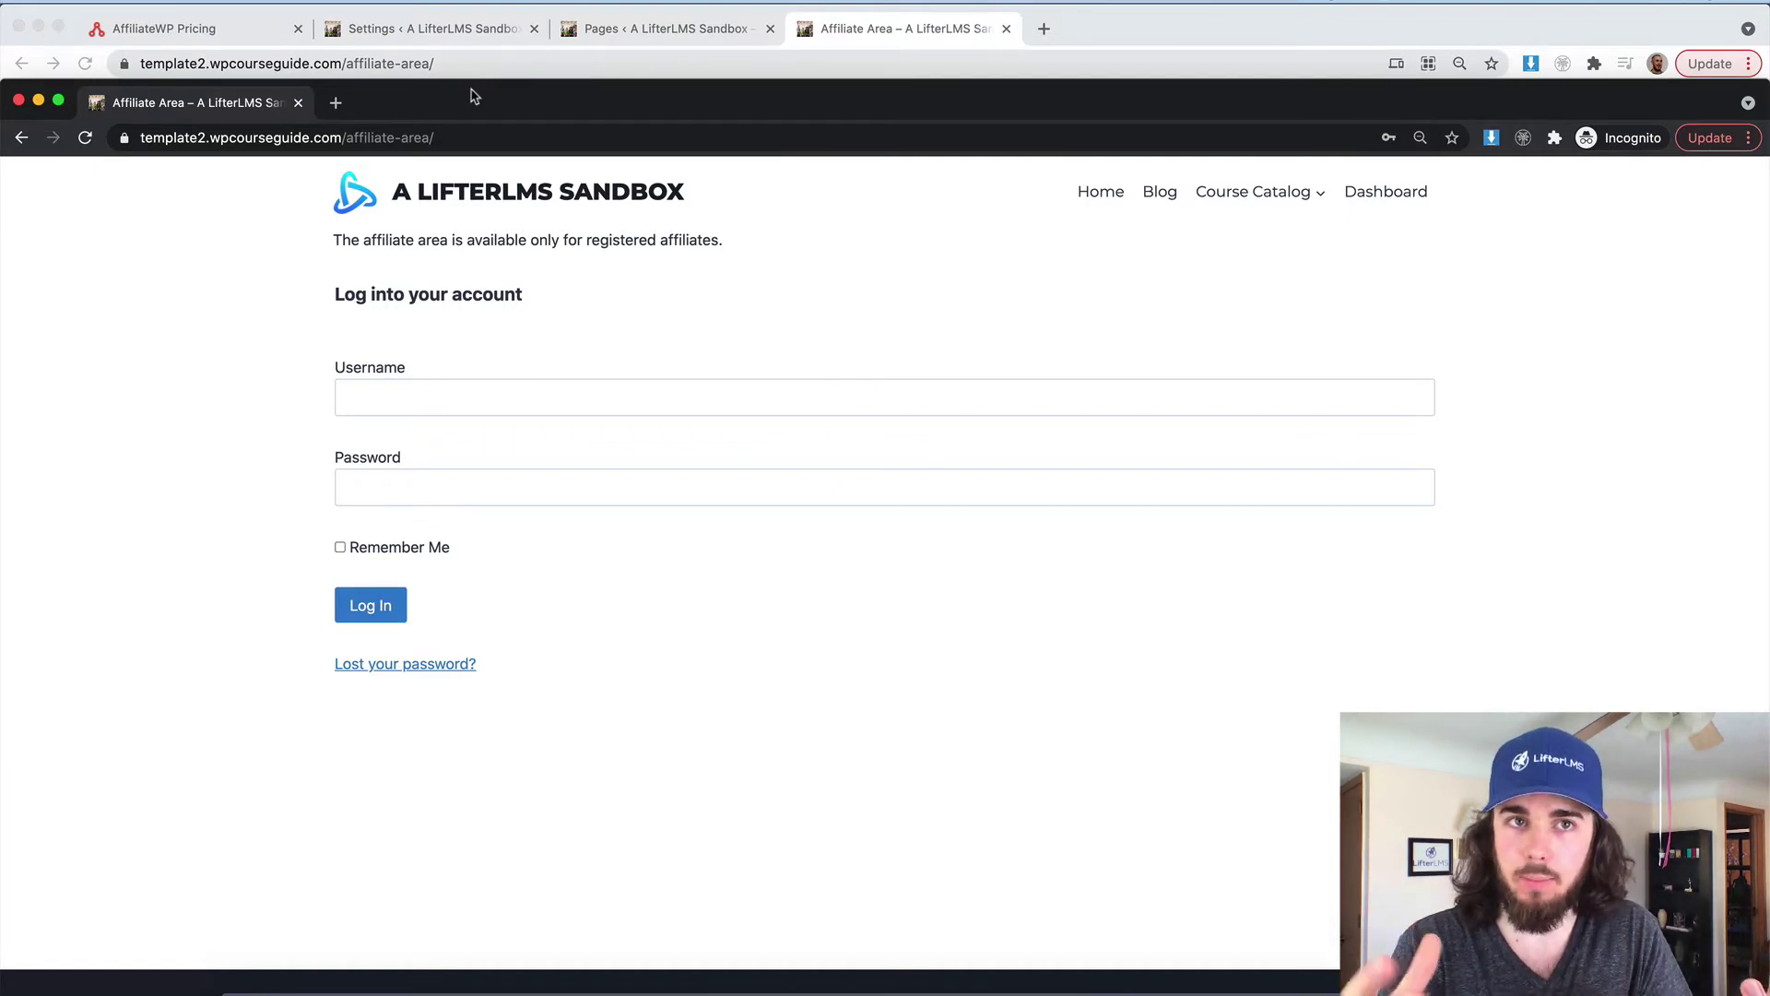
pyautogui.click(496, 37)
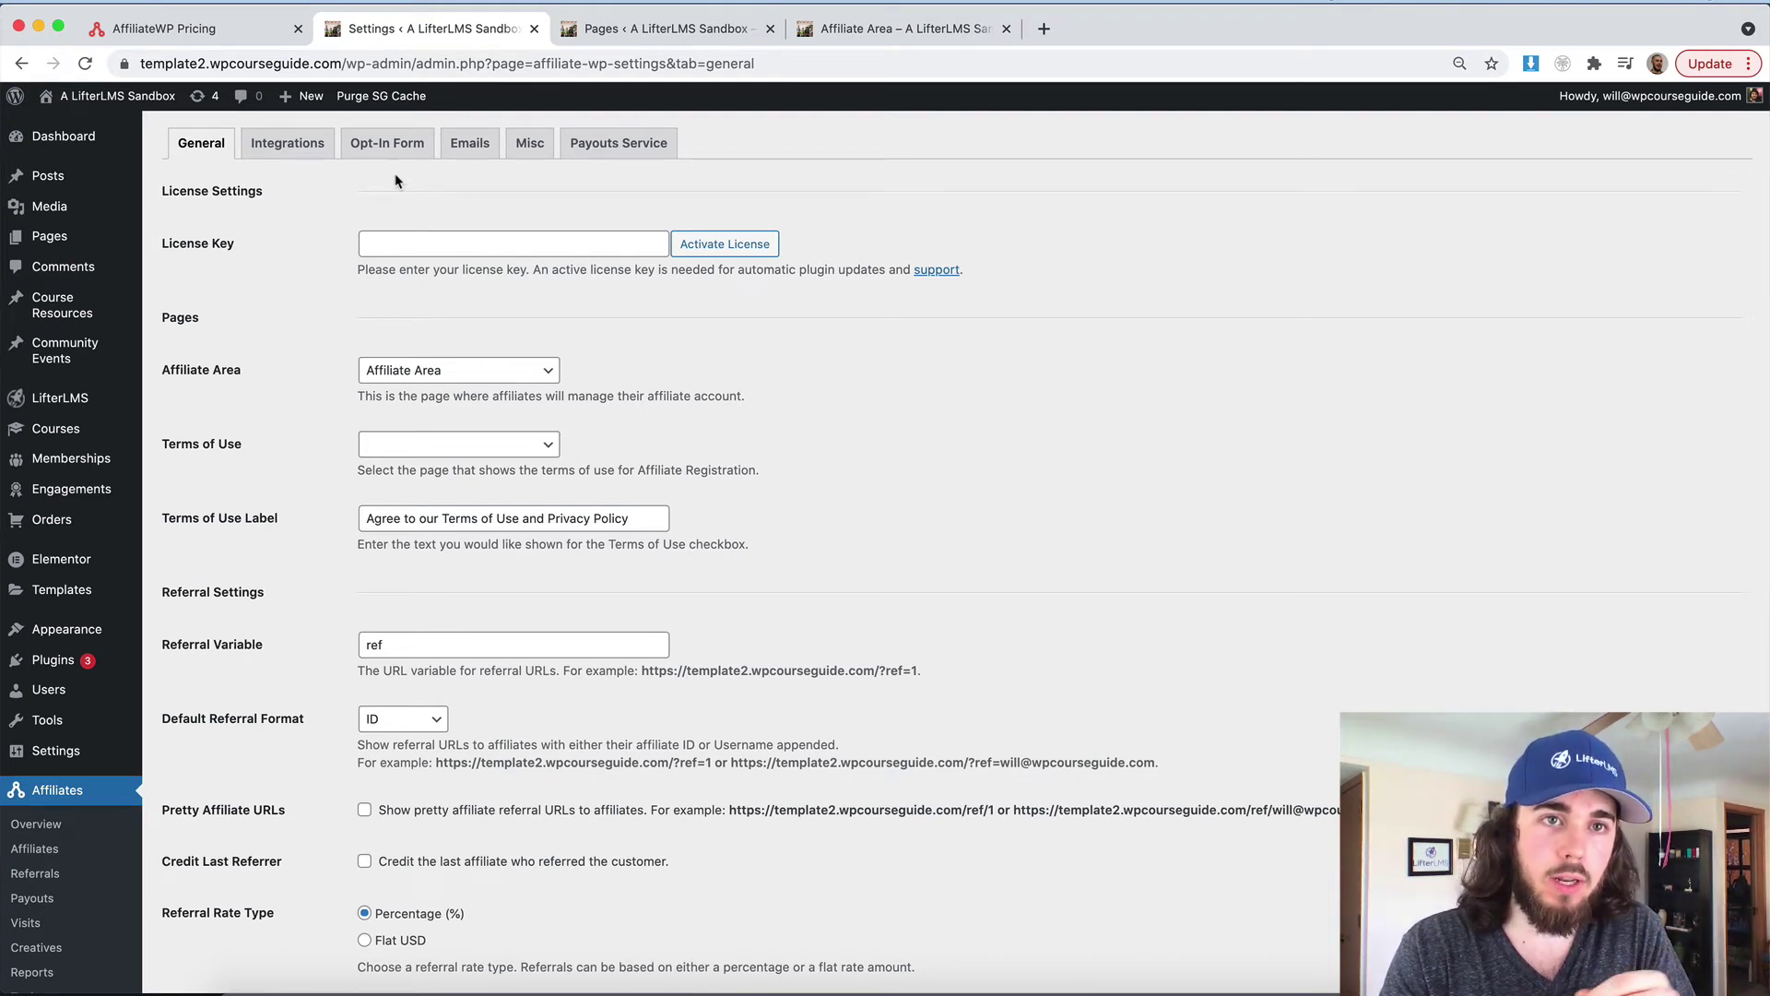
# Keep both registration and login forms in the Affiliate Area Forms setting
pyautogui.scroll(-10, 530, 230)
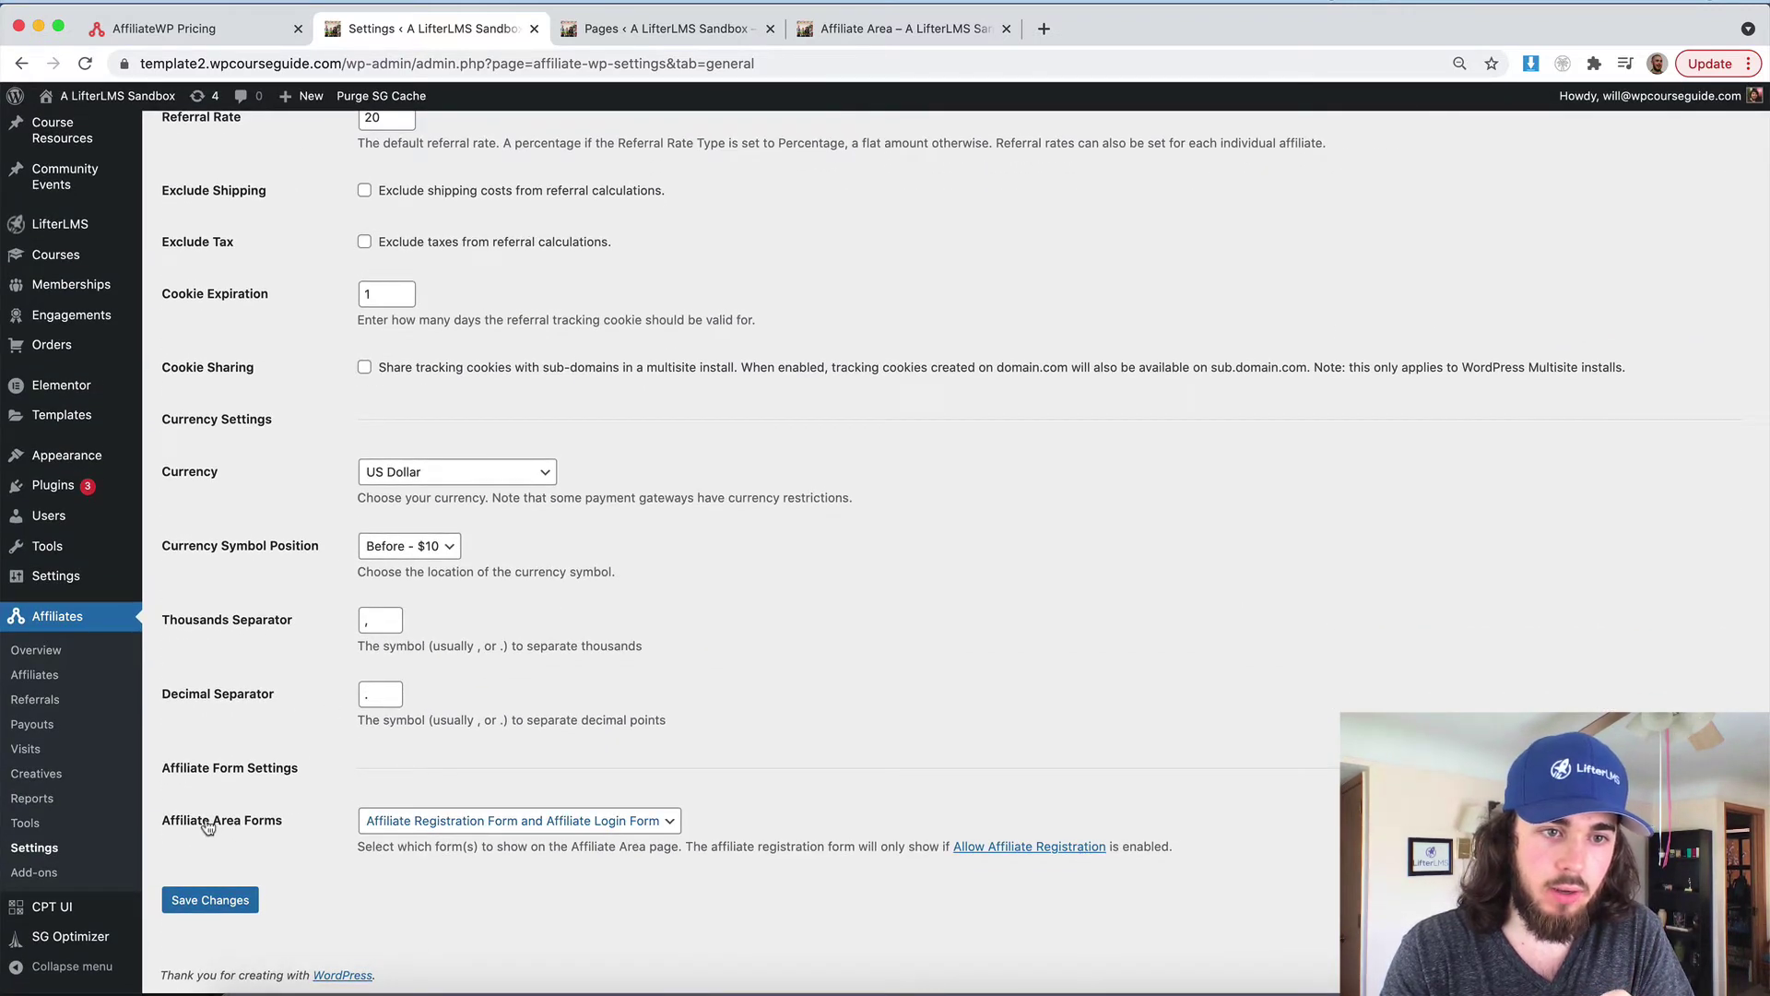
pyautogui.click(392, 823)
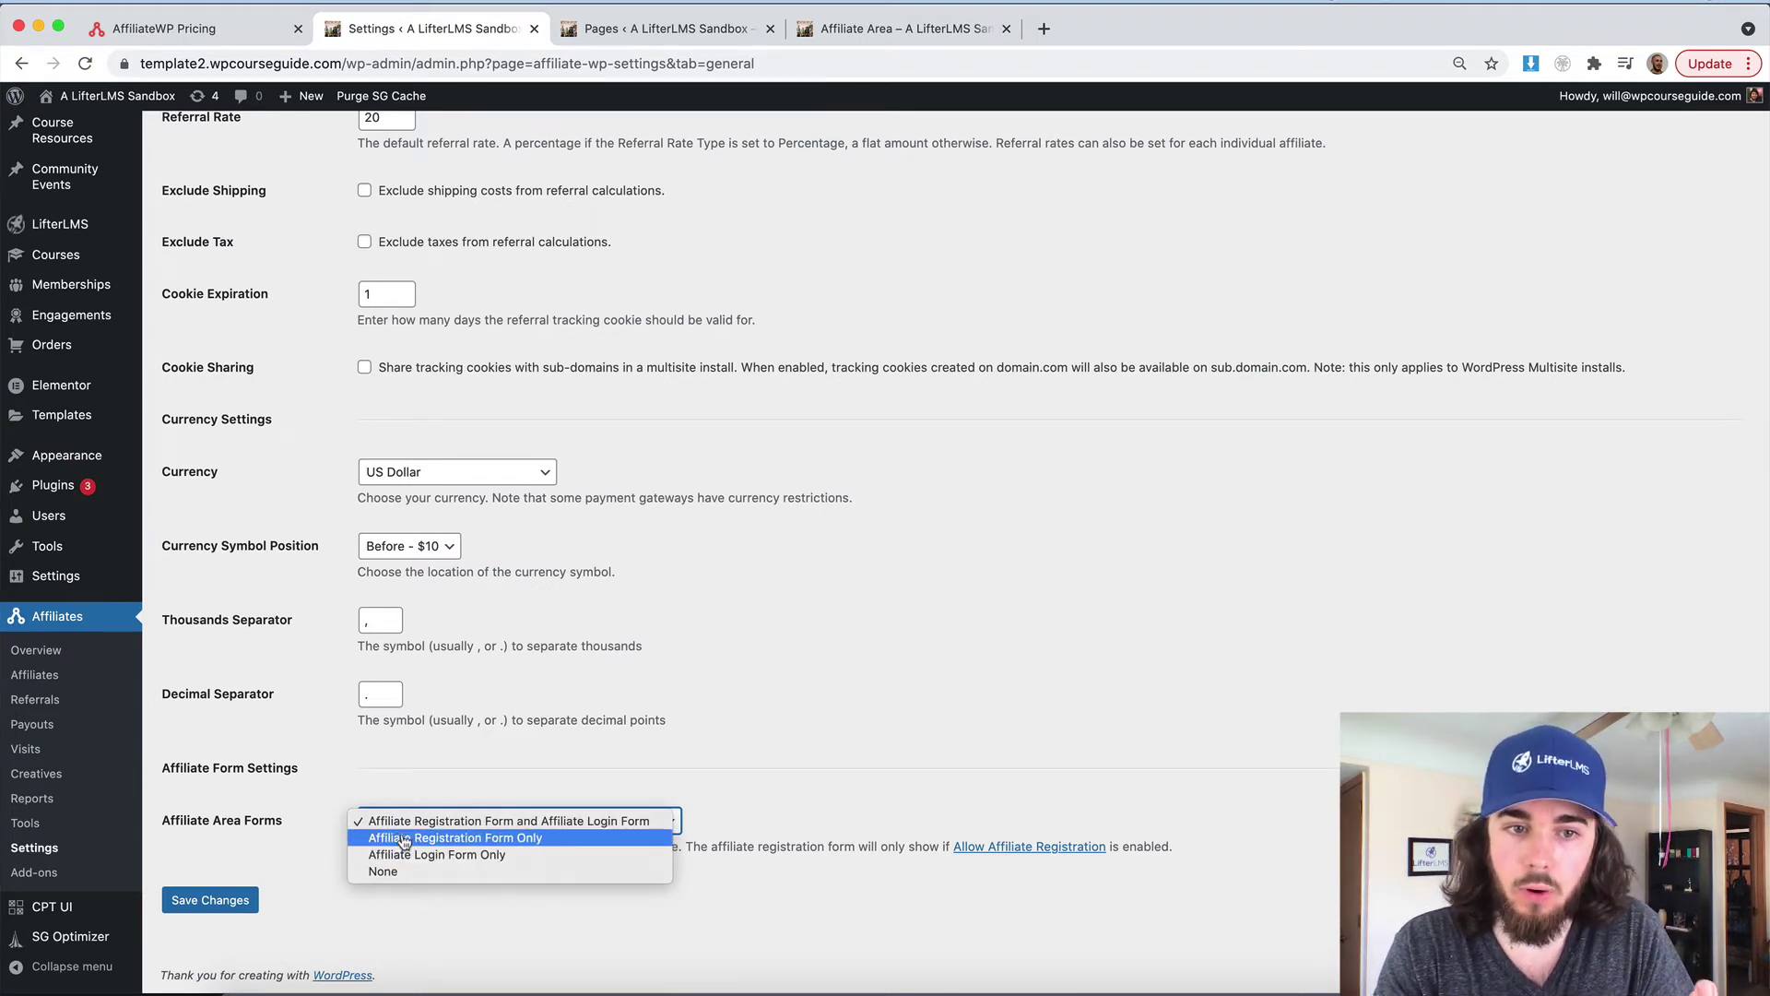
pyautogui.click(449, 823)
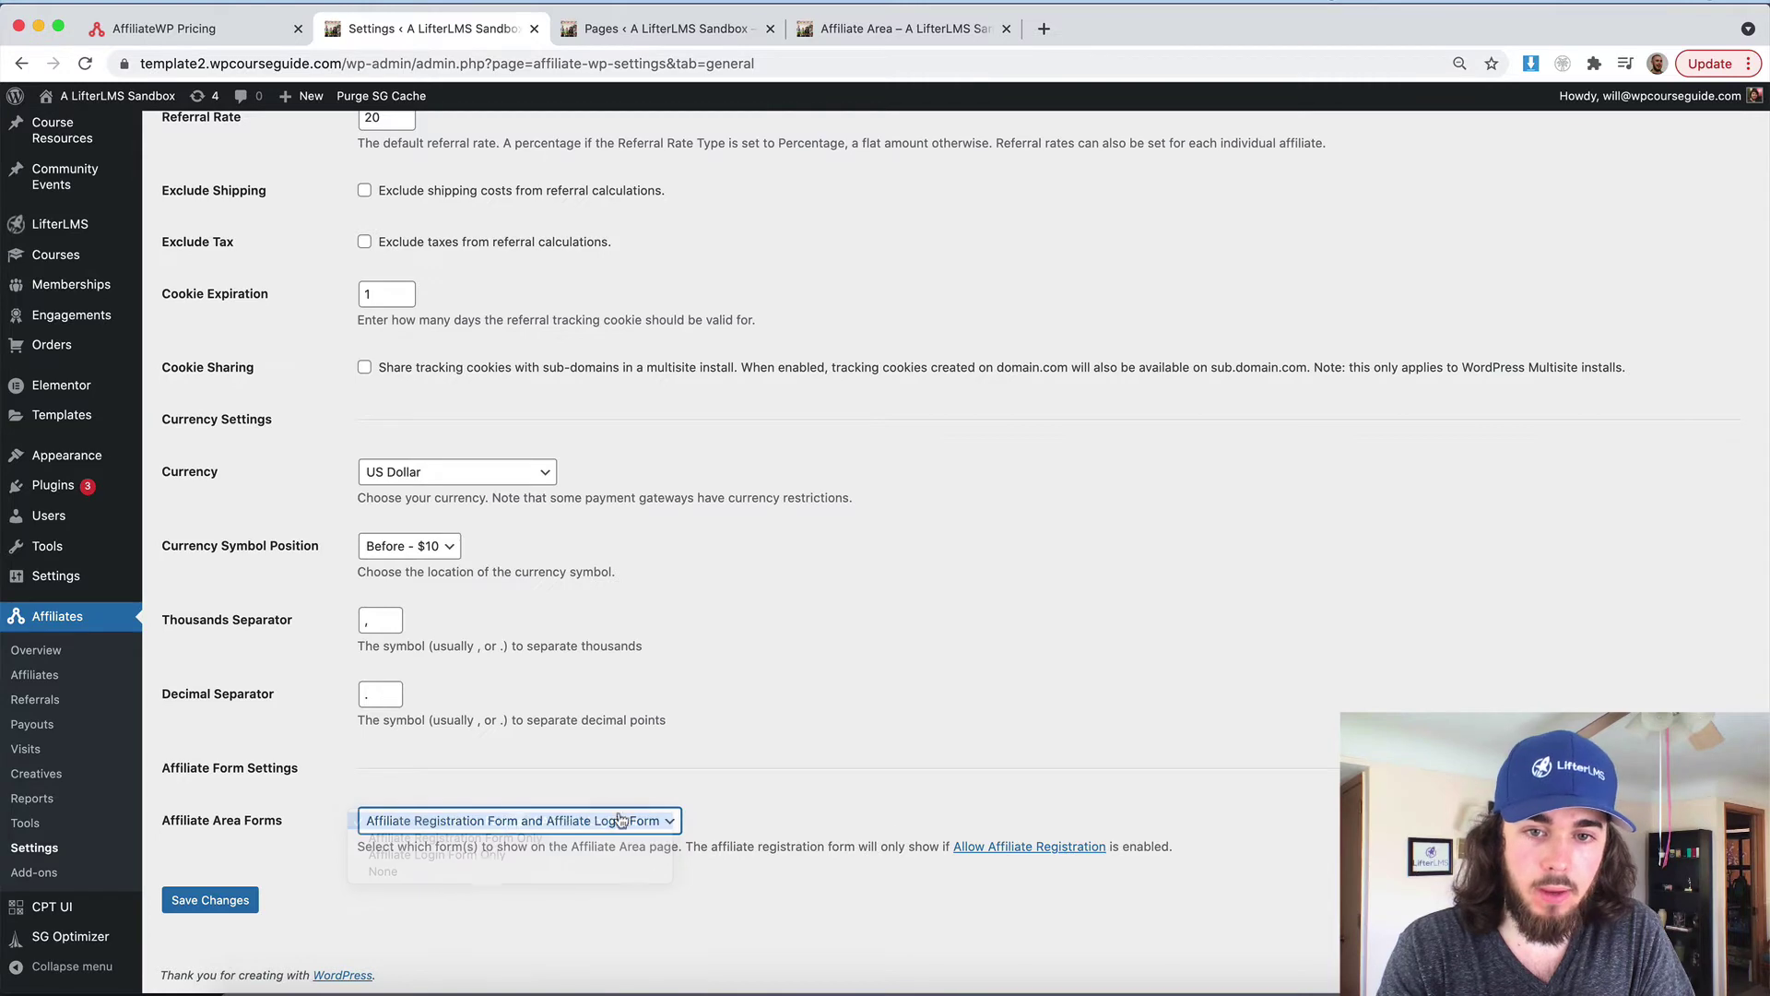
# On the Misc tab, require approval for new affiliates, save, and return to the incognito window
pyautogui.click(1007, 849)
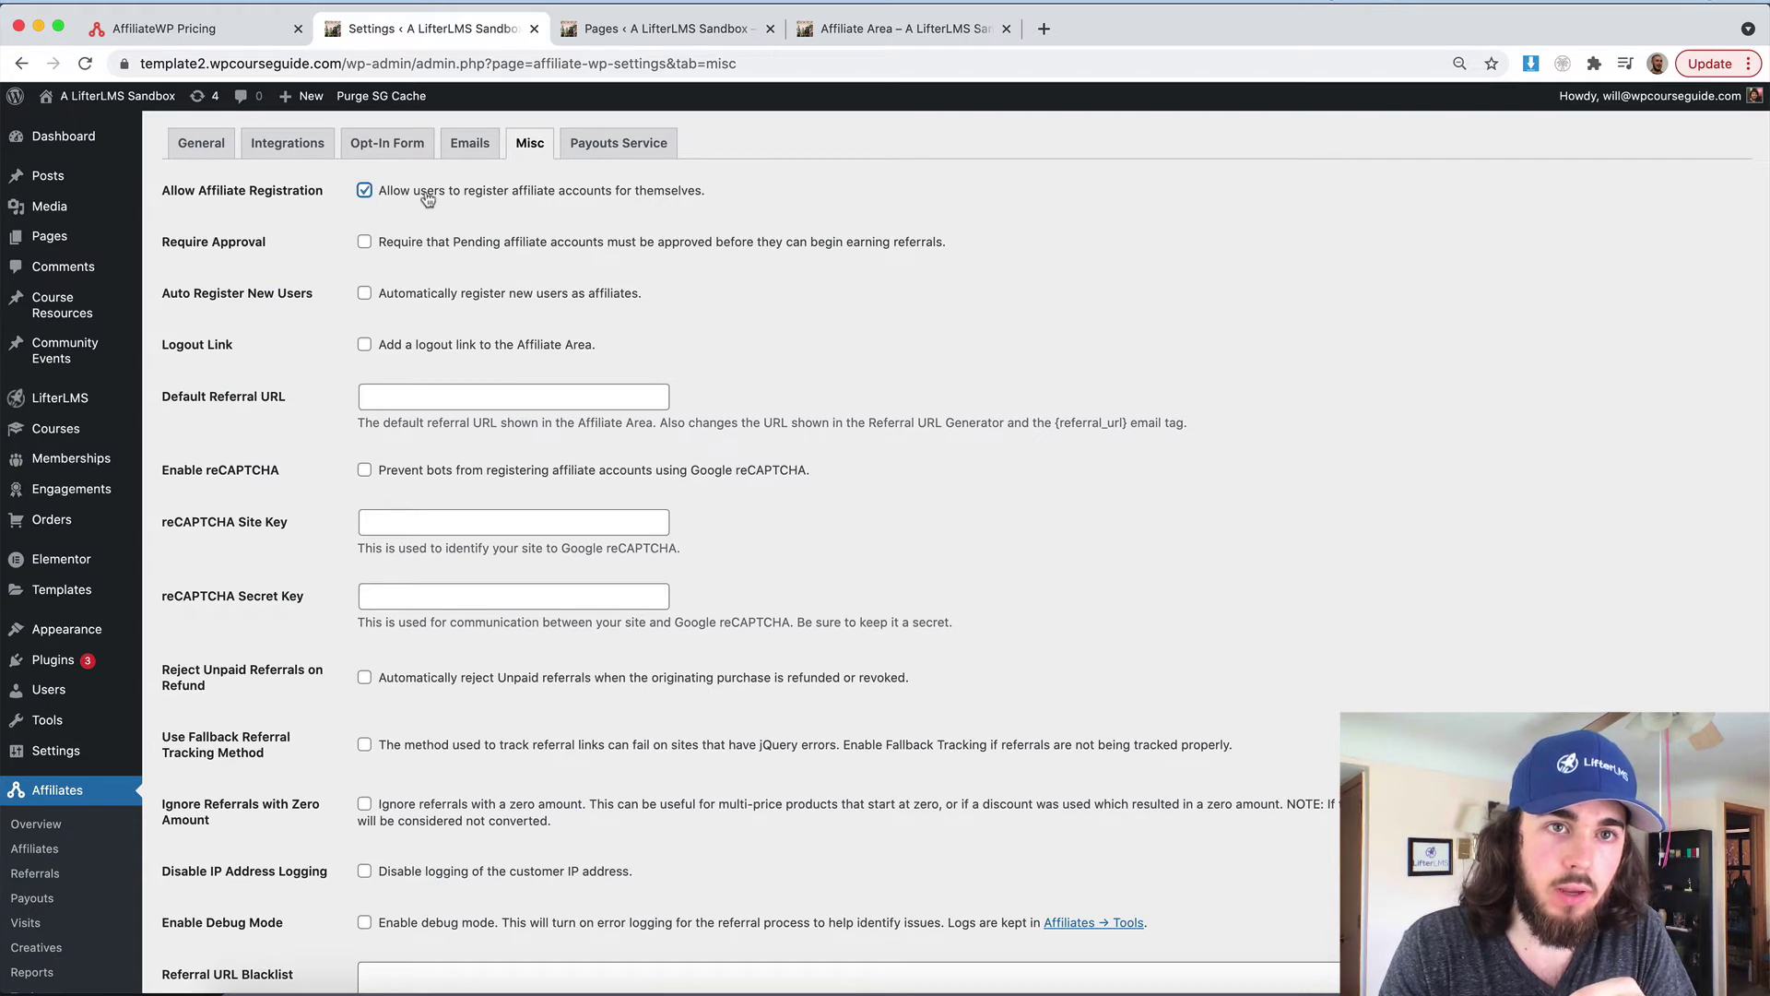
pyautogui.click(366, 245)
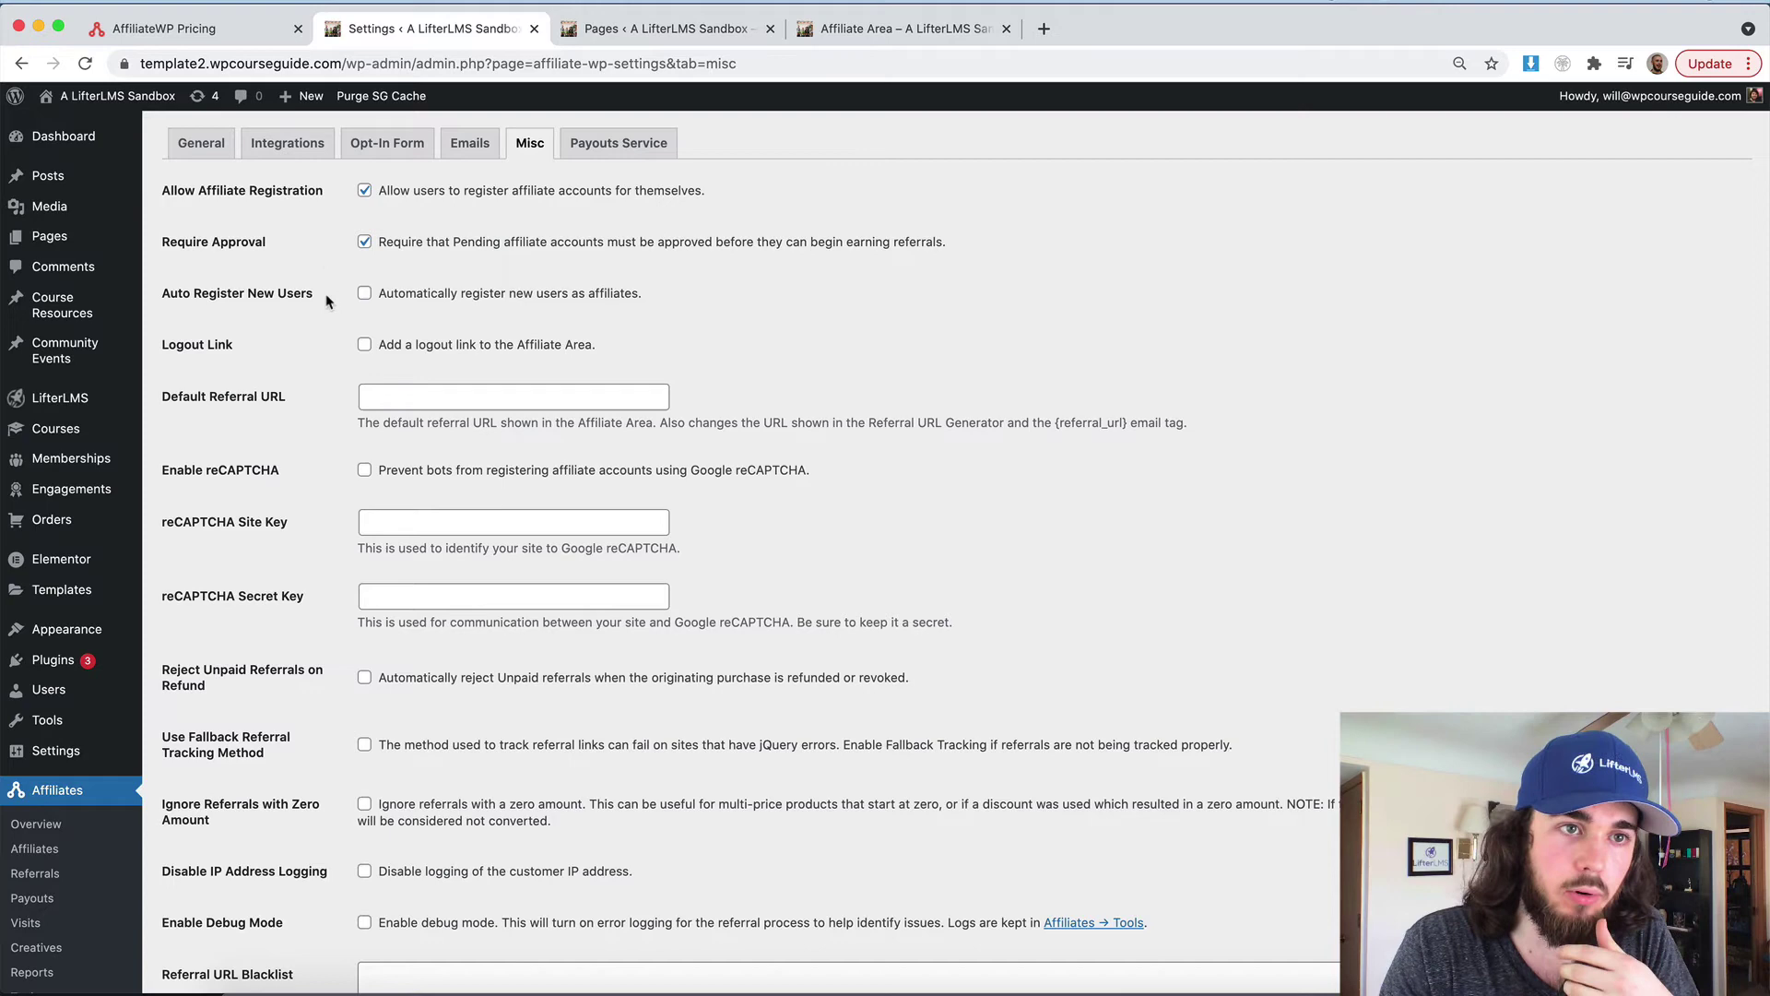
pyautogui.scroll(-2, 317, 296)
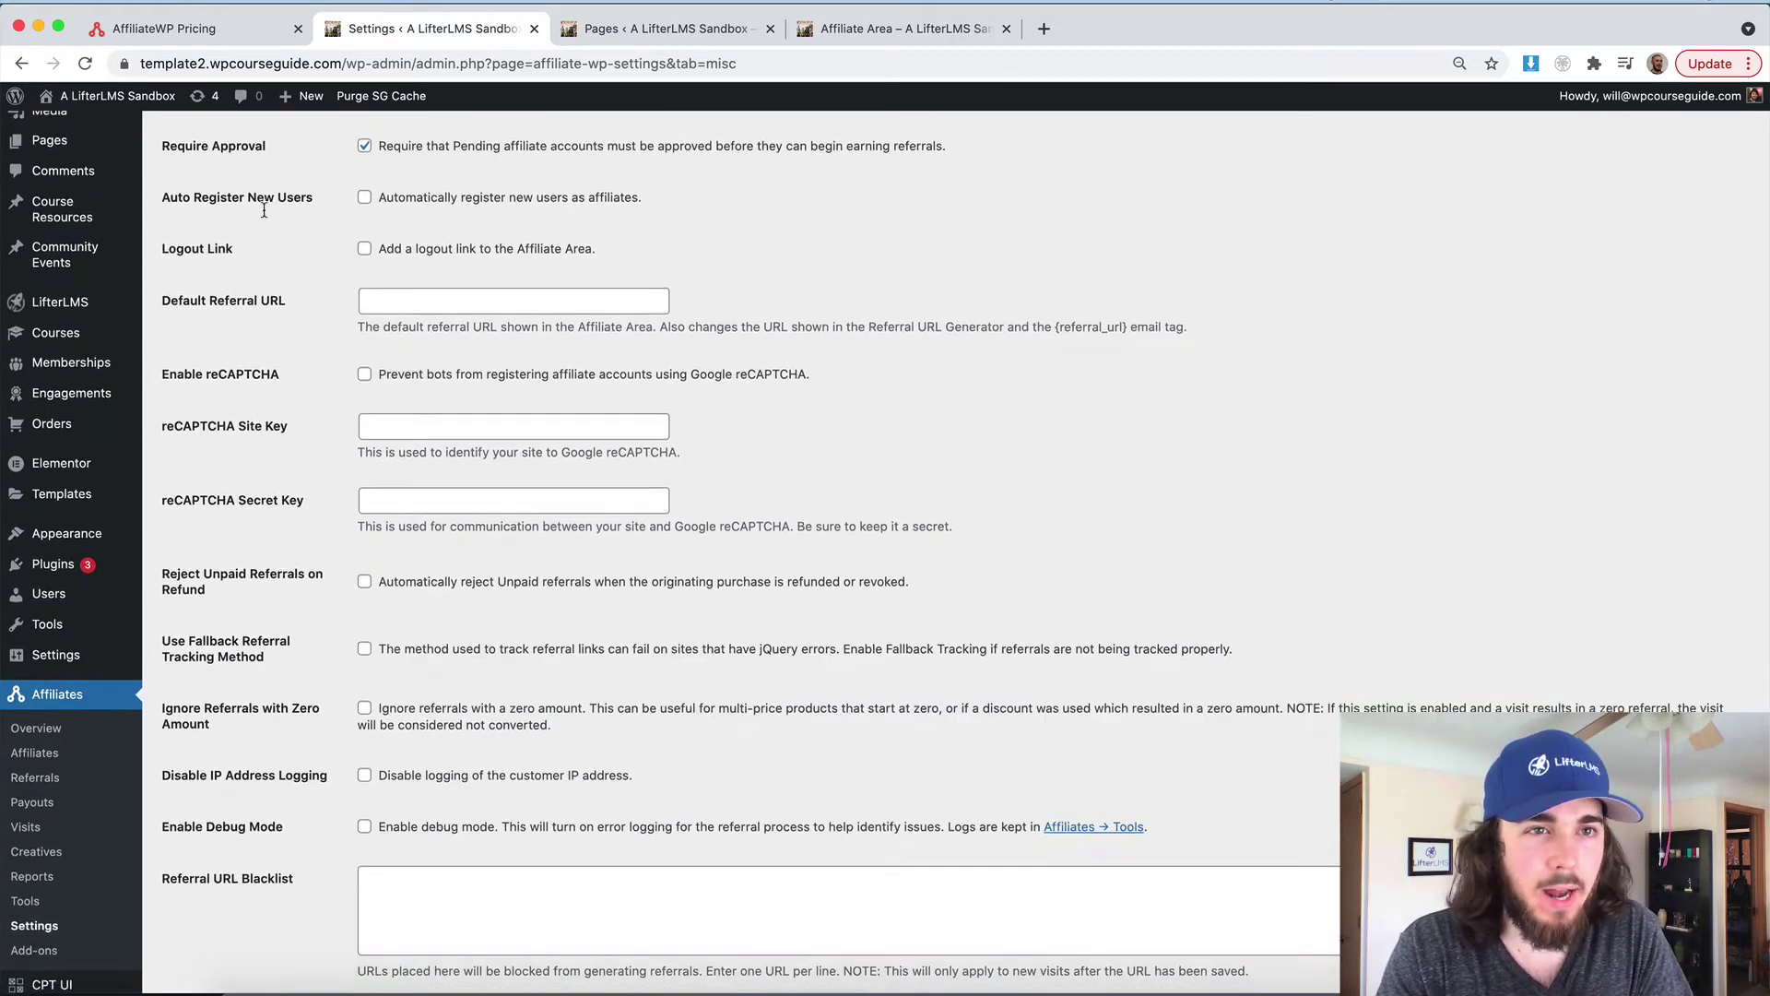
pyautogui.scroll(-5, 266, 223)
pyautogui.click(207, 902)
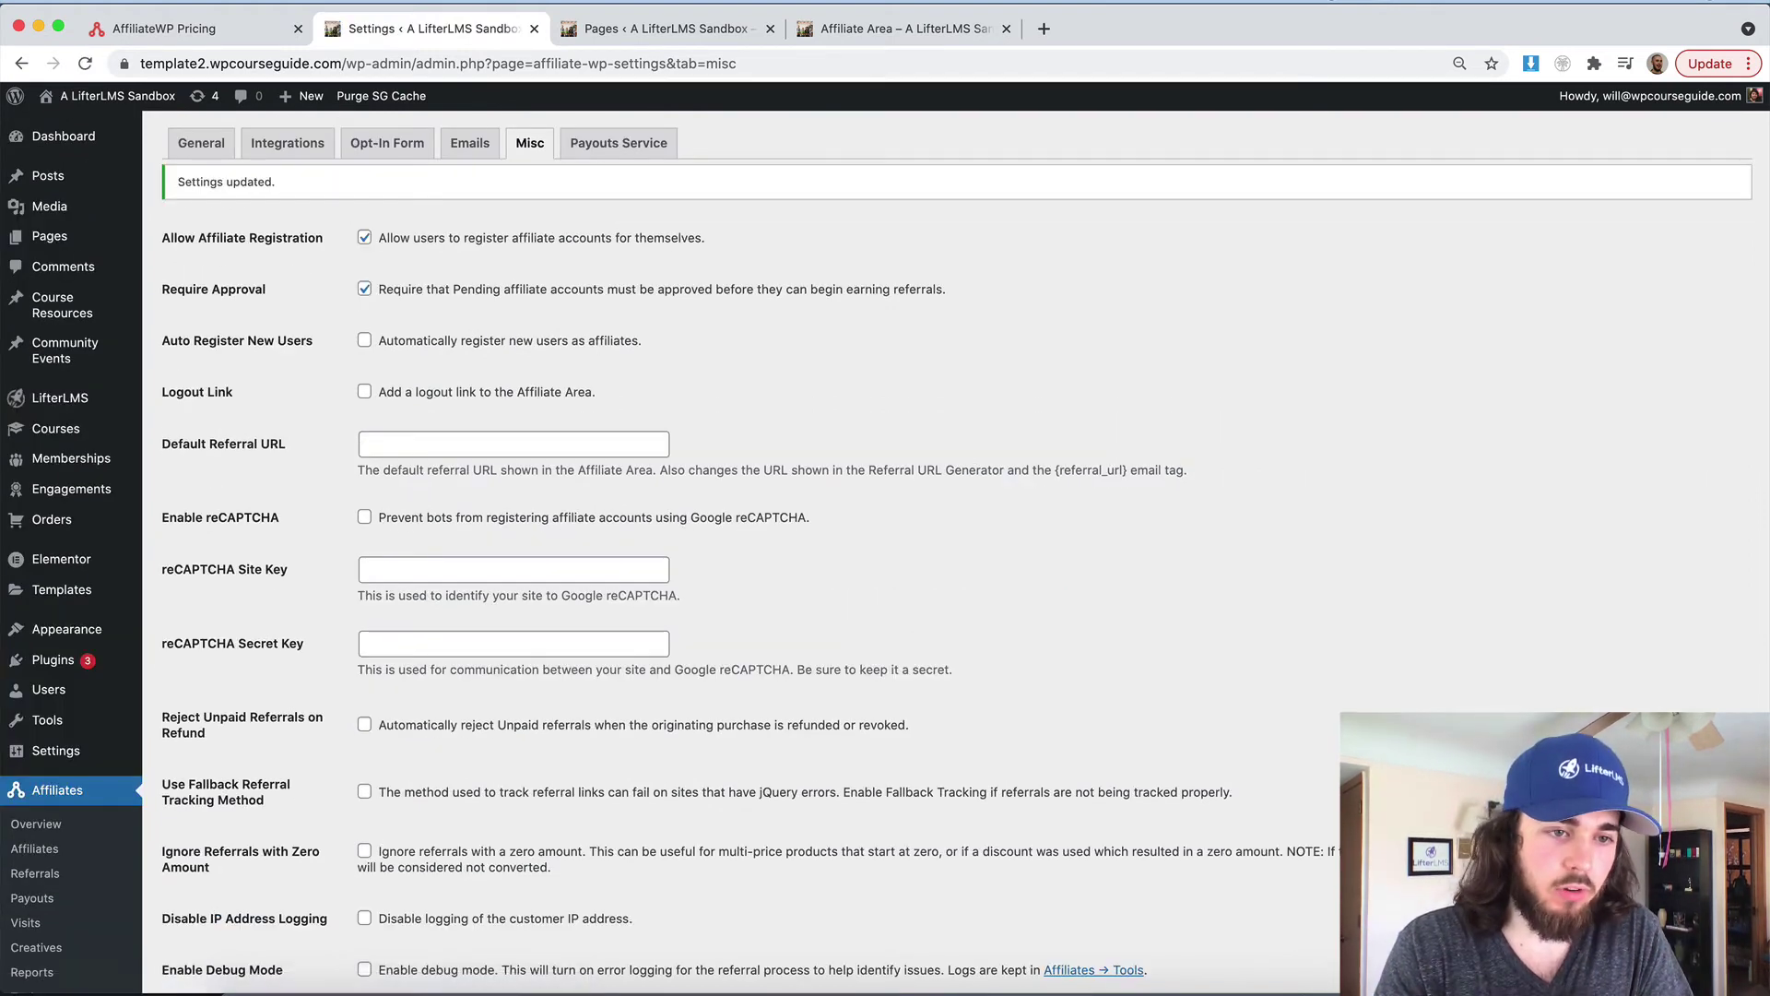
pyautogui.press('super+grave')
# Register a test affiliate from the logged-out Affiliate Area form, entering the affiliate's full name and details
pyautogui.click(84, 140)
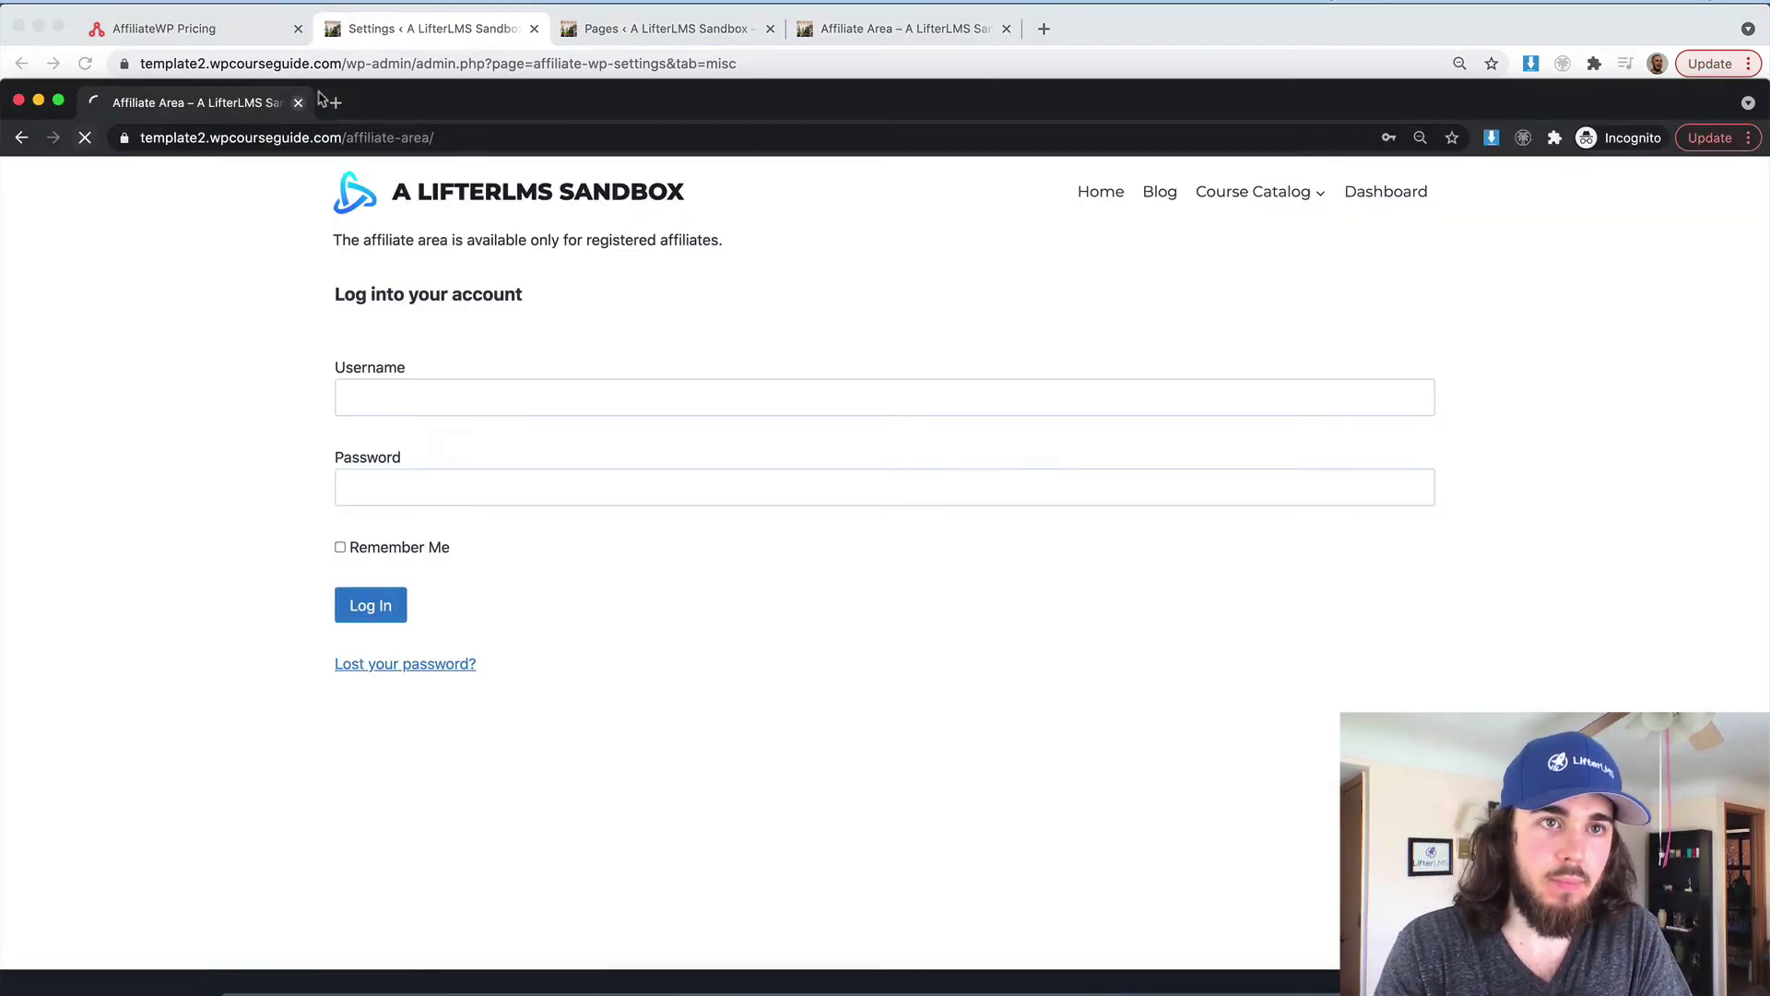
pyautogui.scroll(-3, 394, 265)
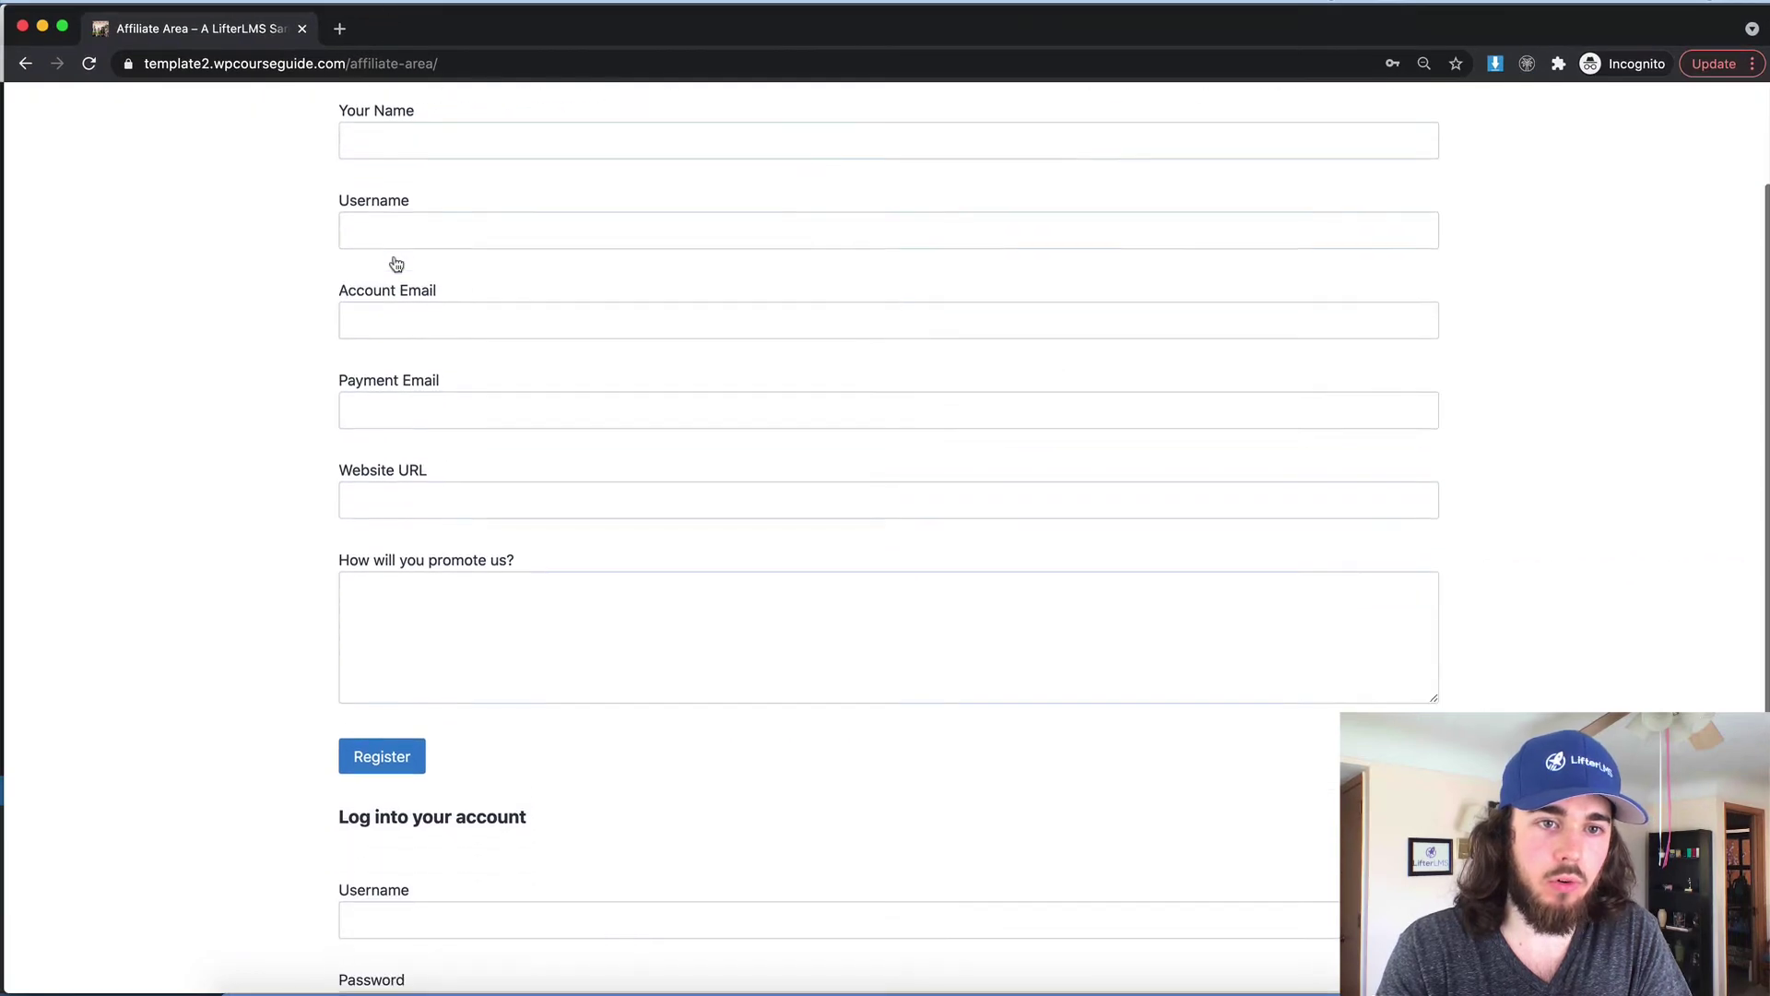
pyautogui.scroll(3, 394, 264)
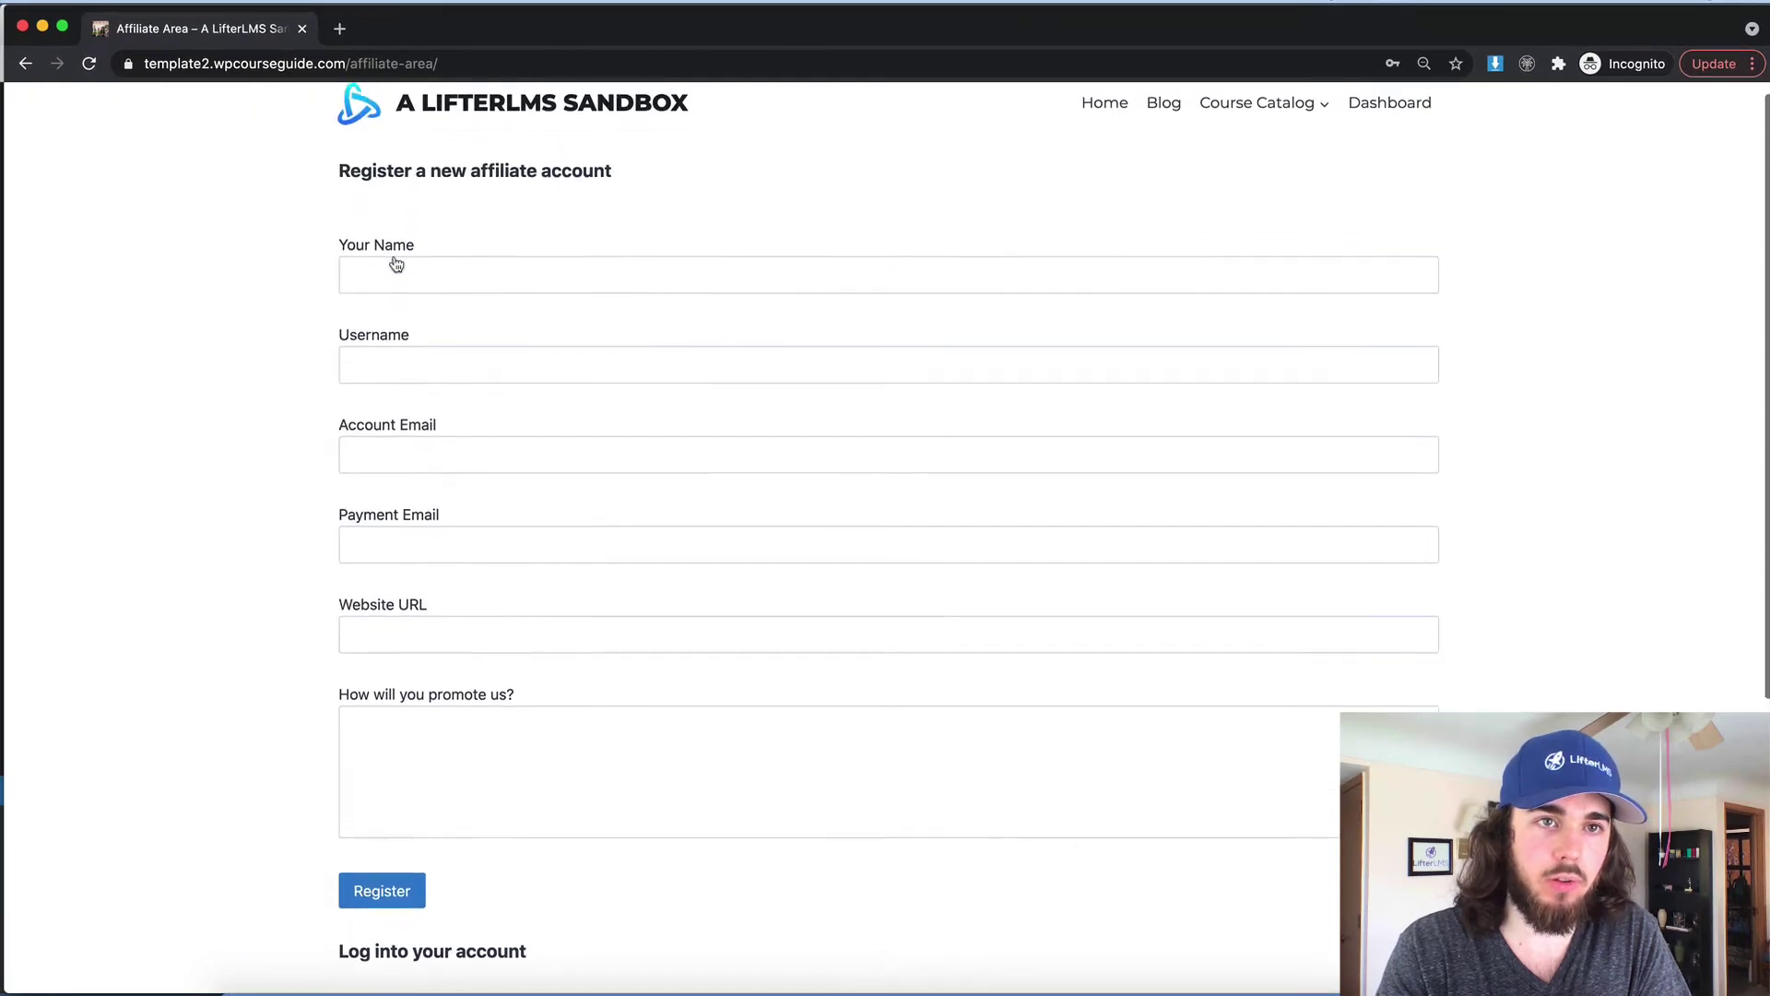
pyautogui.click(443, 275)
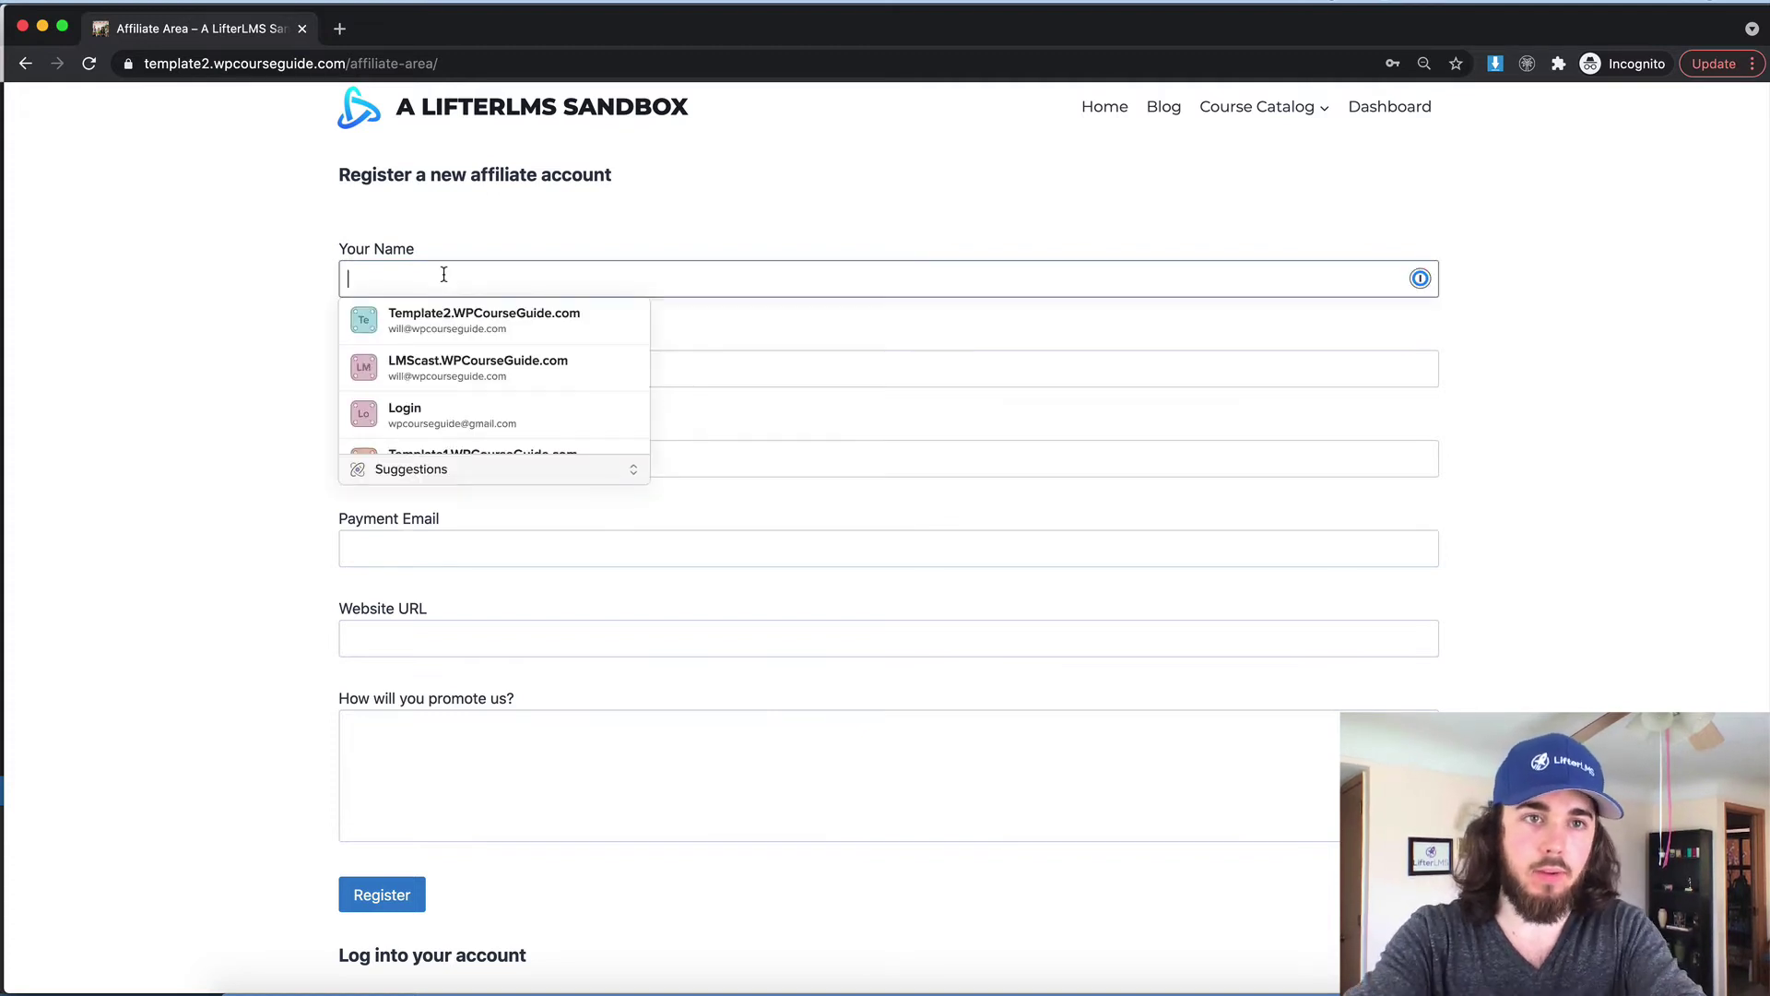
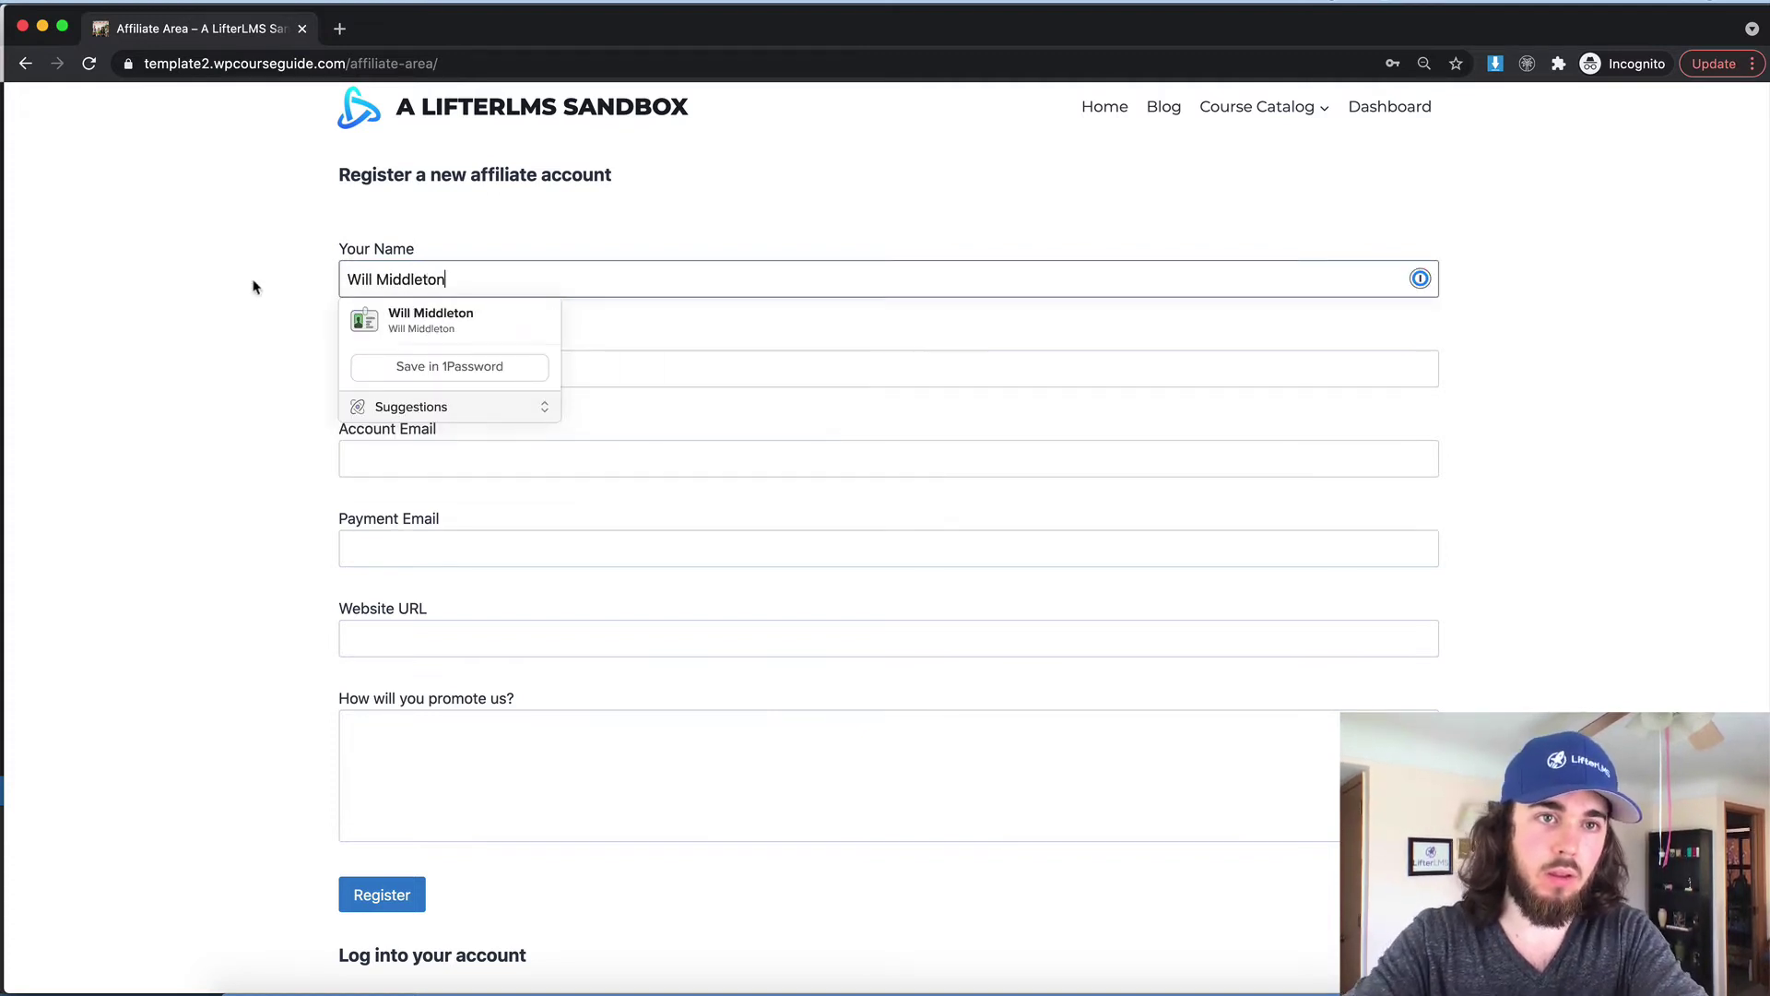
pyautogui.click(375, 341)
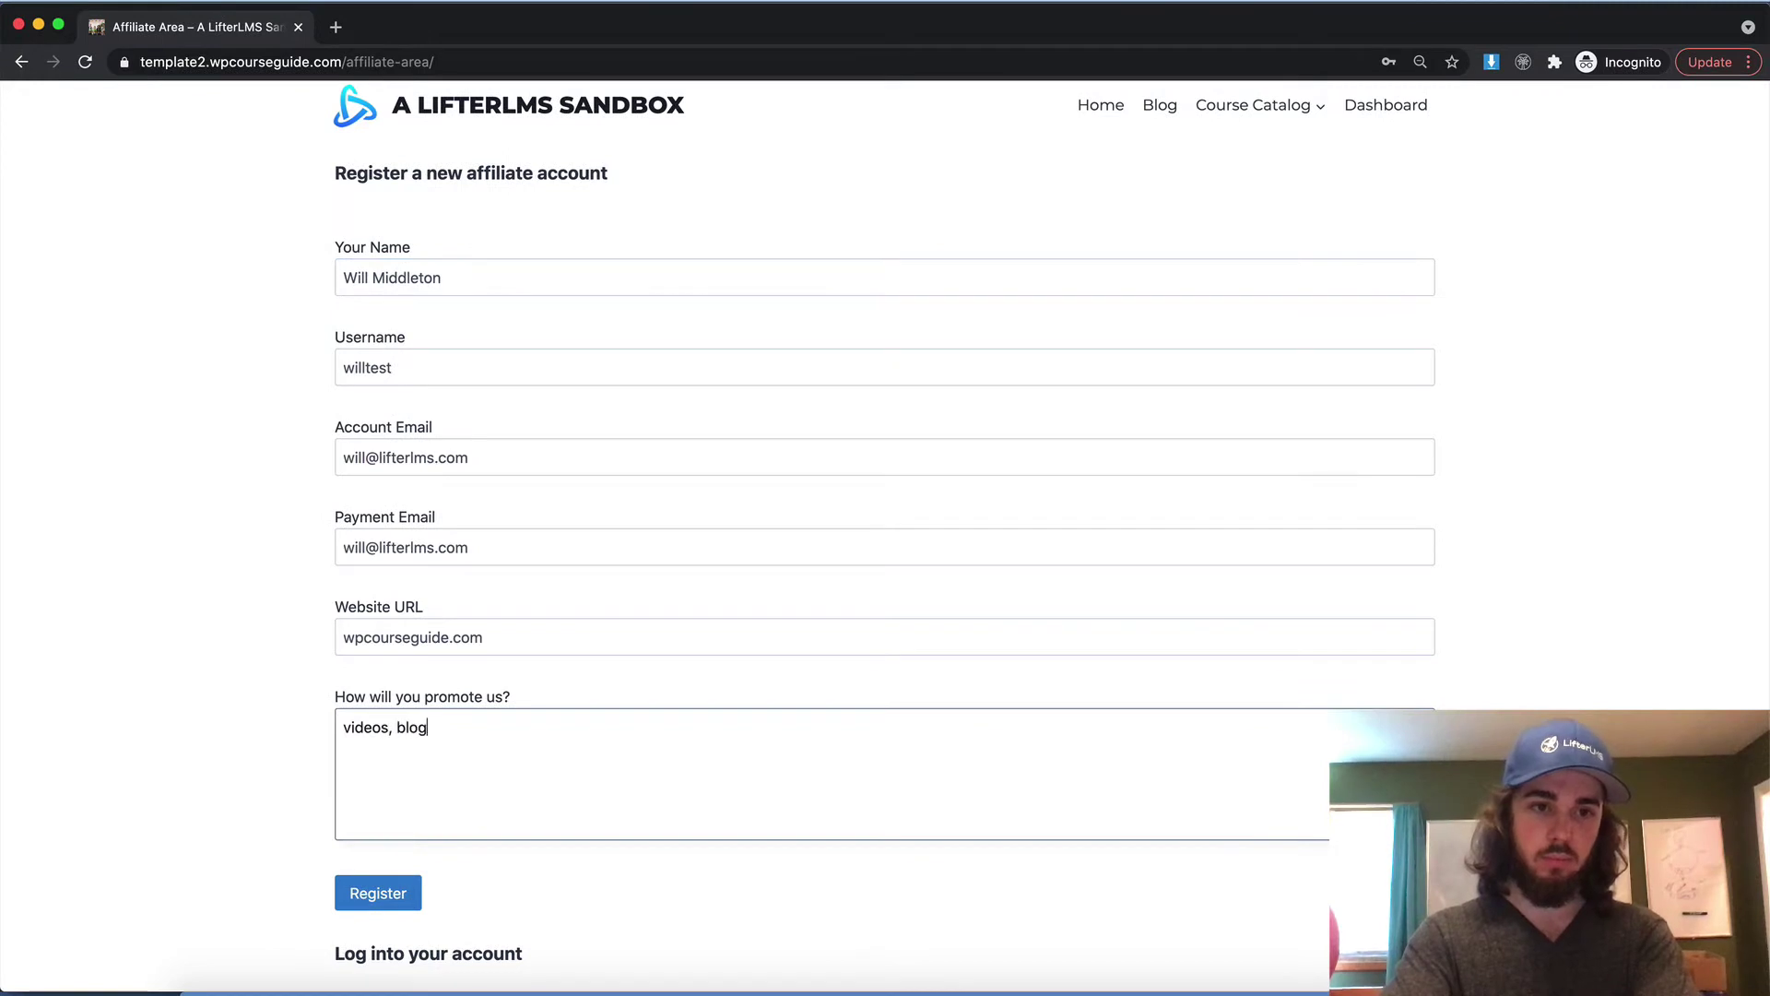
pyautogui.write('s, etc.')
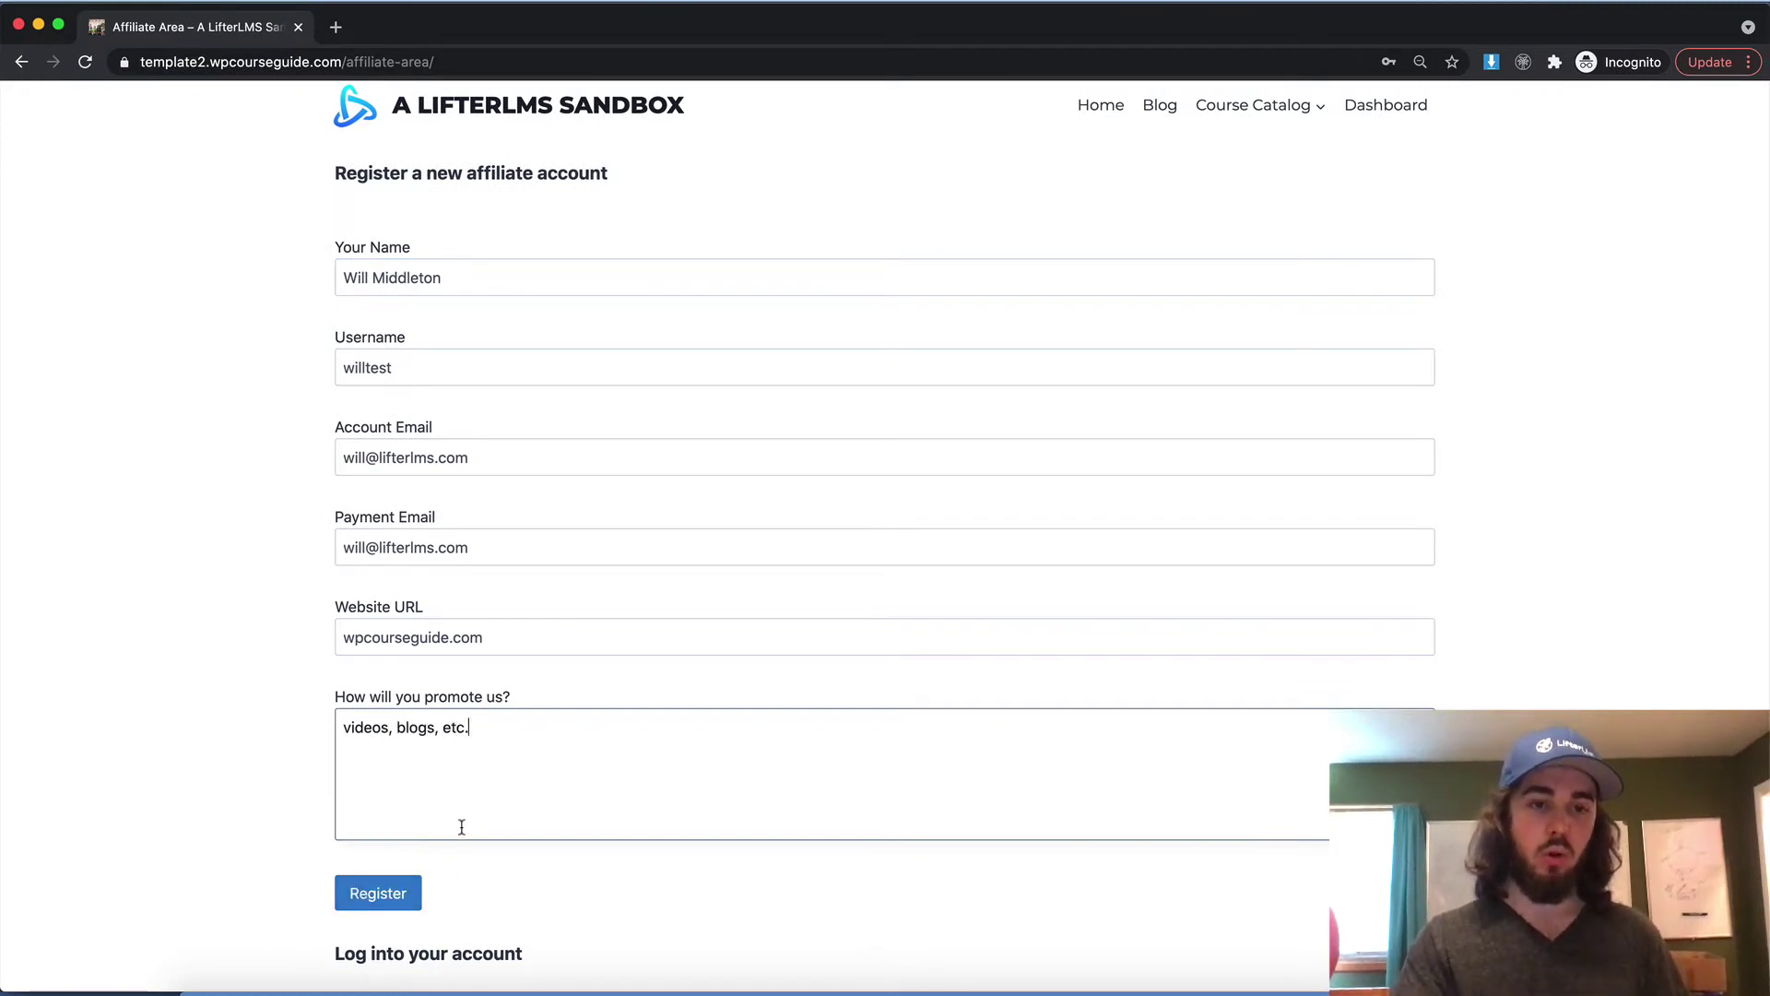
pyautogui.click(395, 886)
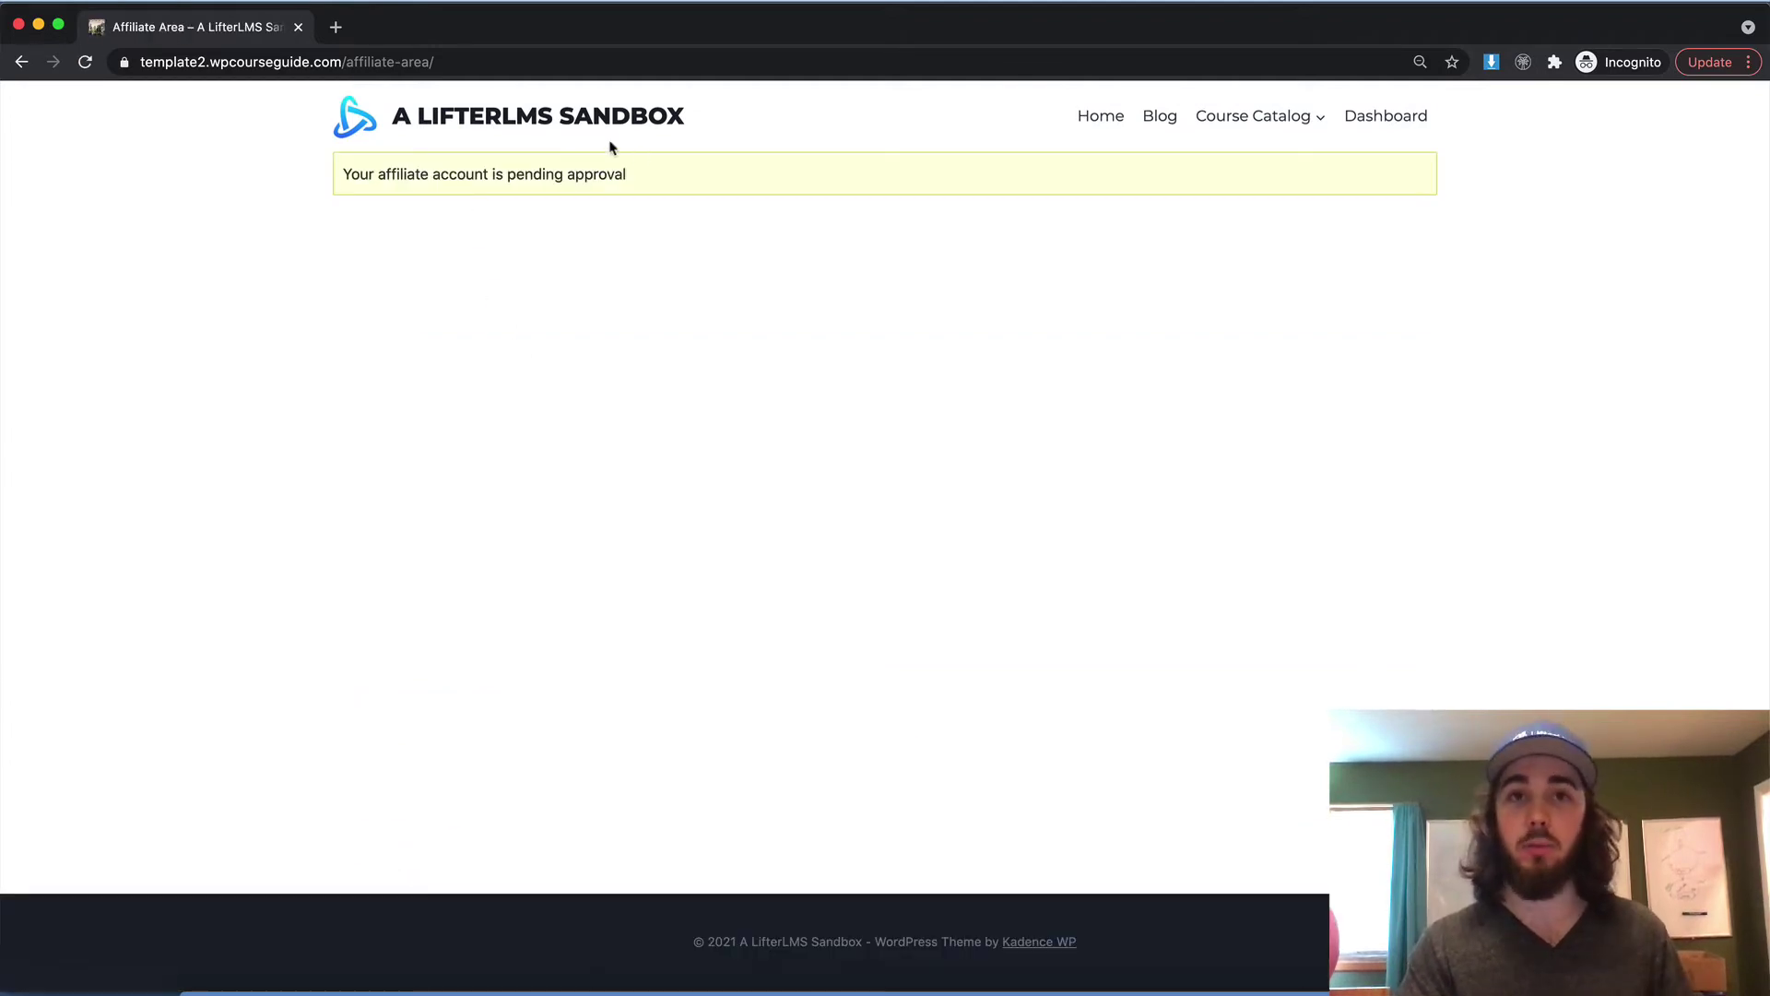
pyautogui.moveTo(554, 24); pyautogui.dragTo(546, 92)
# Accept the test affiliate's pending application in the Affiliates list so it shows as active
pyautogui.click(434, 30)
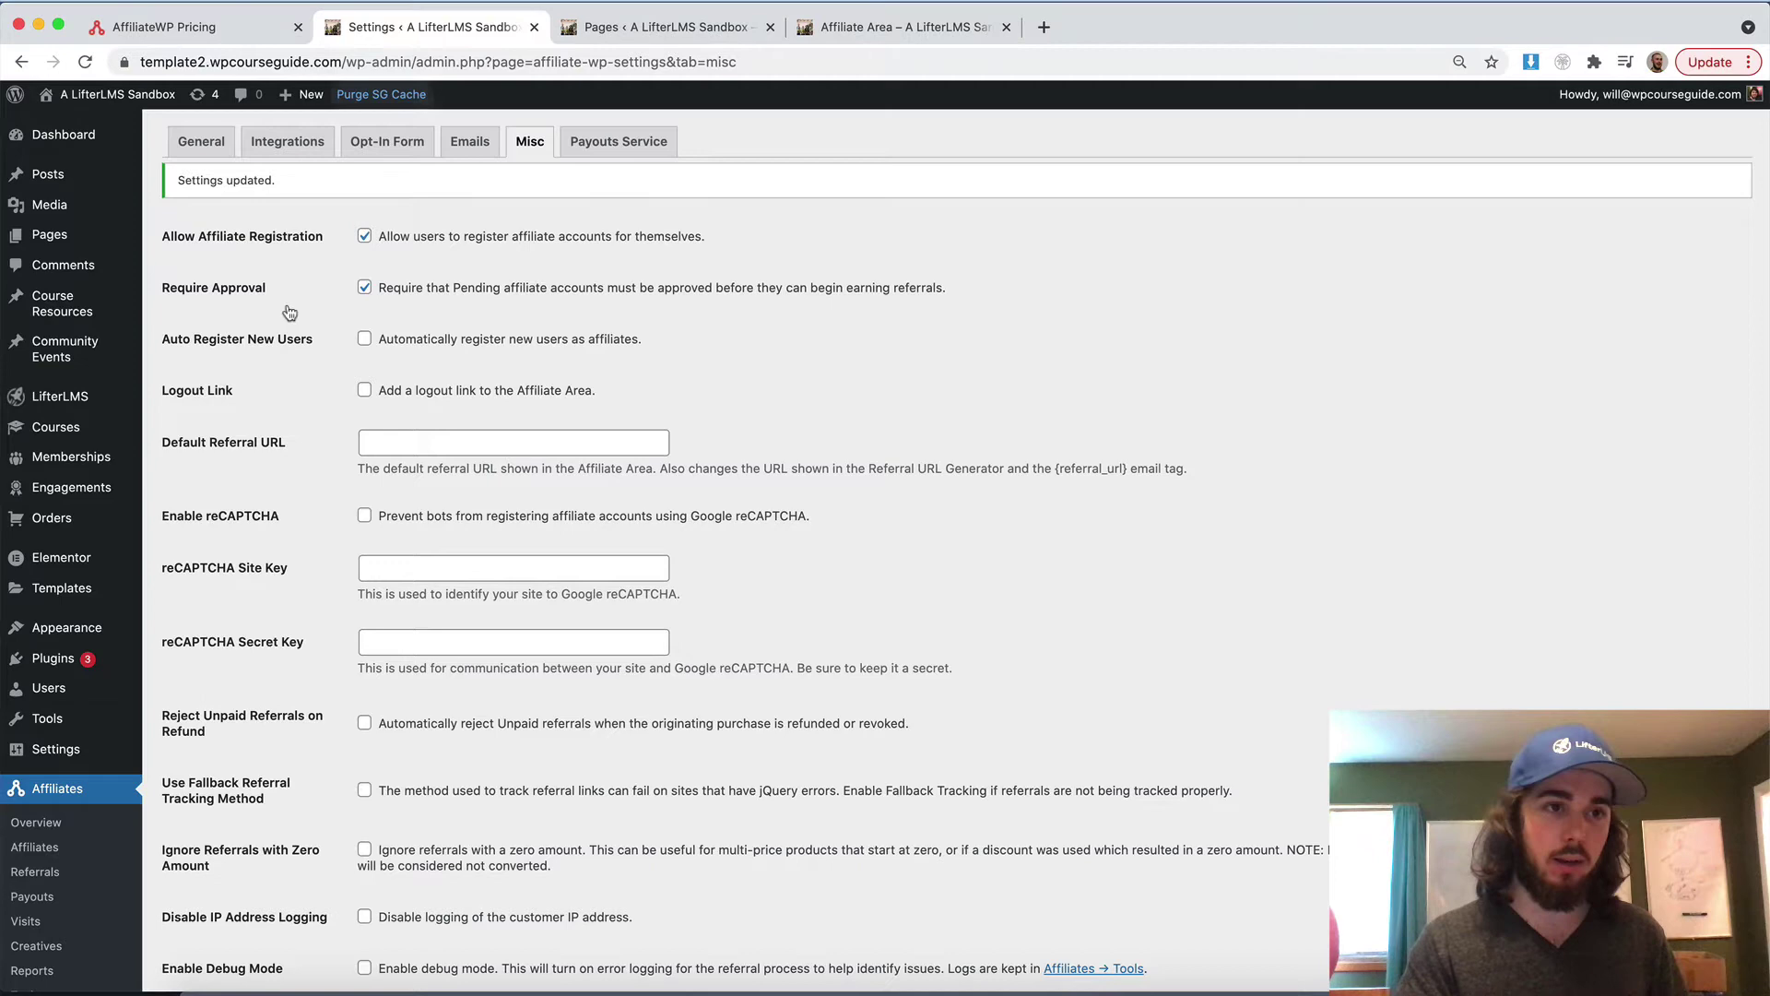
pyautogui.scroll(-1, 55, 784)
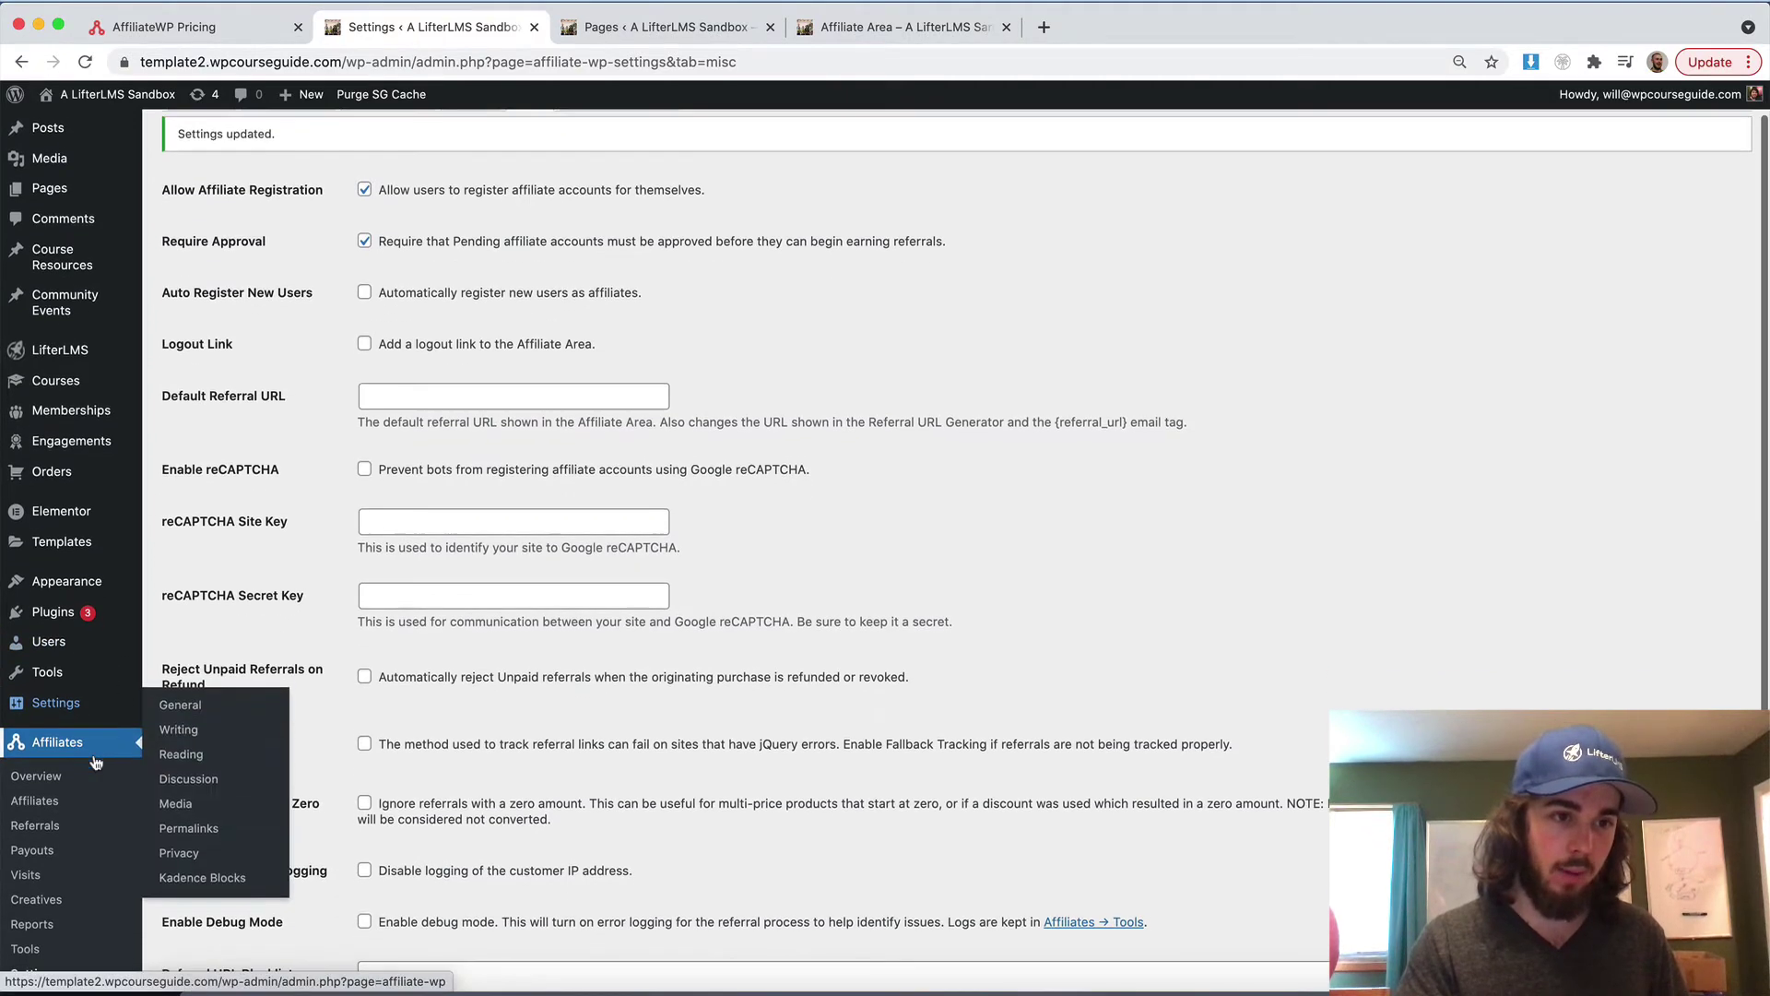
pyautogui.click(34, 800)
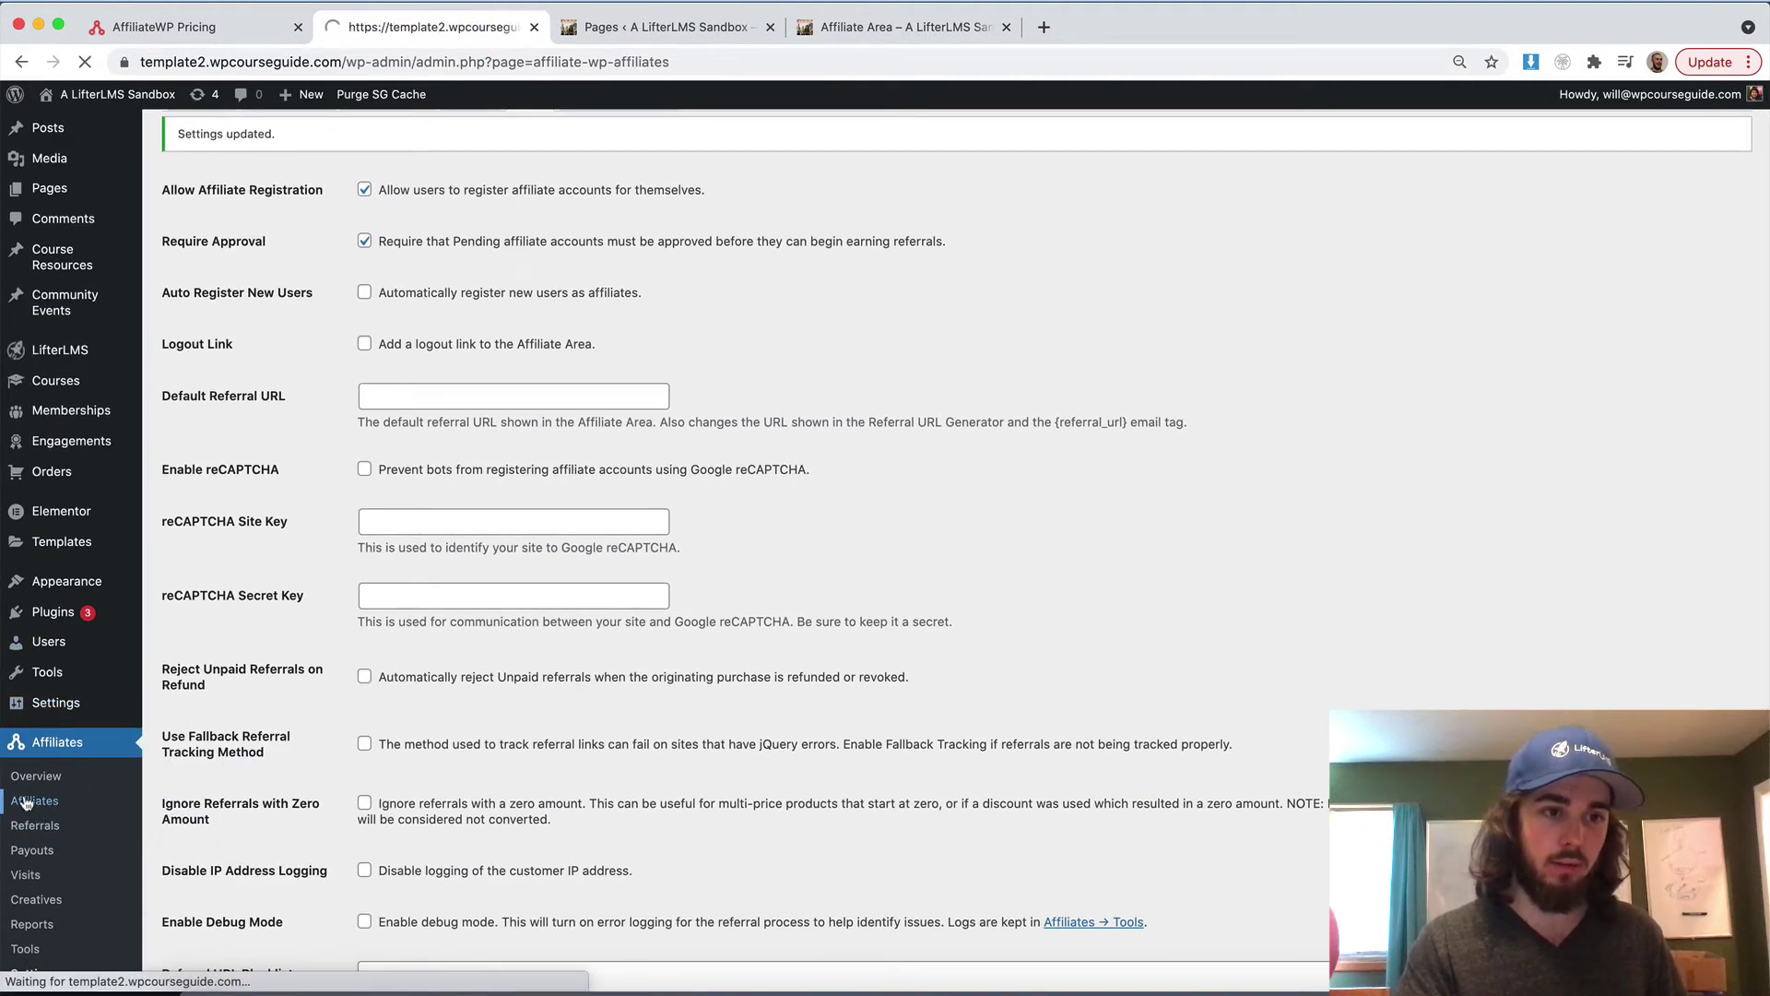
pyautogui.moveTo(613, 263)
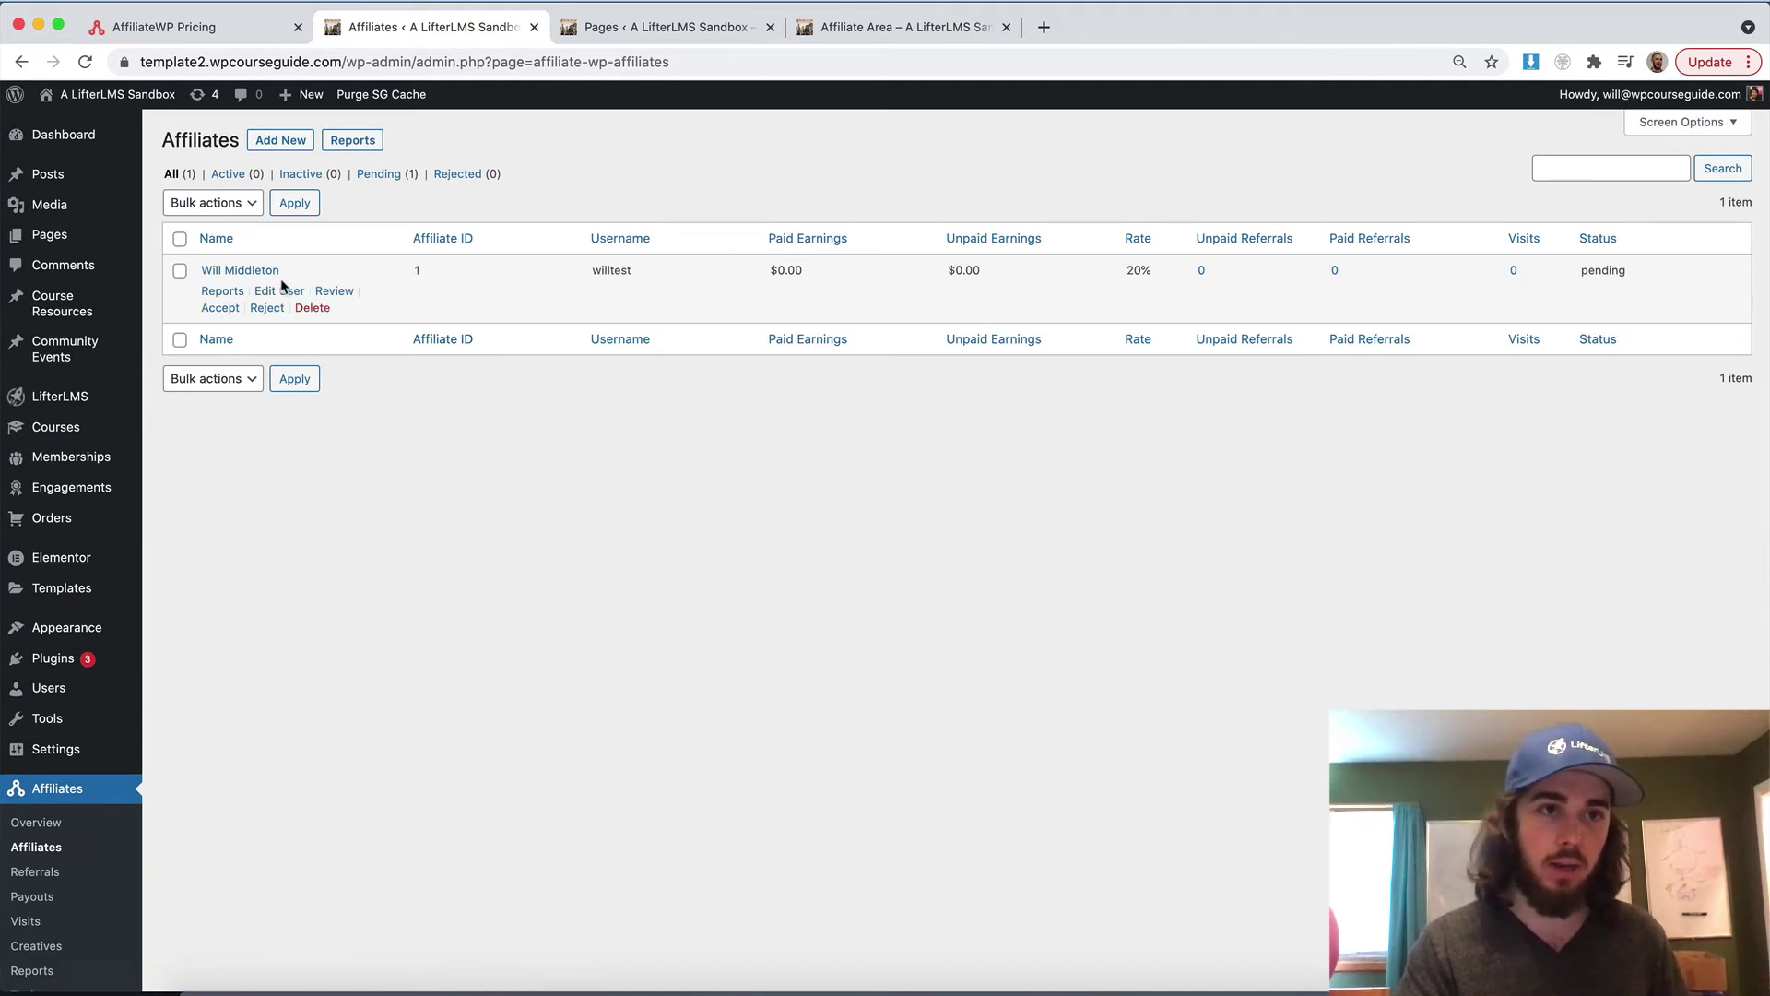
pyautogui.click(218, 308)
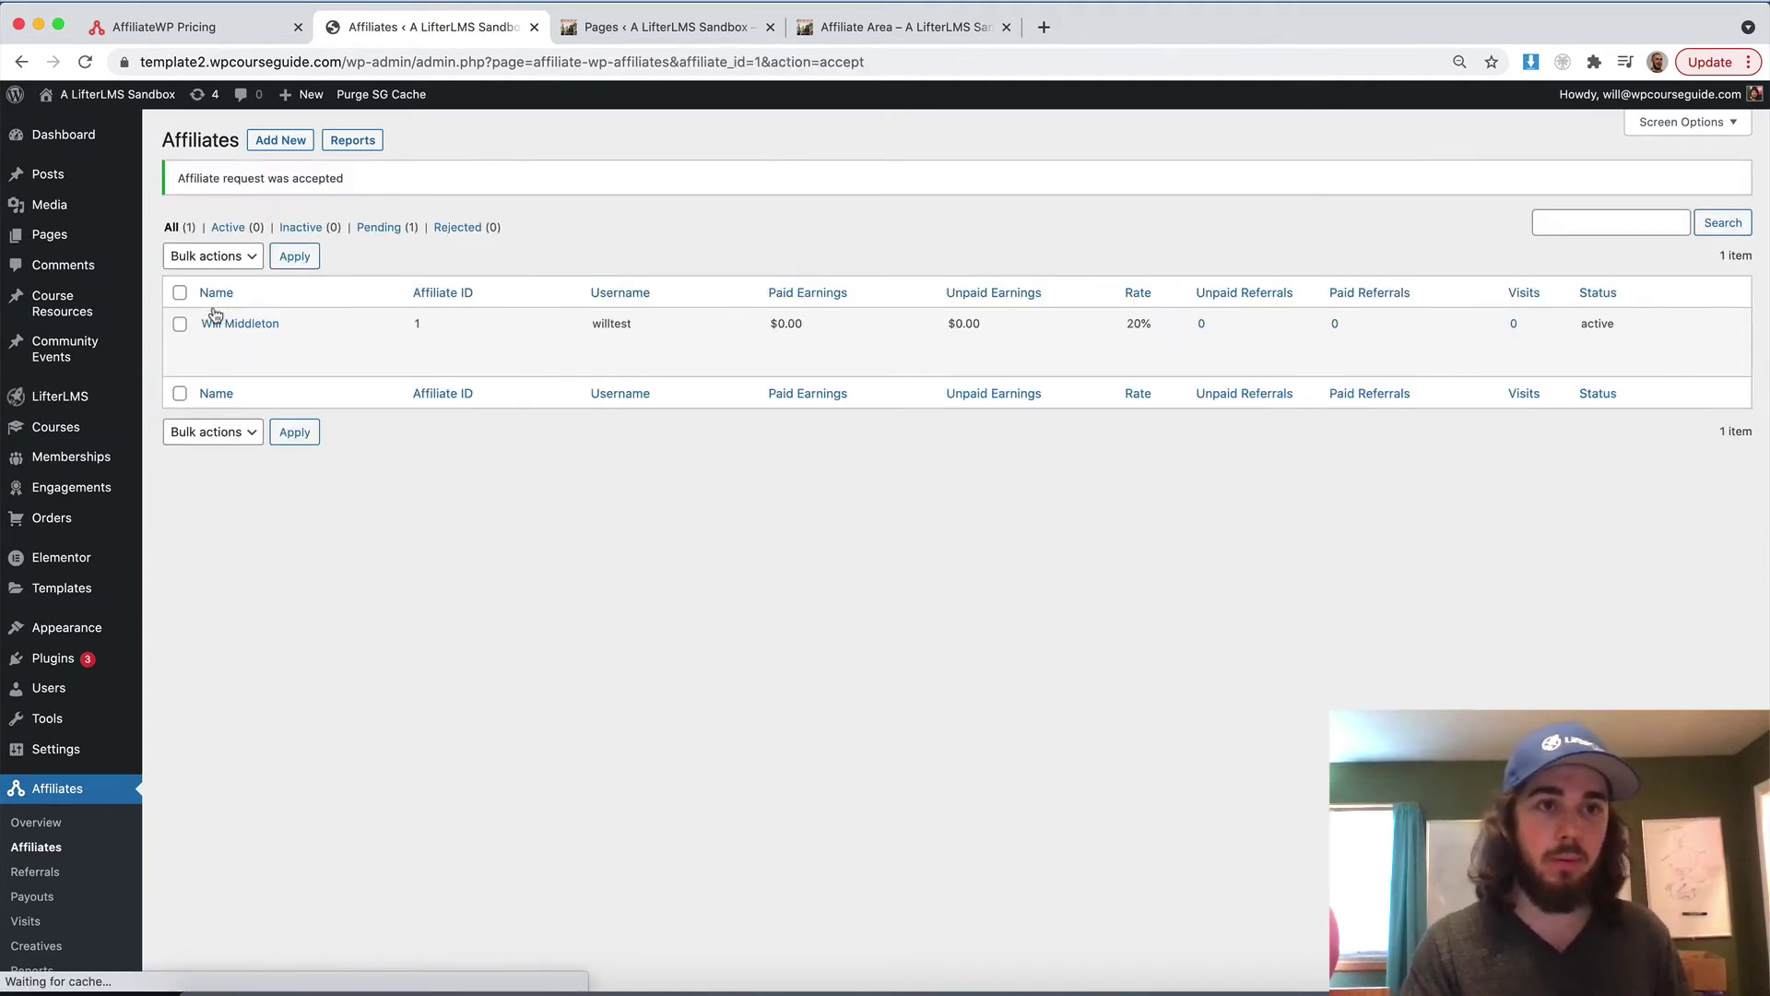
pyautogui.press('super+grave')
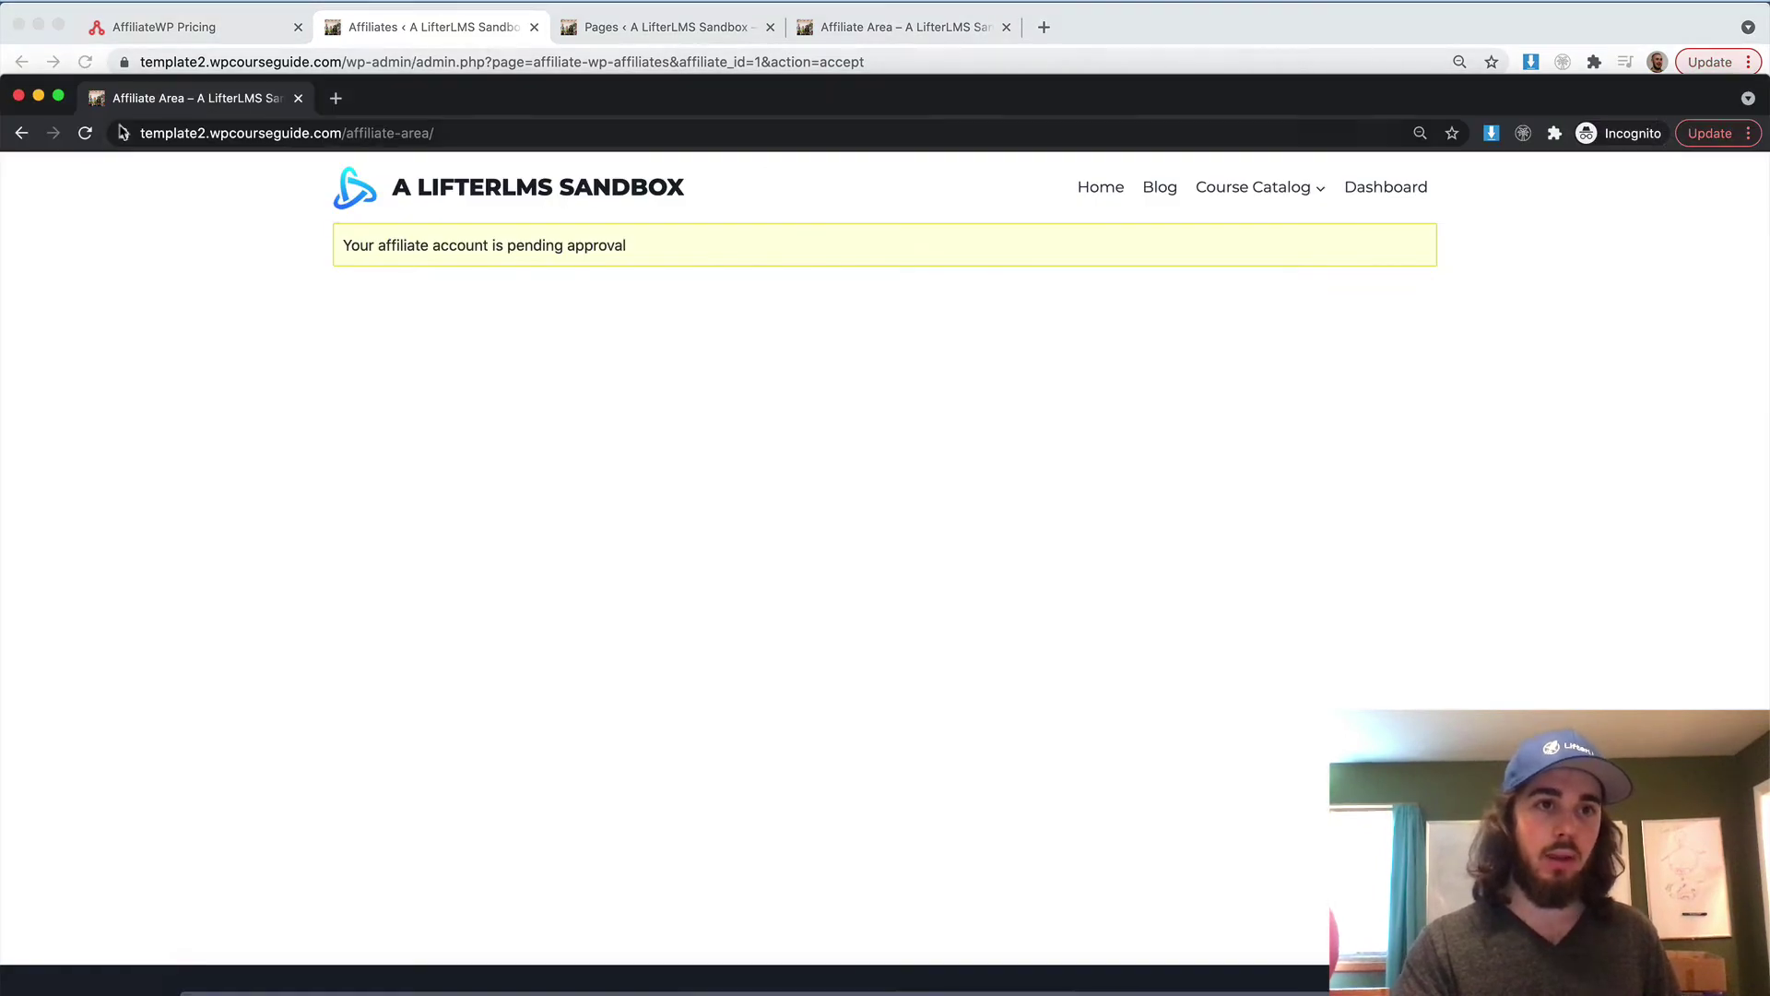
pyautogui.click(85, 132)
pyautogui.press('Return')
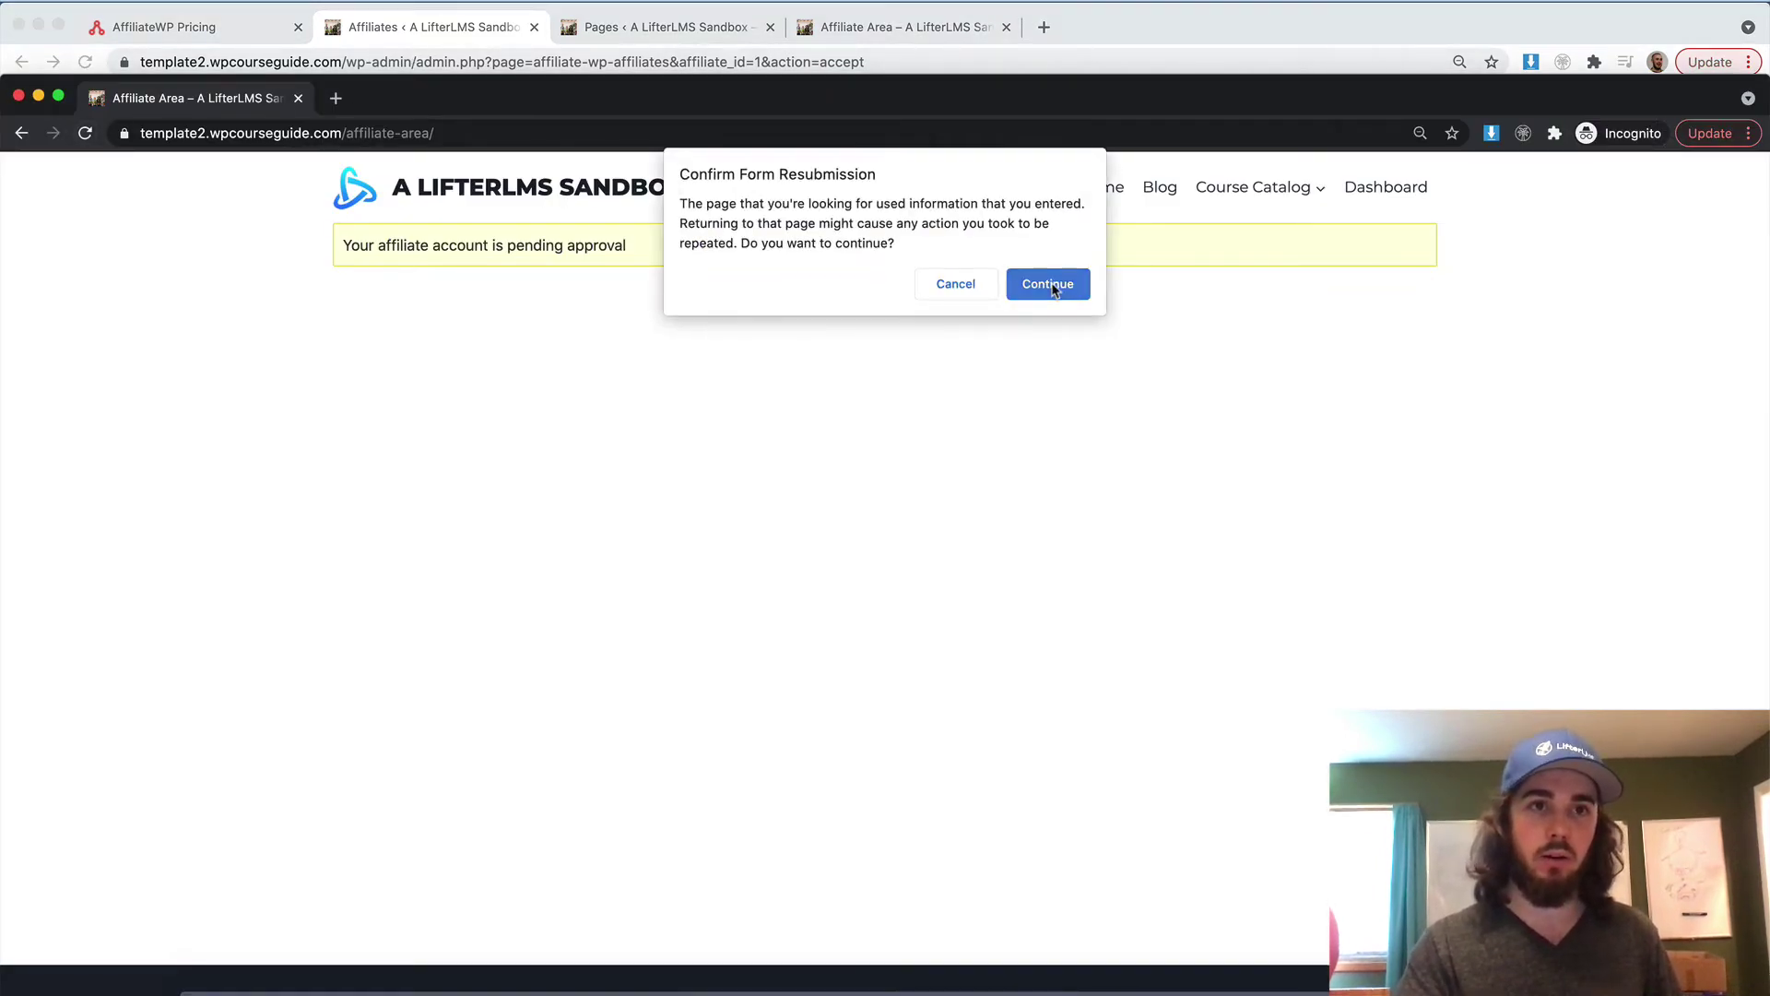
pyautogui.doubleClick(590, 98)
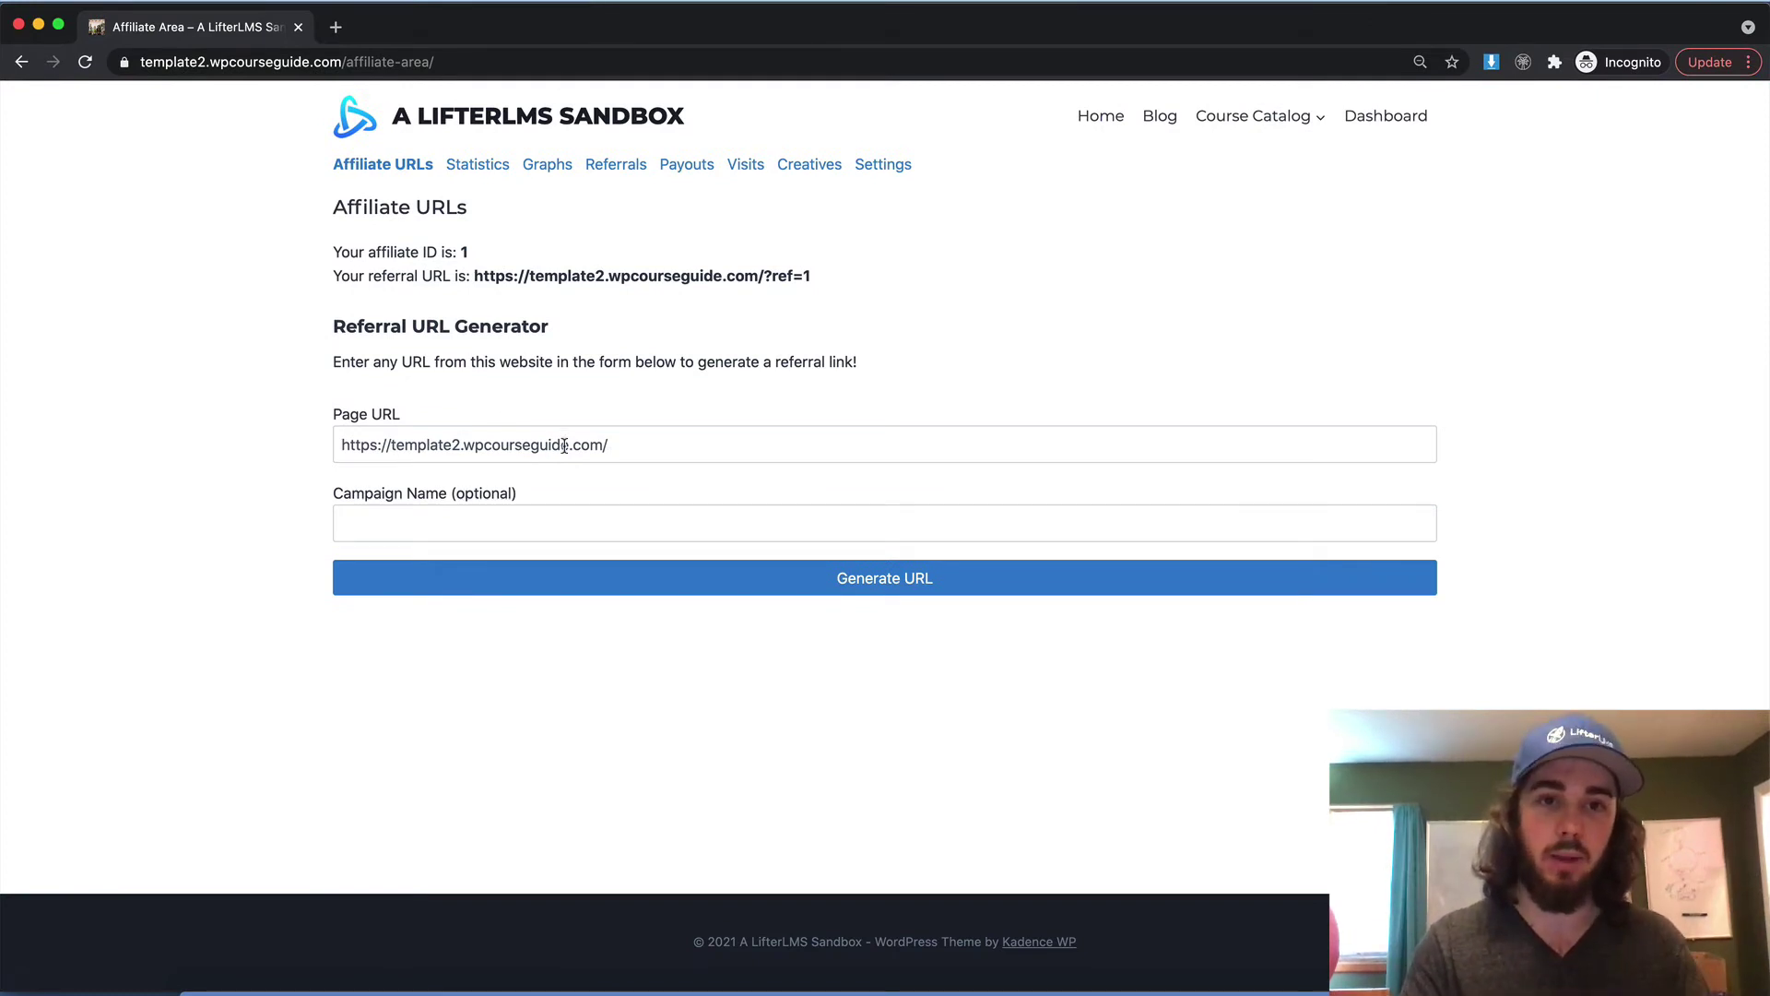
pyautogui.click(656, 588)
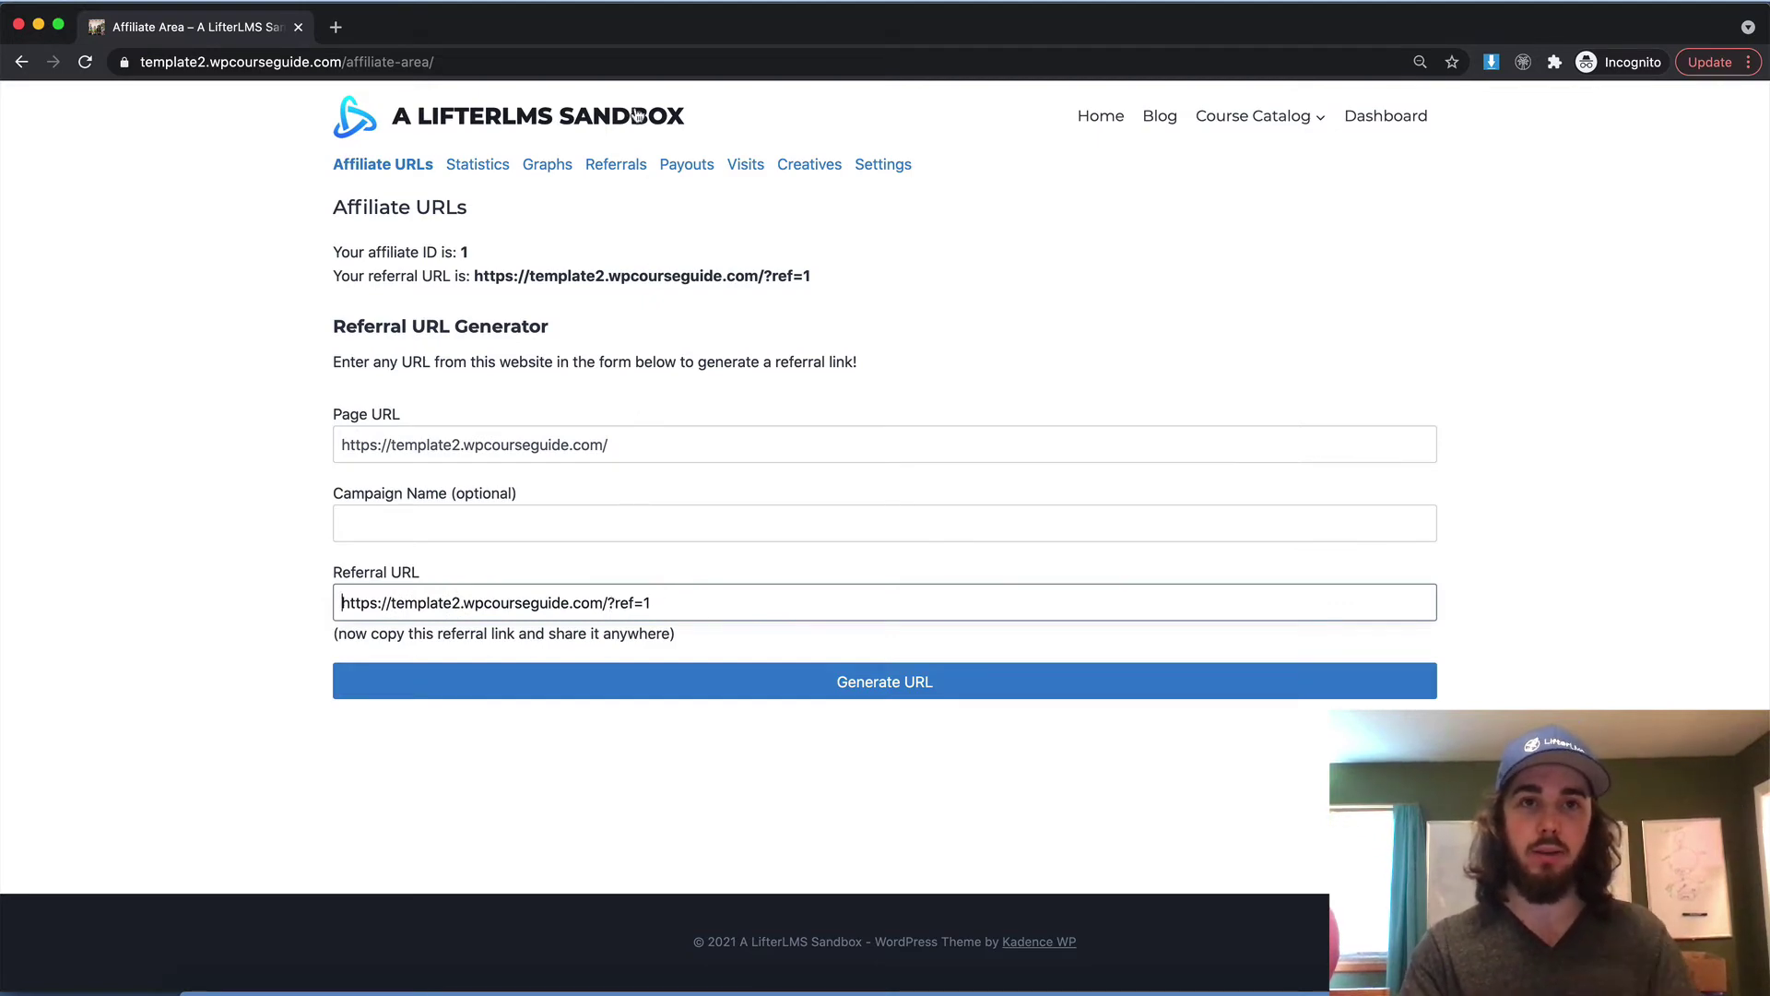
pyautogui.moveTo(638, 43); pyautogui.dragTo(638, 159)
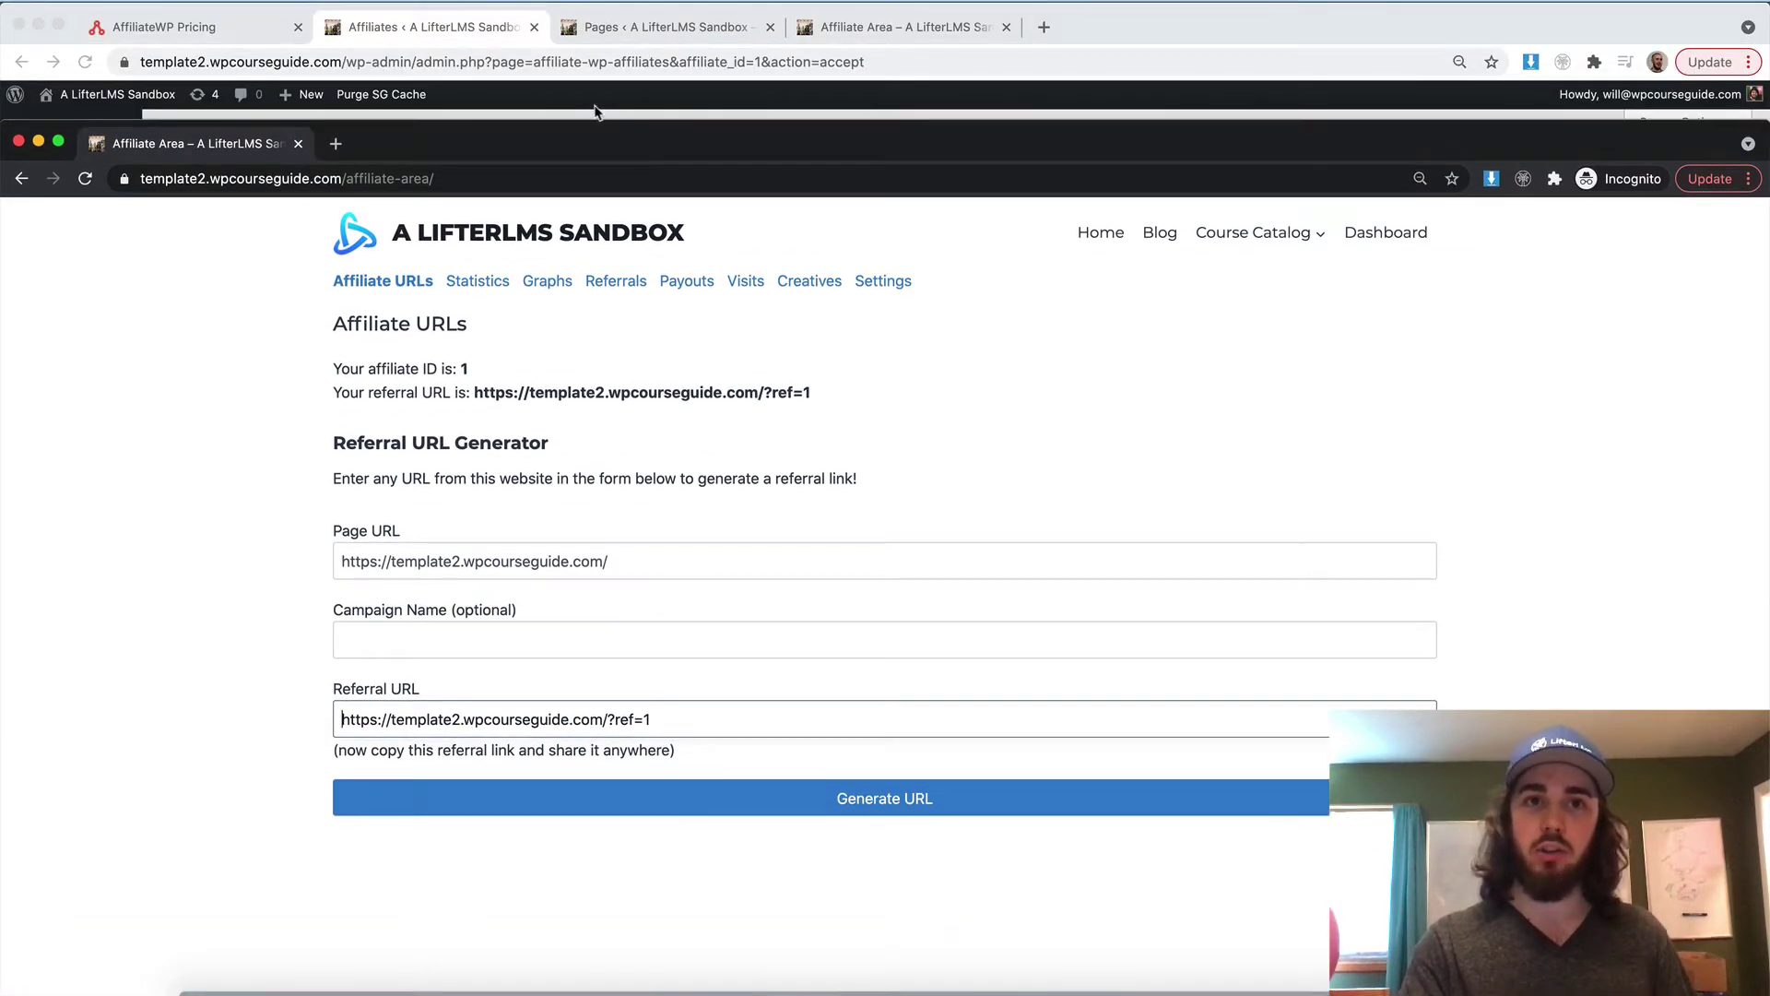
pyautogui.click(595, 110)
# In AffiliateWP settings, compare Flat USD and settle the referral rate type on Percentage
pyautogui.scroll(-3, 72, 846)
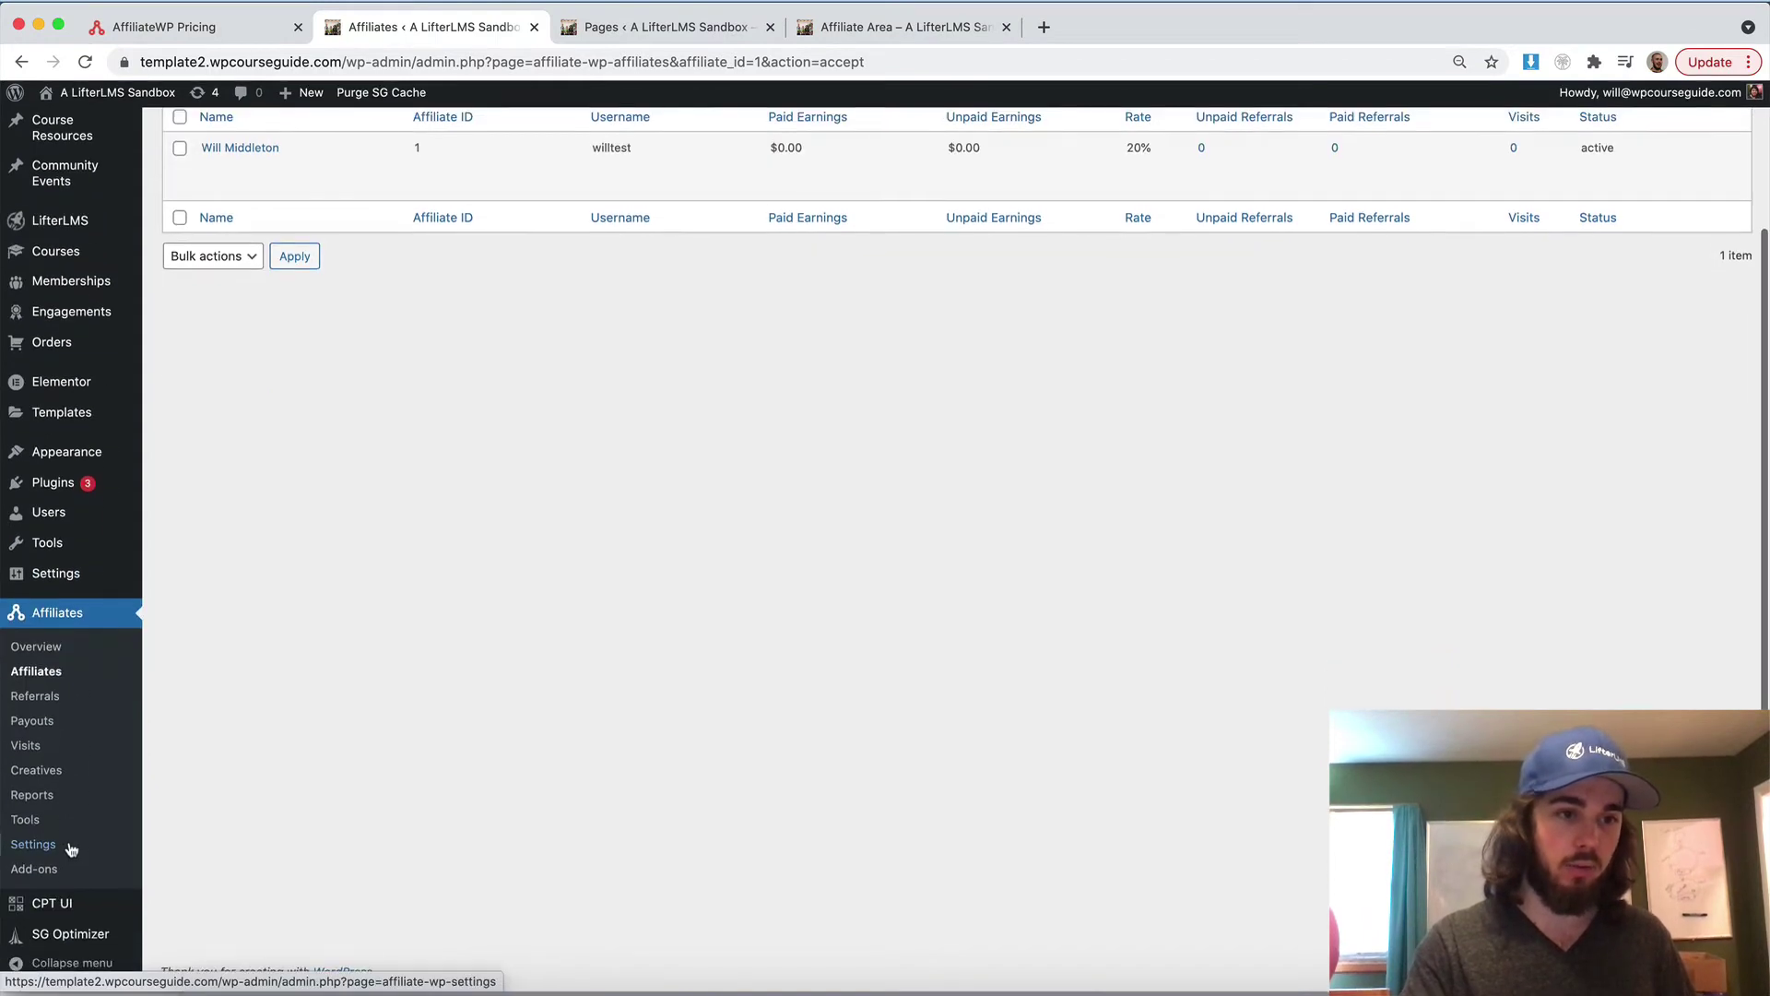
pyautogui.click(70, 846)
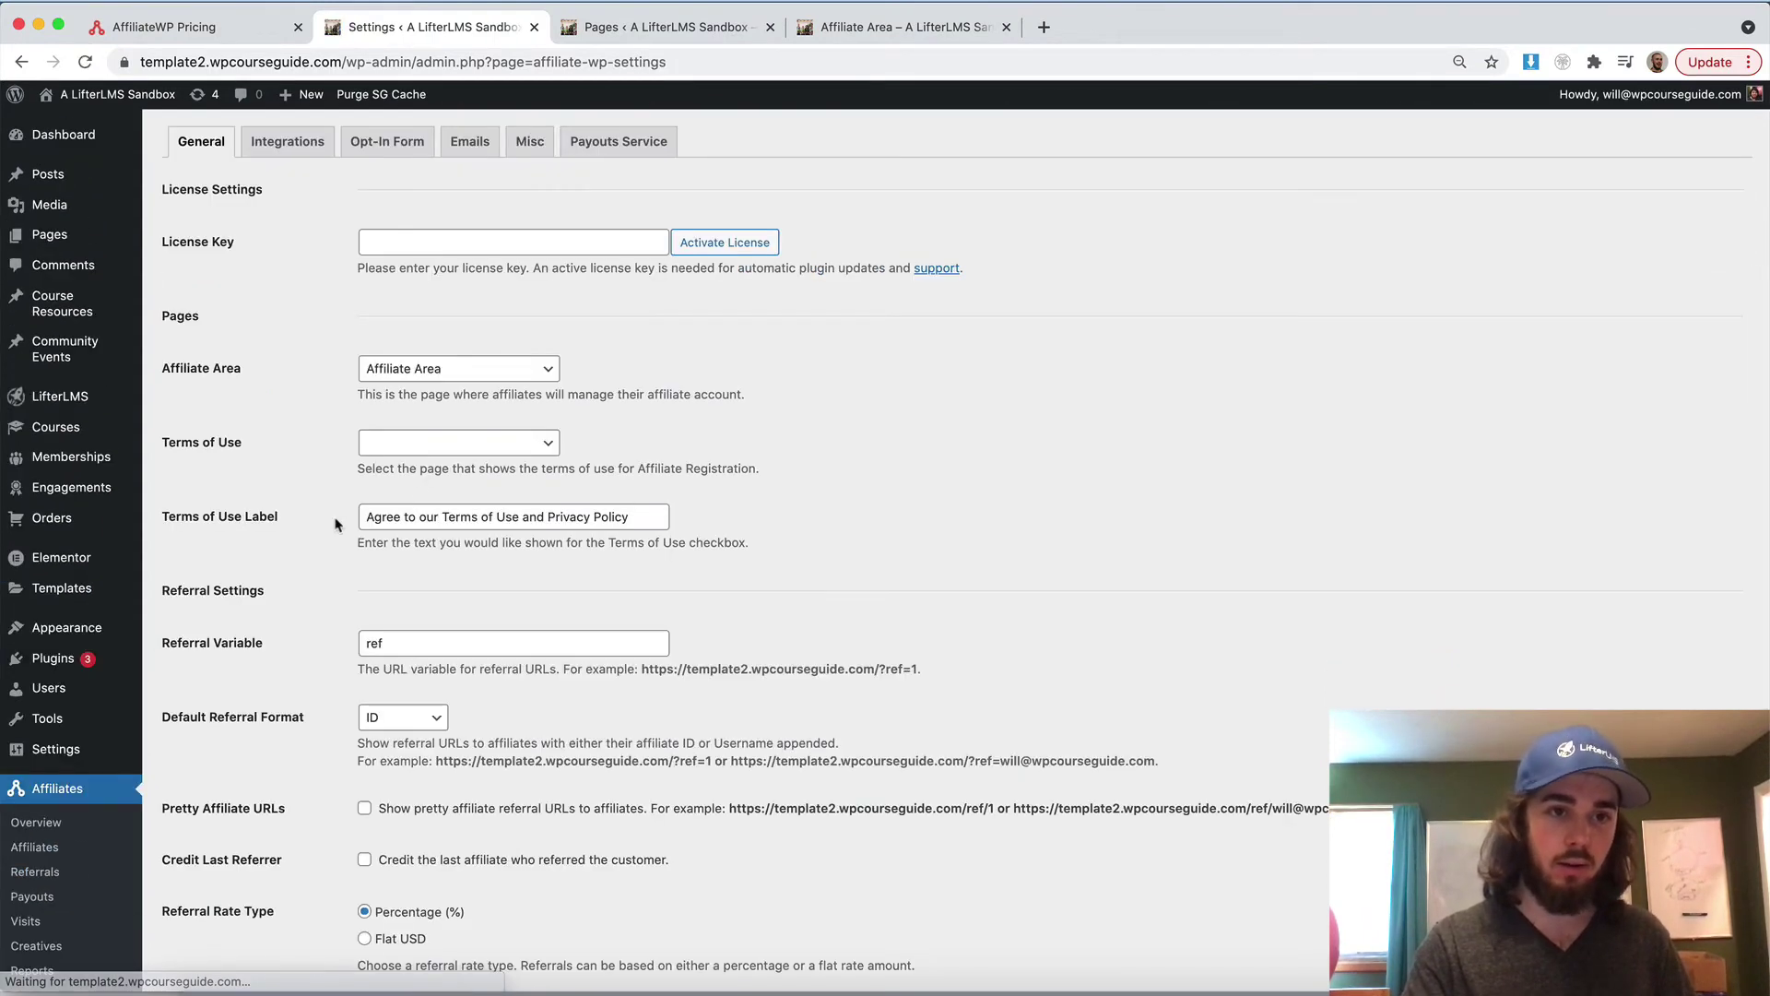
pyautogui.scroll(-3, 335, 525)
pyautogui.doubleClick(401, 502)
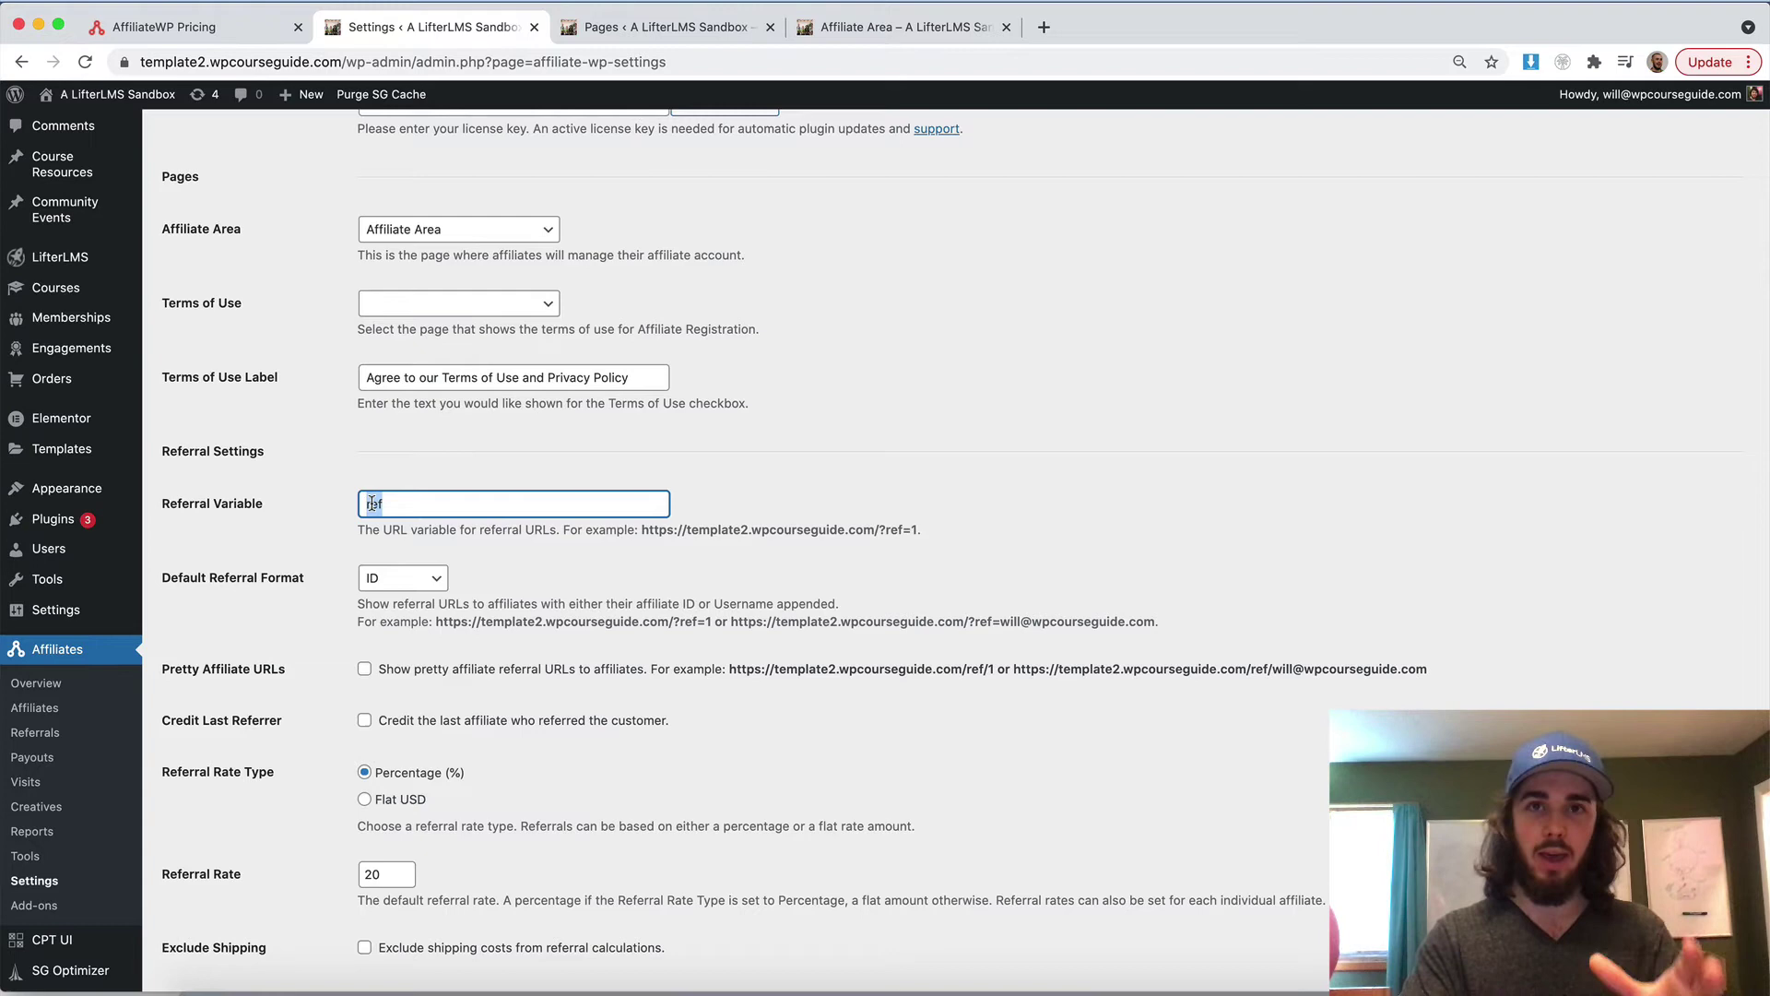
pyautogui.scroll(-5, 423, 542)
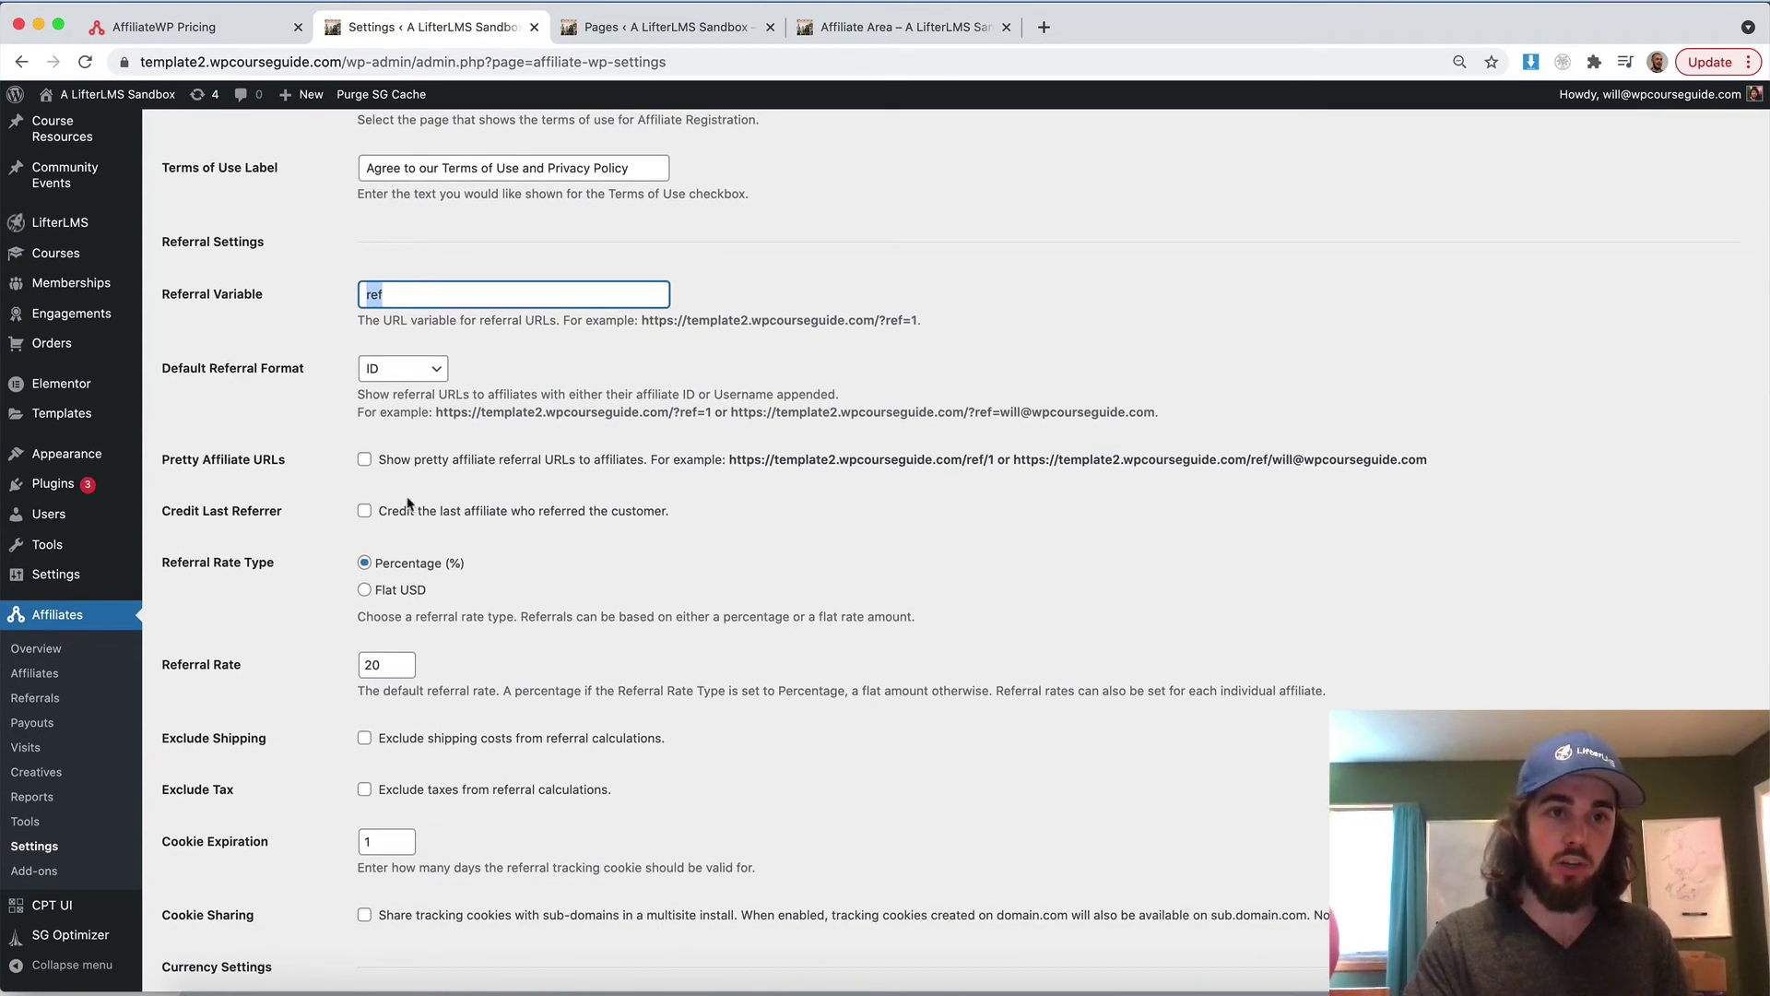
pyautogui.scroll(-1, 405, 539)
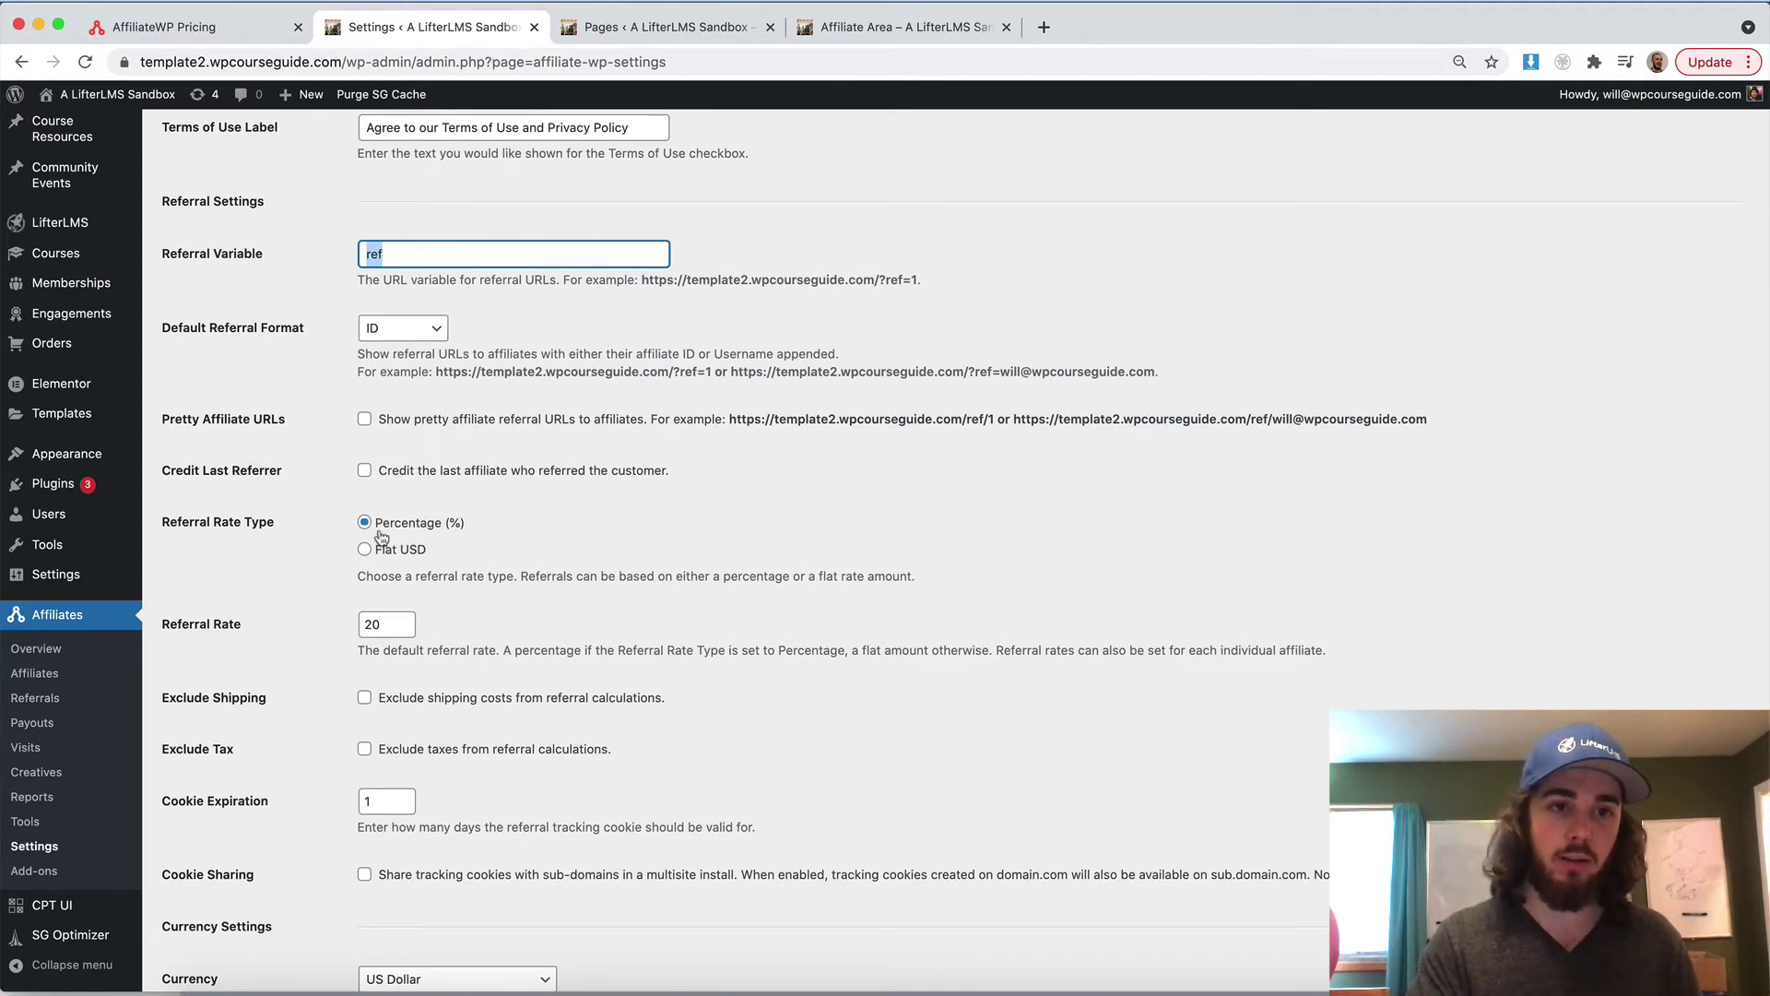
pyautogui.click(367, 551)
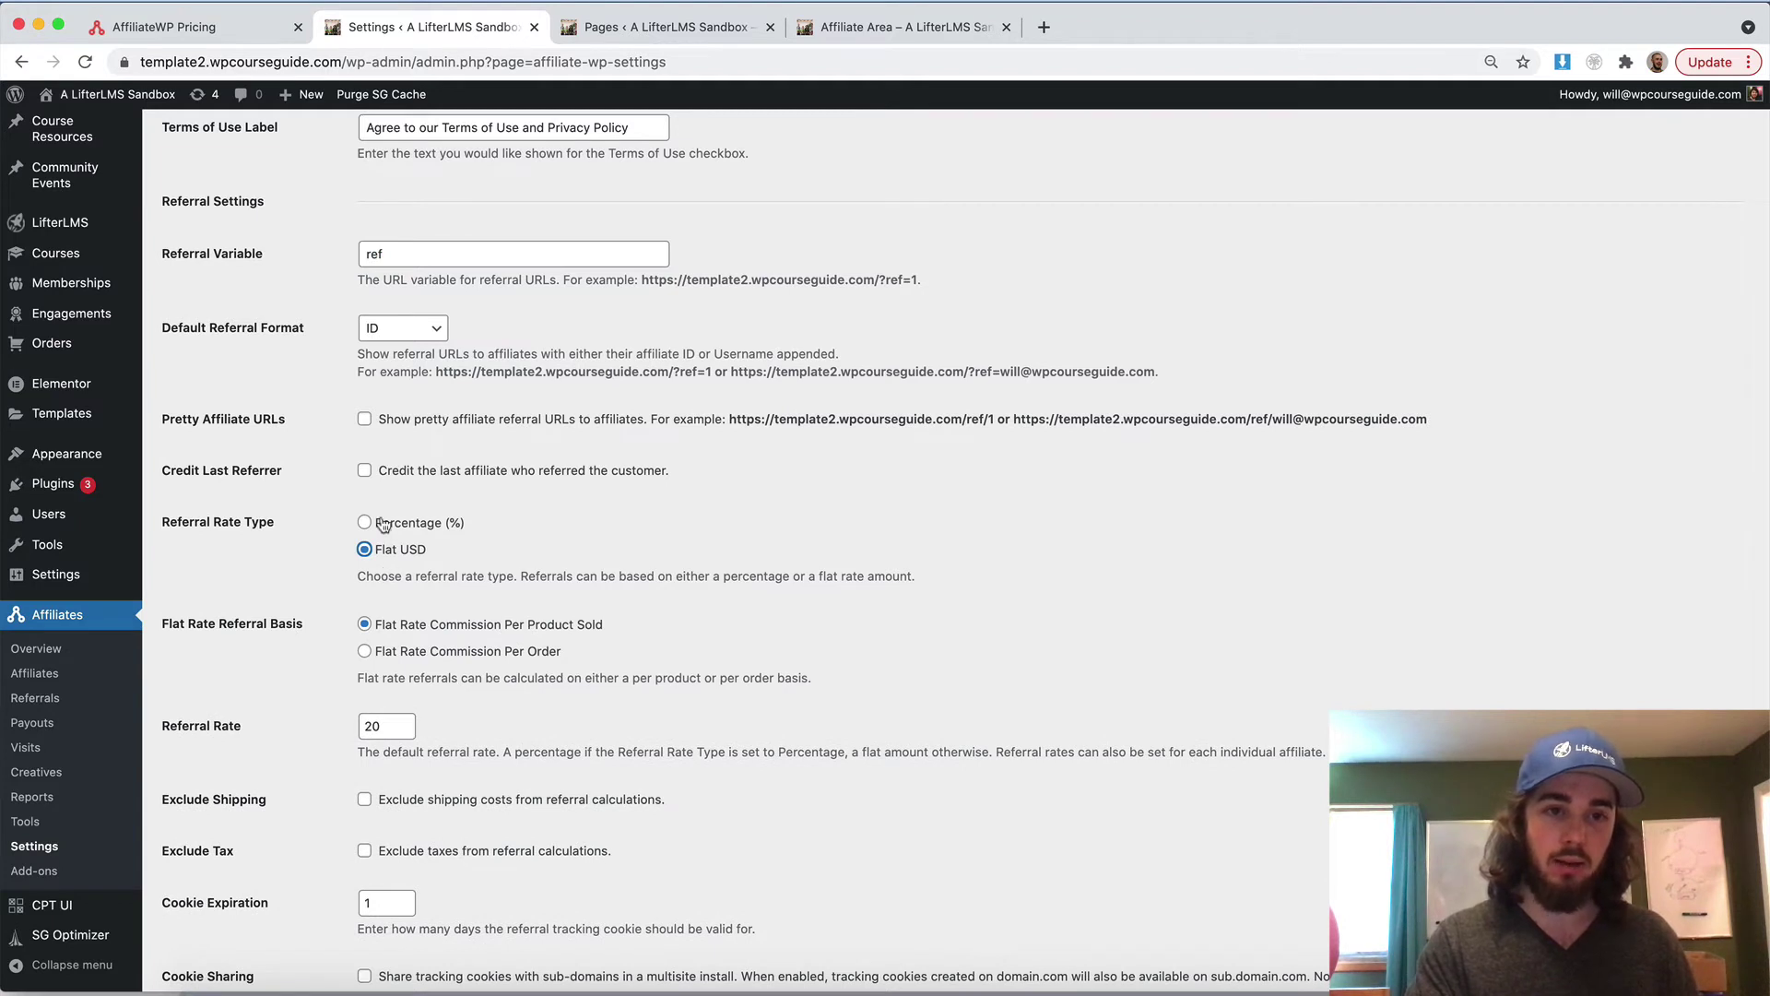
pyautogui.click(380, 526)
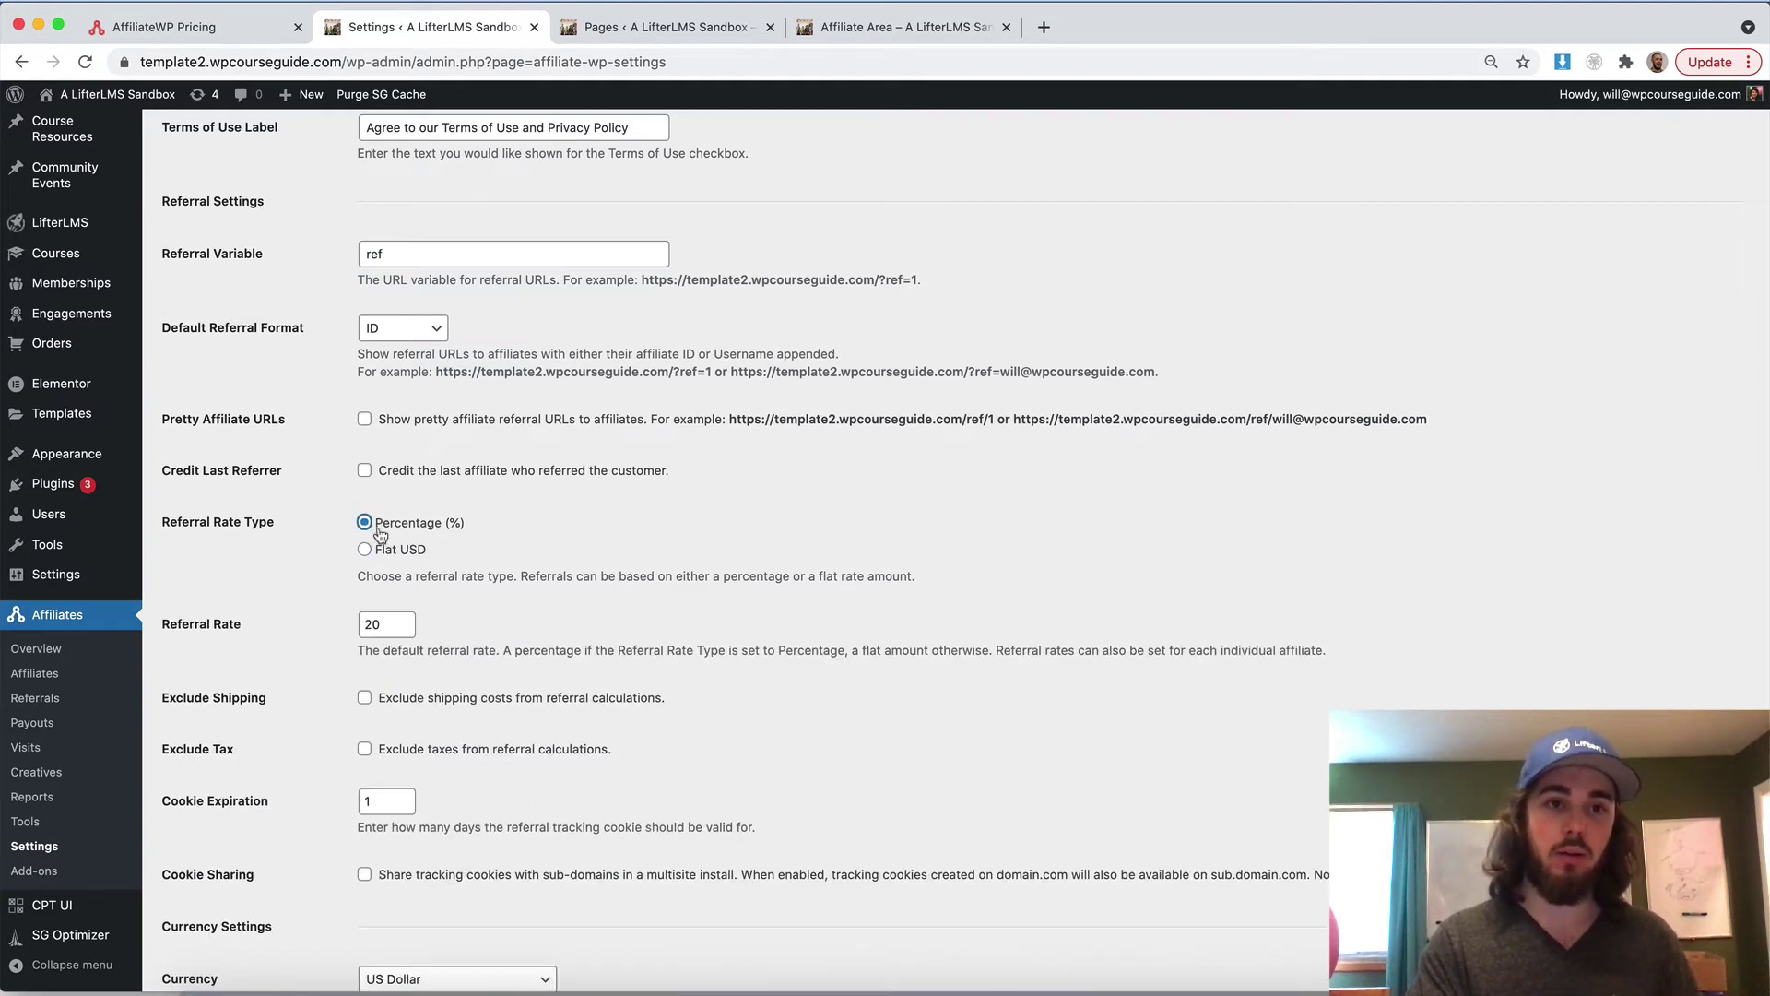
pyautogui.click(387, 551)
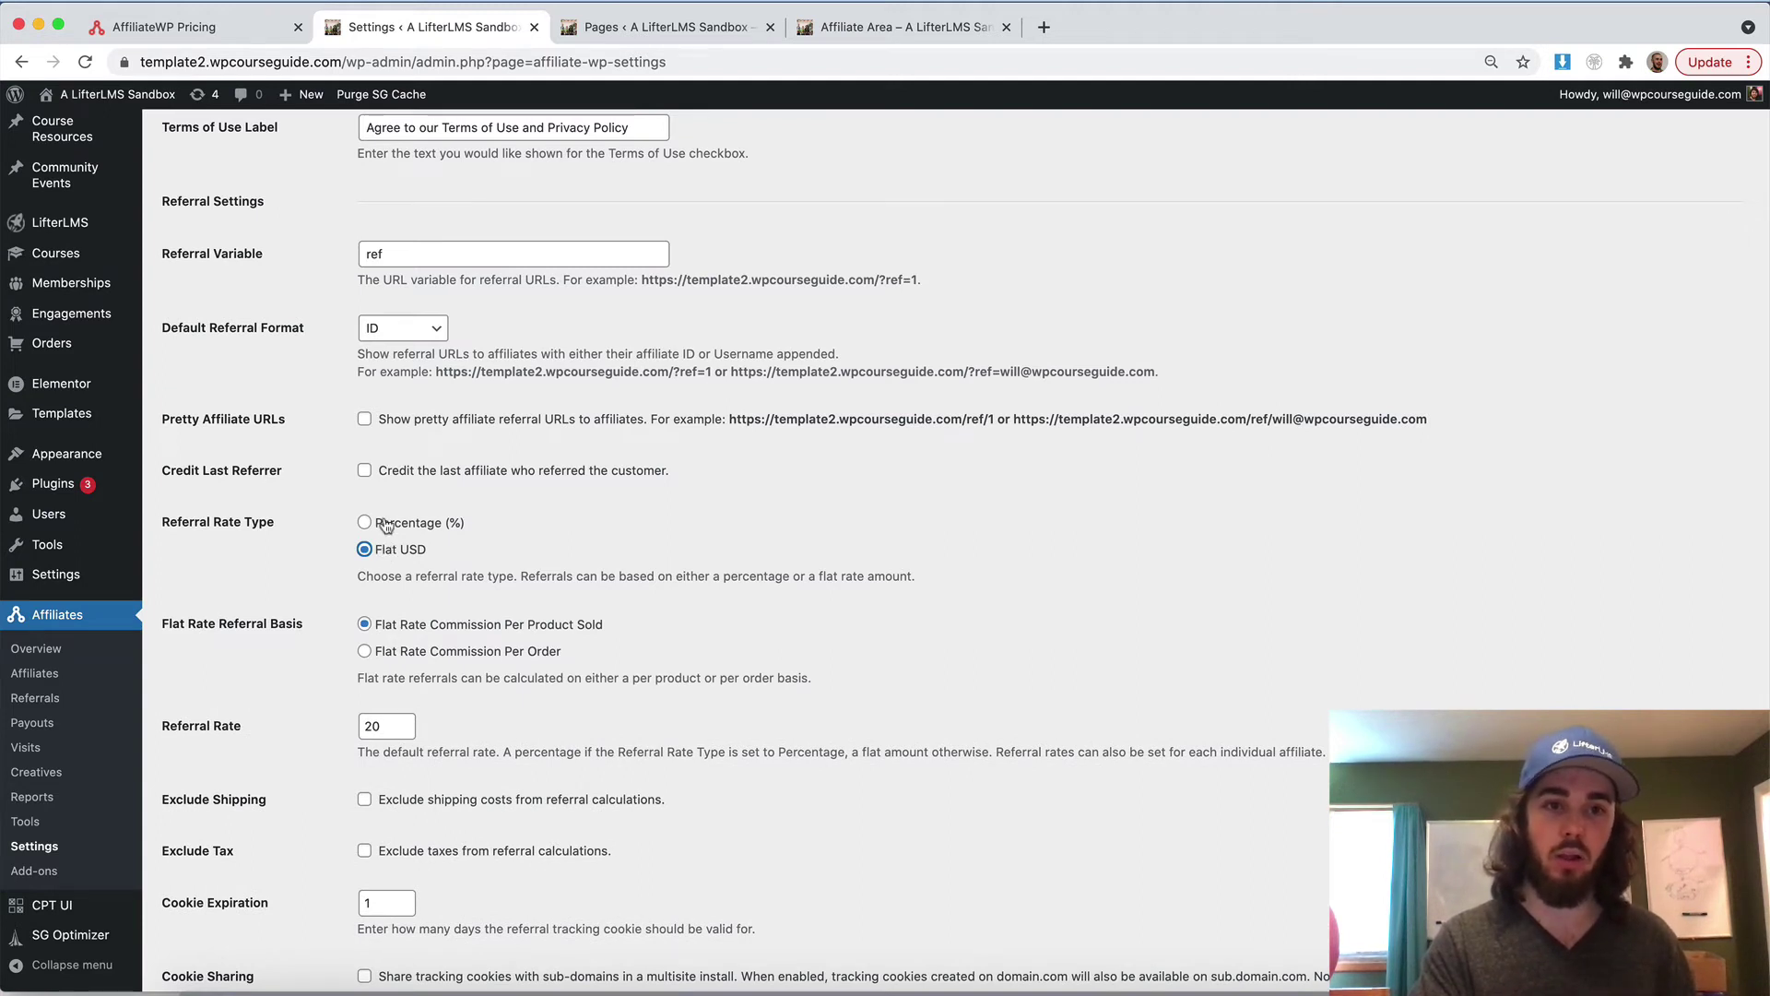
pyautogui.click(385, 525)
pyautogui.click(387, 554)
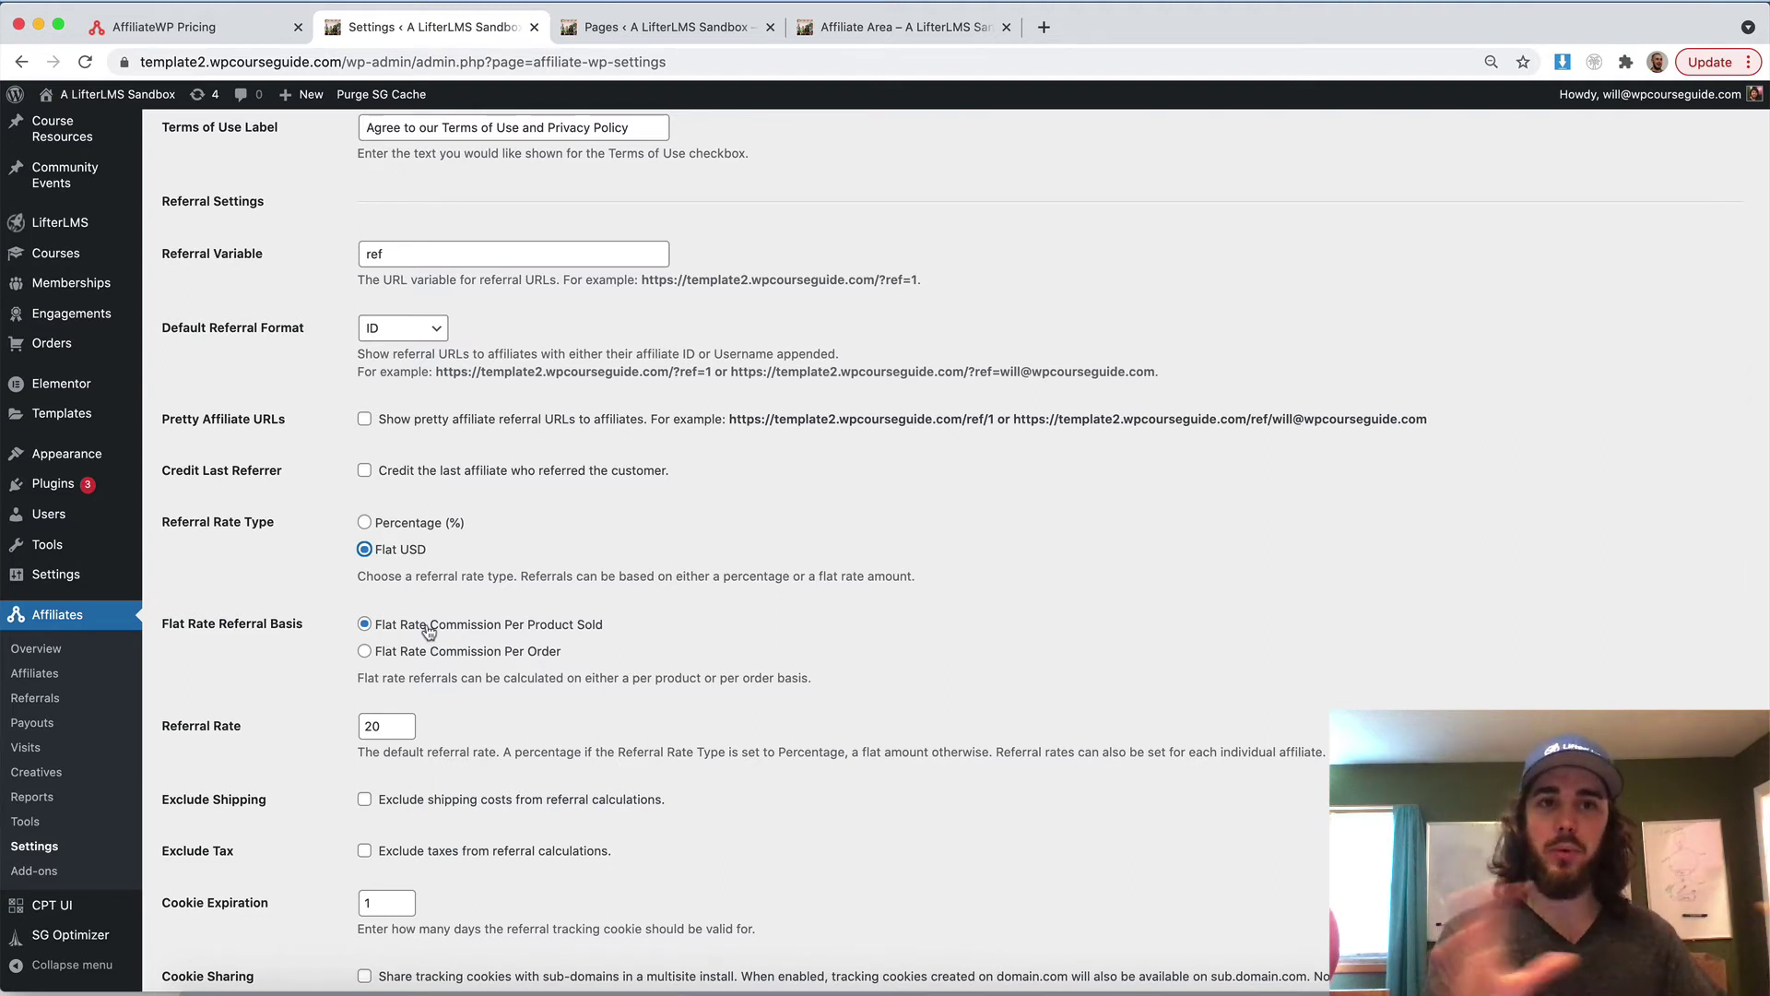
pyautogui.click(391, 524)
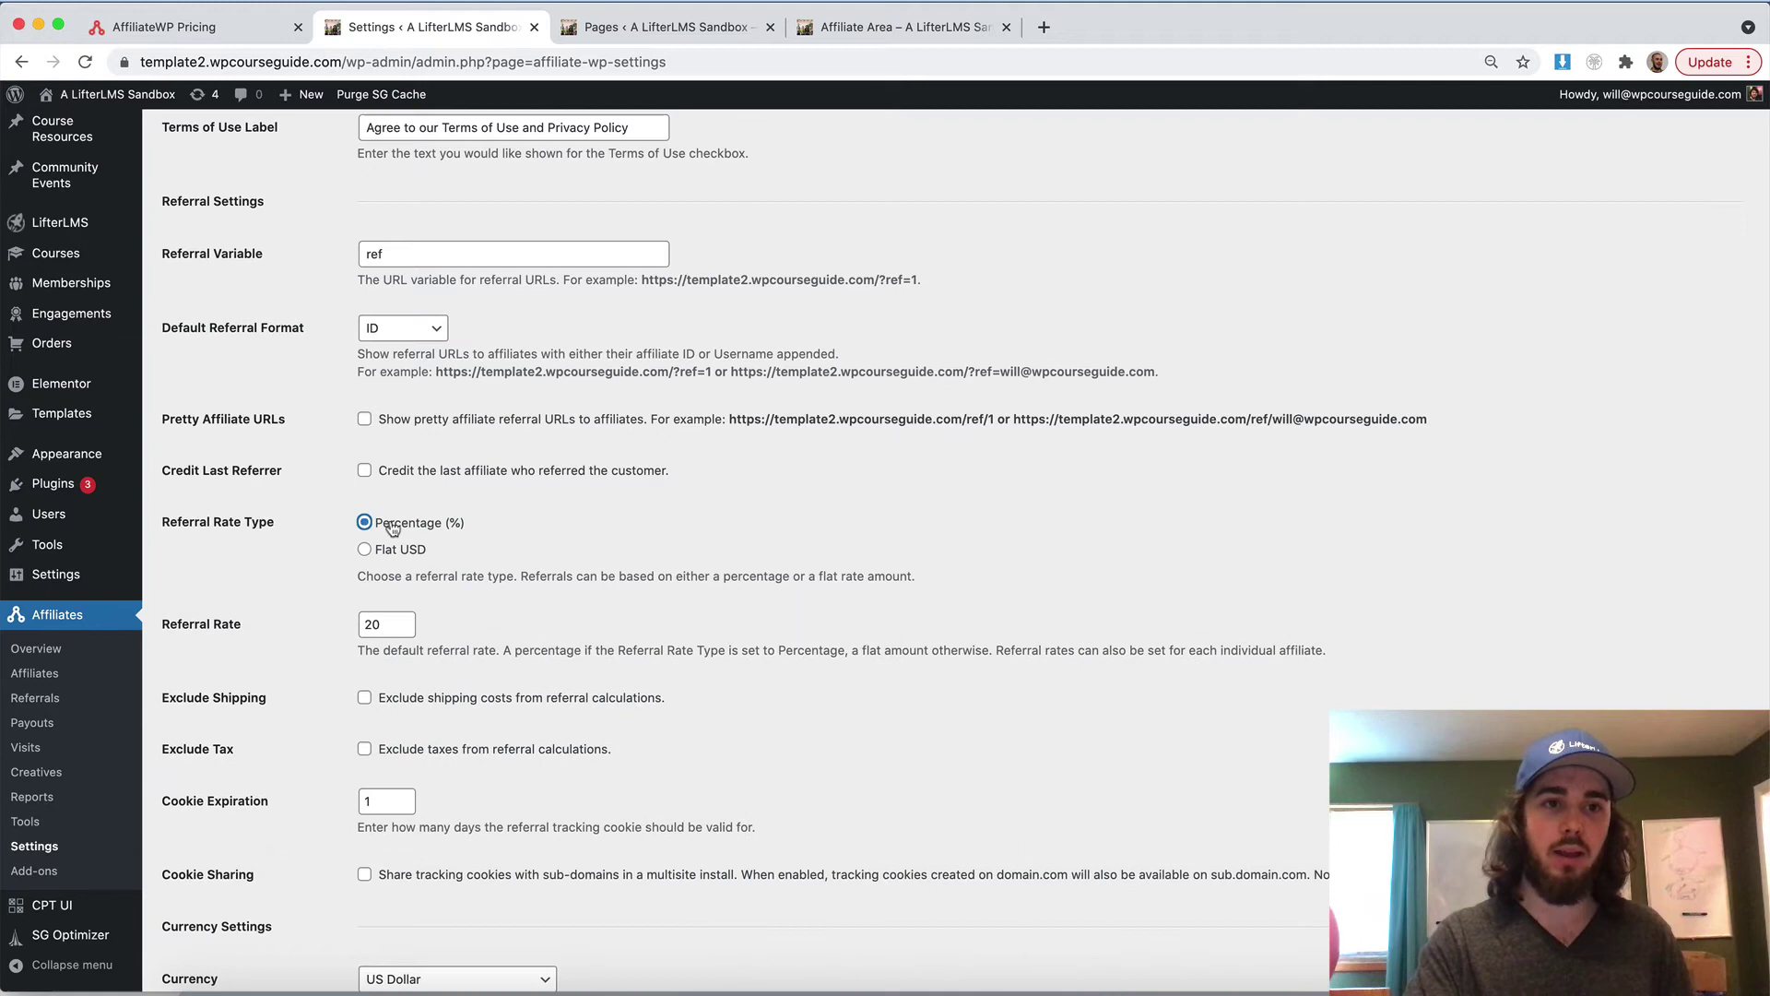
# Change the referral rate from 20 to 25 and save the settings
pyautogui.doubleClick(388, 619)
pyautogui.write('25')
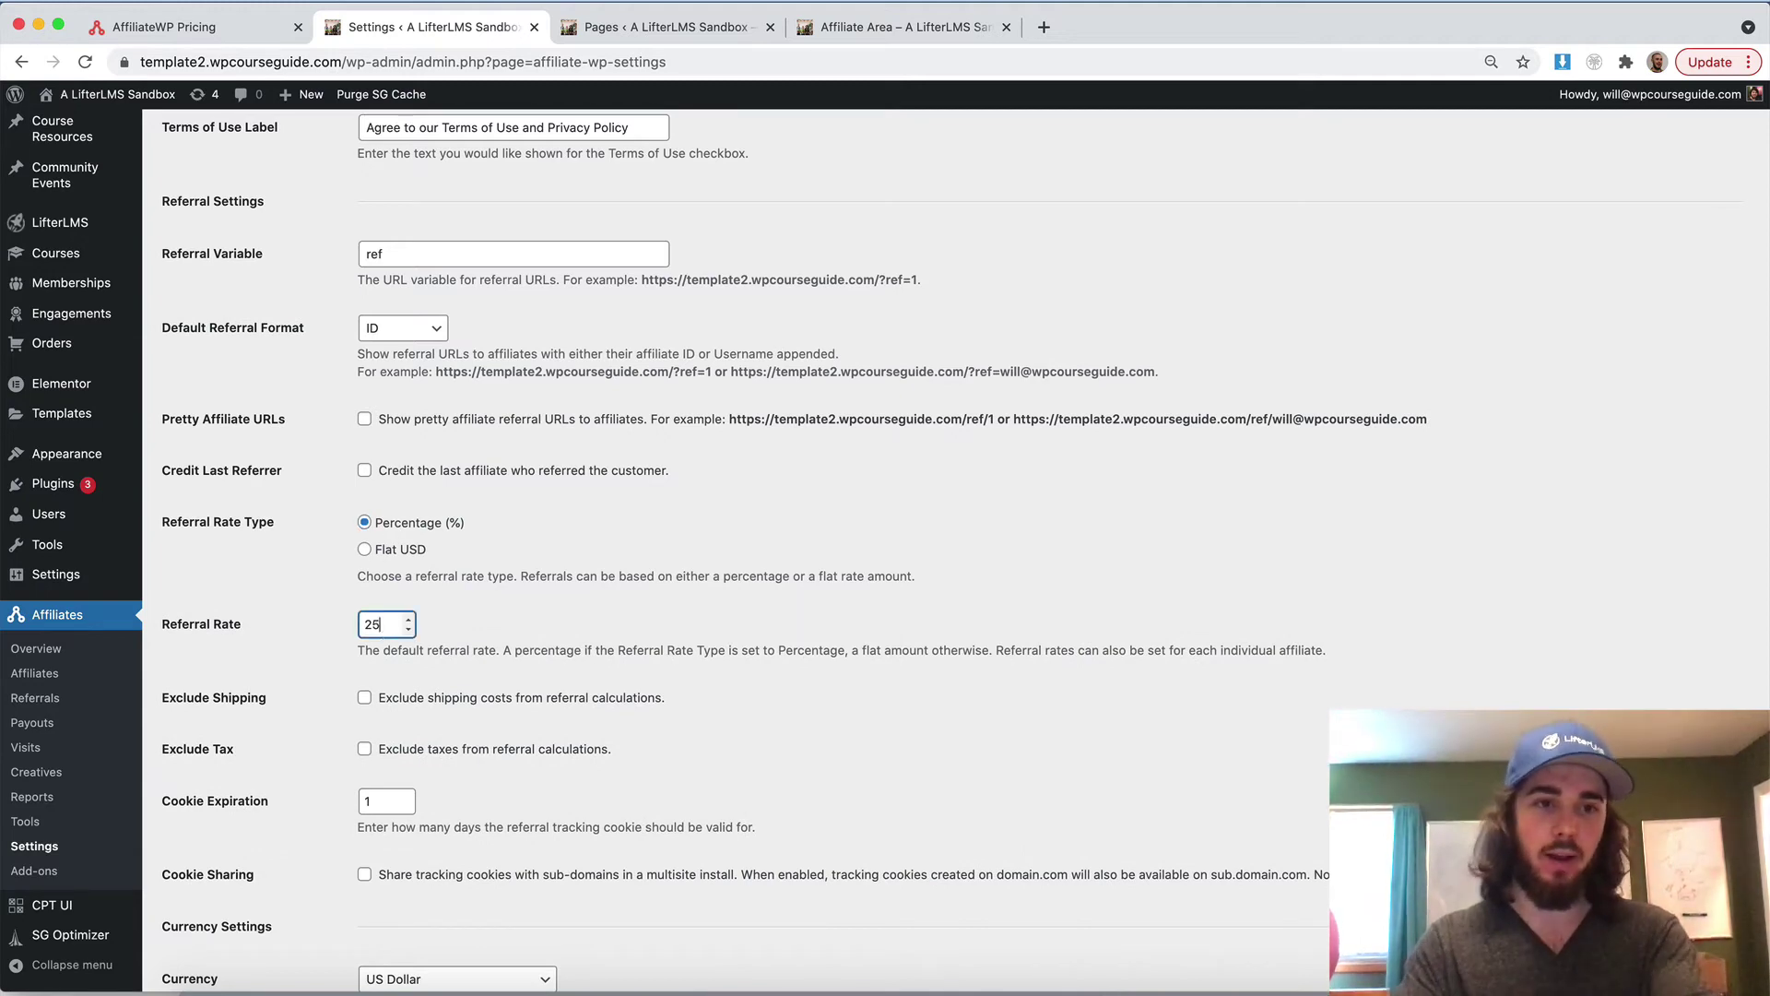
pyautogui.click(449, 626)
pyautogui.scroll(-5, 450, 626)
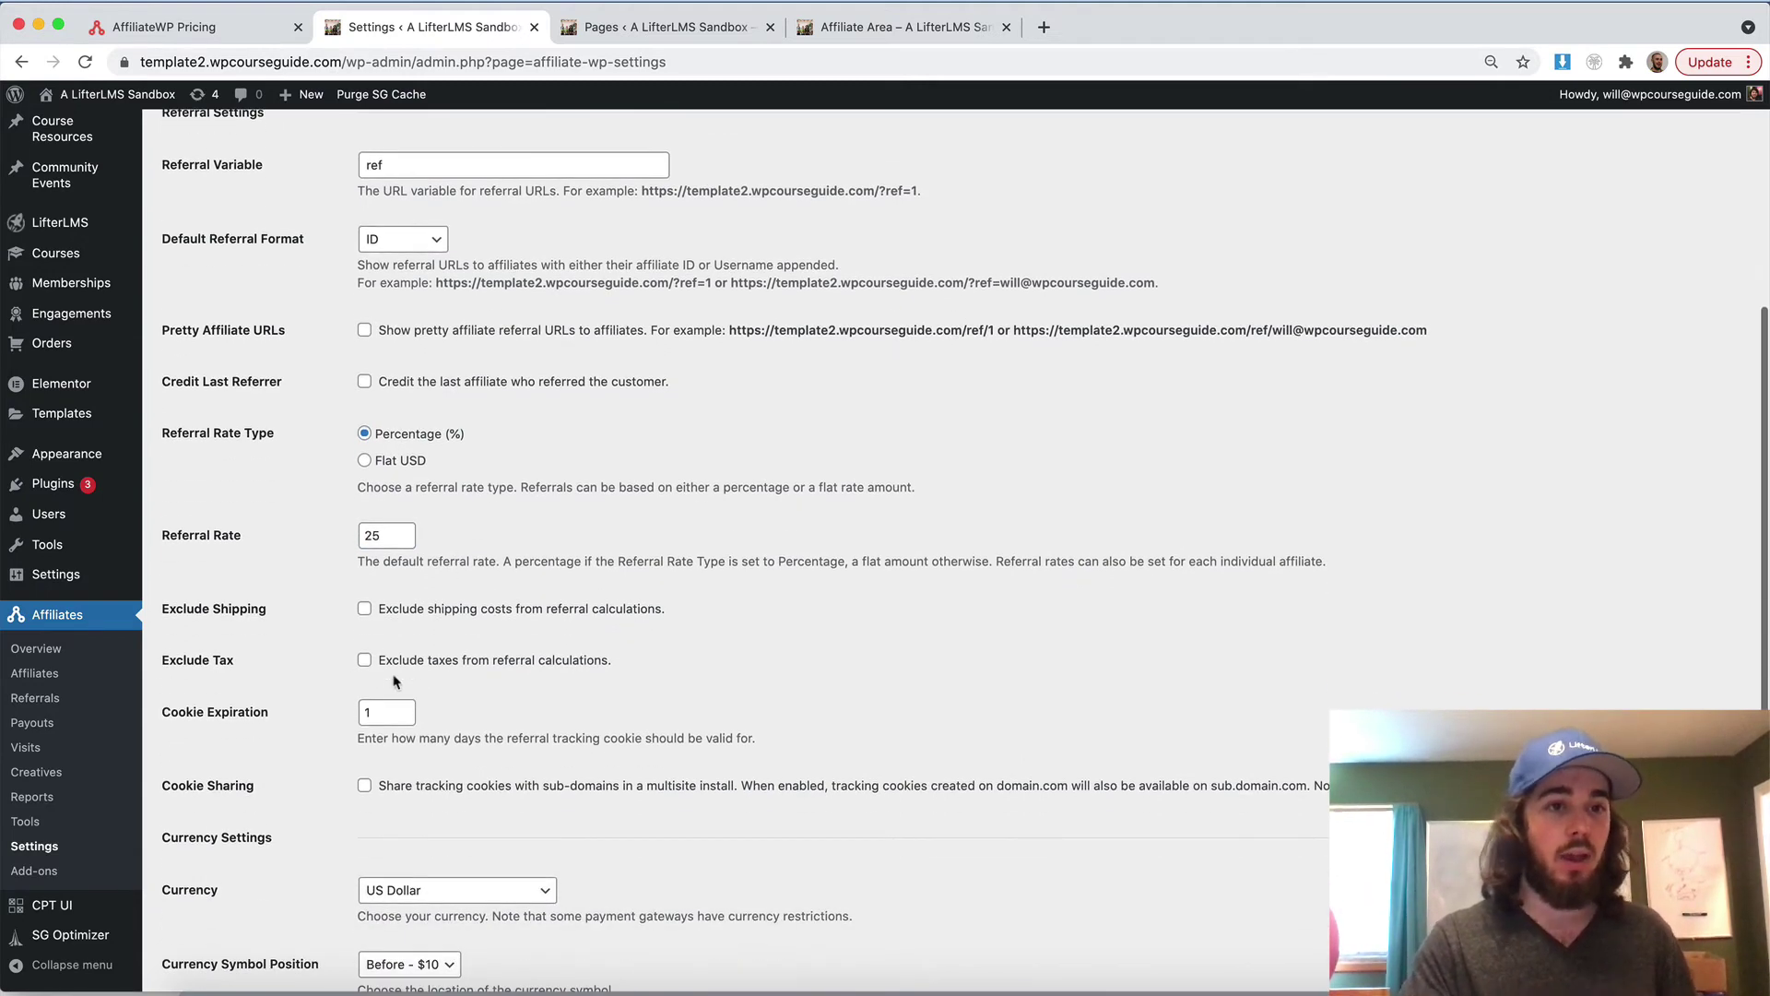
pyautogui.scroll(-4, 395, 680)
pyautogui.click(208, 903)
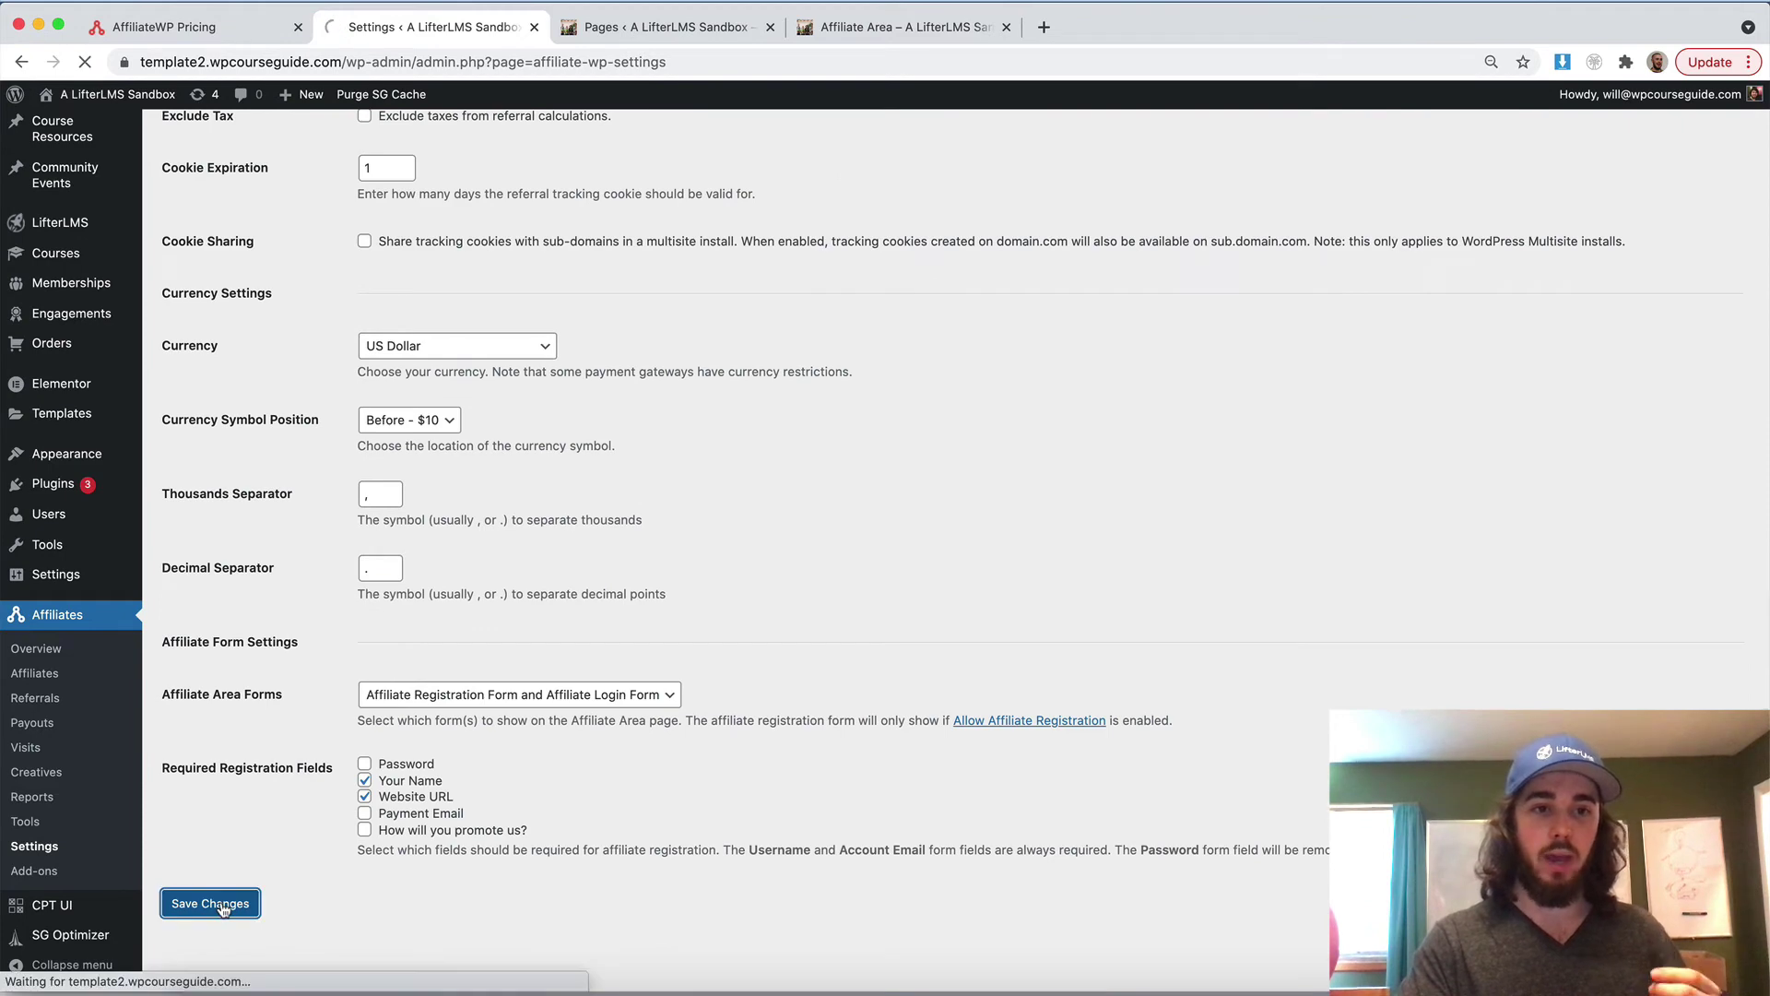
pyautogui.scroll(-2, 185, 765)
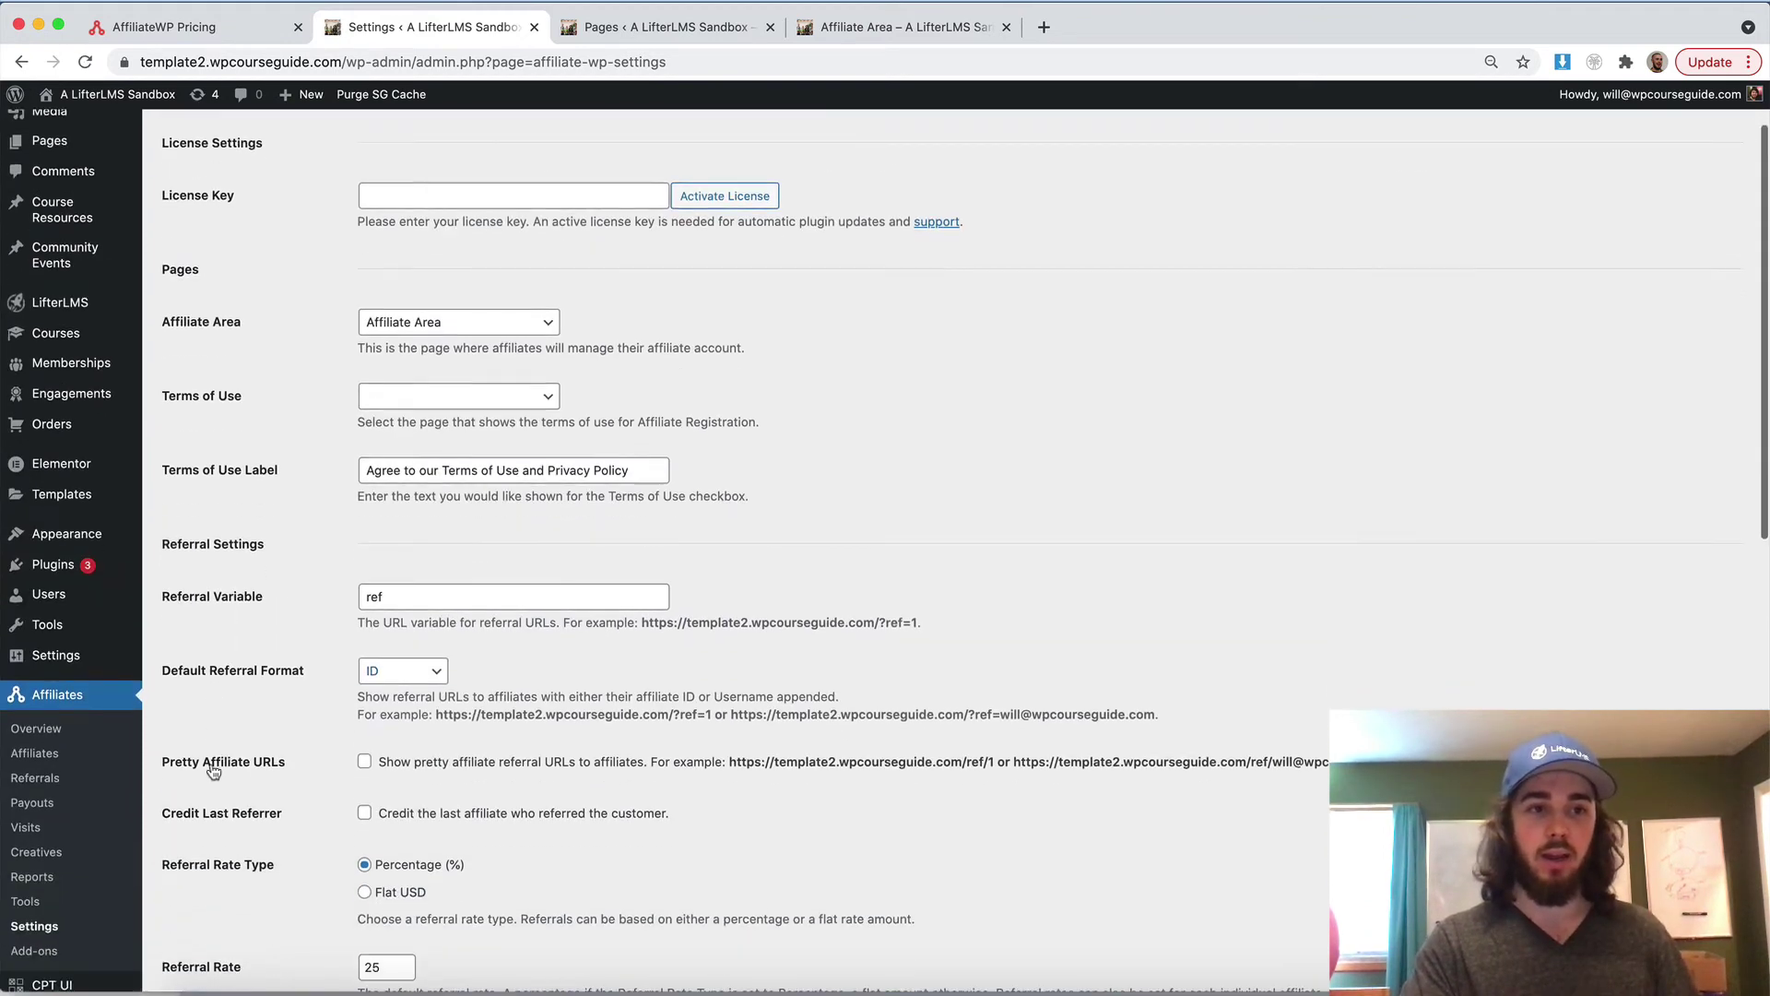
# Open the test affiliate's Edit Affiliate page and confirm Site Default rate type with referral rate 25
pyautogui.click(37, 740)
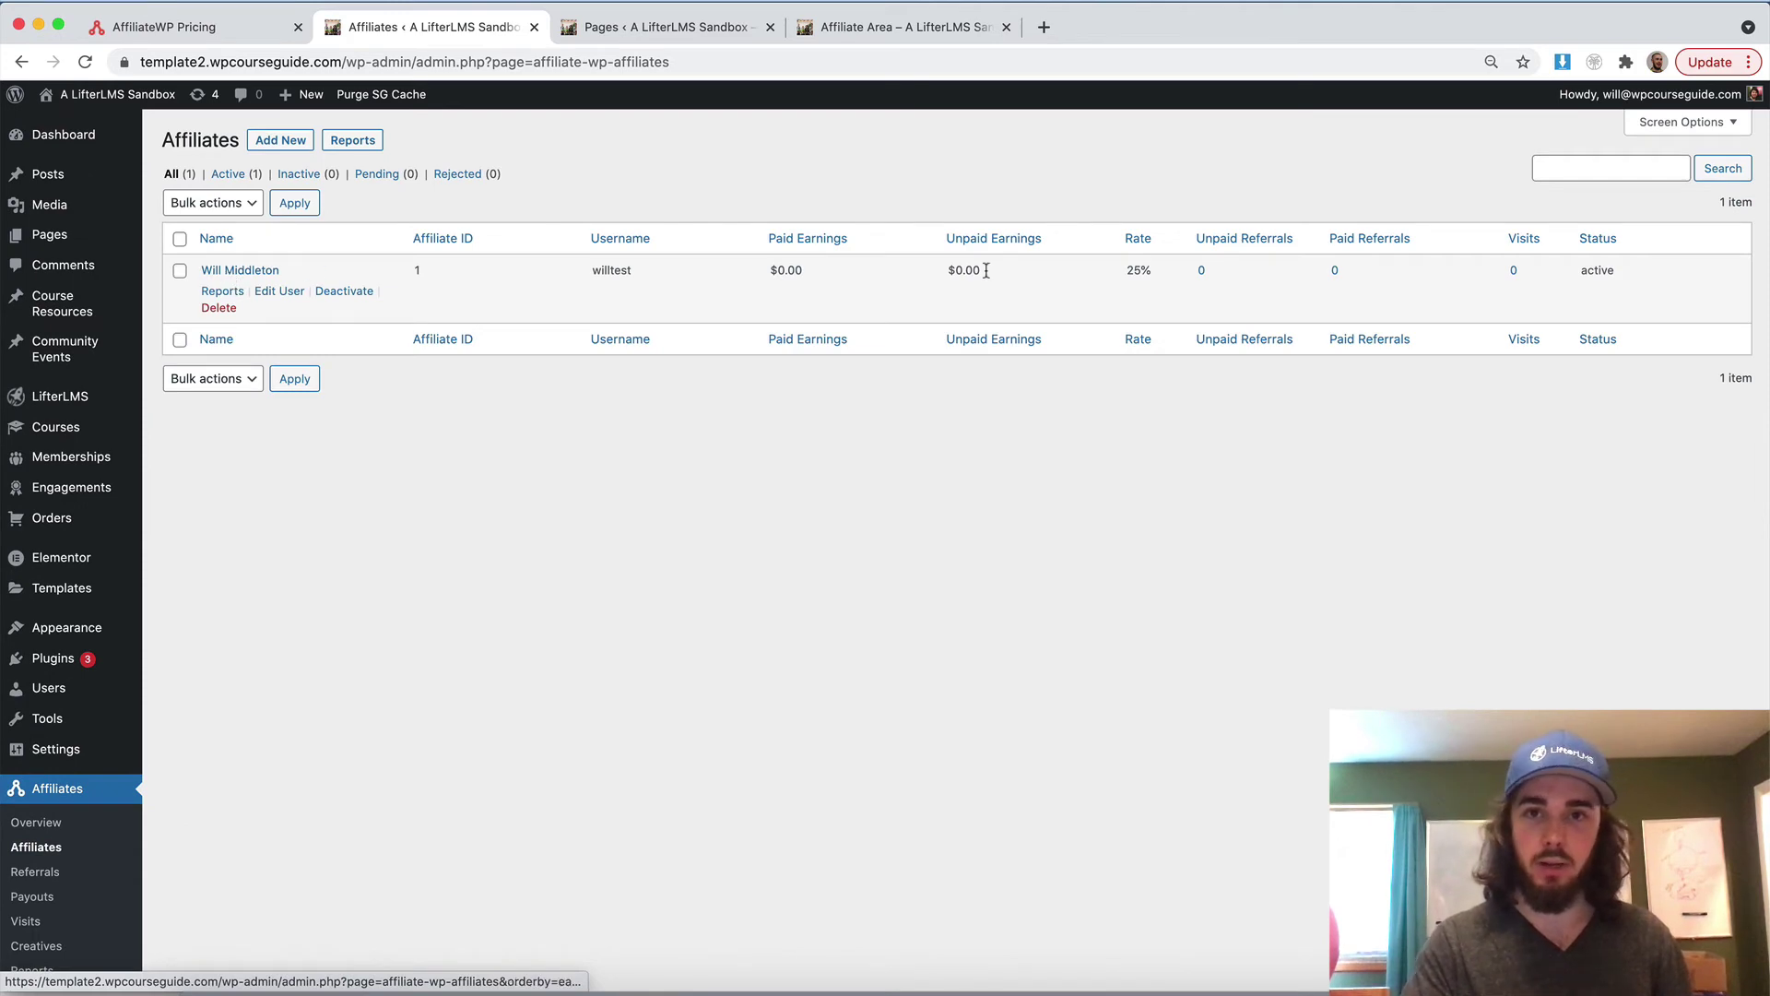
pyautogui.click(231, 271)
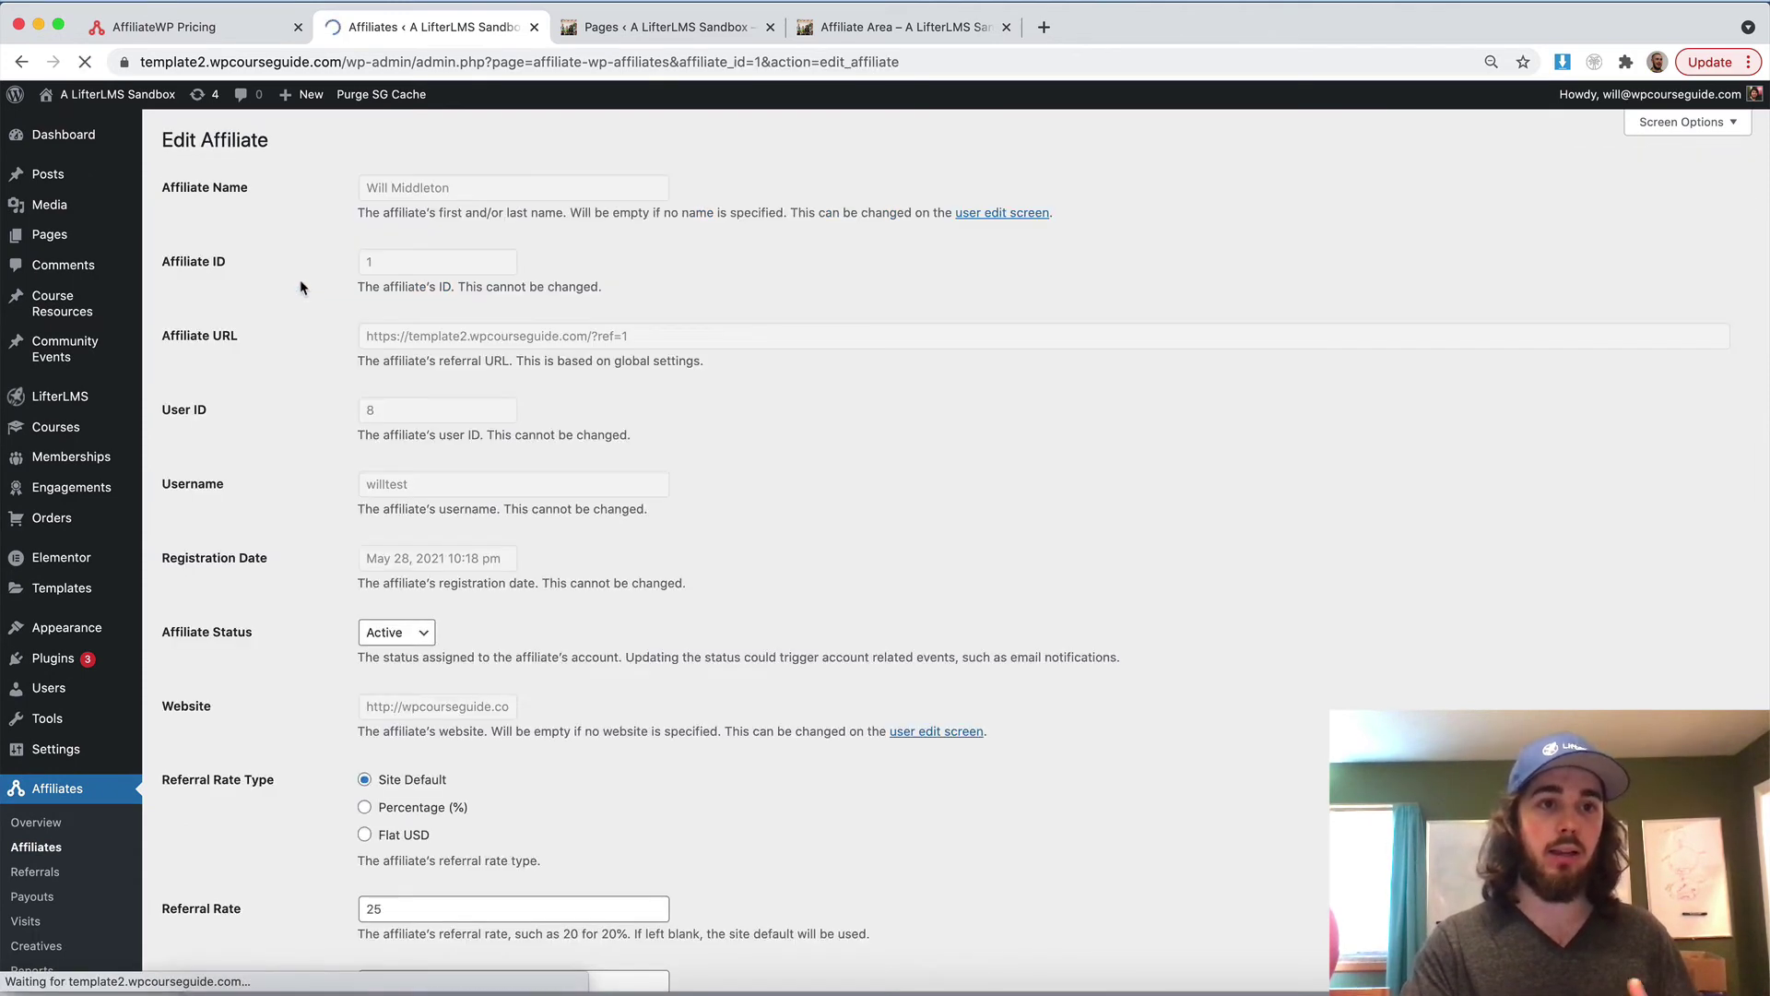
pyautogui.scroll(-1, 328, 304)
pyautogui.scroll(-3, 332, 308)
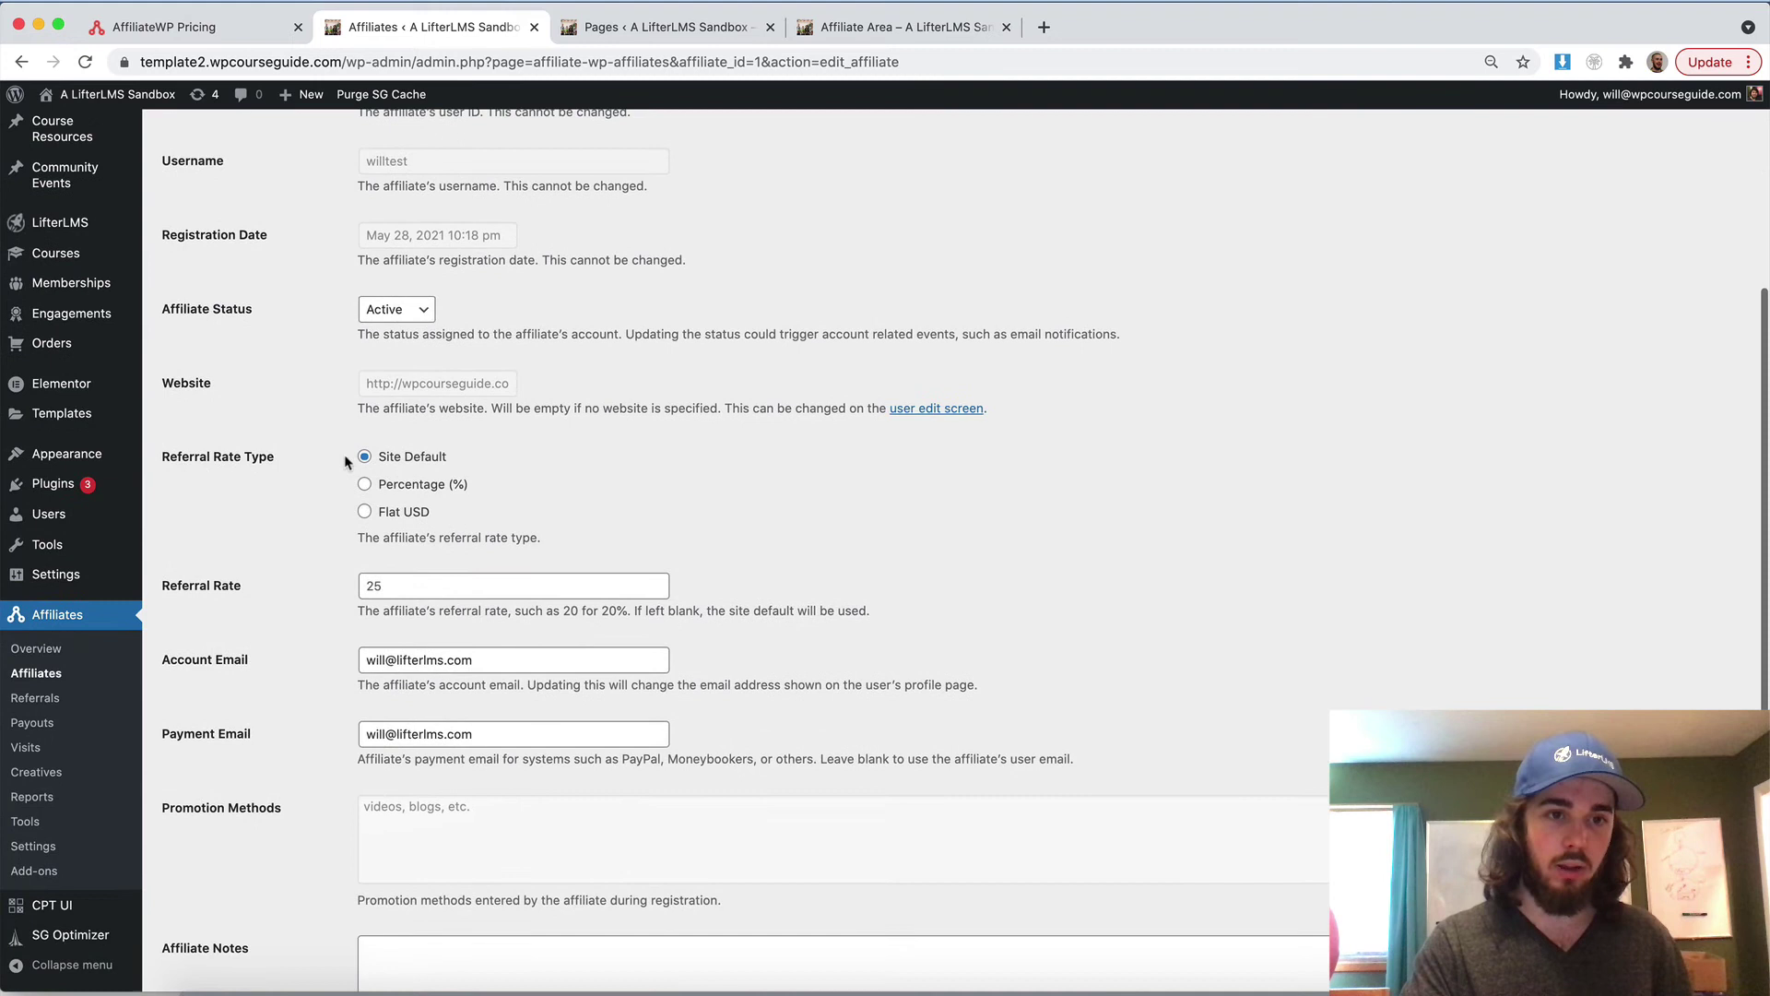
pyautogui.click(393, 583)
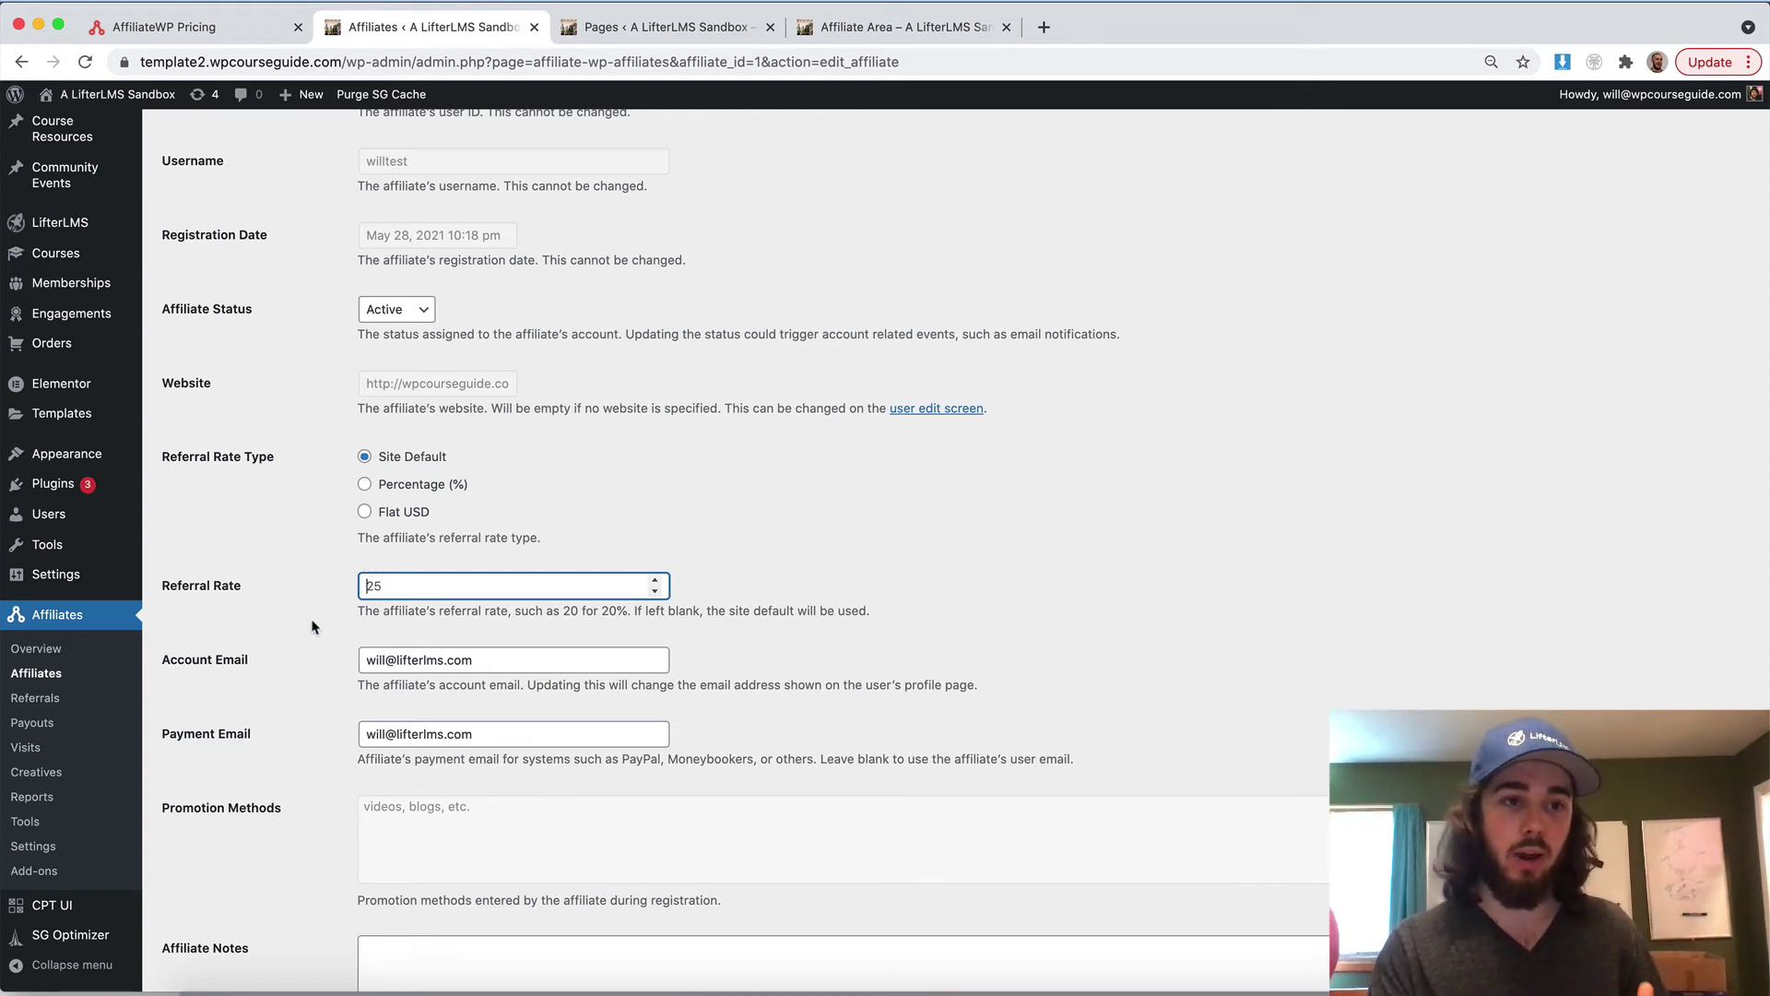
# Rearrange the browser windows and open the site's homepage in the admin window
pyautogui.press('super+grave')
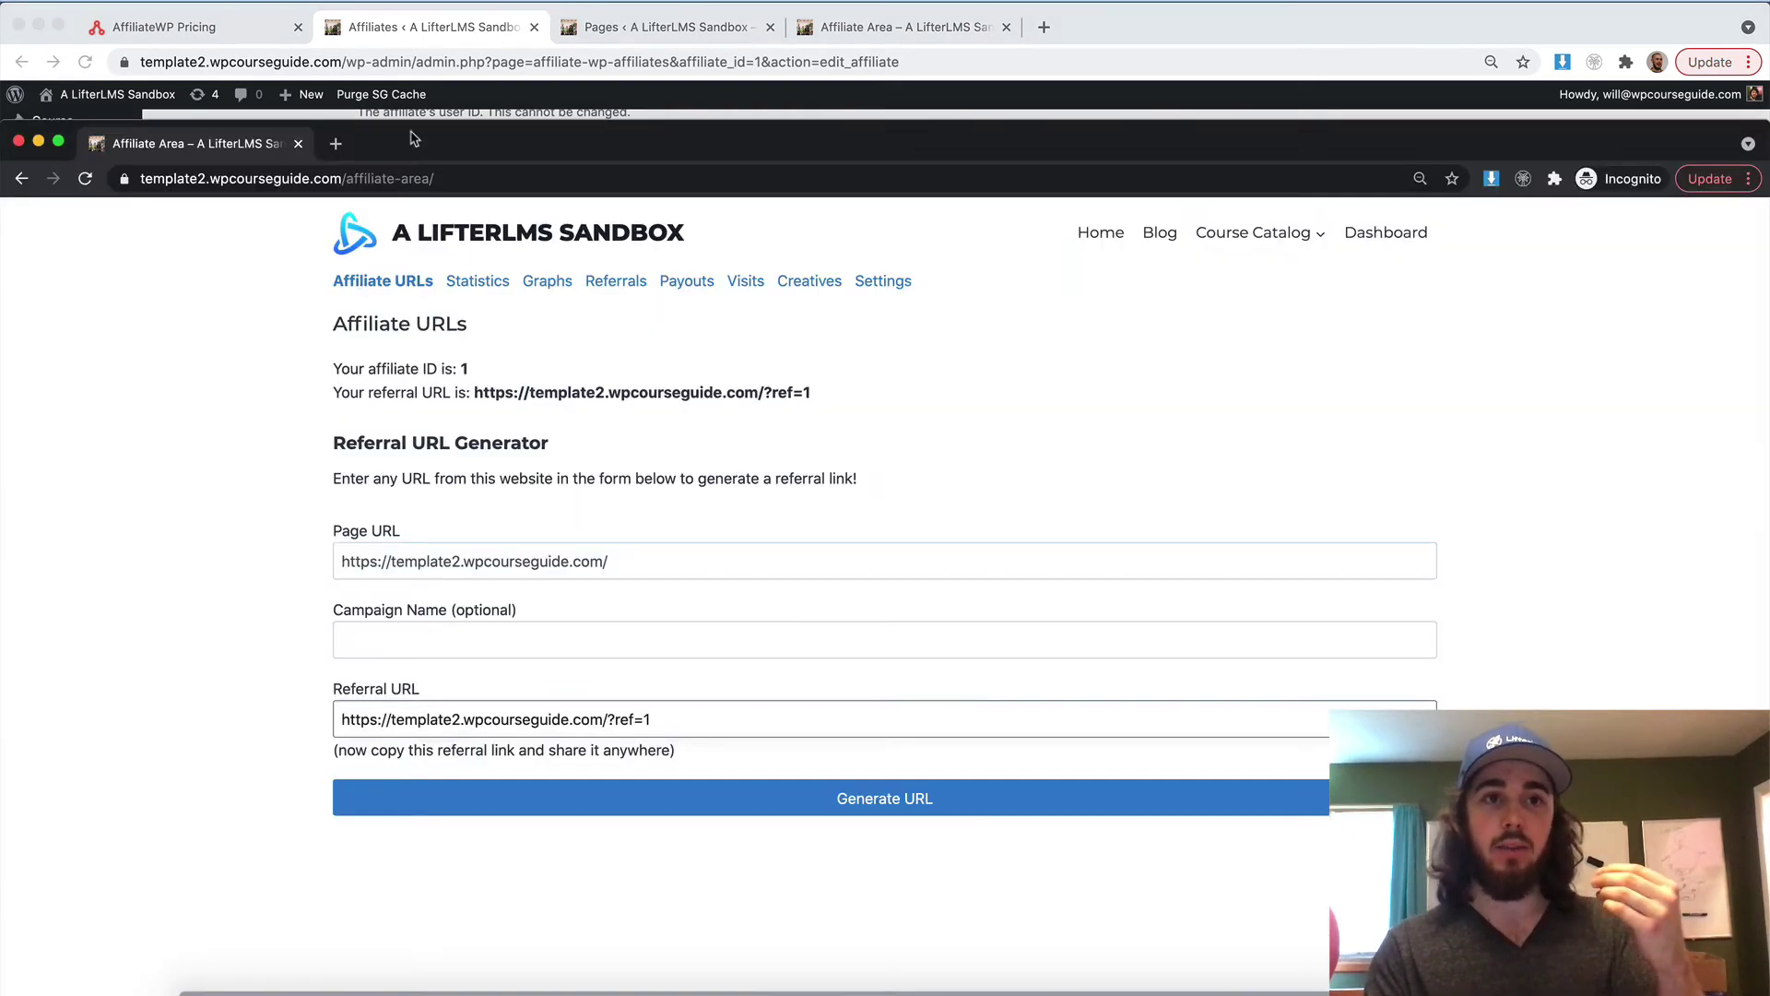
pyautogui.doubleClick(415, 139)
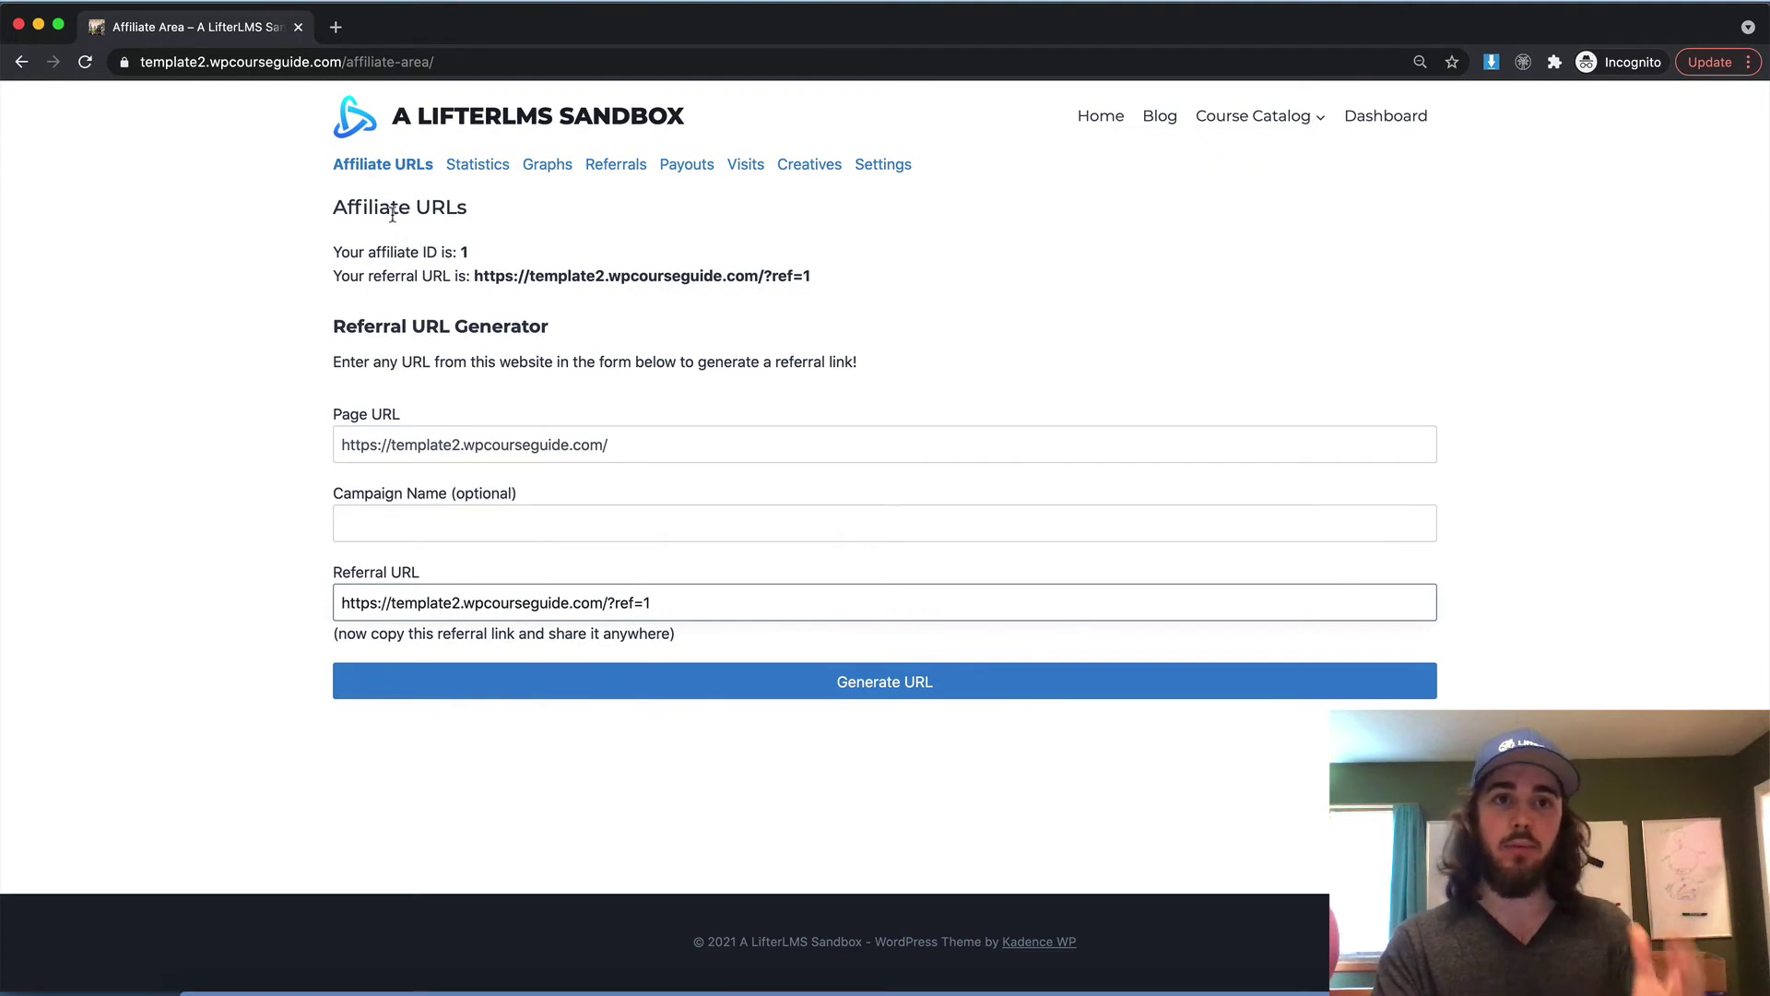
pyautogui.doubleClick(423, 44)
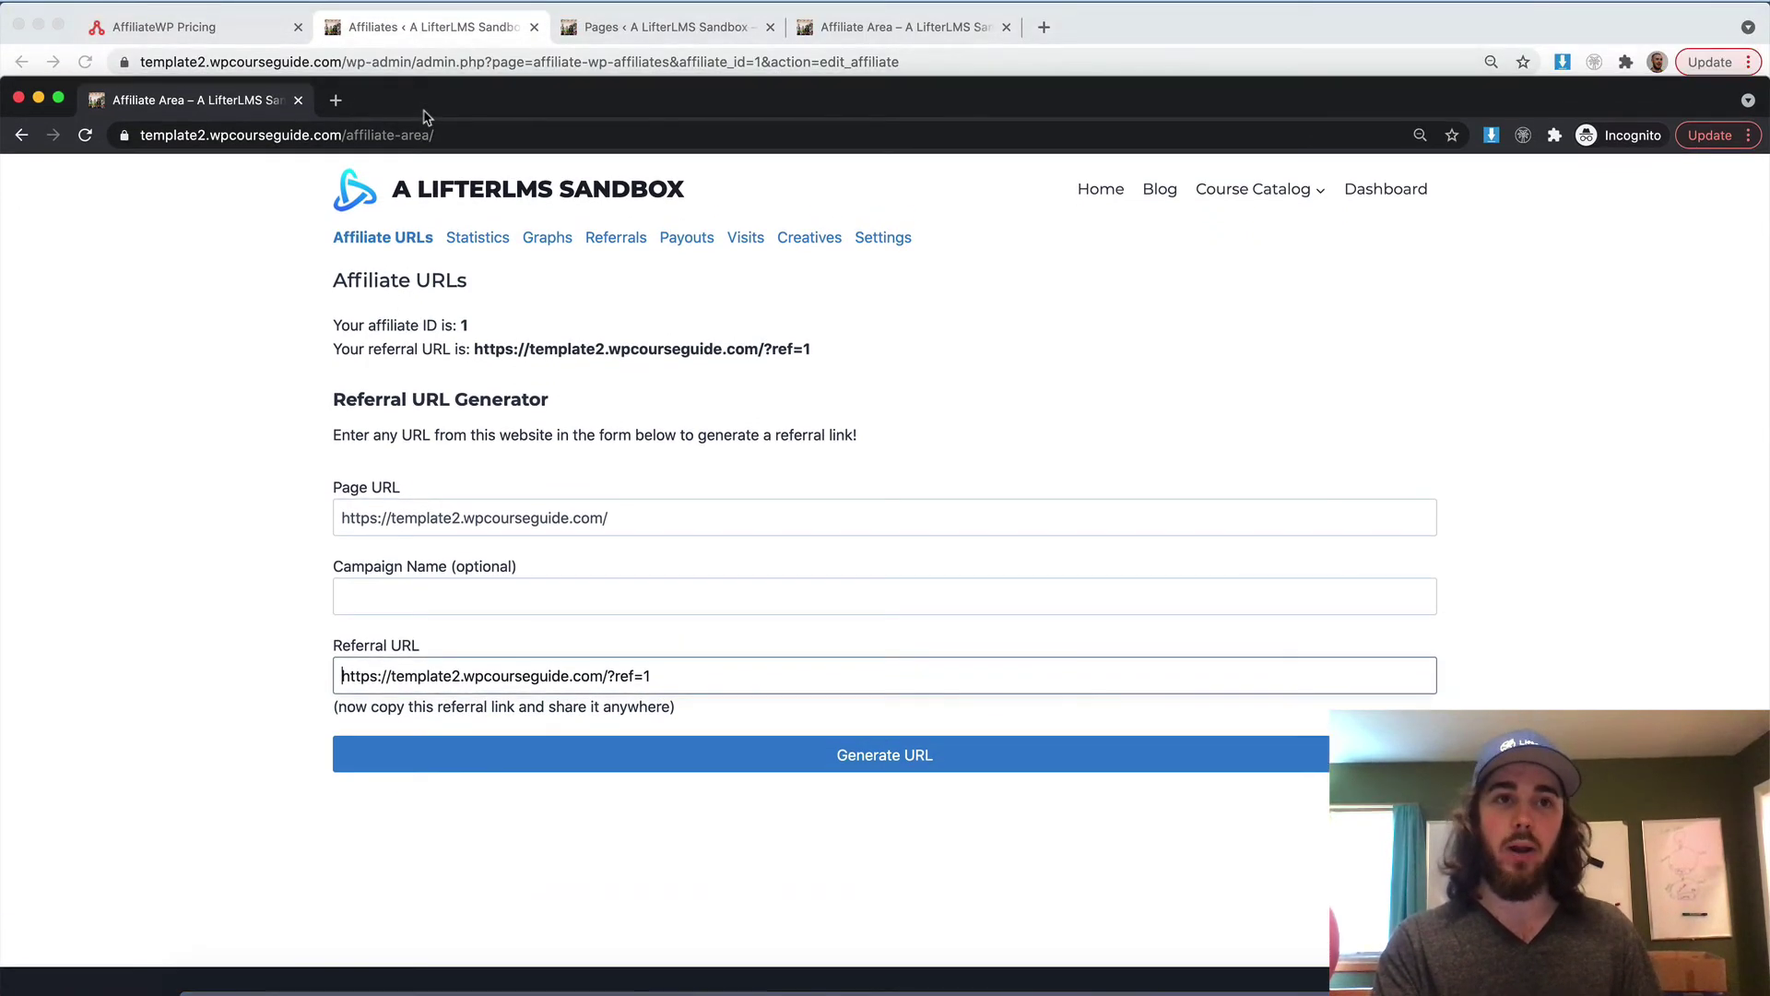
pyautogui.click(449, 37)
pyautogui.click(576, 34)
pyautogui.click(433, 28)
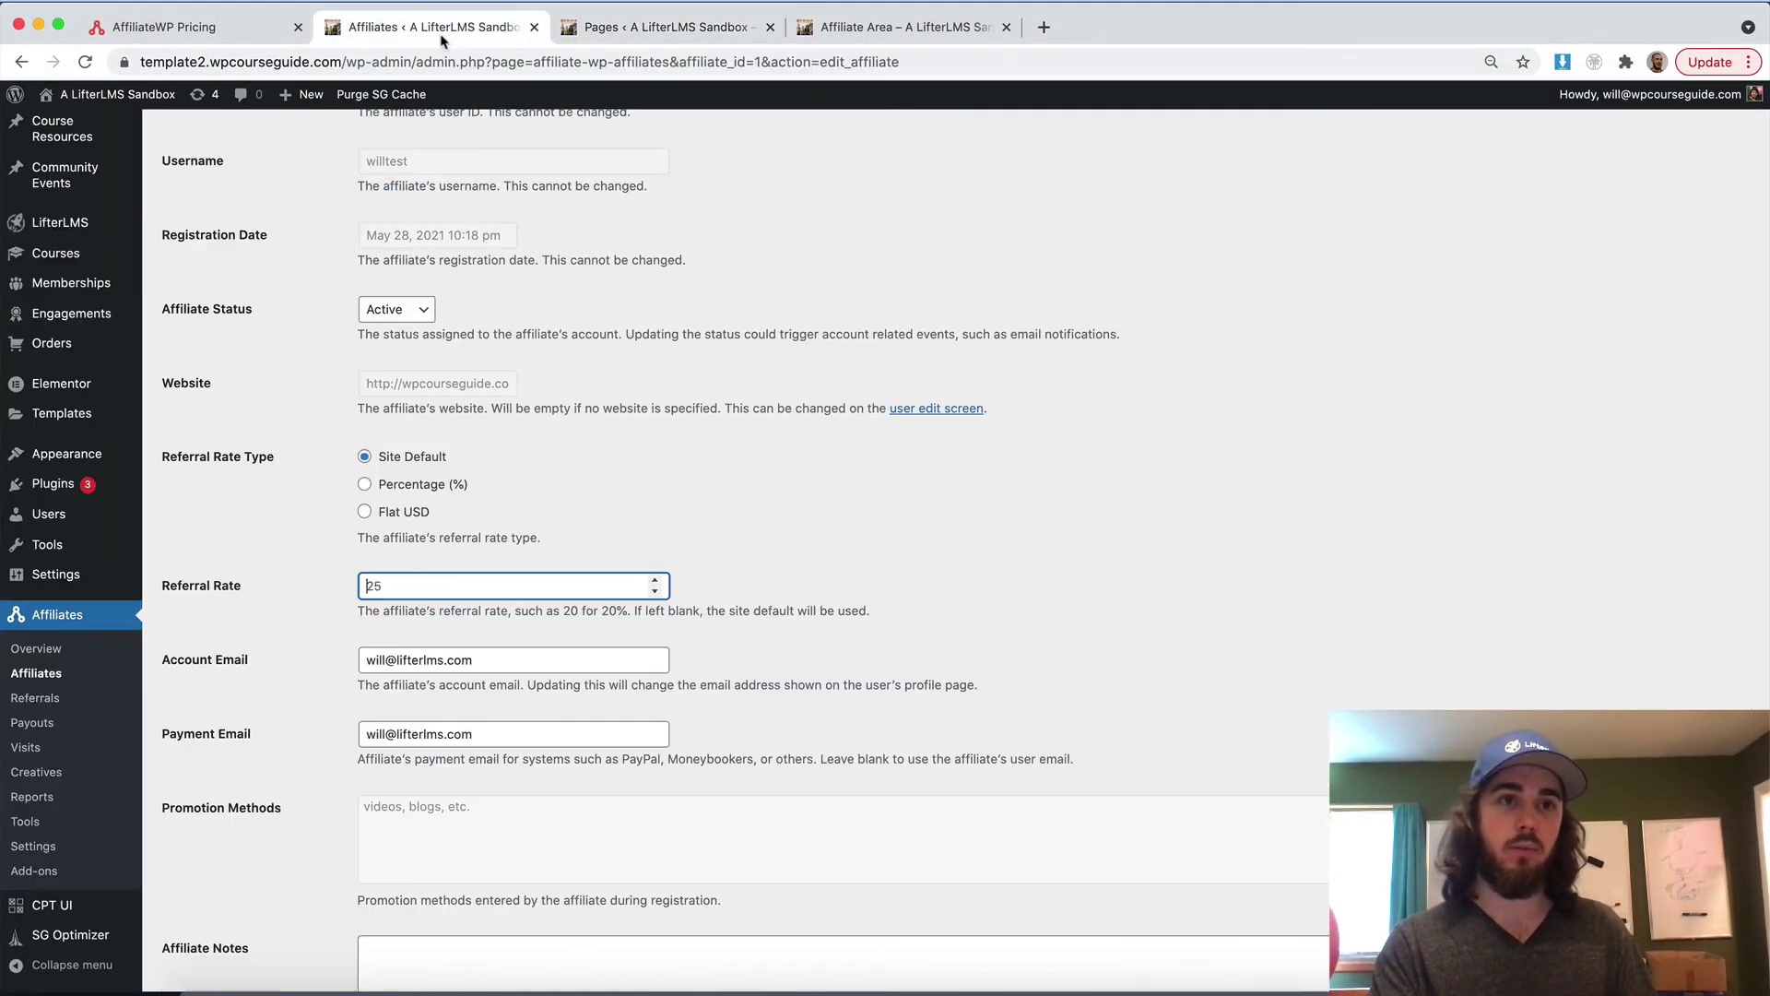
pyautogui.click(120, 96)
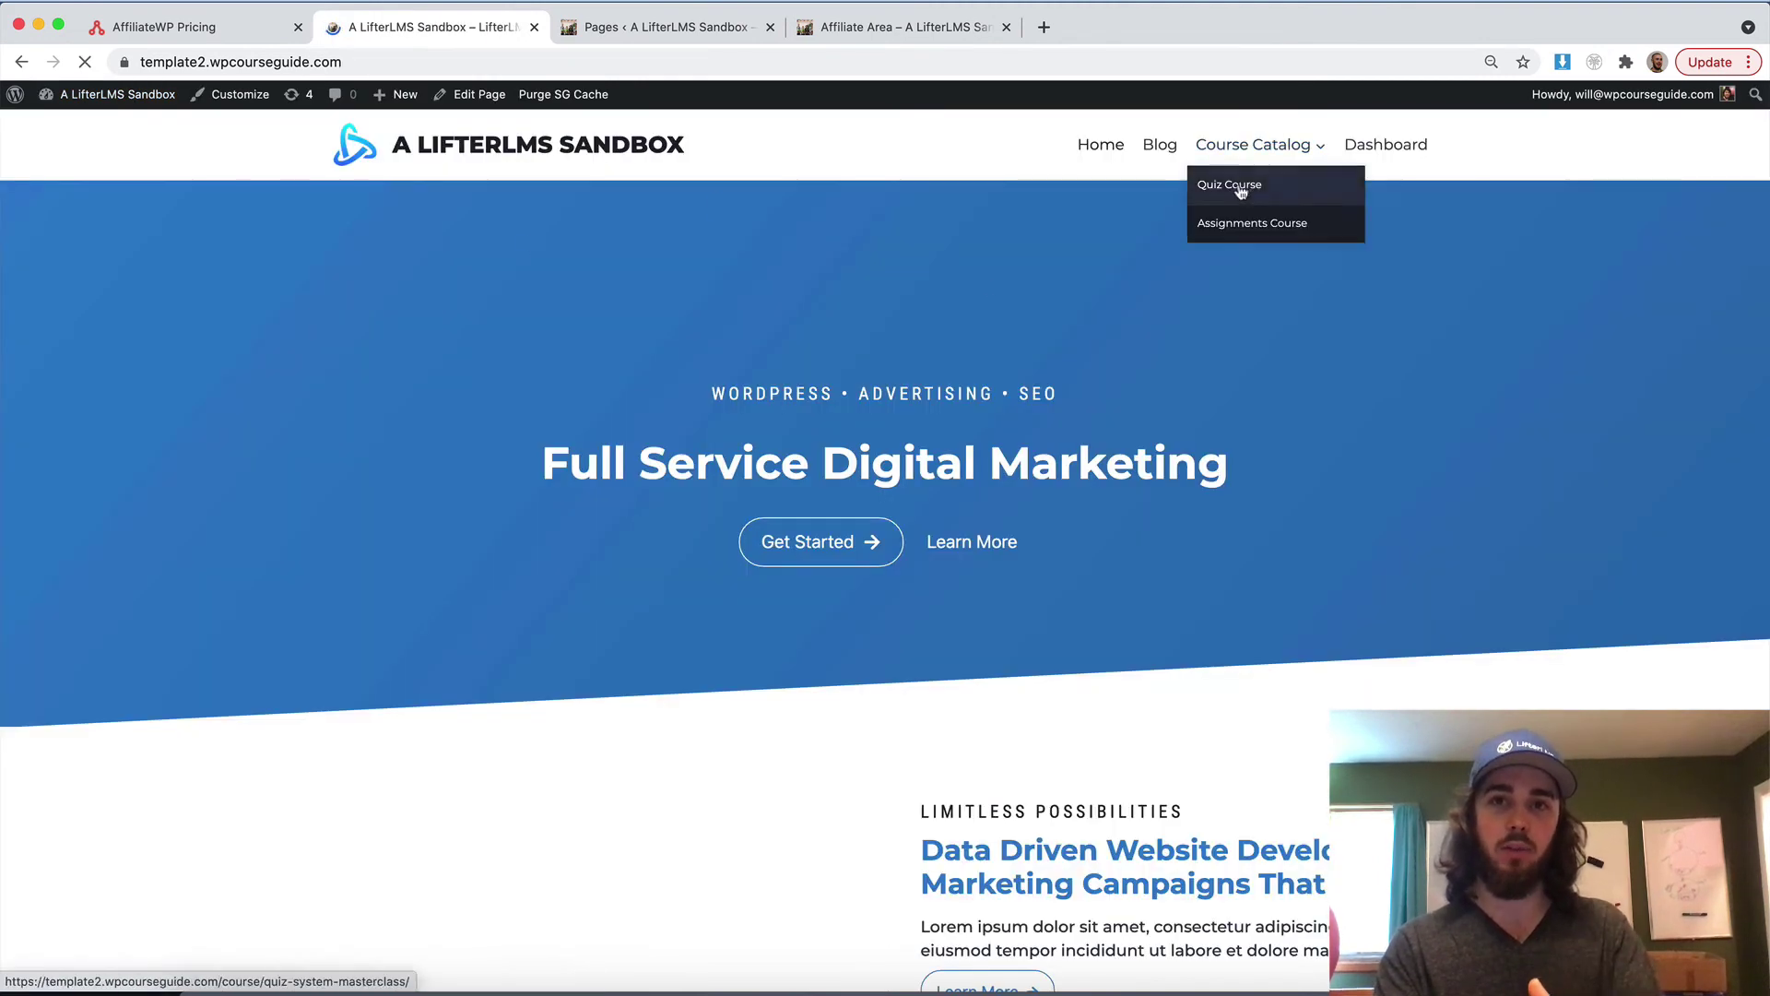
pyautogui.scroll(-10, 893, 314)
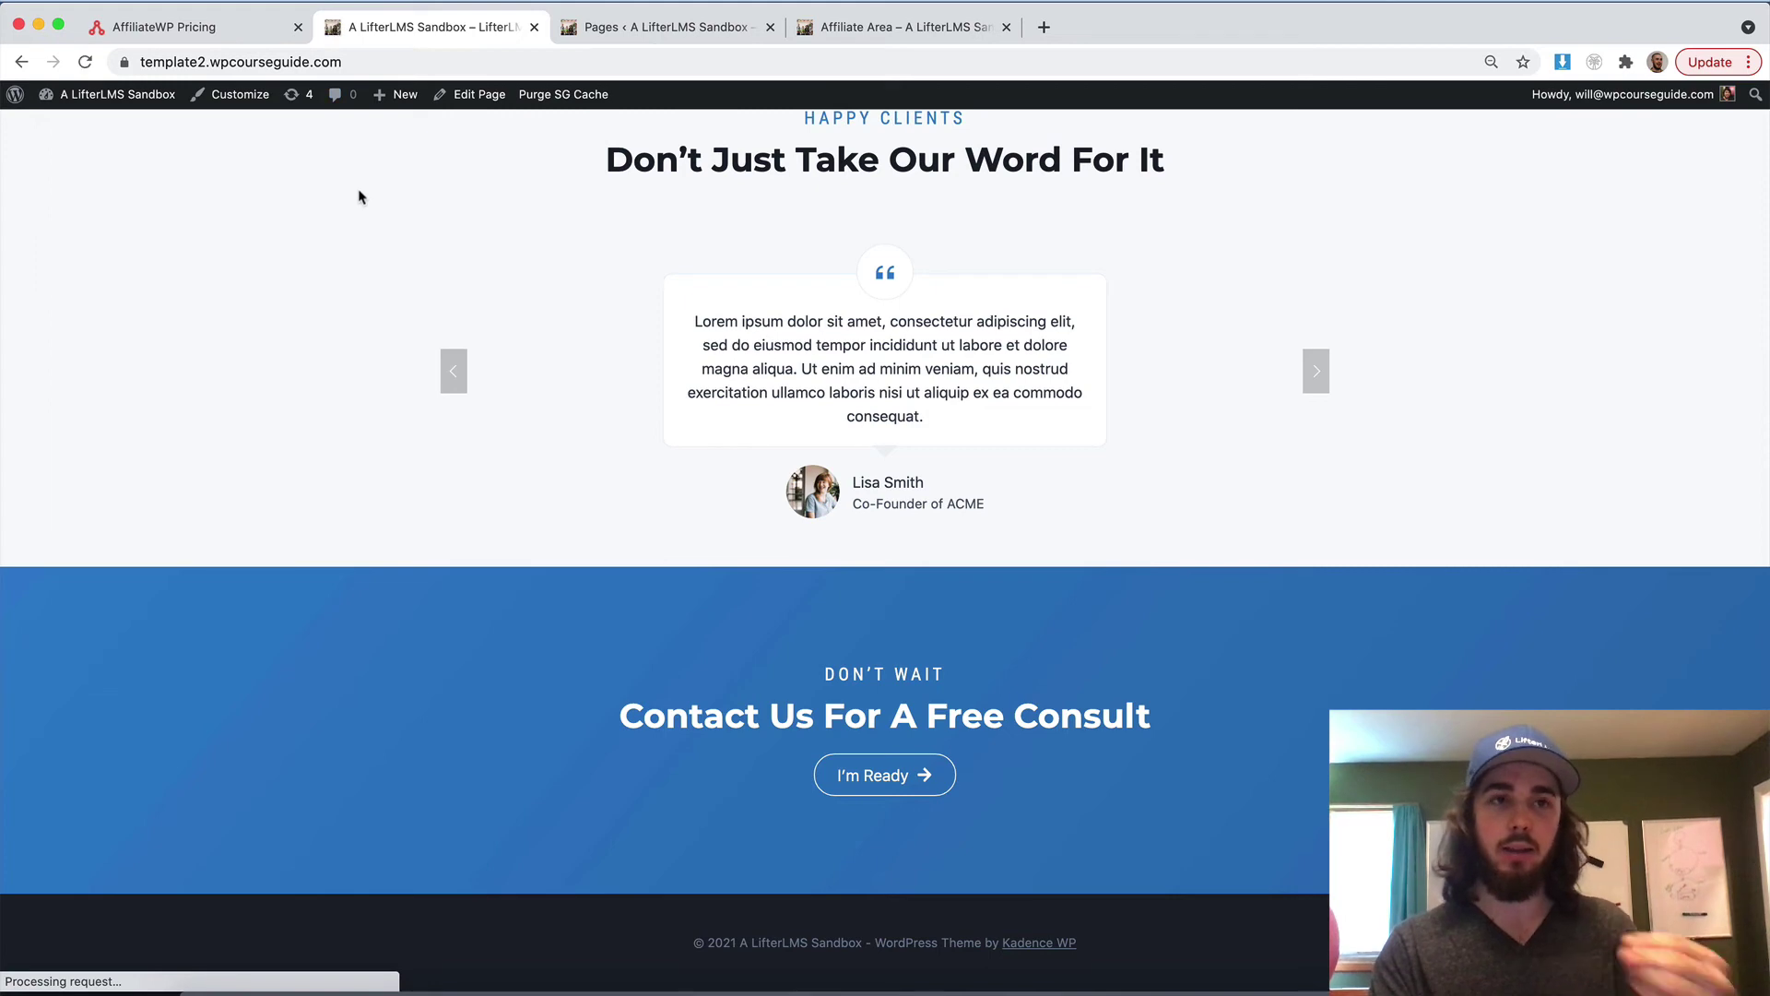
# View the affiliate's Statistics, Referrals and Payouts sections, then return to the admin window
pyautogui.press('super+grave')
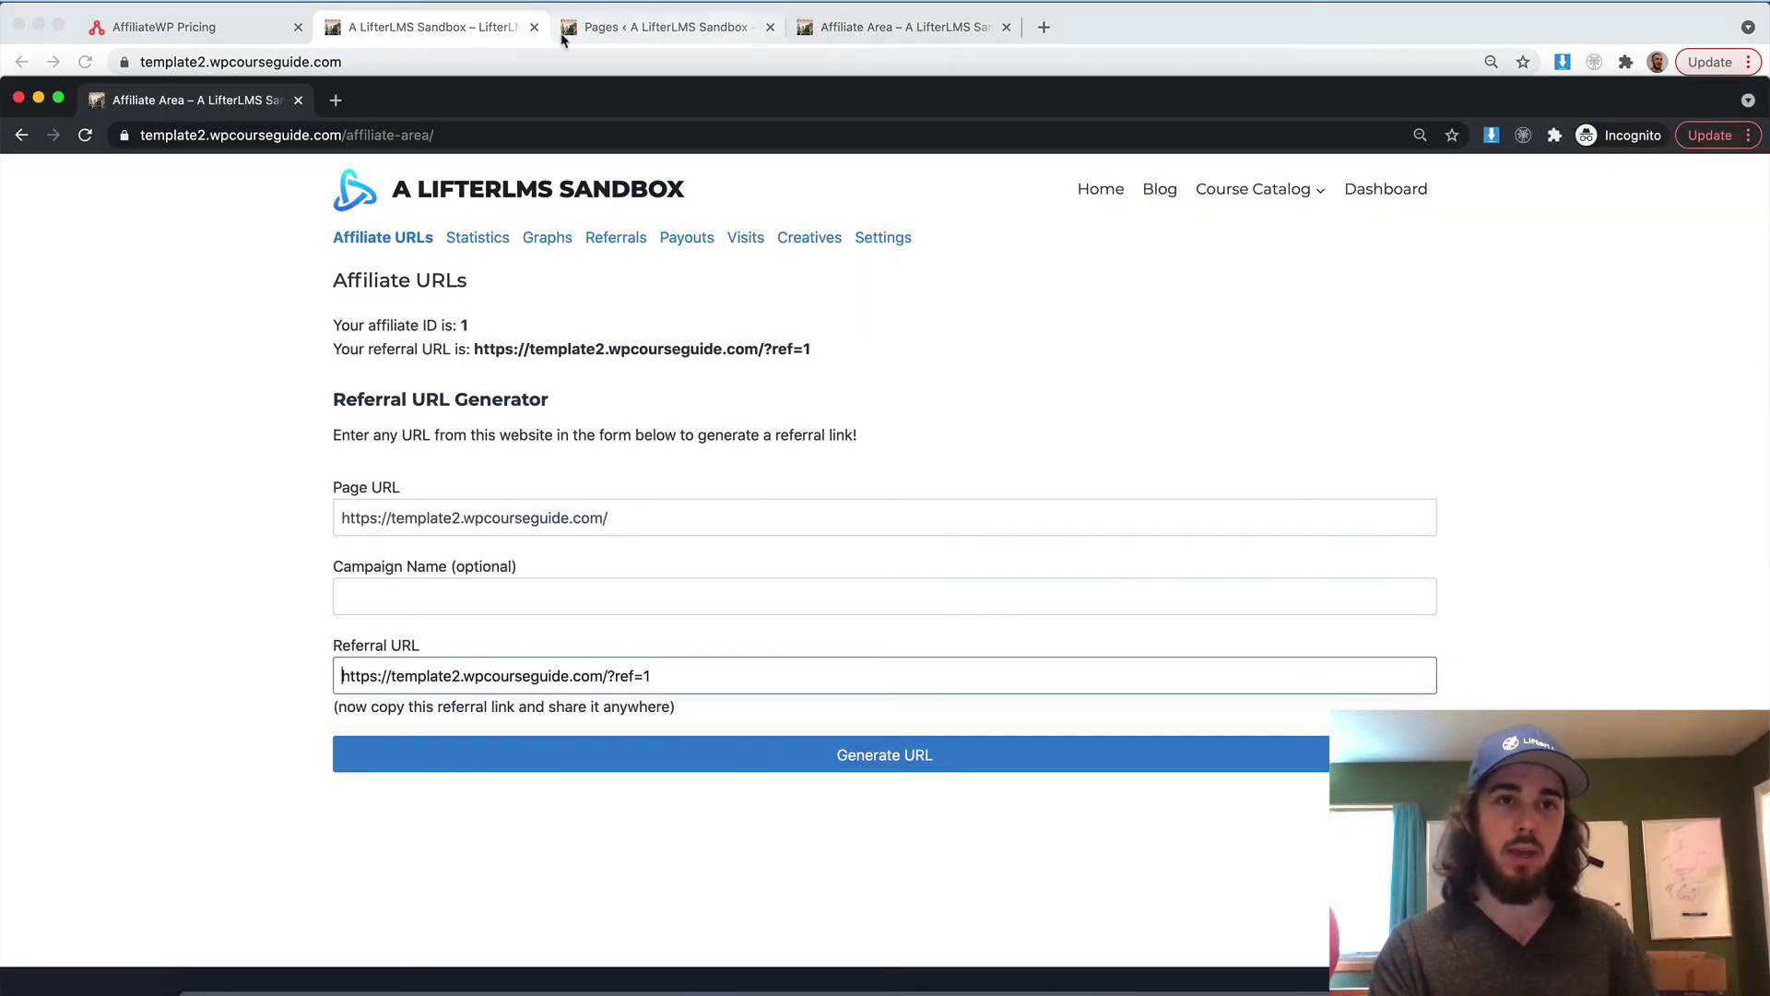
pyautogui.moveTo(430, 107); pyautogui.dragTo(431, 35)
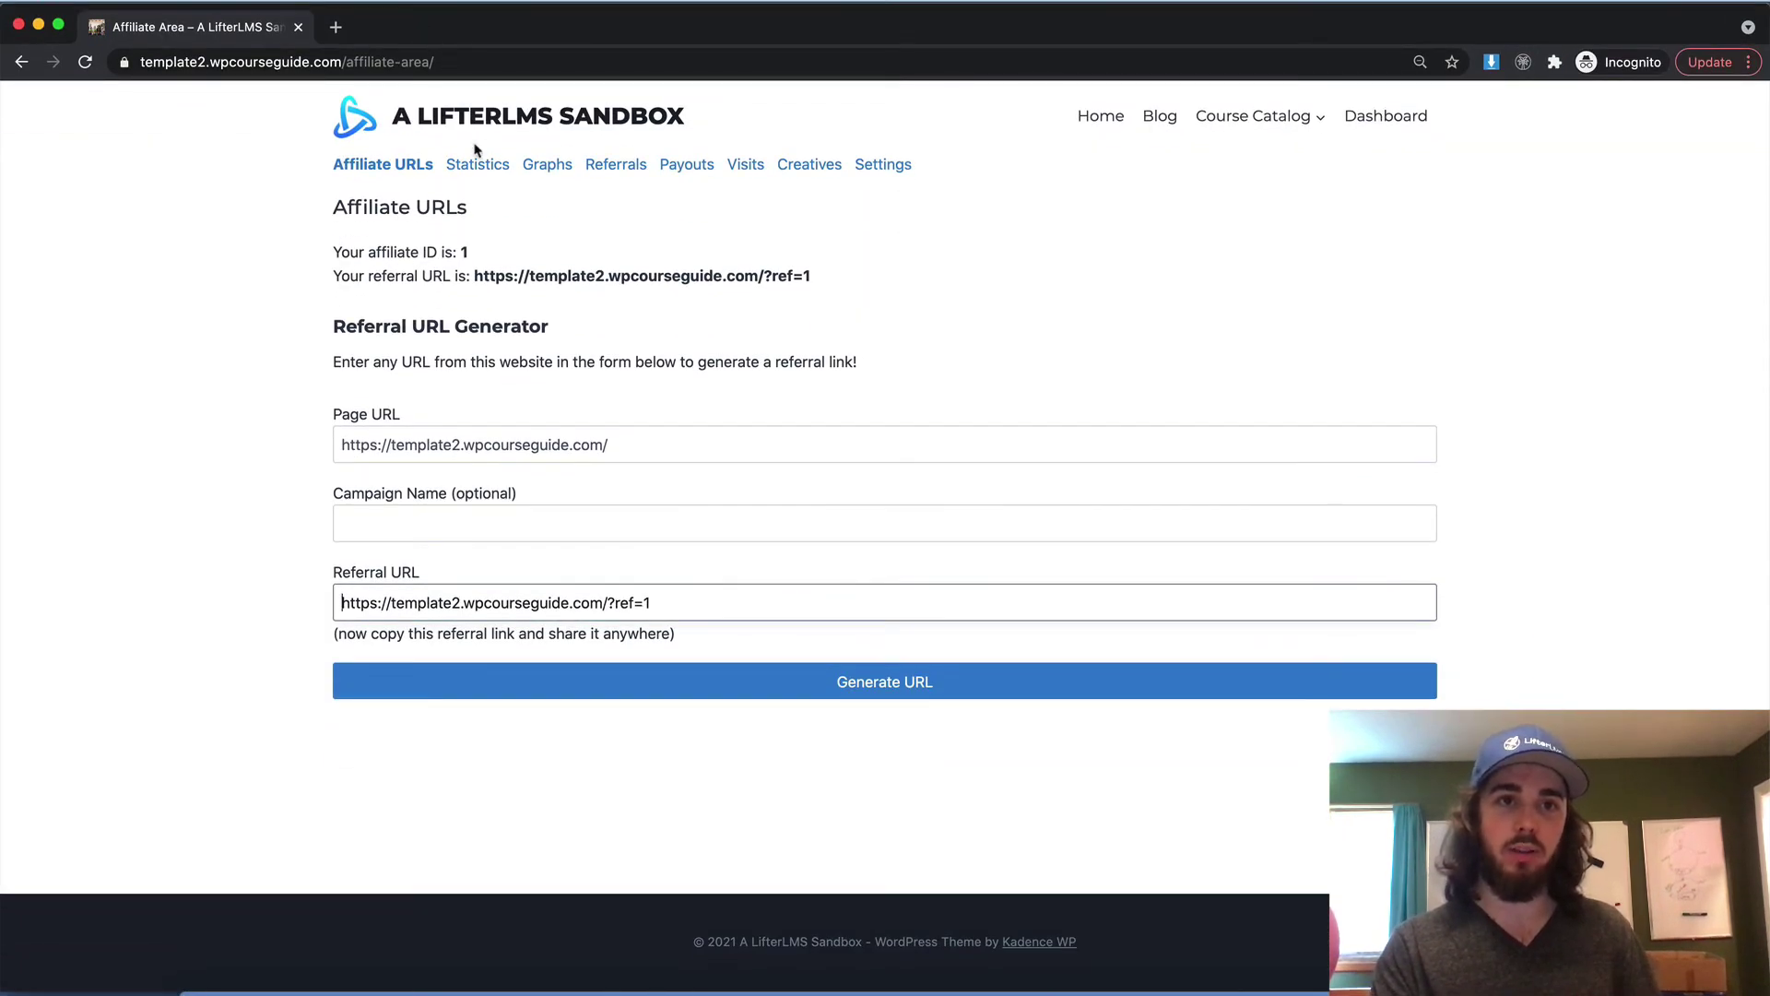
pyautogui.click(477, 173)
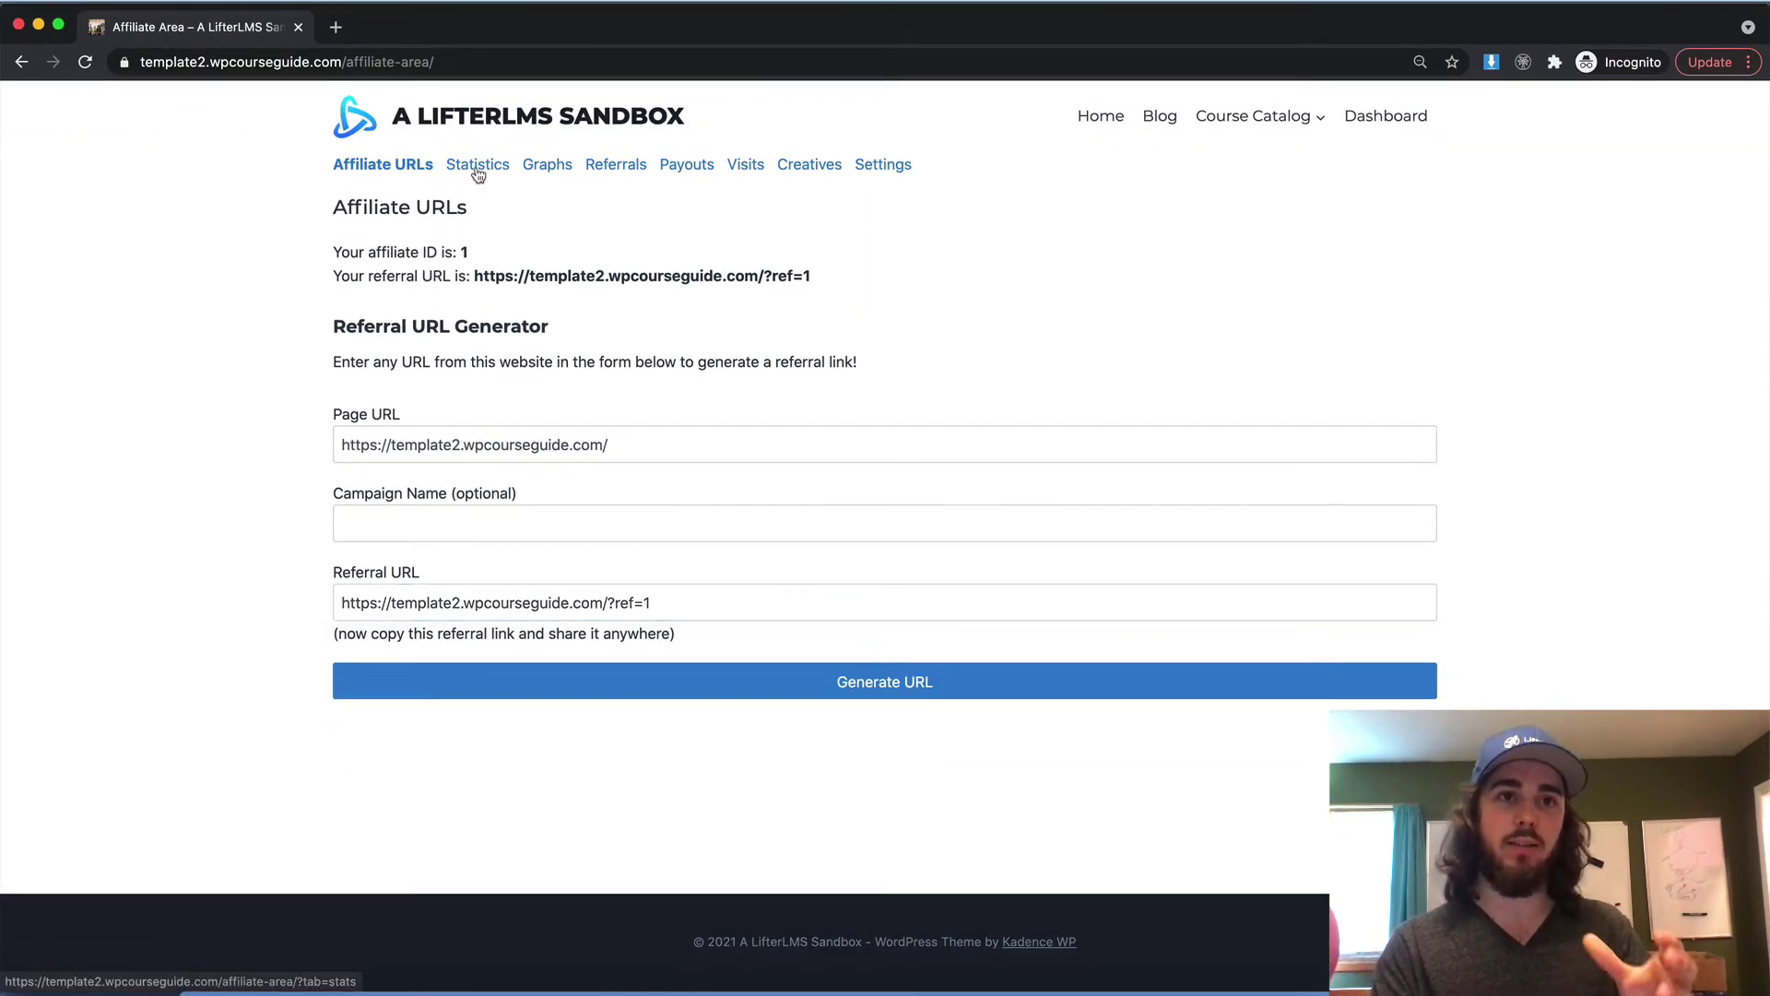
pyautogui.click(613, 173)
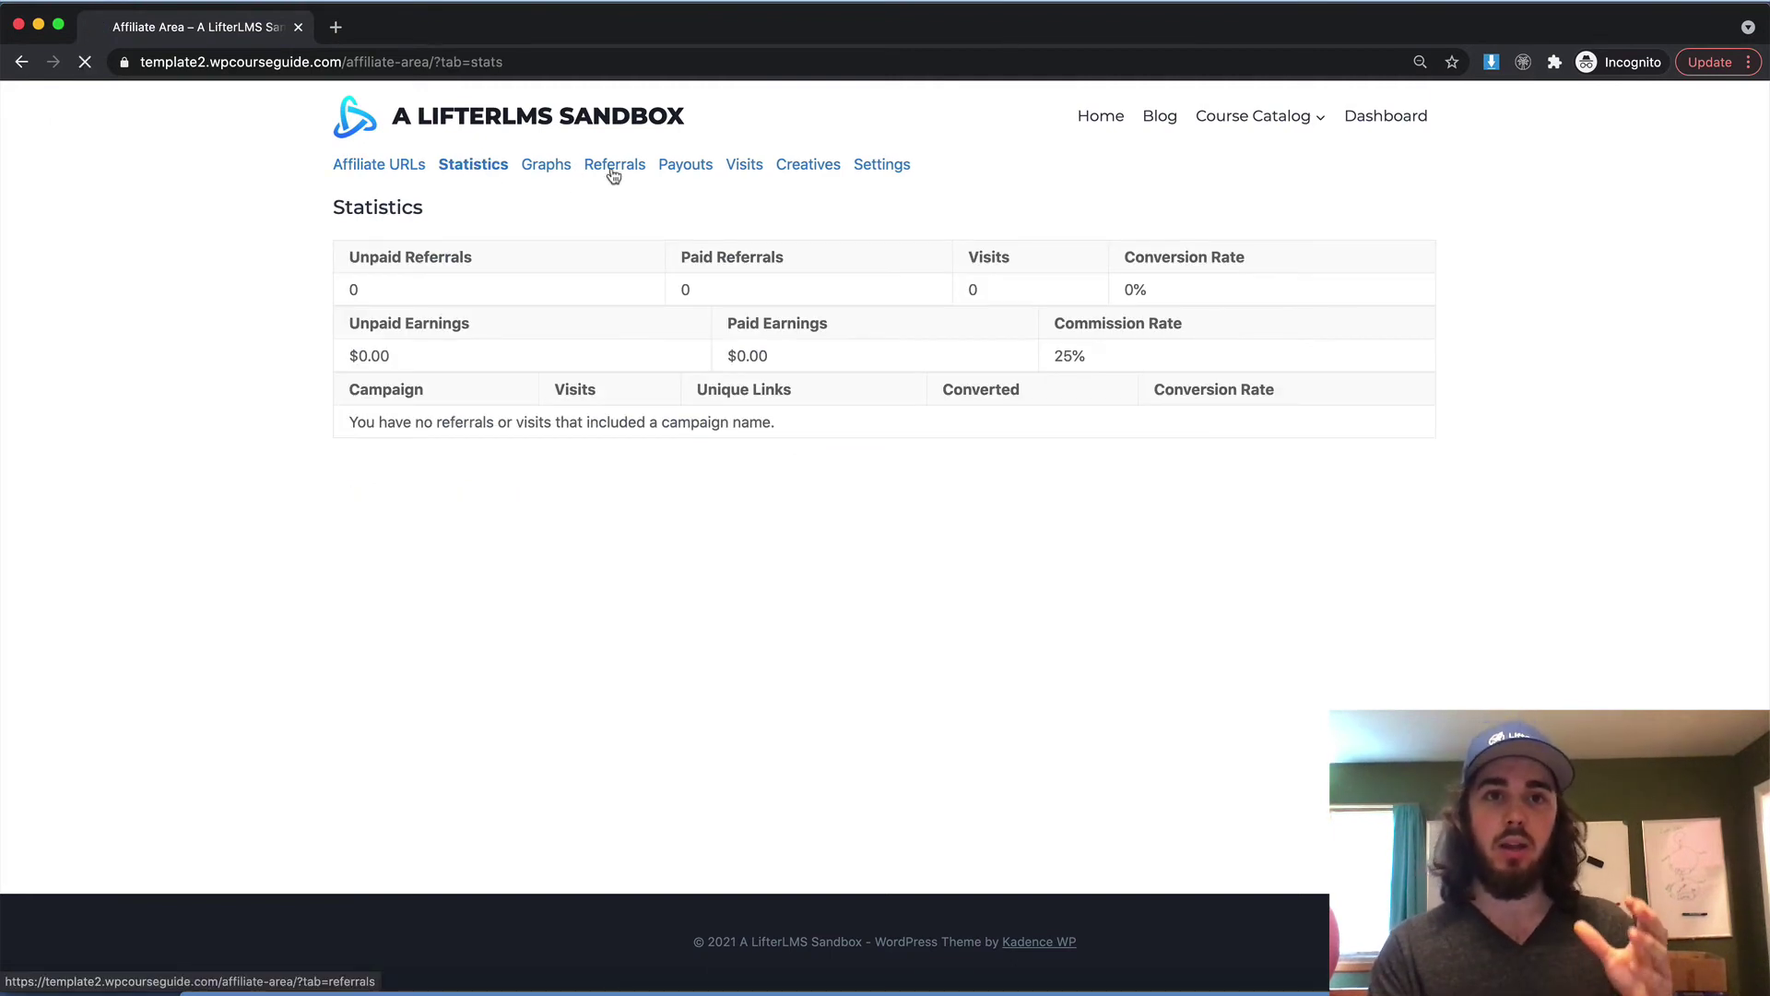
pyautogui.click(687, 173)
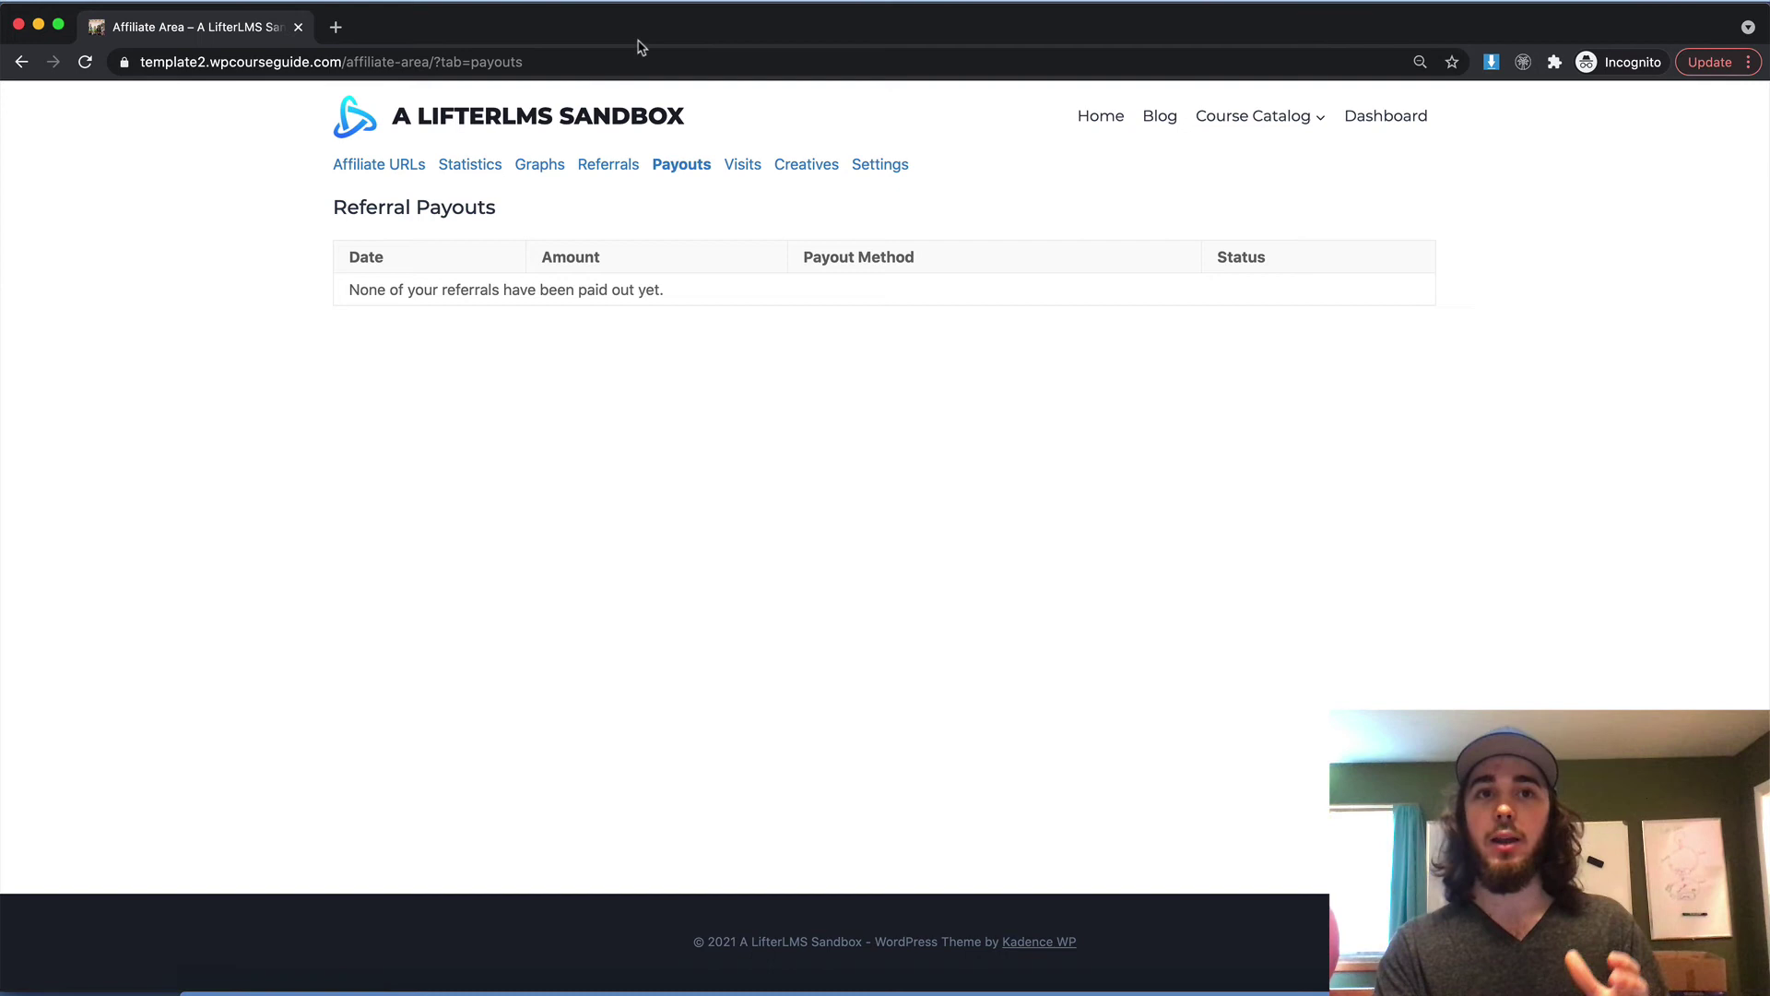
pyautogui.moveTo(636, 44); pyautogui.dragTo(625, 114)
pyautogui.click(465, 52)
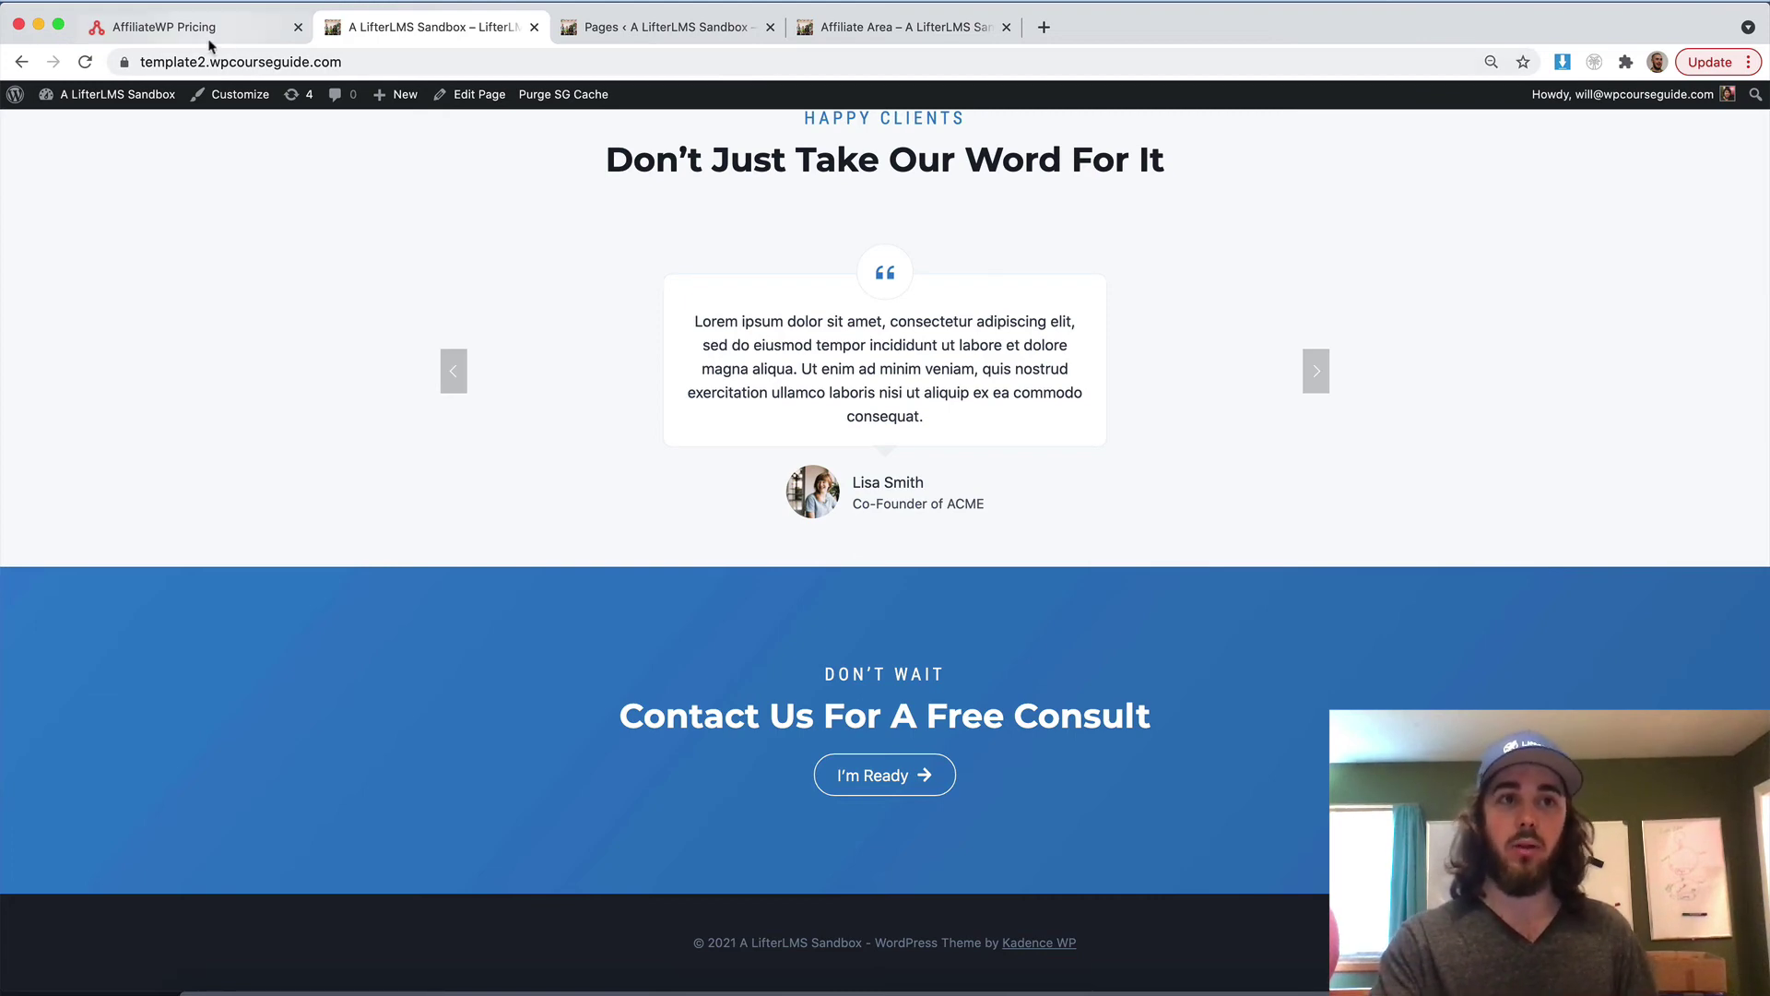
# Go to the Dashboard and open AffiliateWP's Payouts page, which shows no payouts
pyautogui.moveTo(367, 11); pyautogui.dragTo(367, 13)
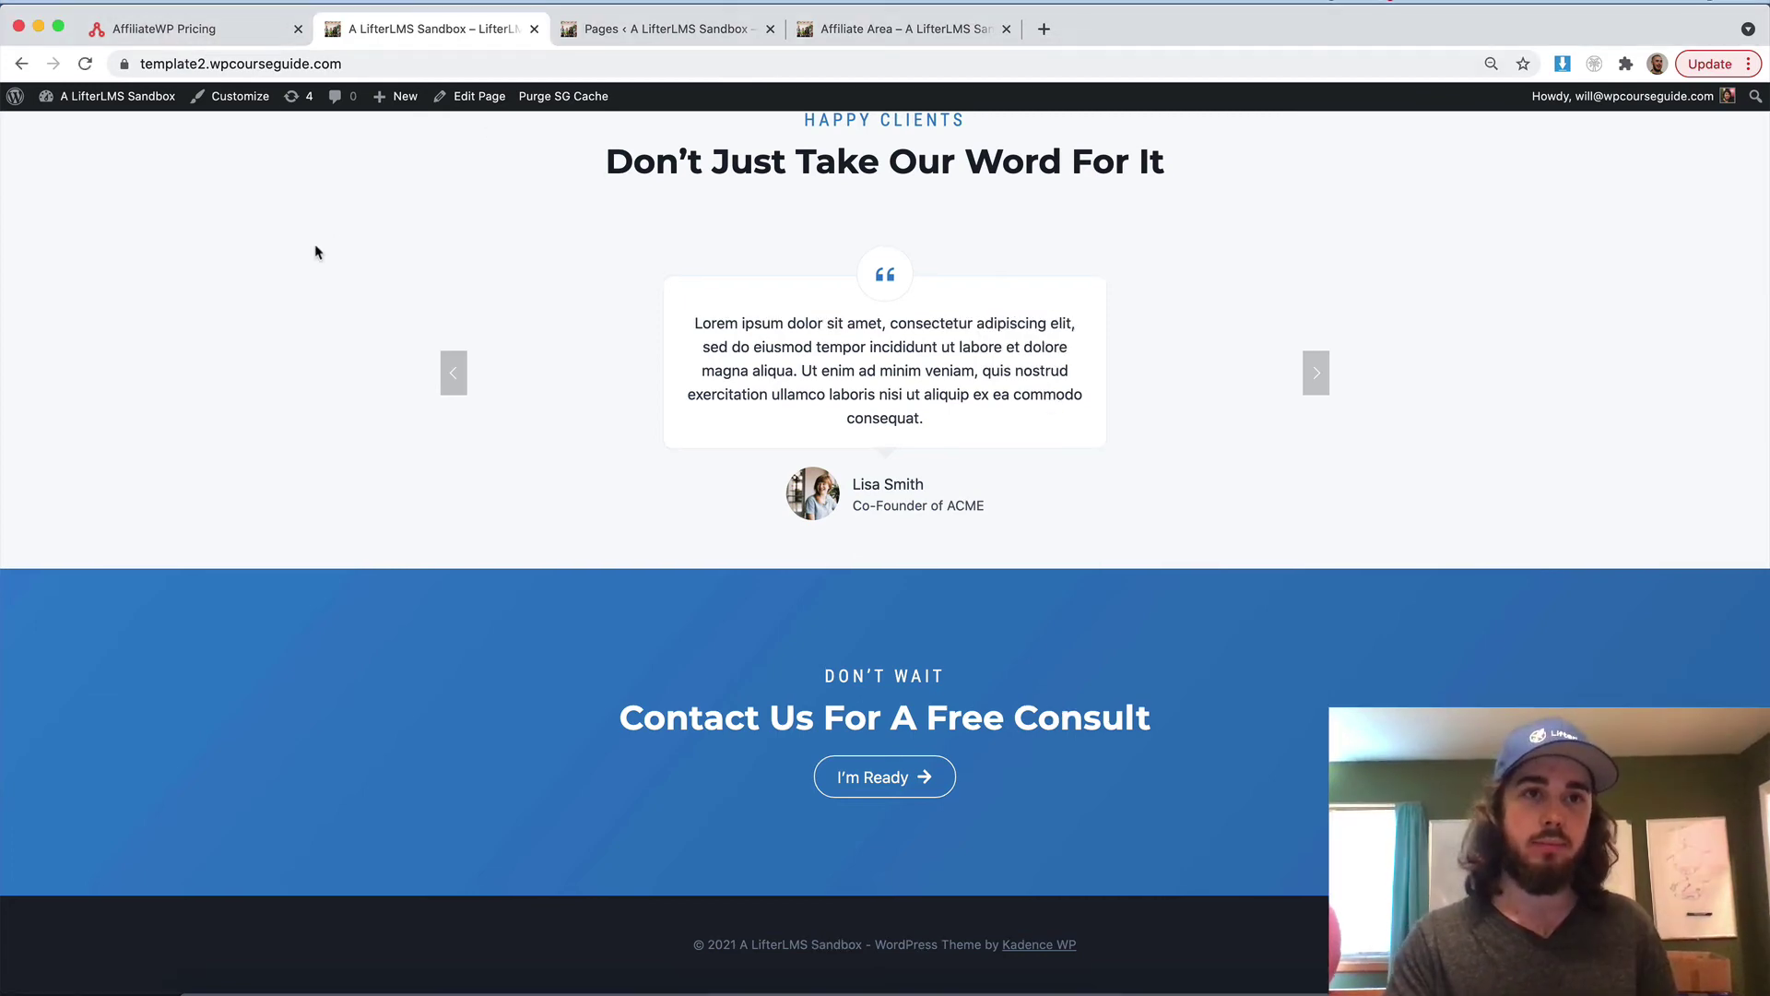
pyautogui.click(118, 96)
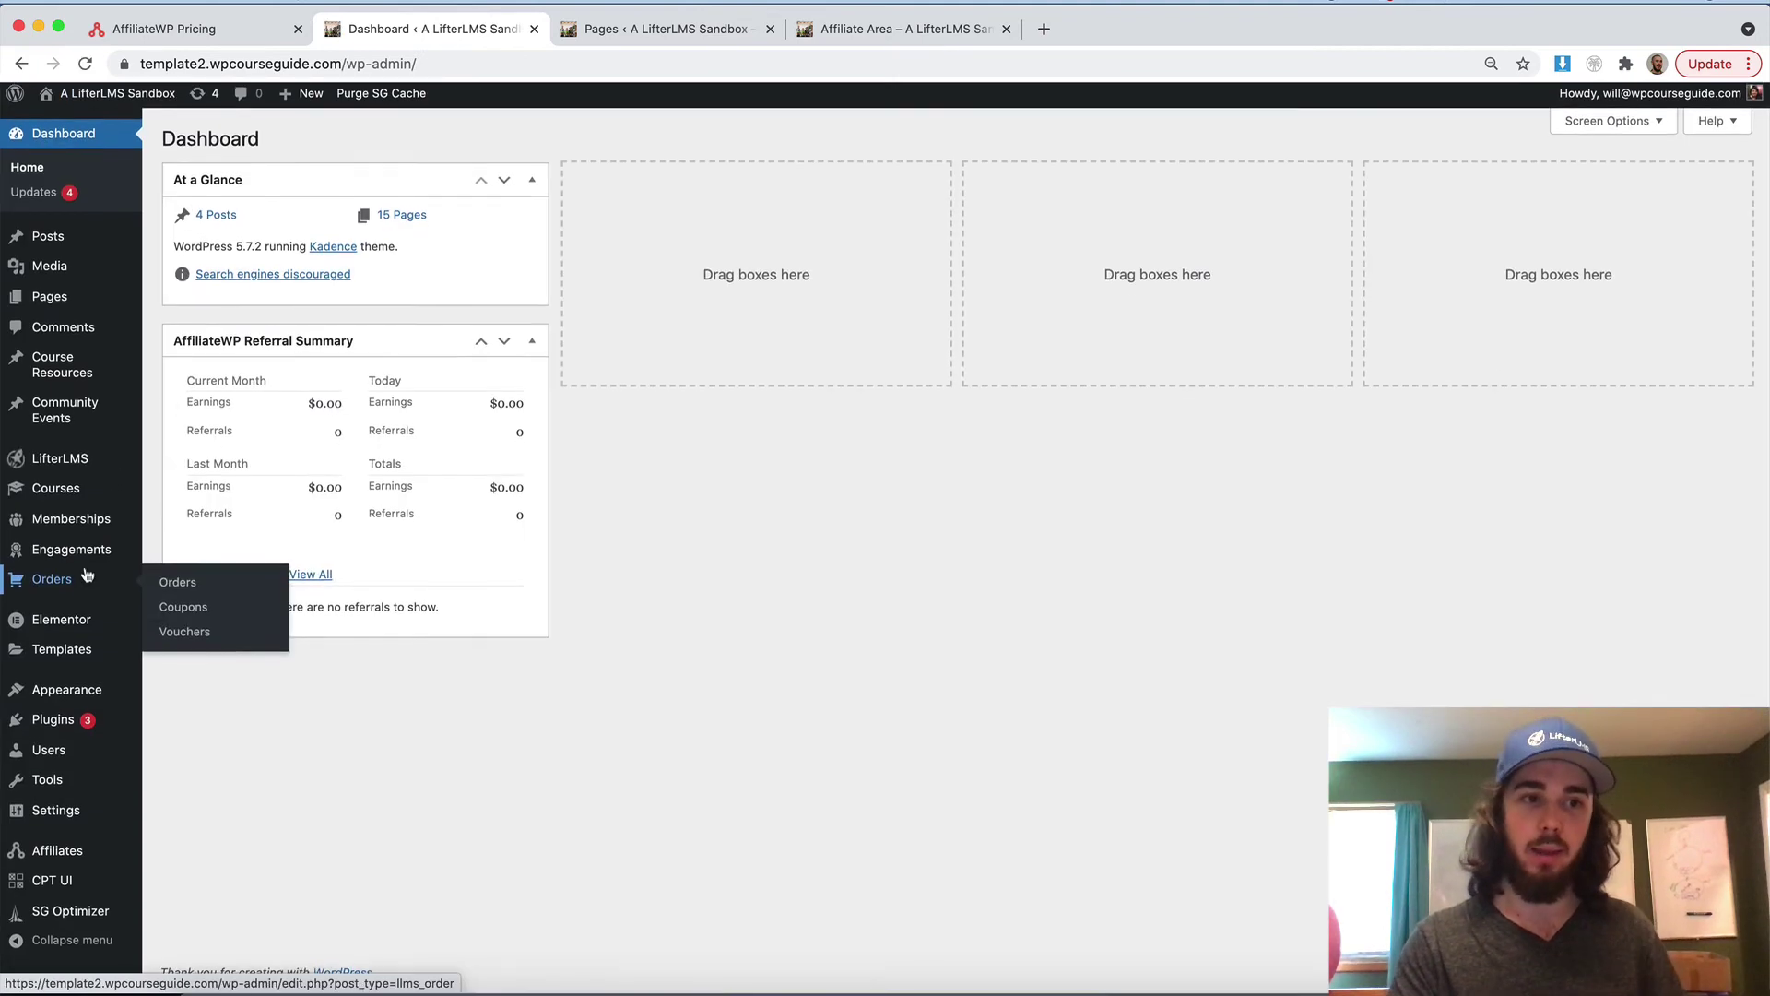
pyautogui.moveTo(58, 855)
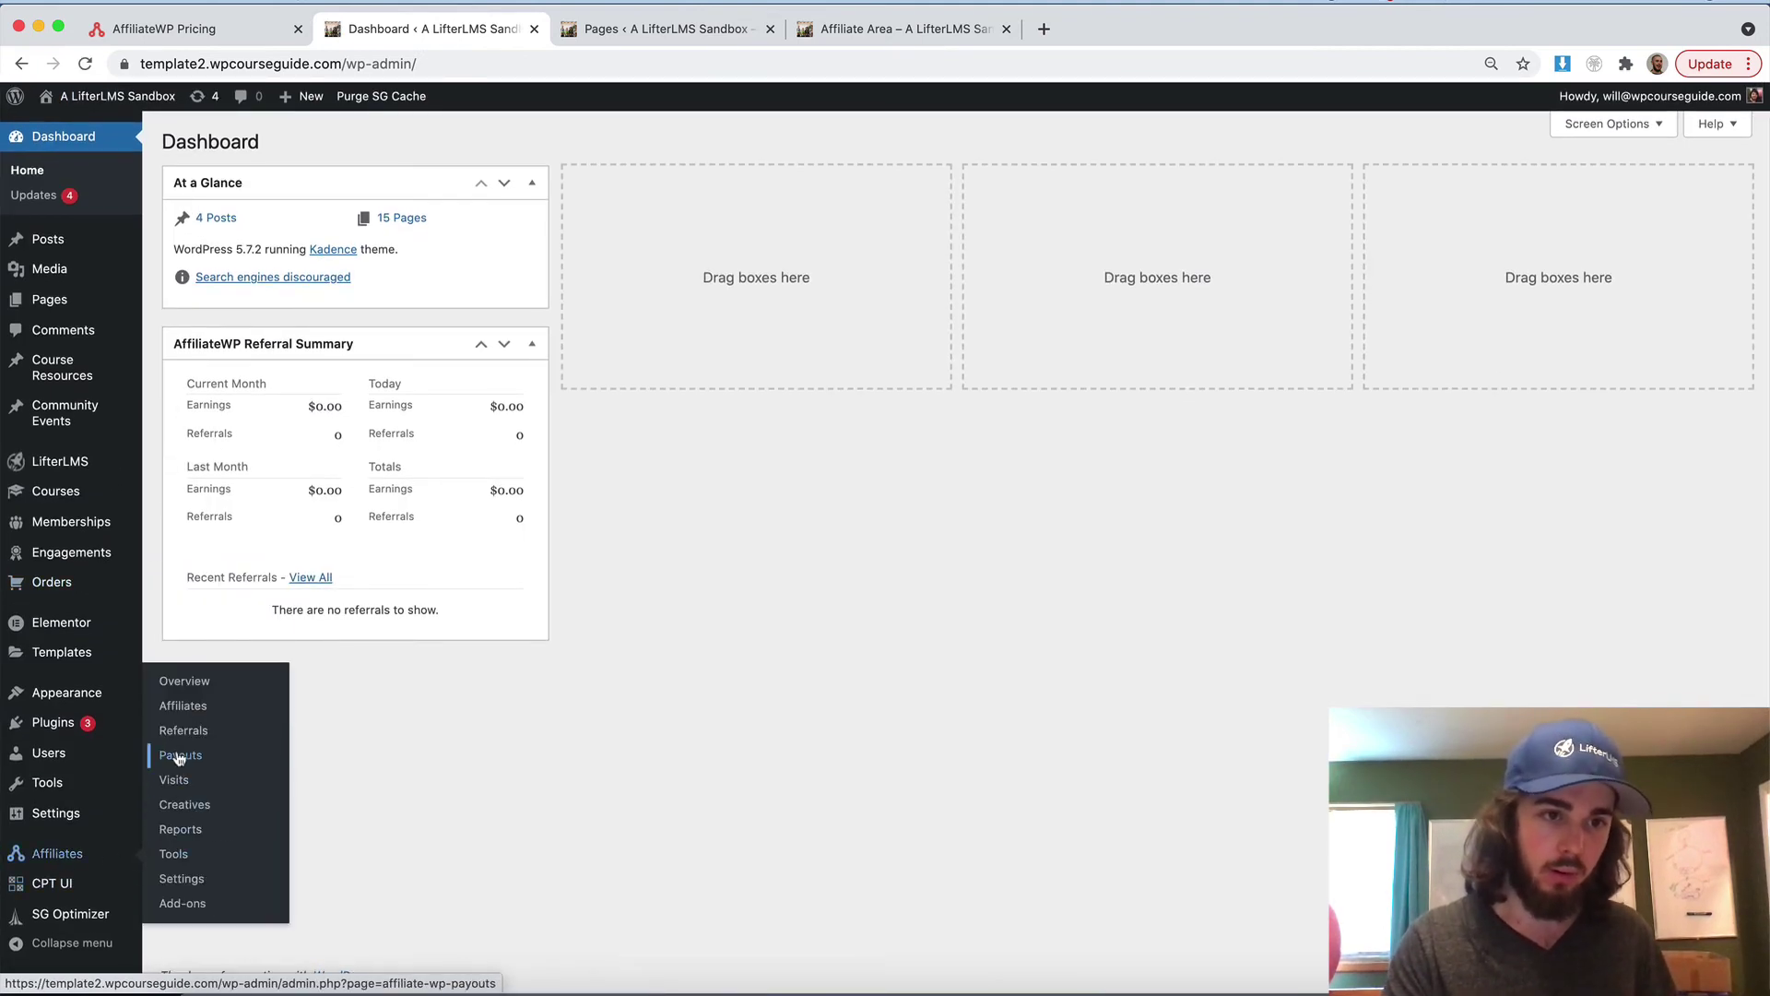
pyautogui.click(187, 758)
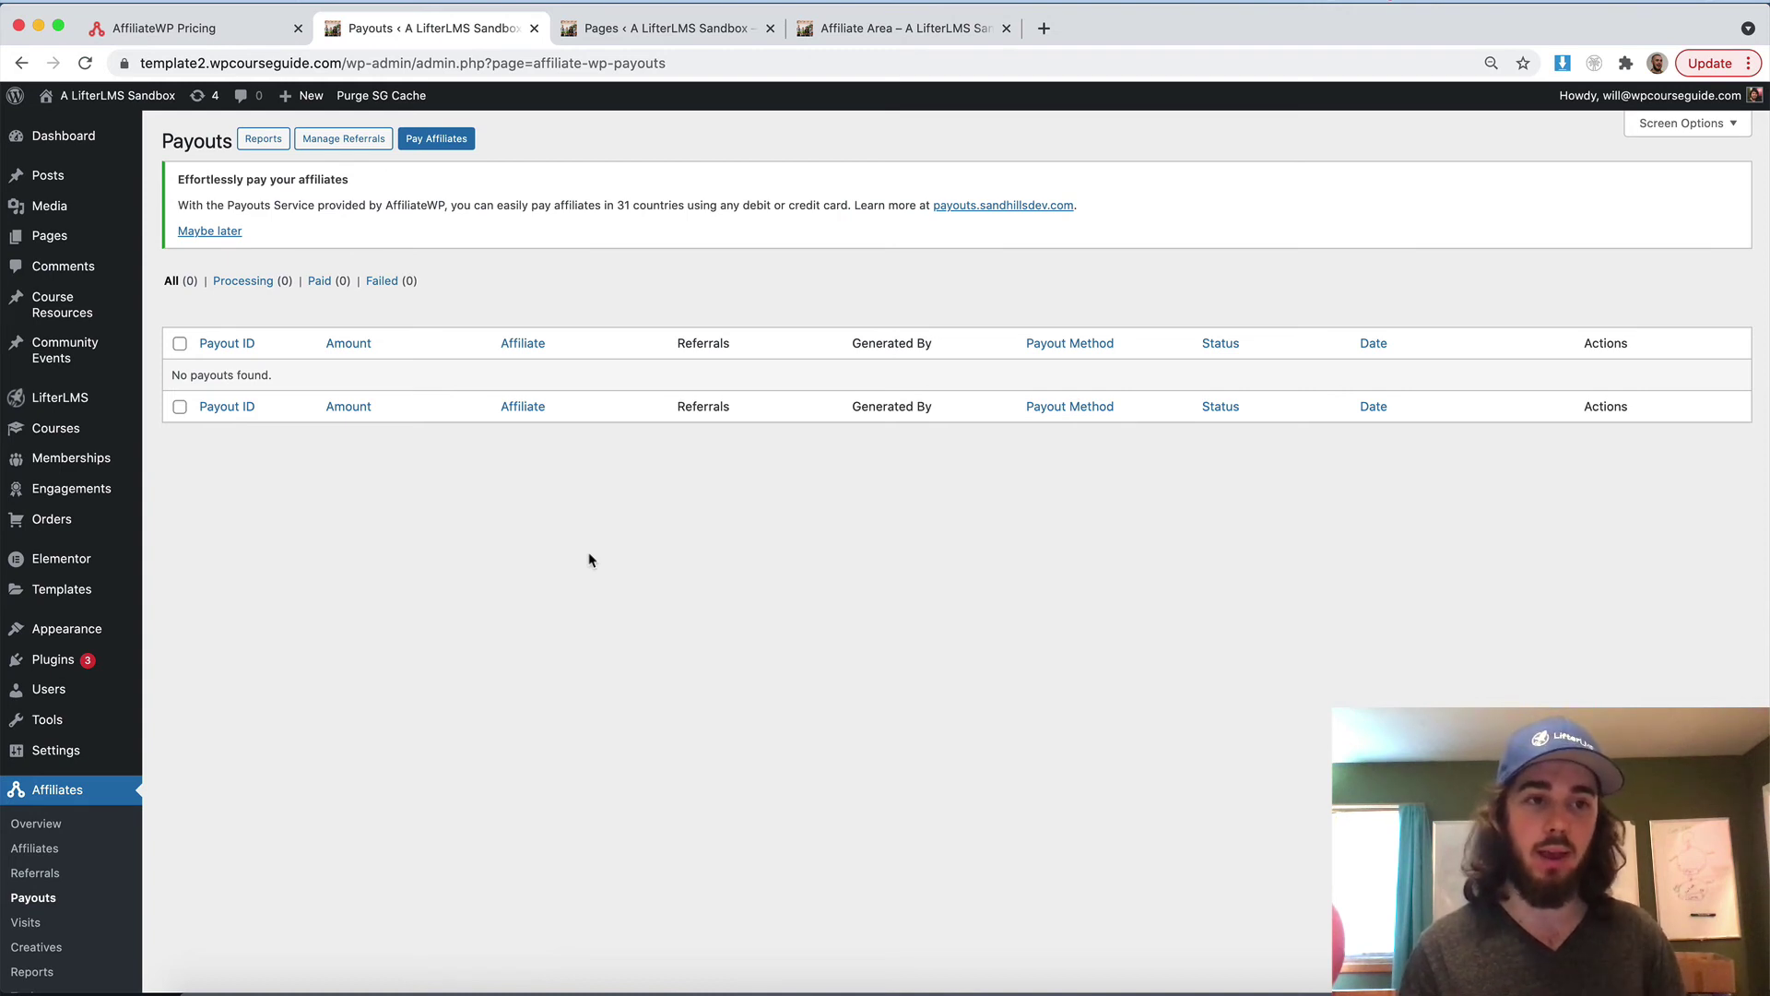
# Add the Affiliate Area page to the Agency Menu and save the menu
pyautogui.moveTo(50, 627)
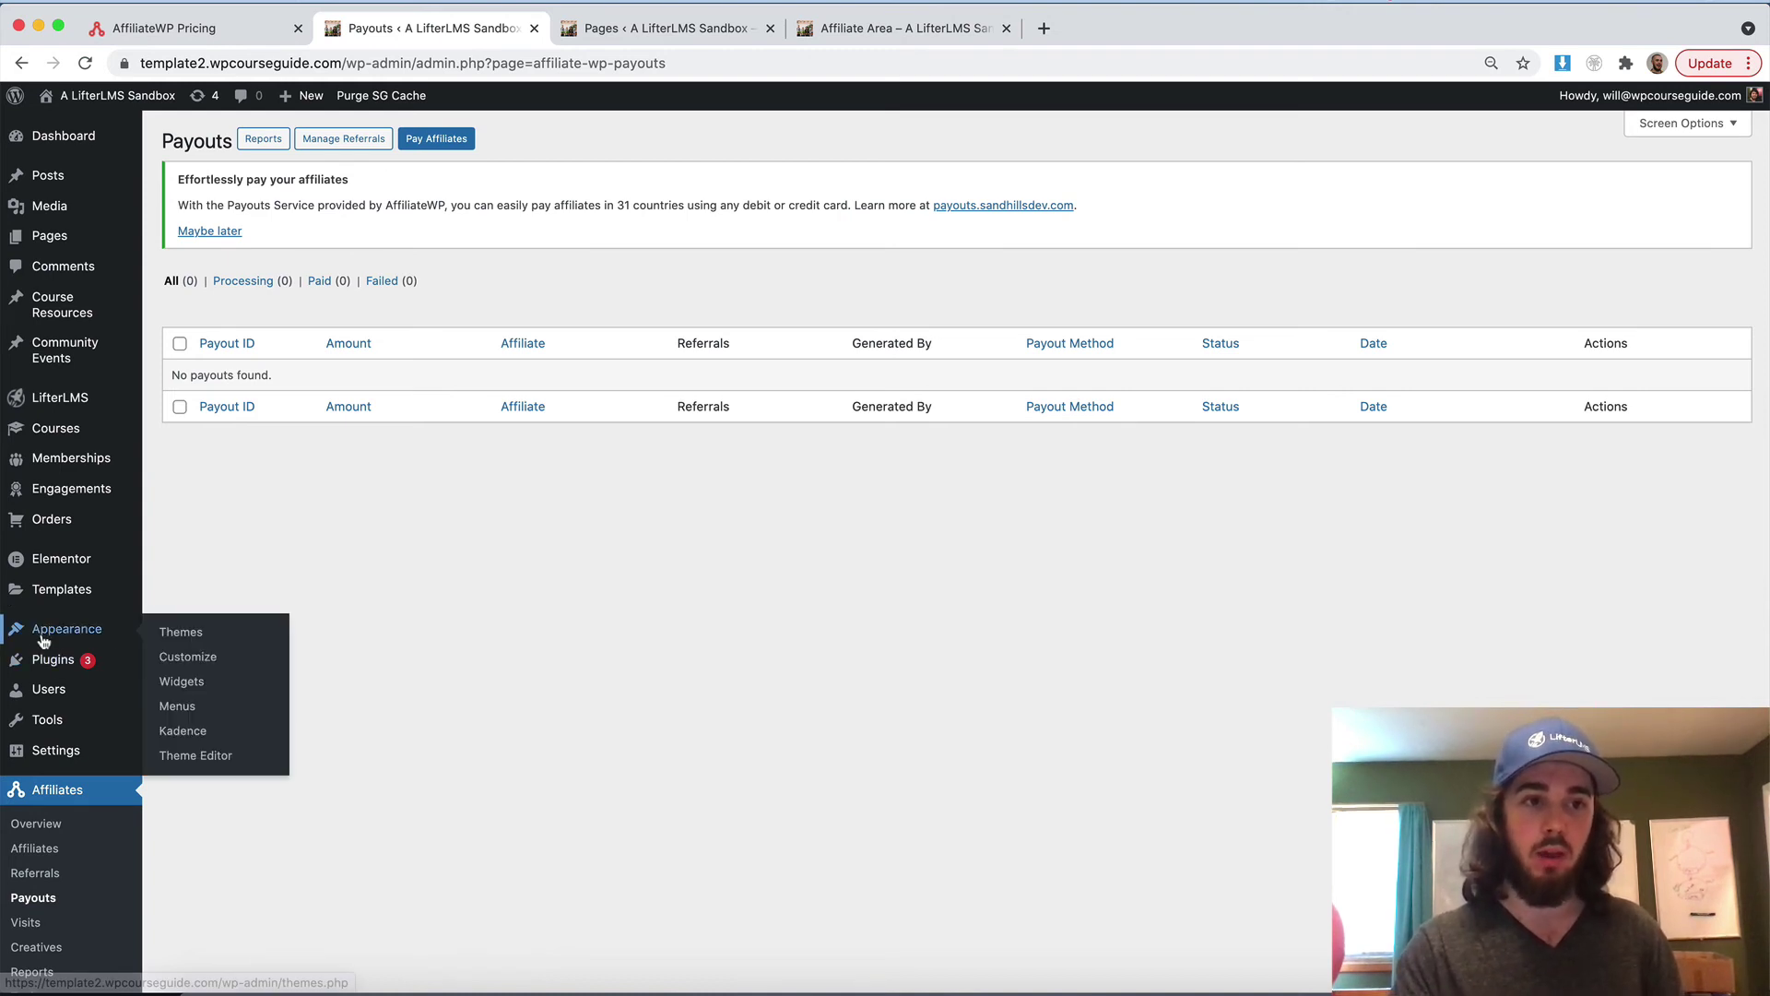
pyautogui.click(177, 705)
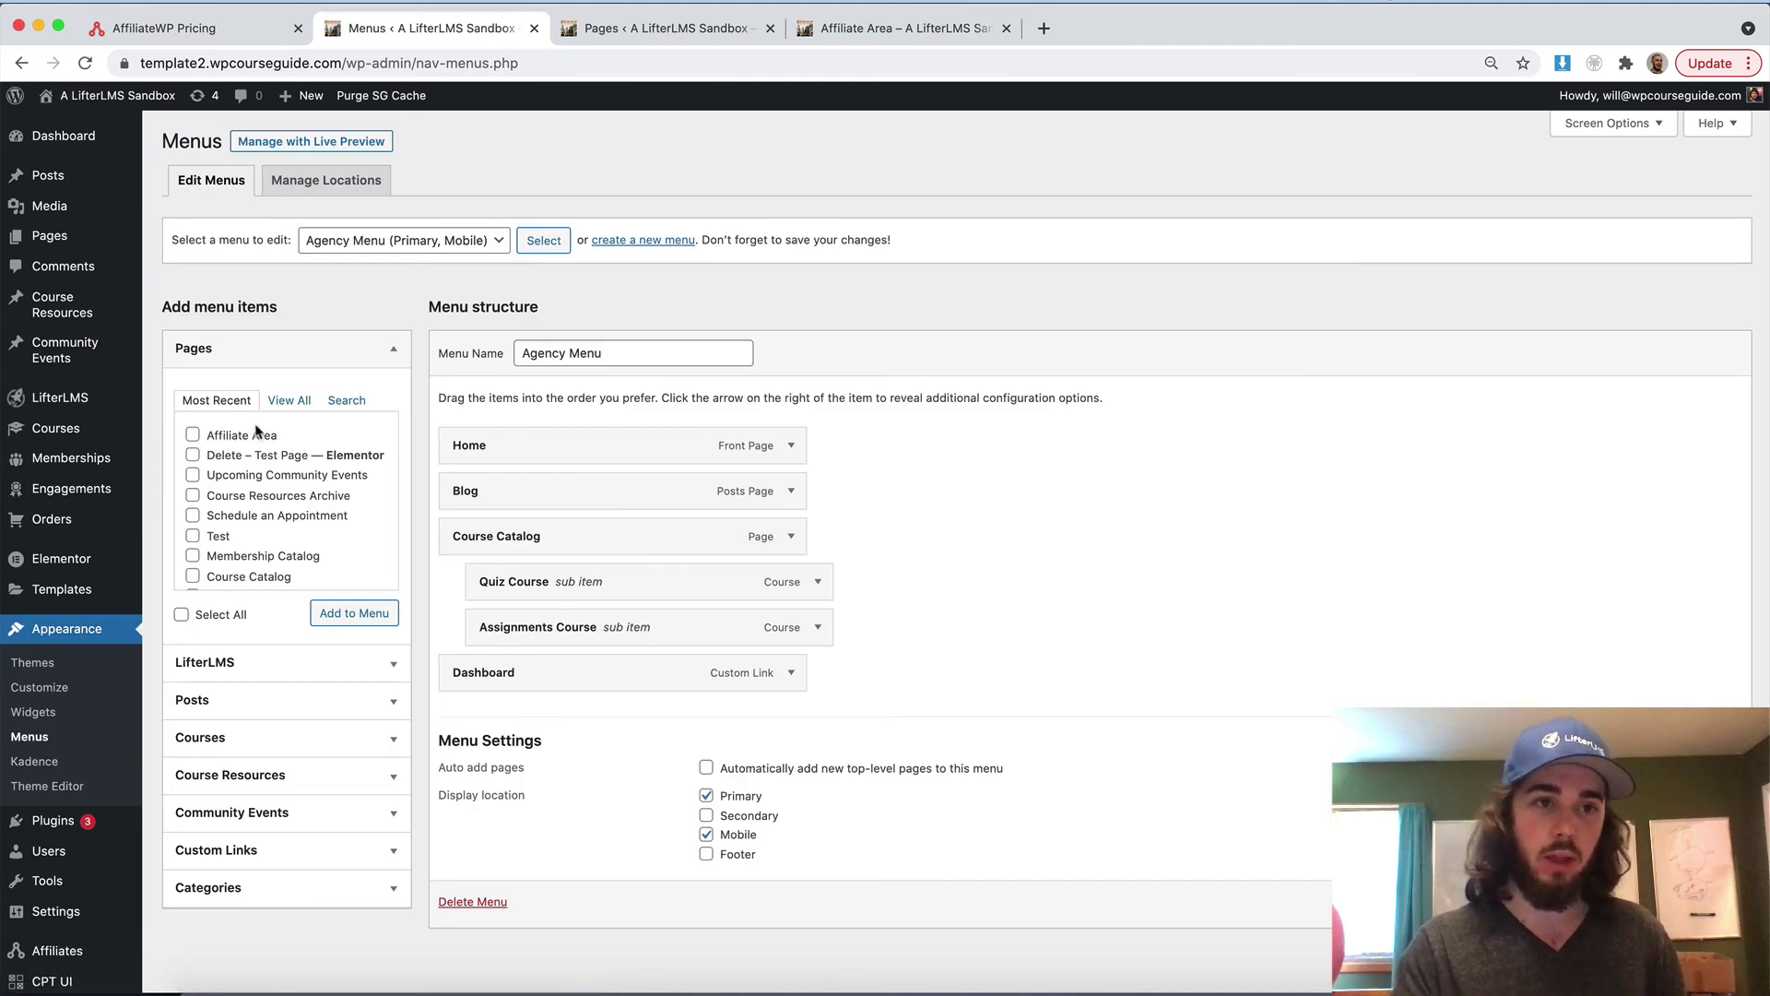
pyautogui.click(250, 435)
pyautogui.click(353, 612)
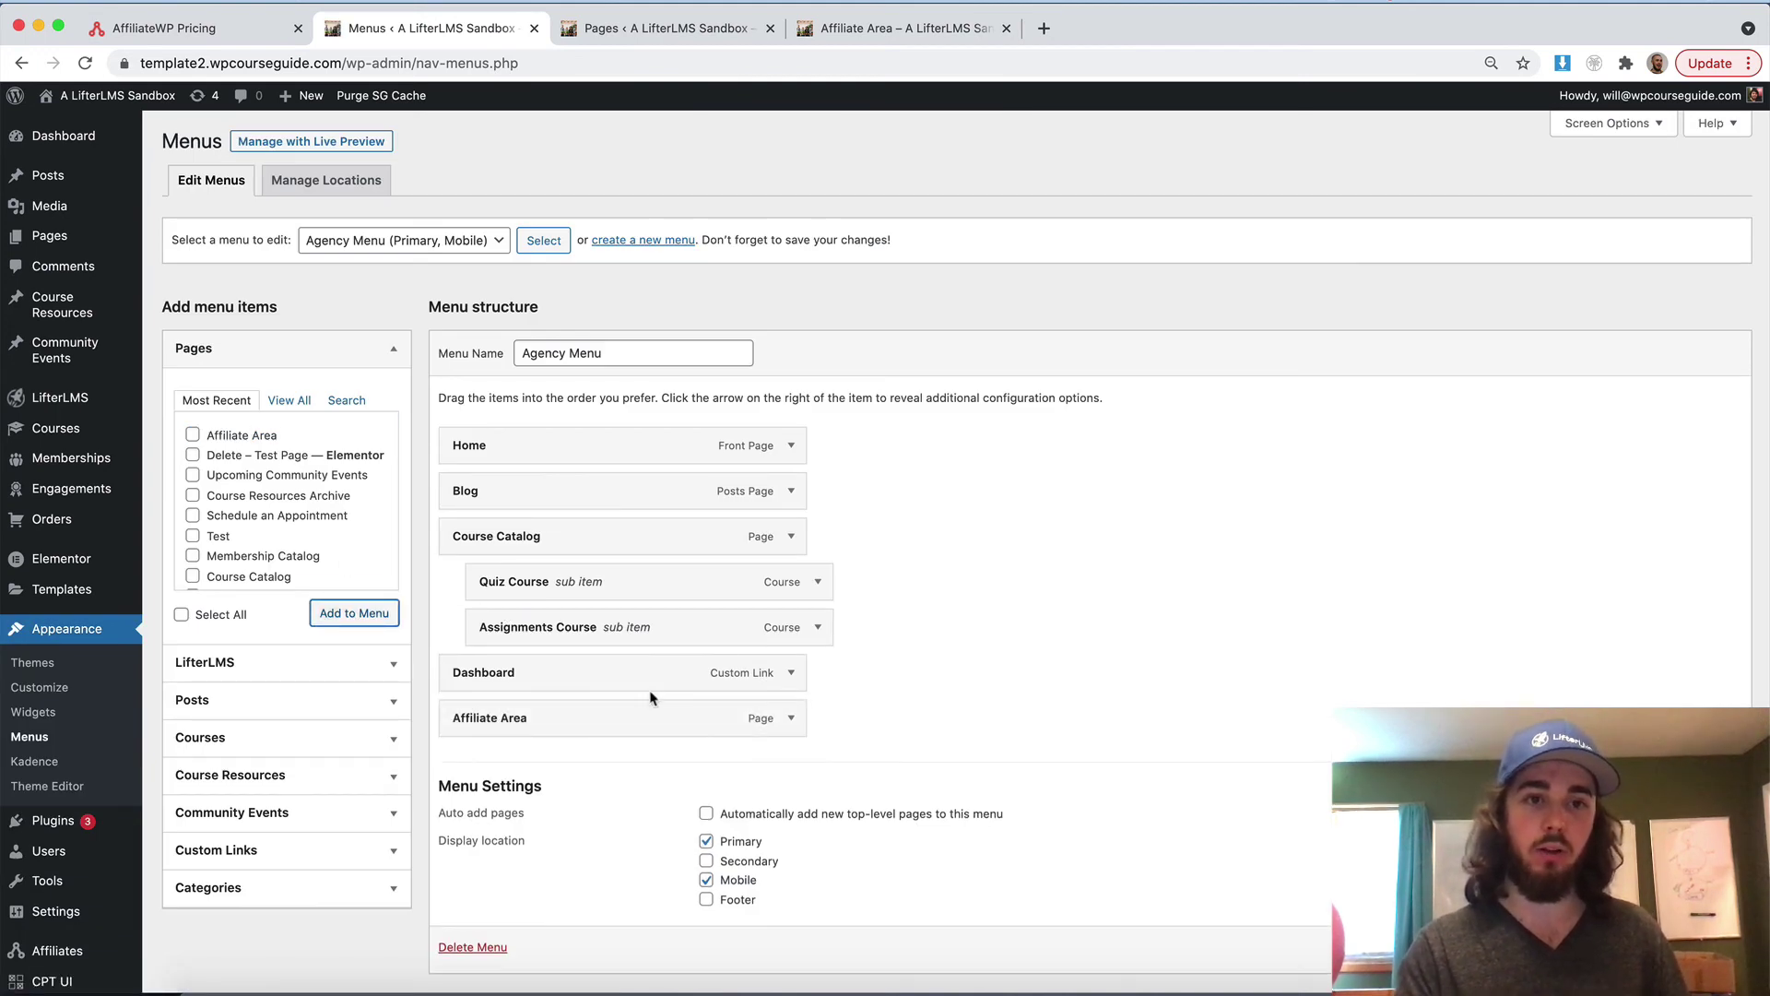
pyautogui.scroll(-1, 1696, 922)
pyautogui.click(1696, 914)
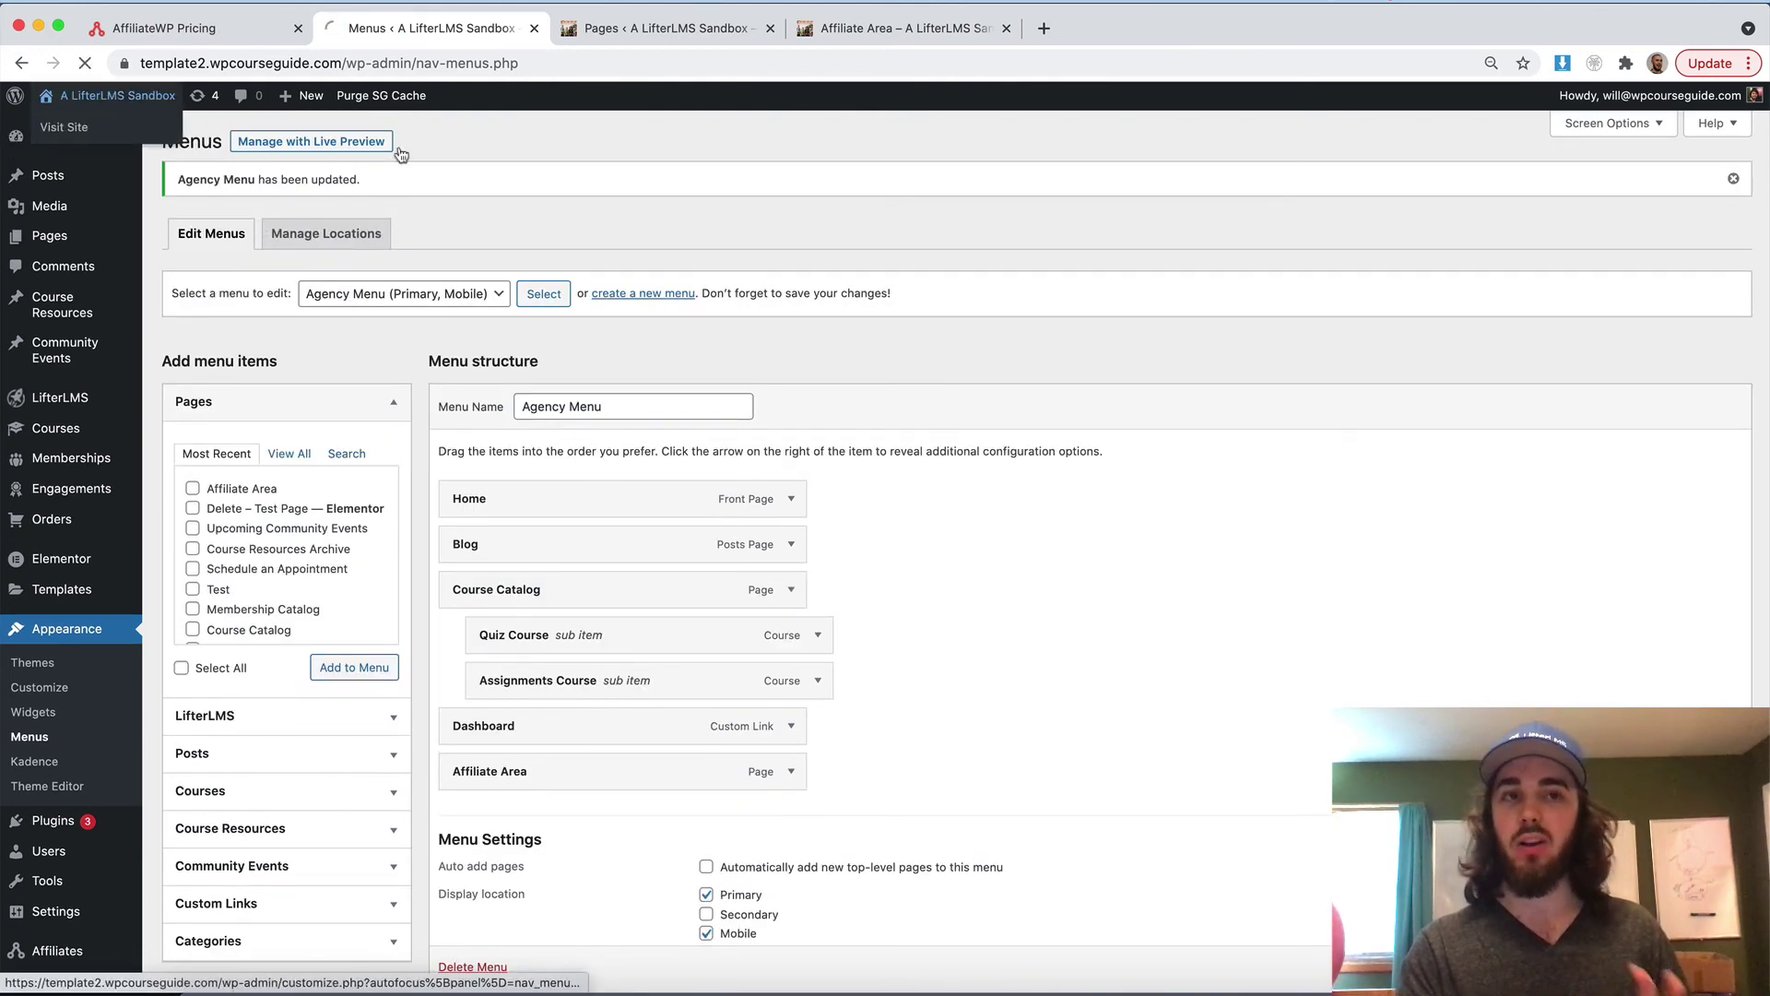
# Check the new Affiliate Area link in the site's front-end navigation
pyautogui.click(69, 126)
pyautogui.click(1388, 148)
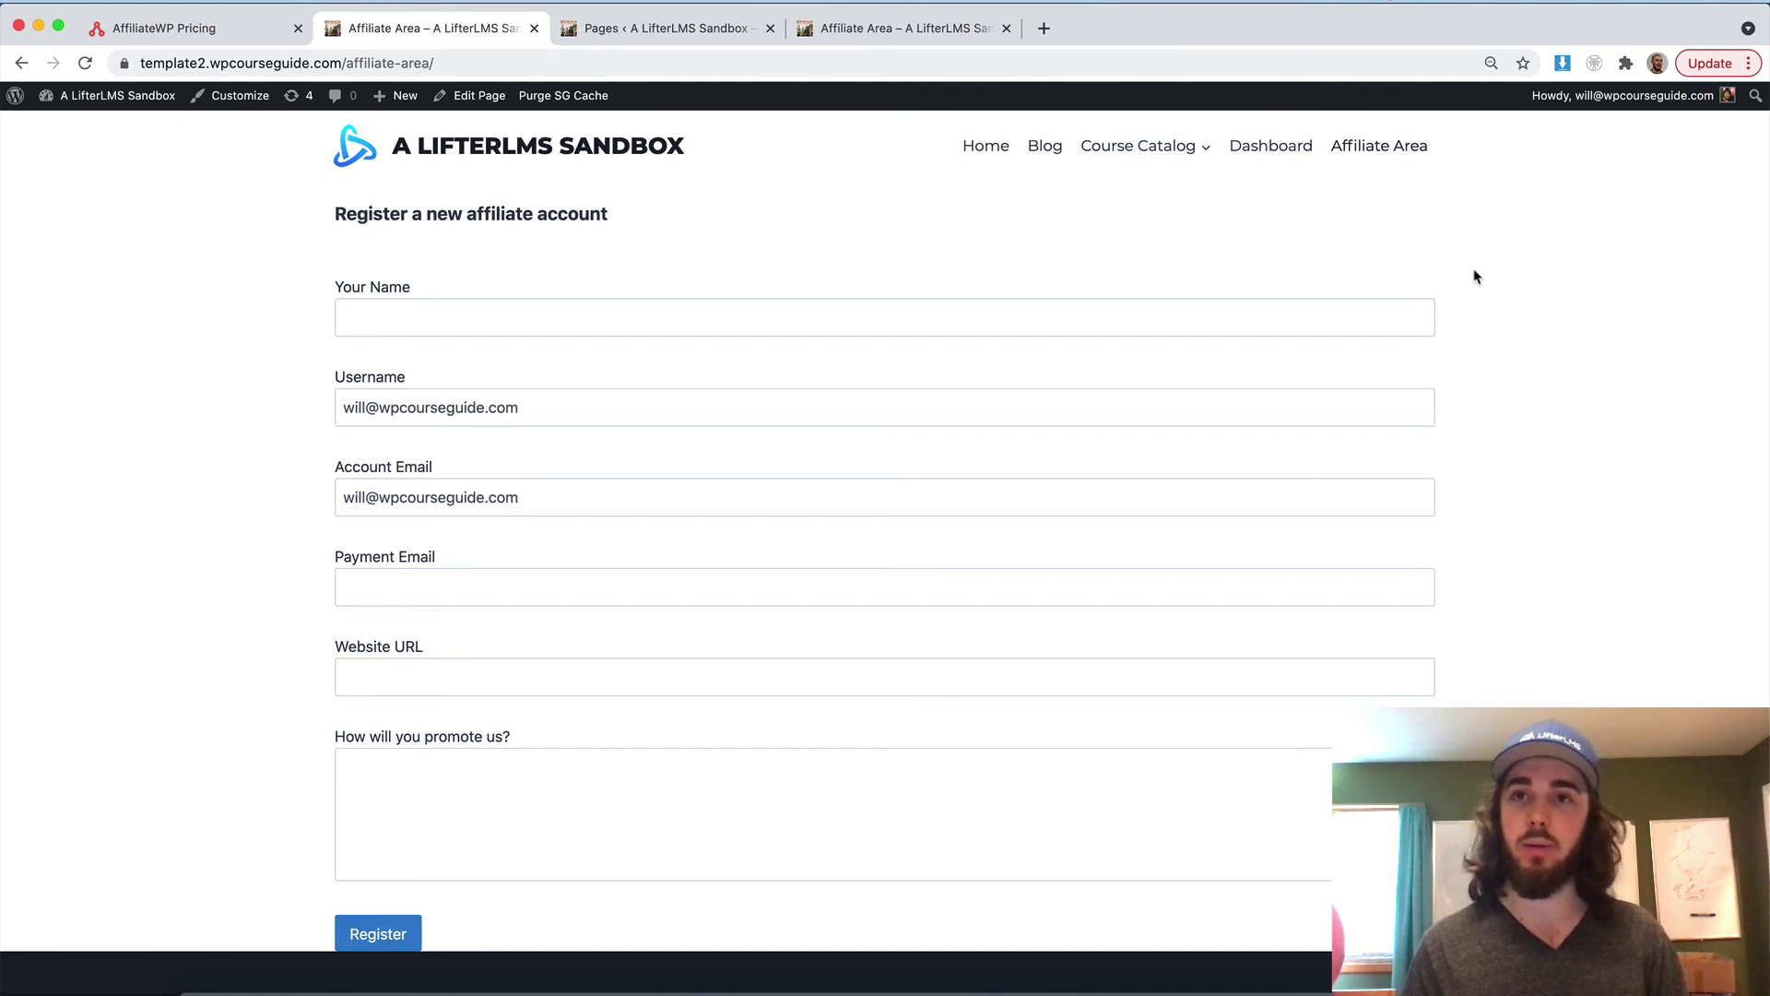
pyautogui.hotkey('ctrl', 'shift', 'Tab')
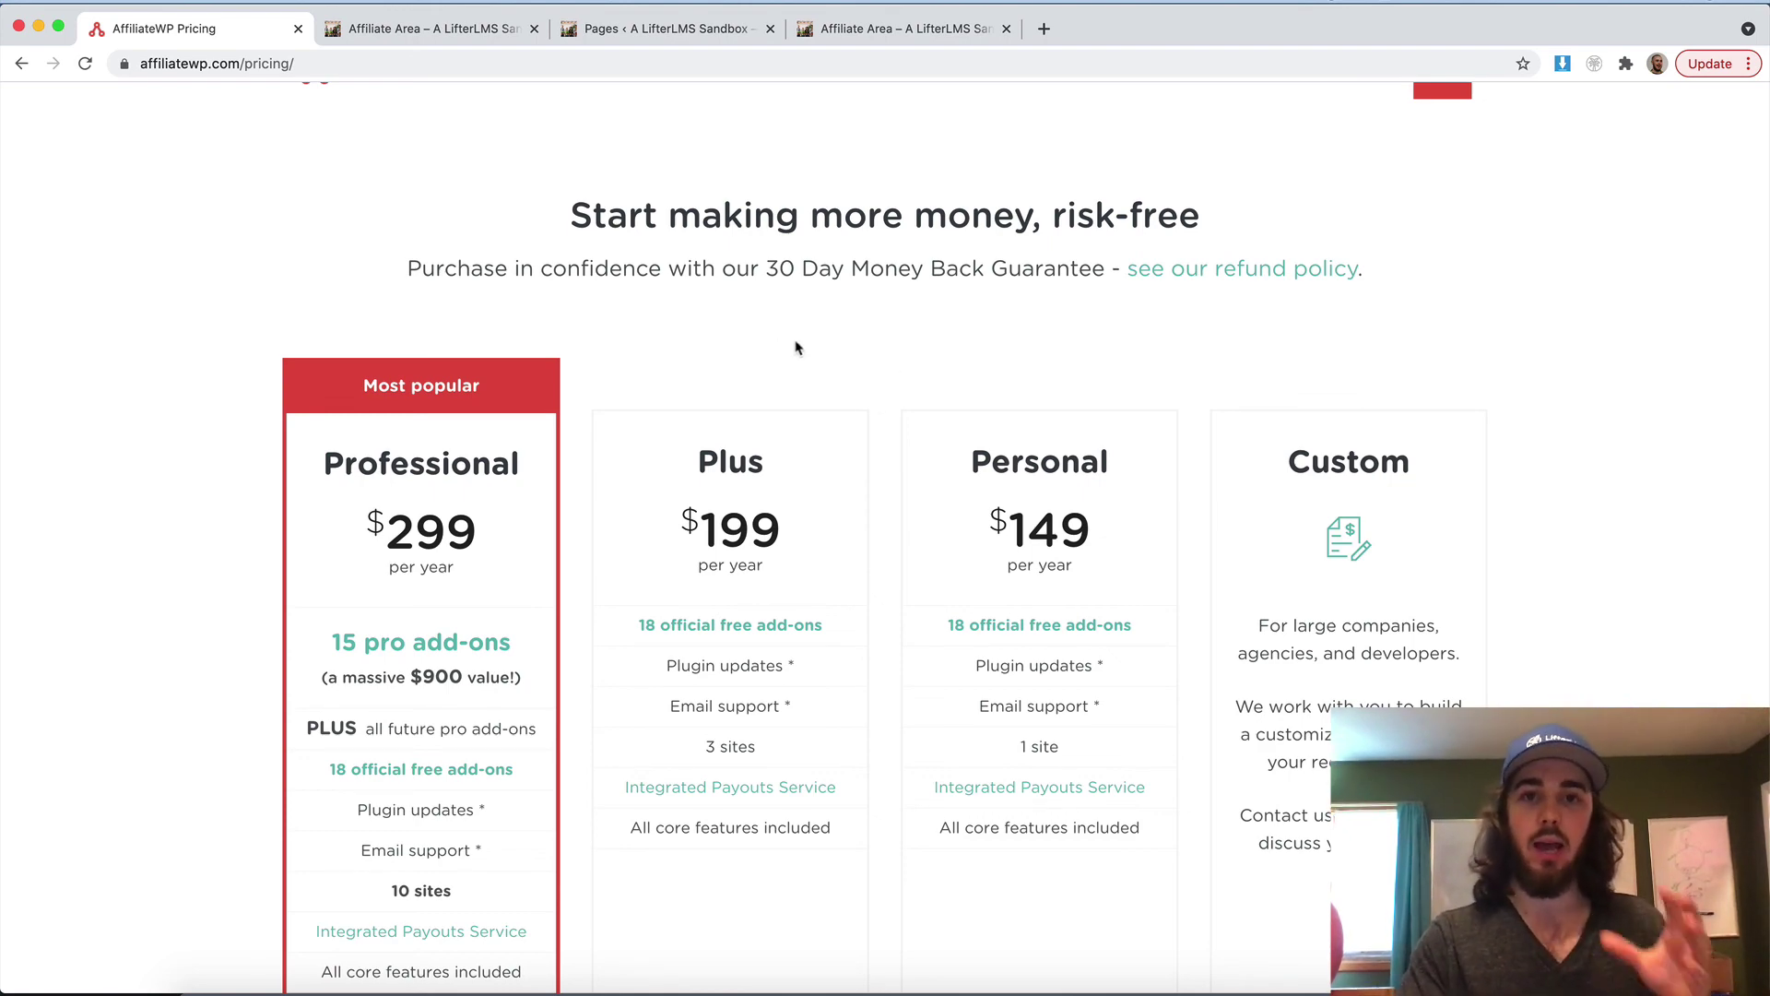
pyautogui.click(420, 629)
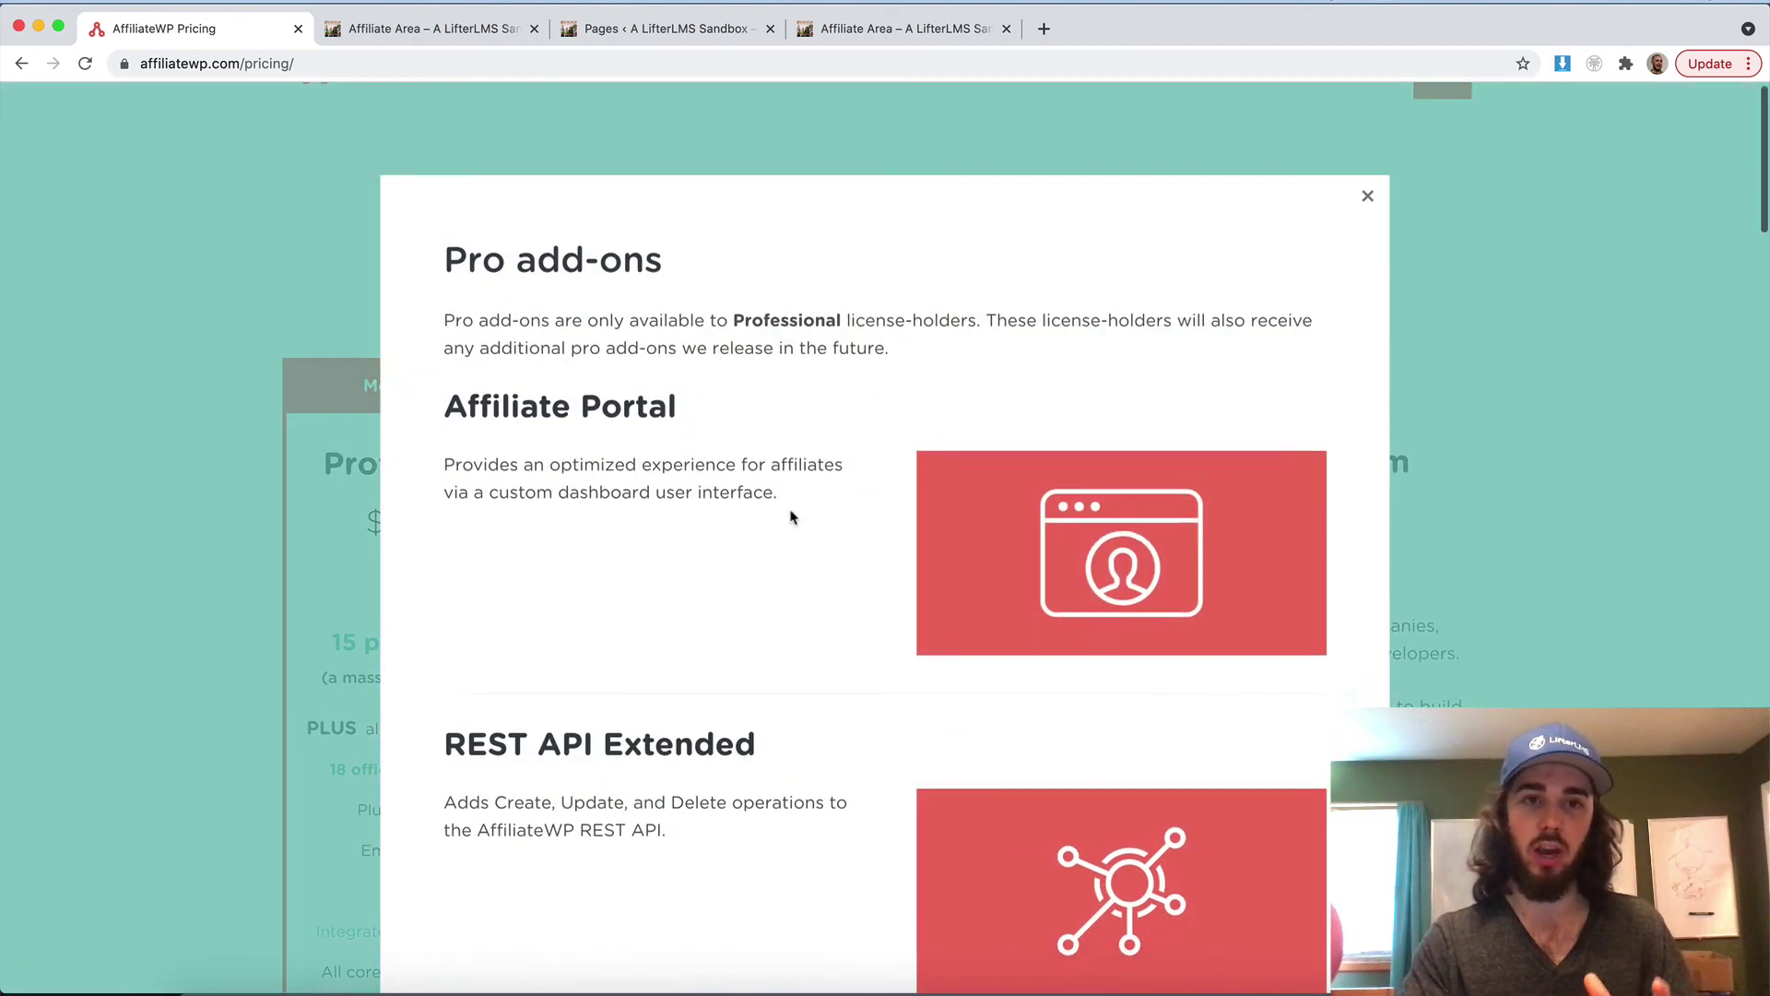
pyautogui.scroll(-6, 791, 514)
pyautogui.scroll(-8, 790, 516)
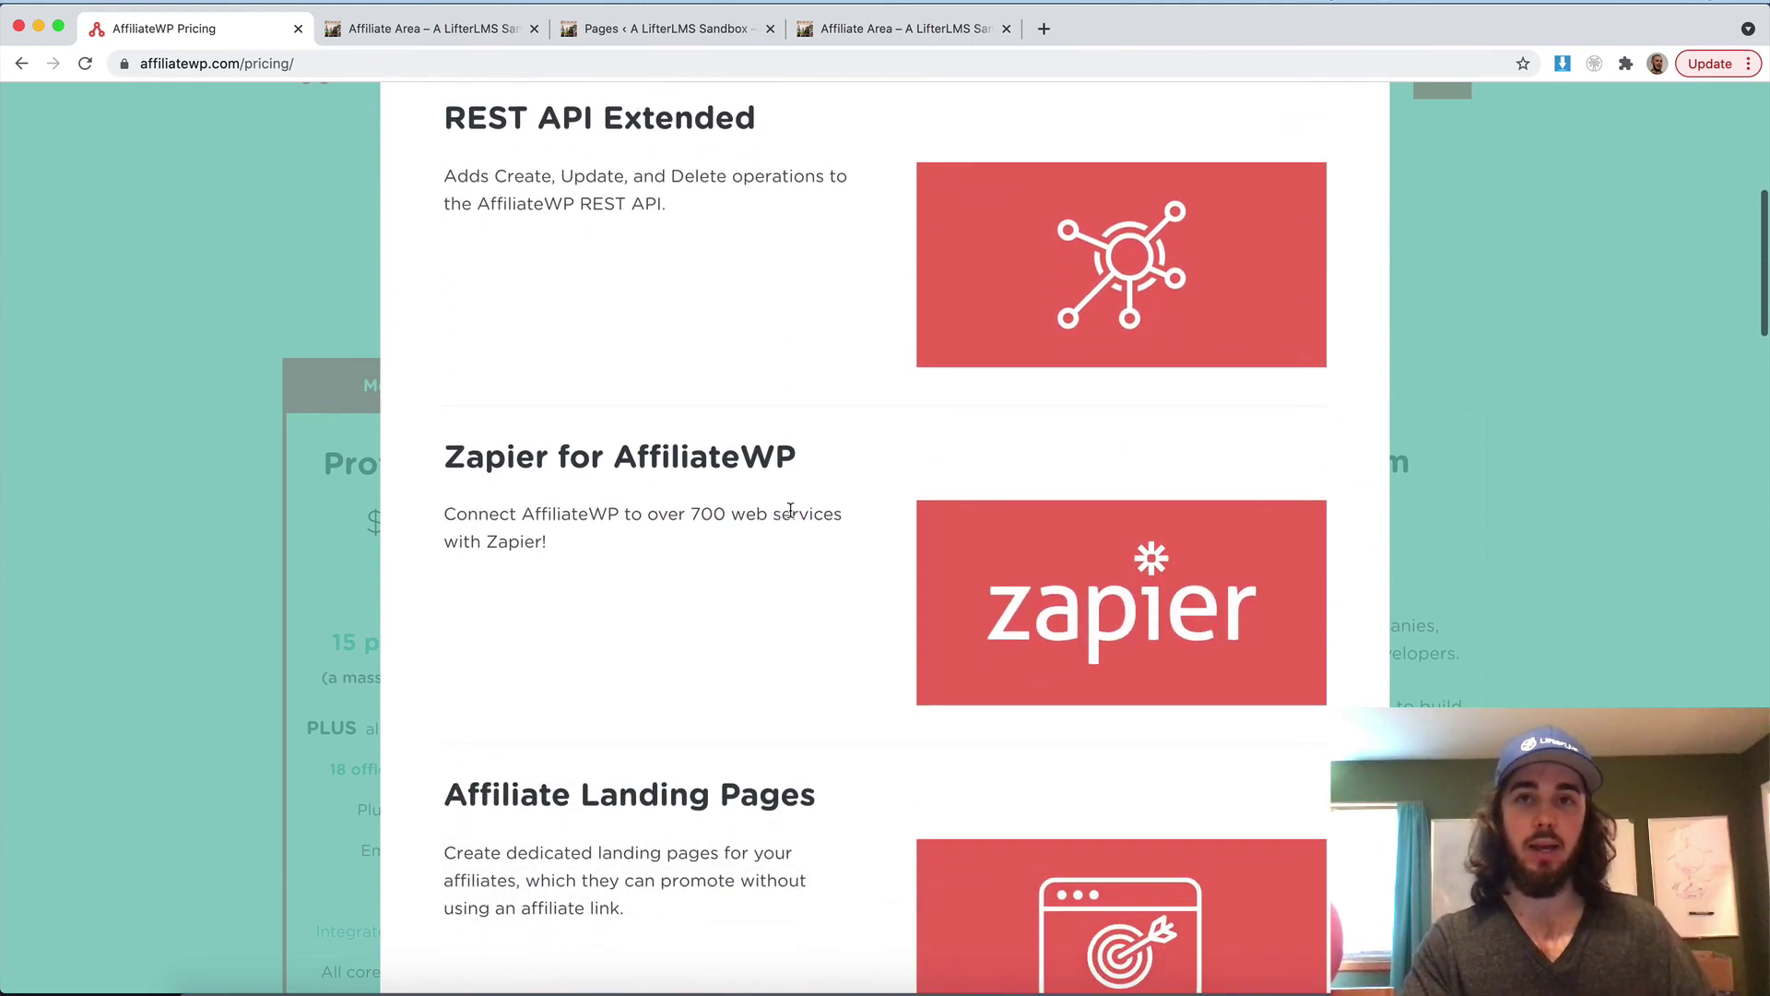
pyautogui.scroll(3, 788, 509)
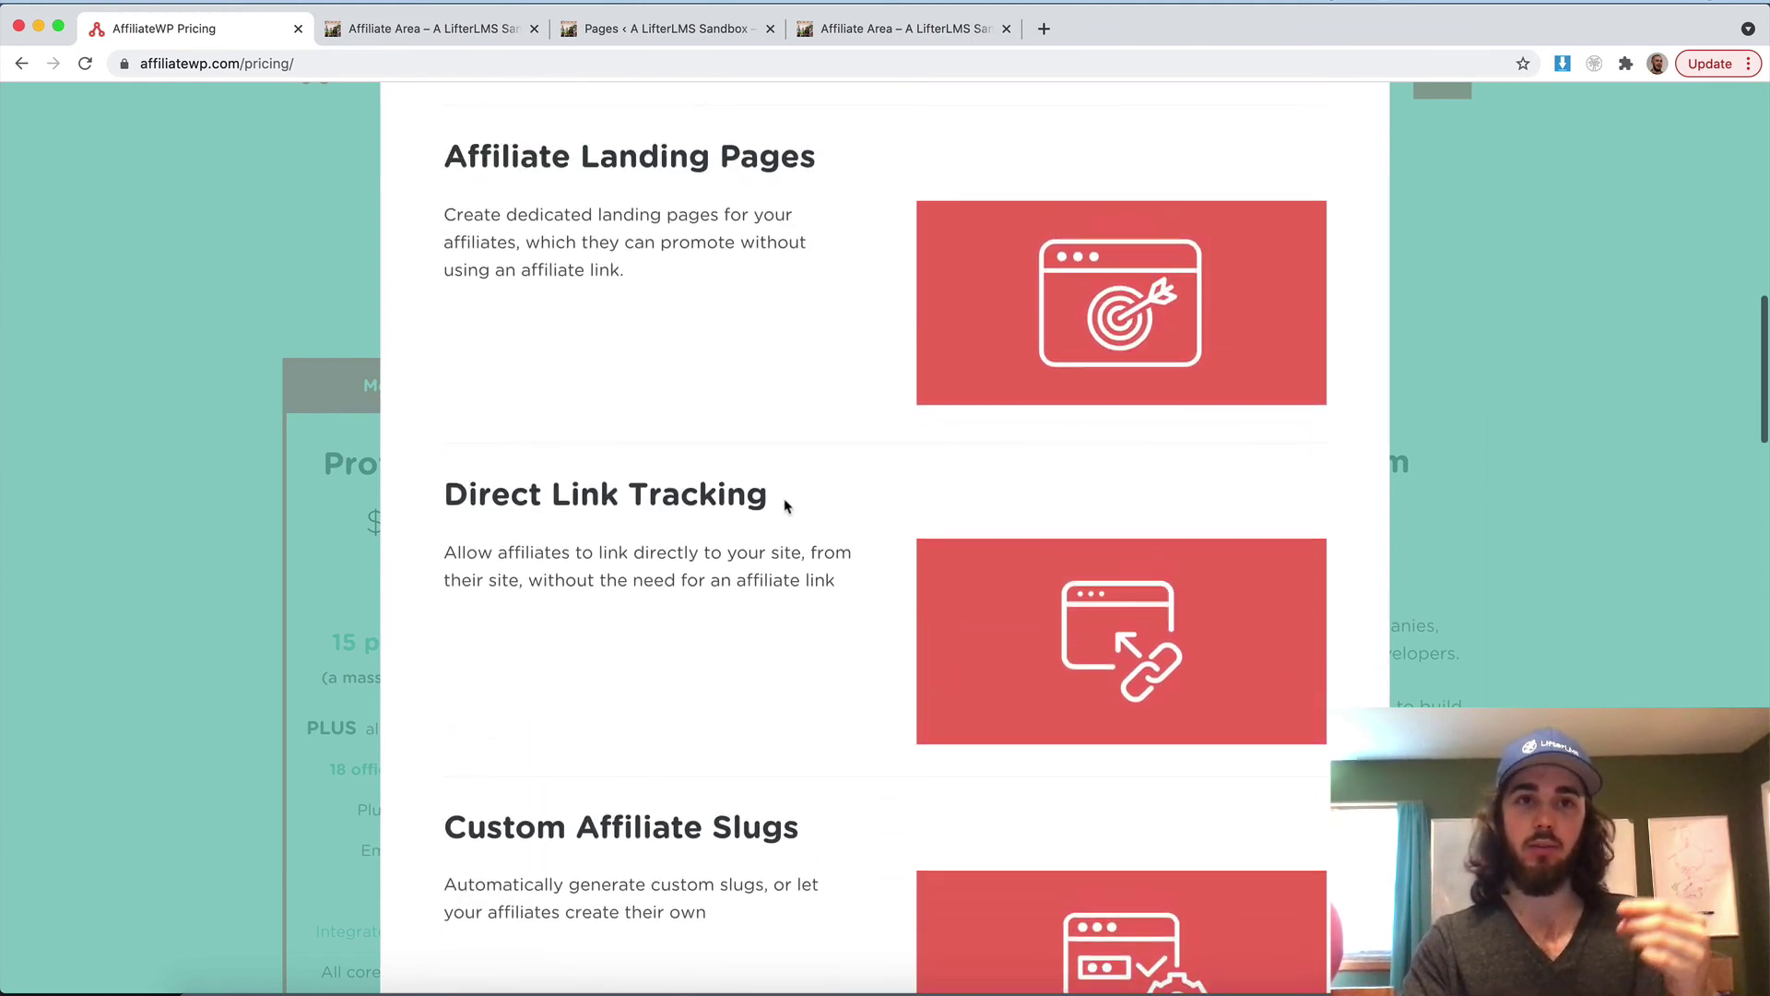
pyautogui.scroll(-1, 711, 277)
pyautogui.scroll(-2, 711, 277)
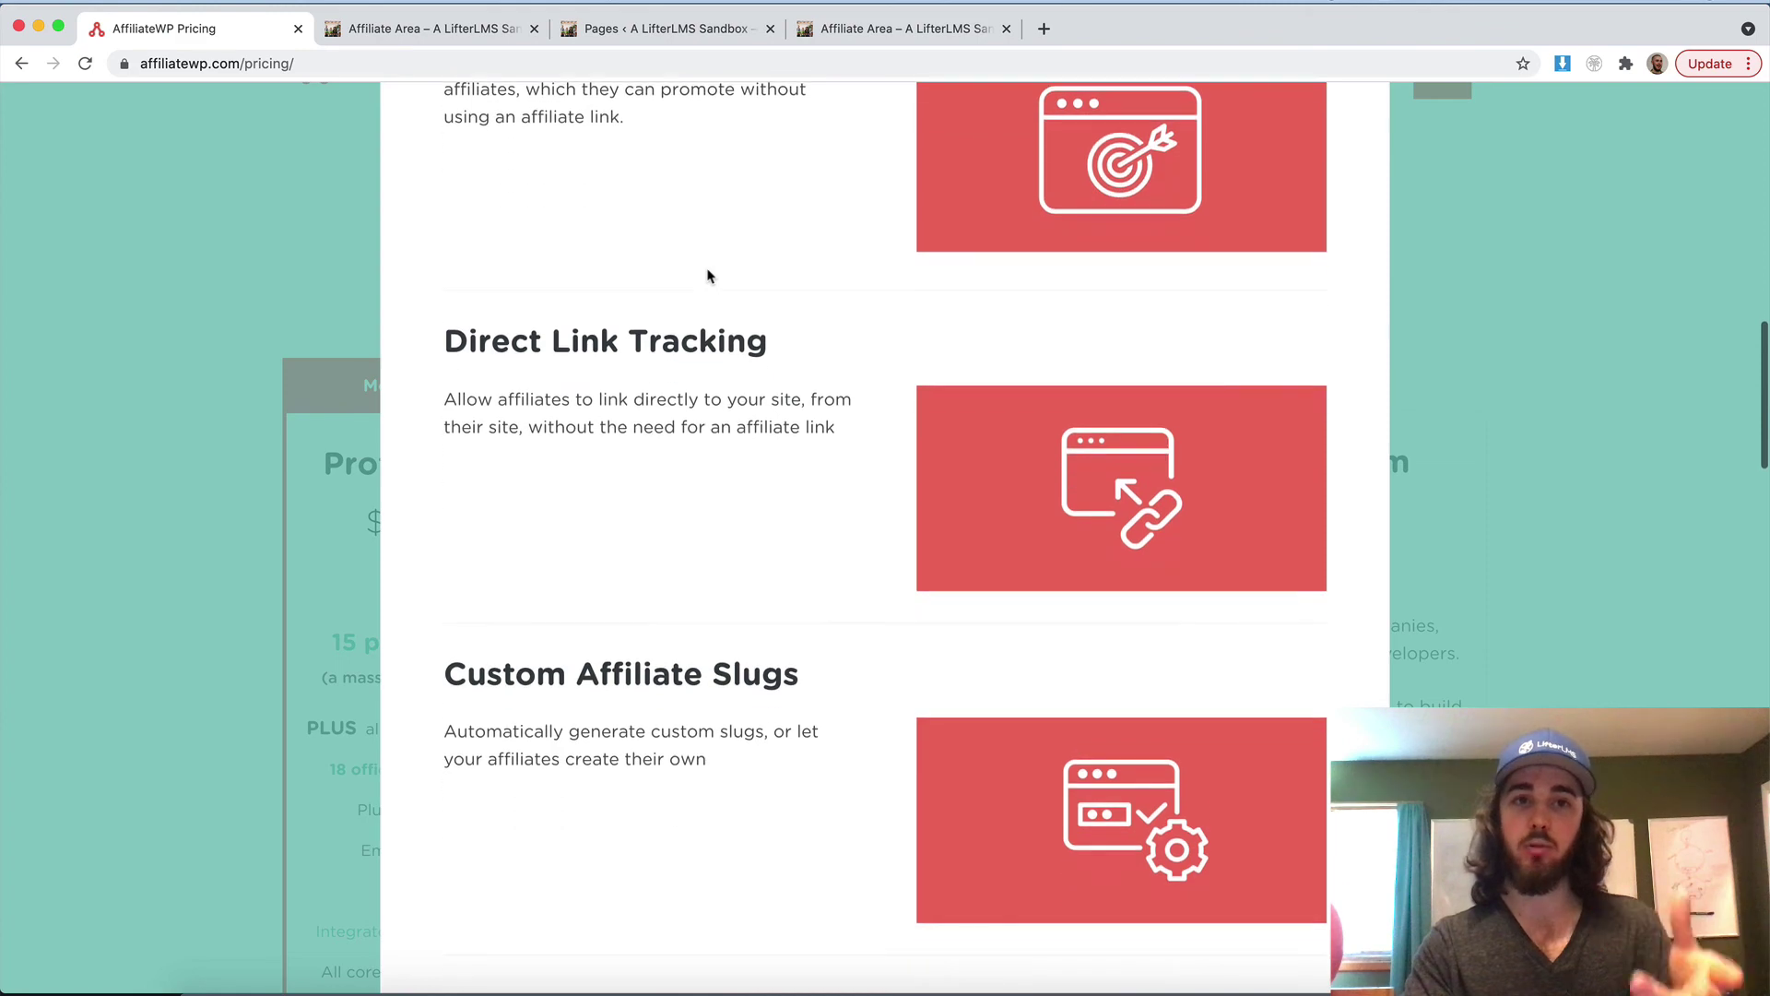
pyautogui.scroll(3, 711, 273)
pyautogui.scroll(-1, 701, 289)
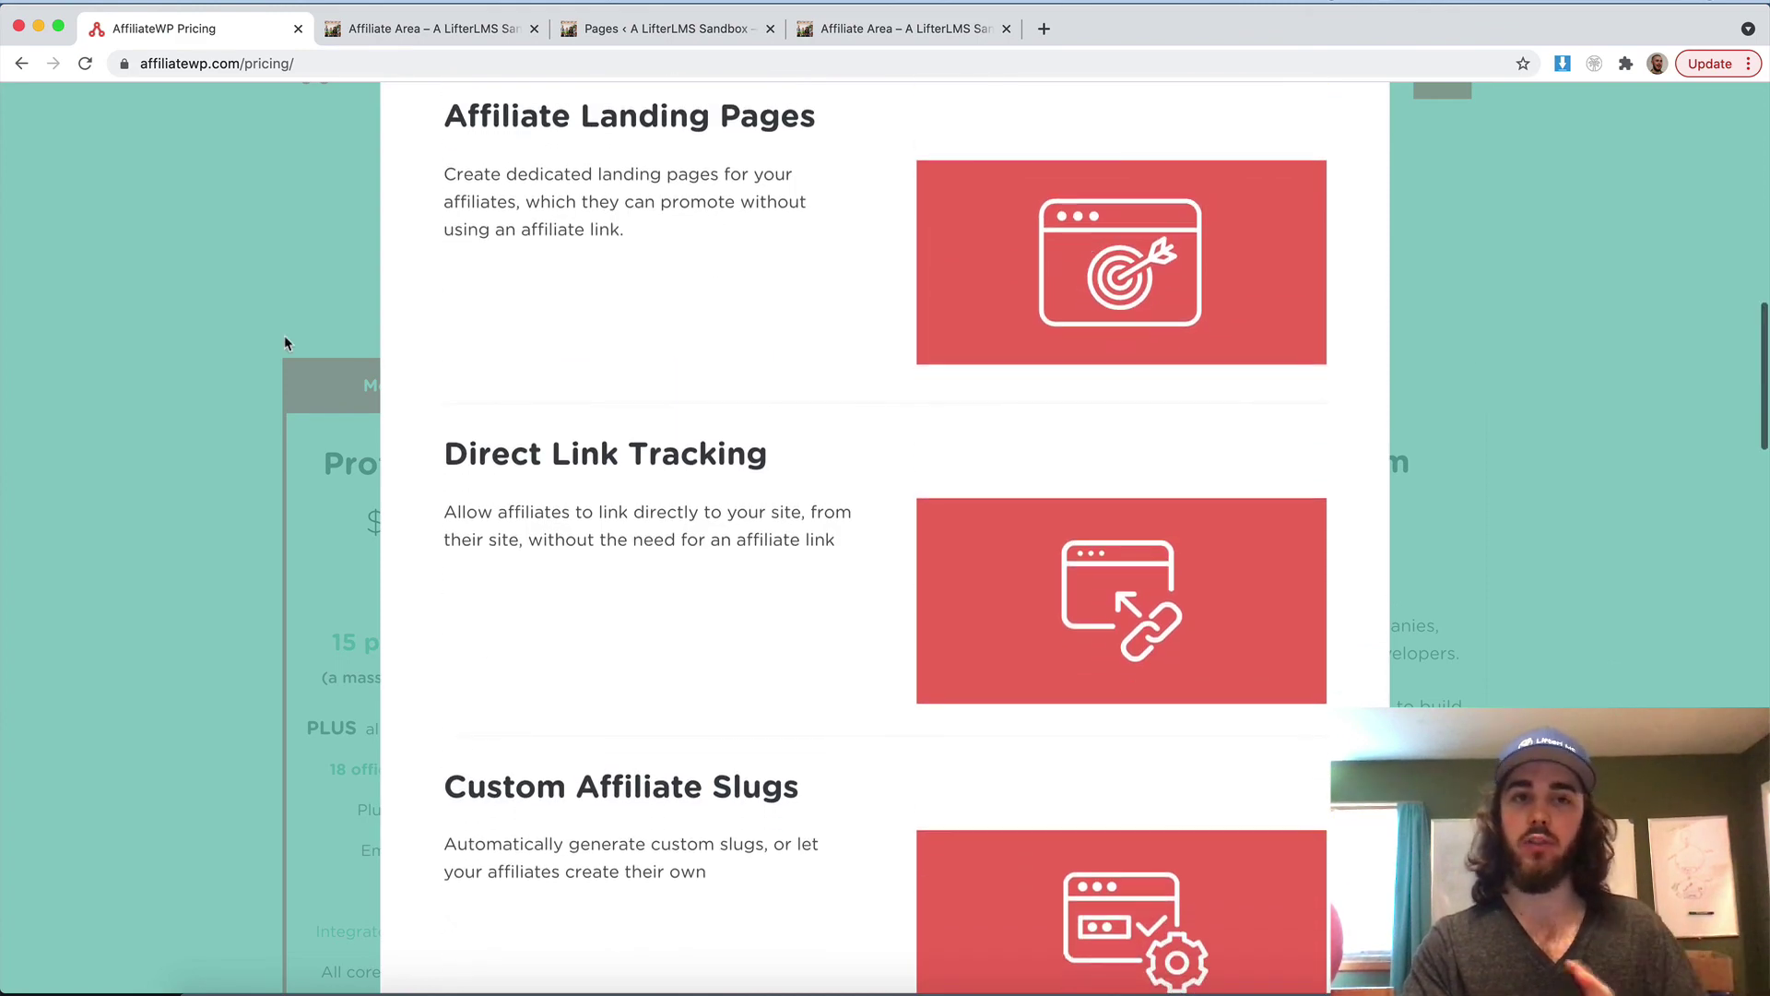
pyautogui.click(284, 335)
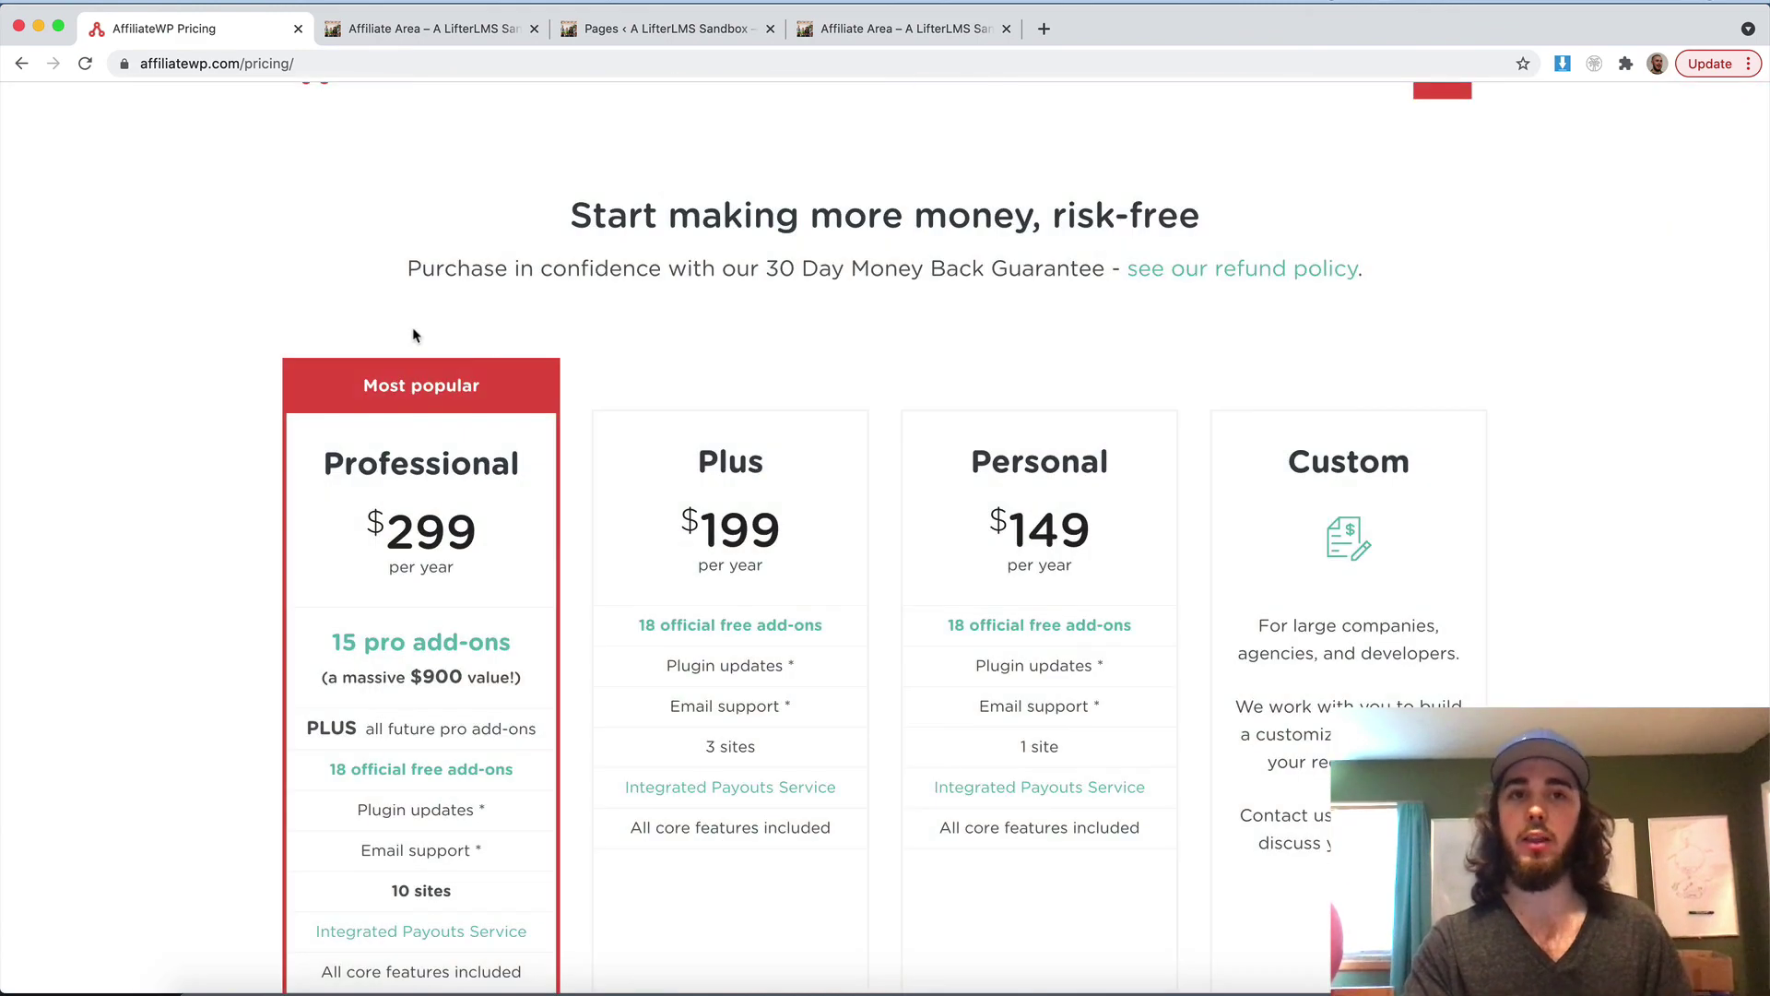
pyautogui.doubleClick(1013, 463)
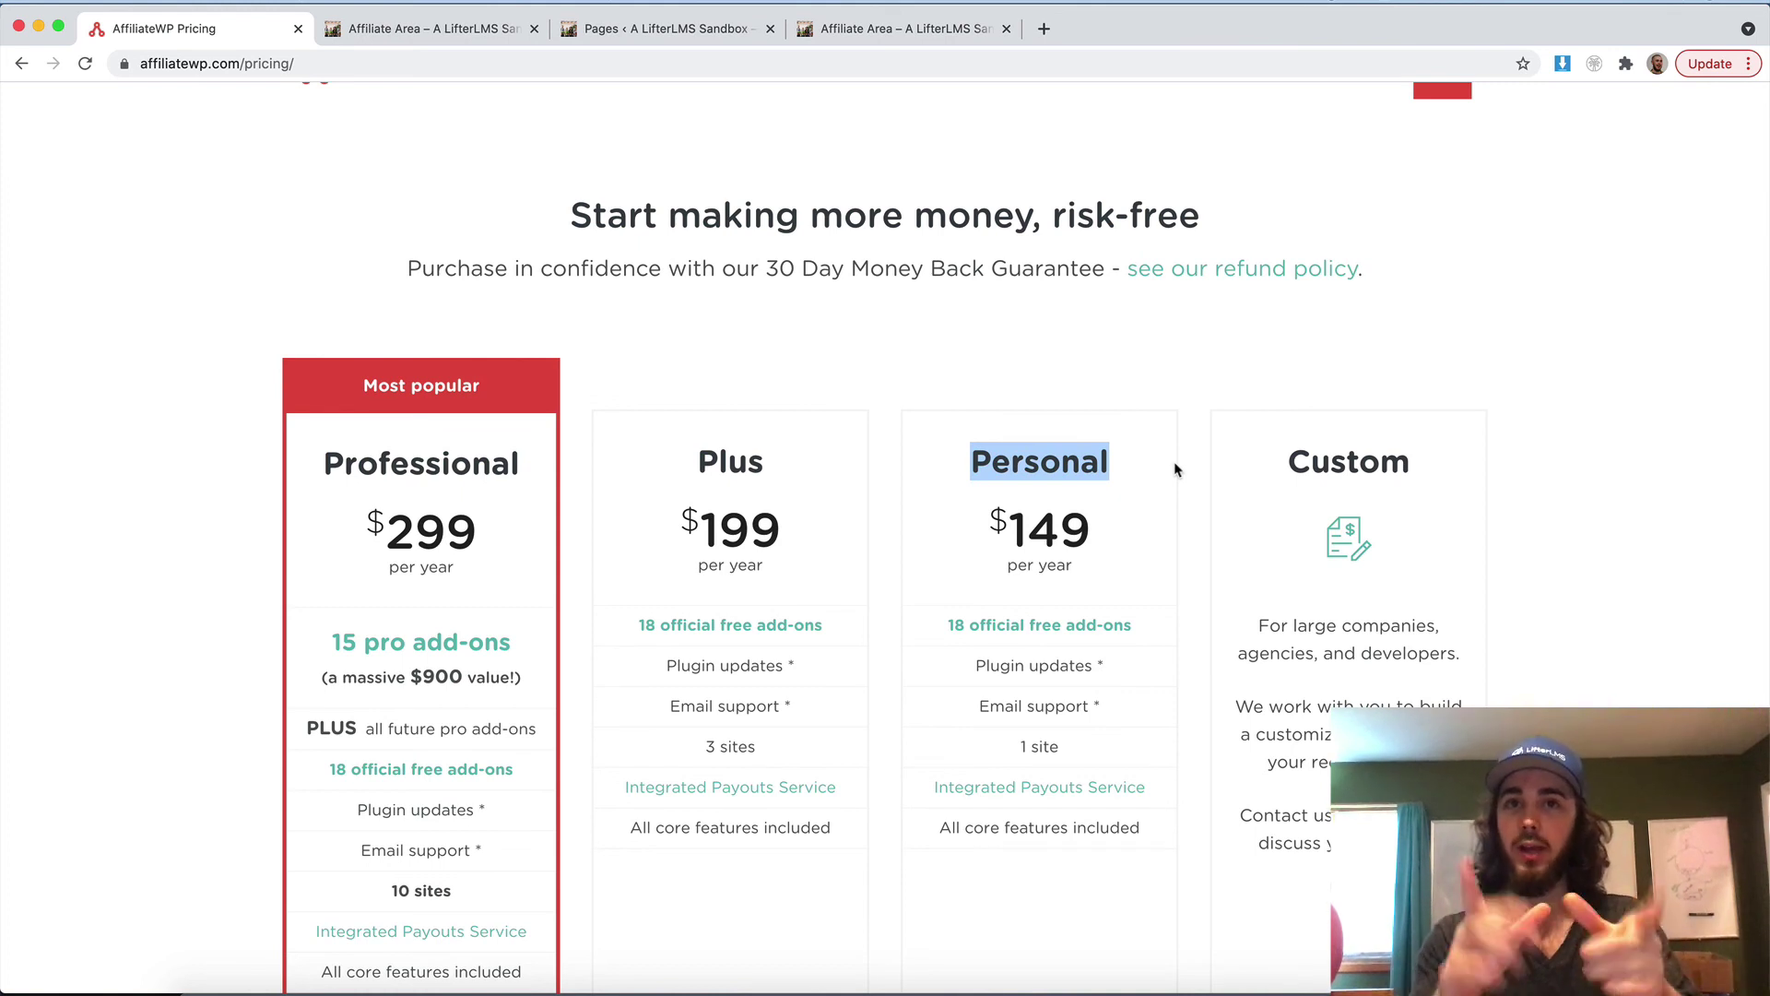